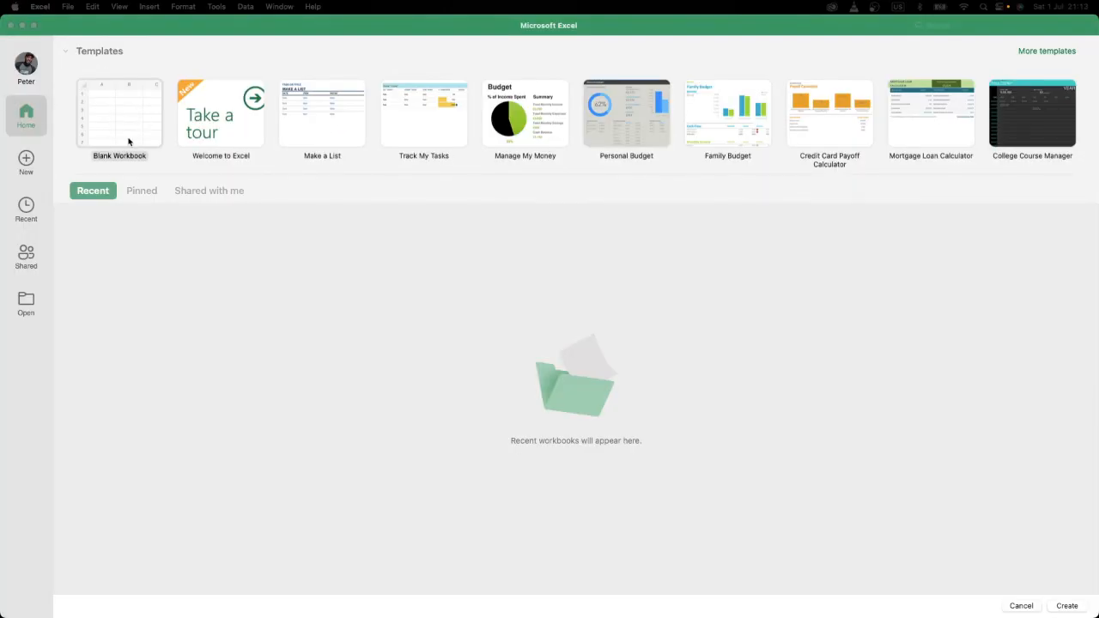
- Search the workbook templates for "budget", look through the results, and clear the search
click(938, 28)
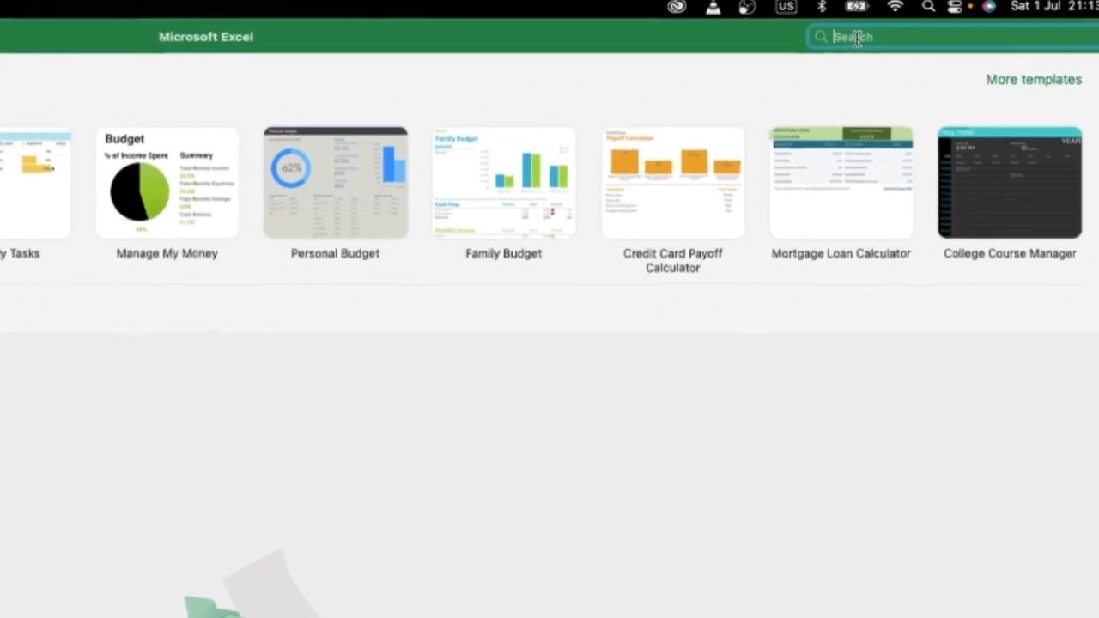
text(budget)
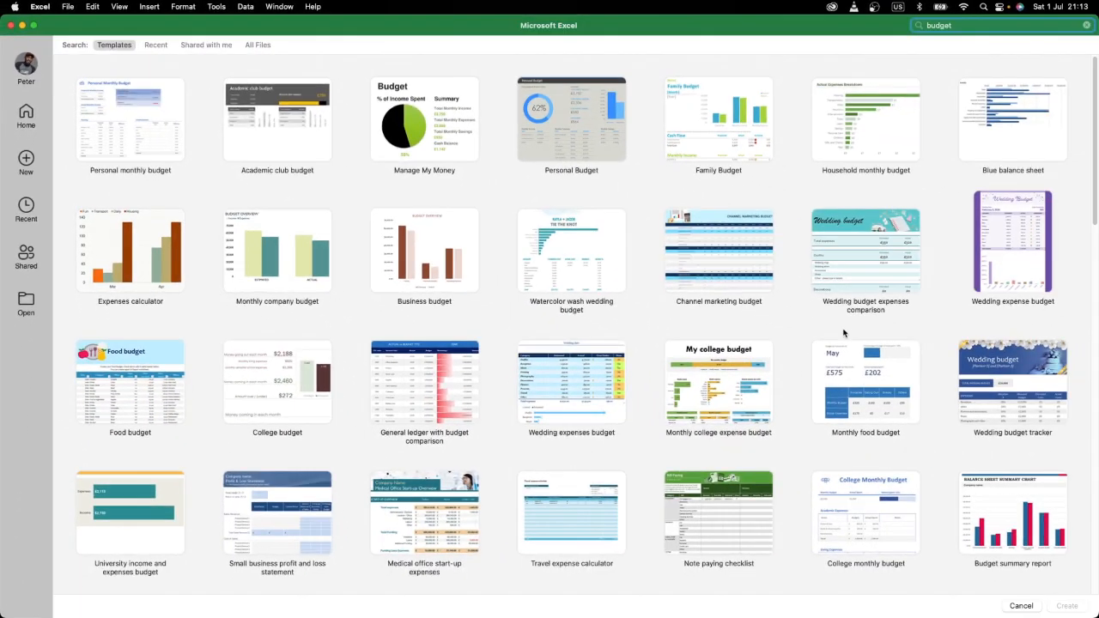
scroll(987, 376, down, 5)
scroll(840, 317, up, 4)
click(1087, 26)
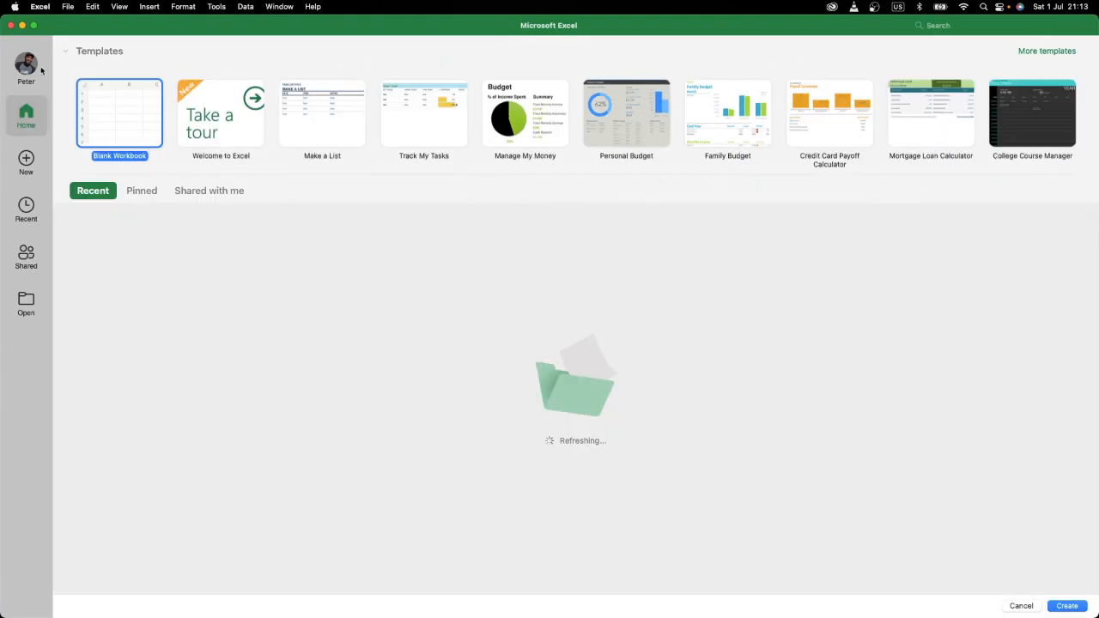
- Create a new blank workbook
double_click(276, 231)
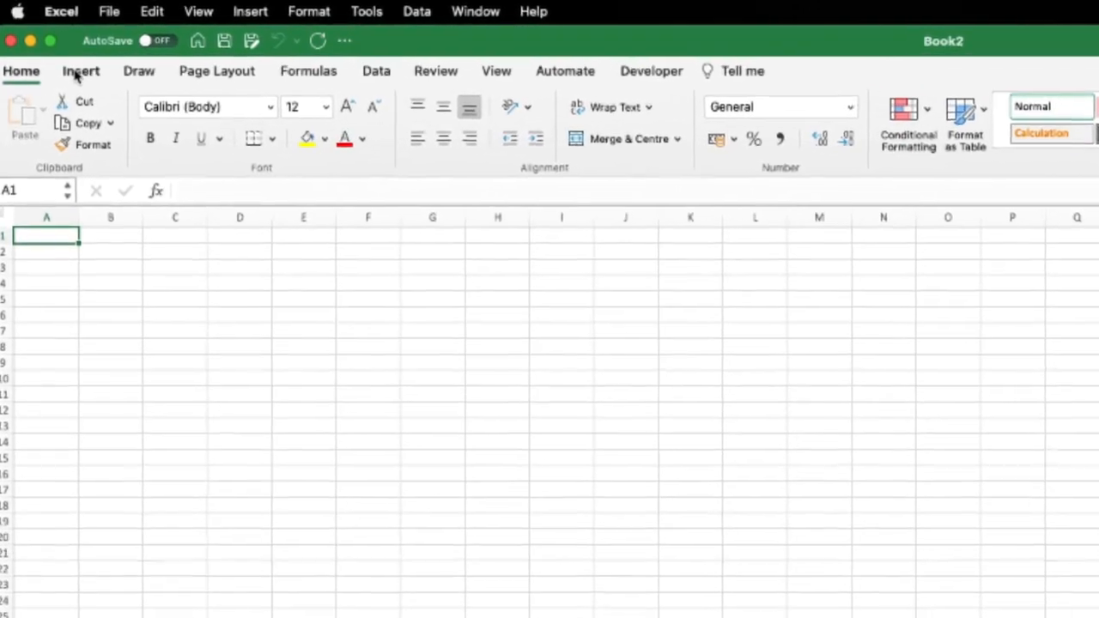
click(52, 41)
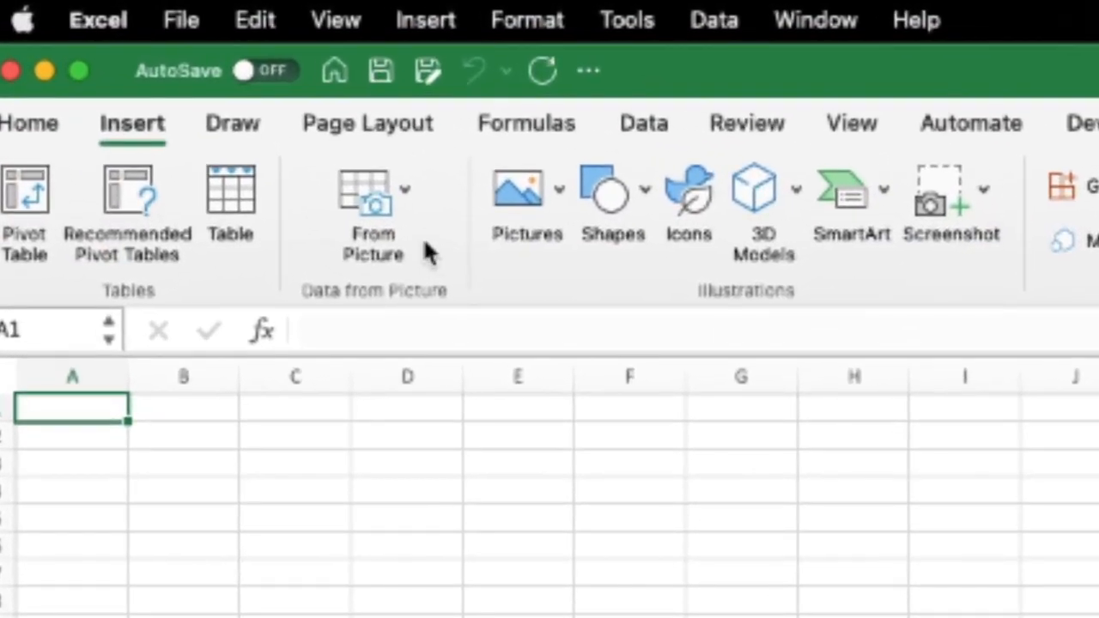
click(331, 118)
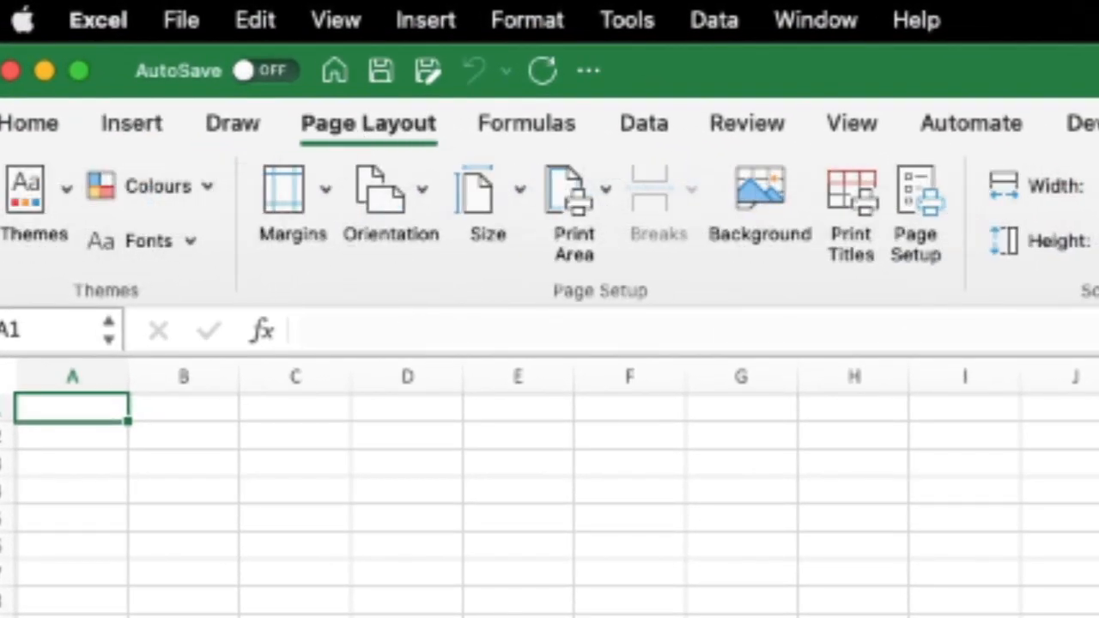
click(120, 126)
click(27, 123)
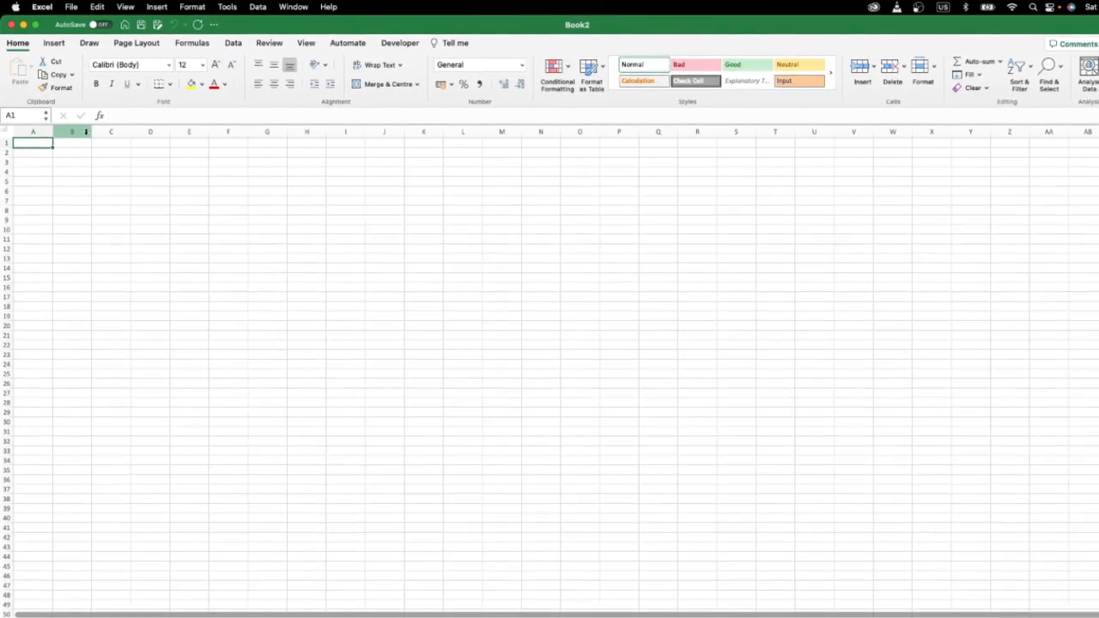
- Select the whole of column B and the whole of row 1 in turn
click(86, 131)
click(7, 143)
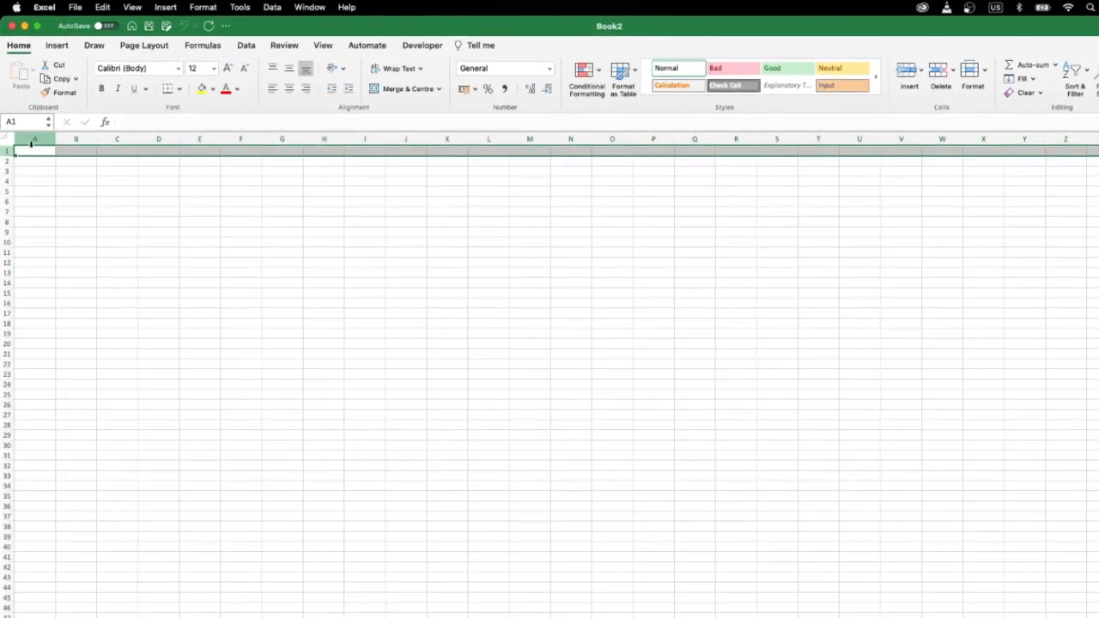
click(76, 138)
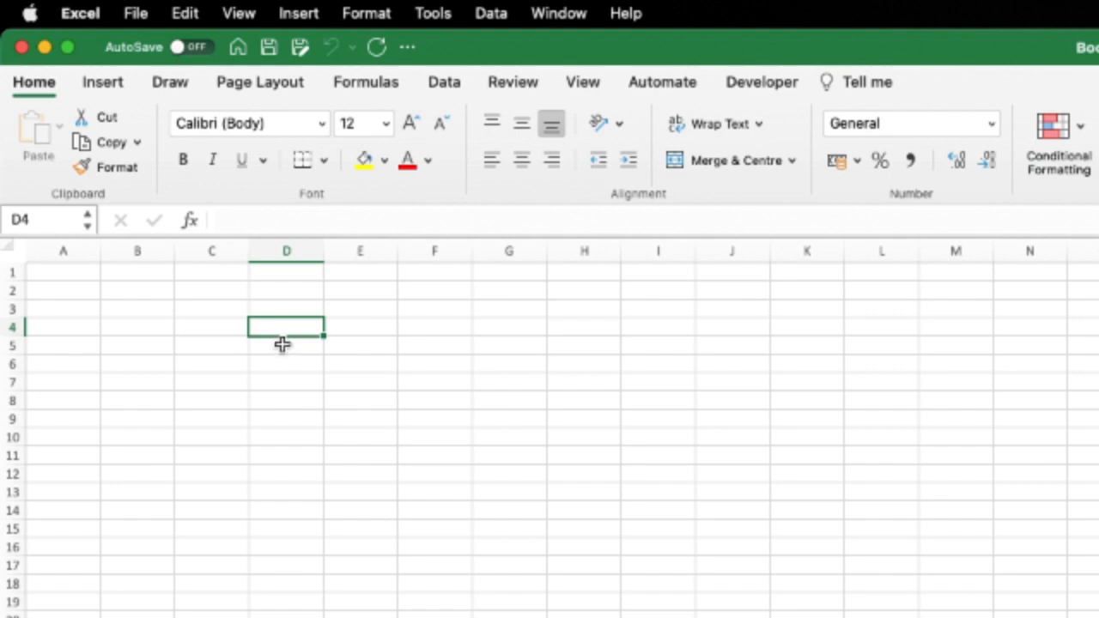
- Select the cell range C4:G9 and, after clearing that selection, the range C3:G10
drag(213, 333, 487, 424)
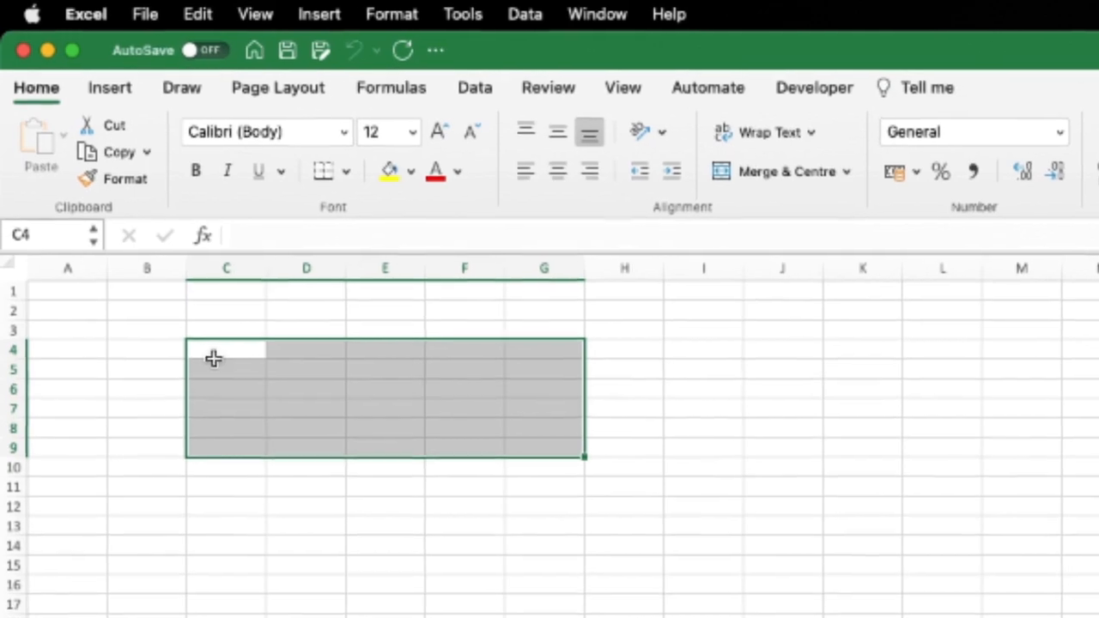
click(203, 328)
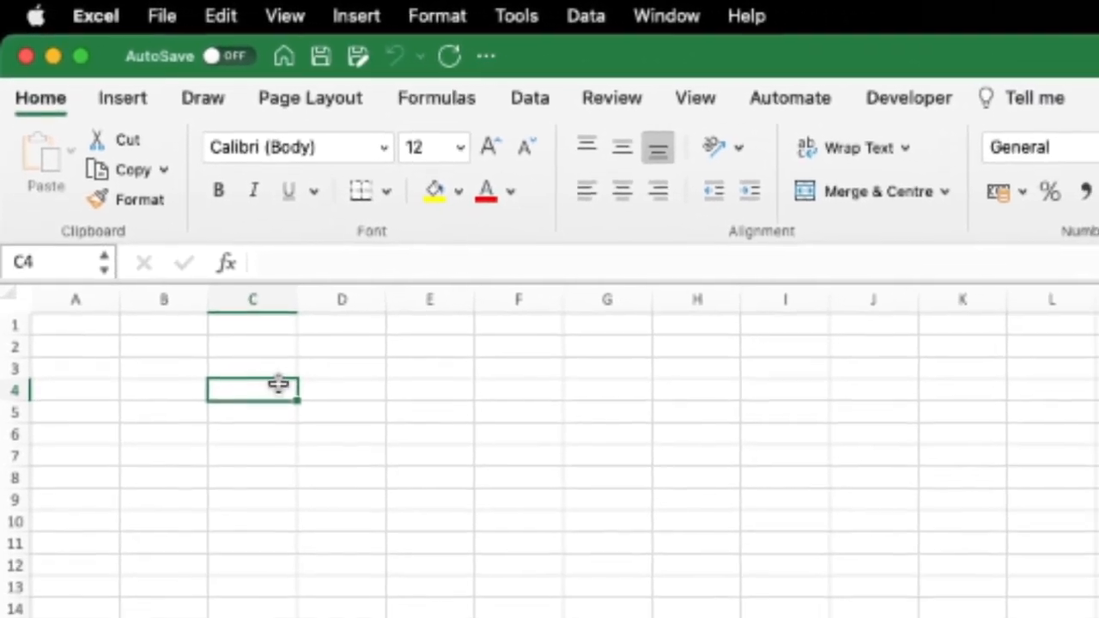
drag(241, 365, 603, 529)
drag(506, 444, 507, 443)
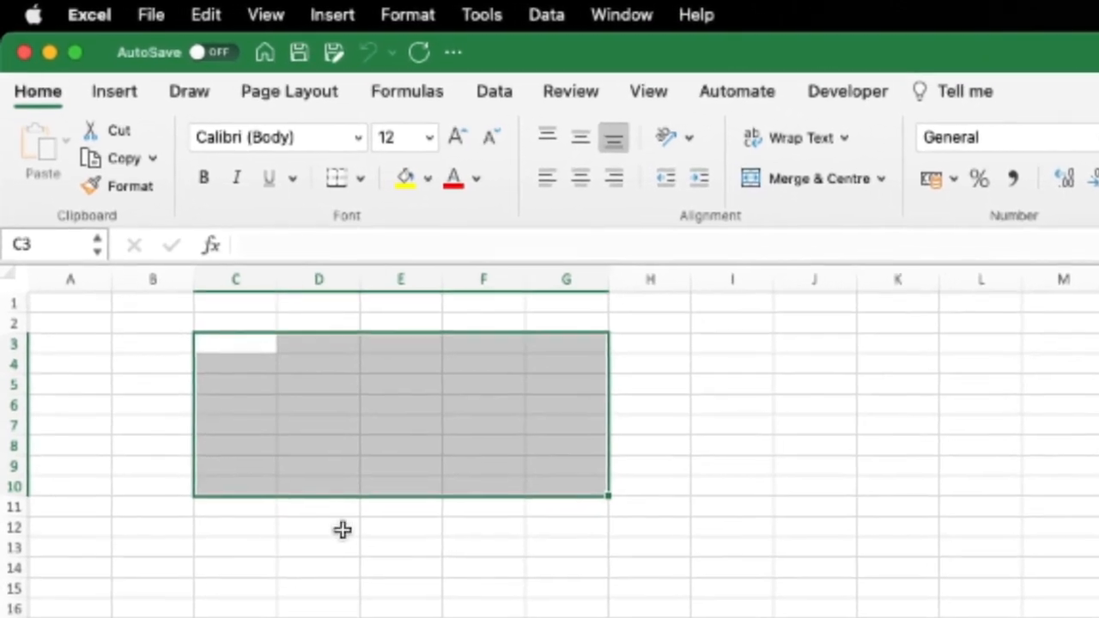
click(287, 510)
- Save the workbook as "peters pastries" in the videos folder
click(73, 307)
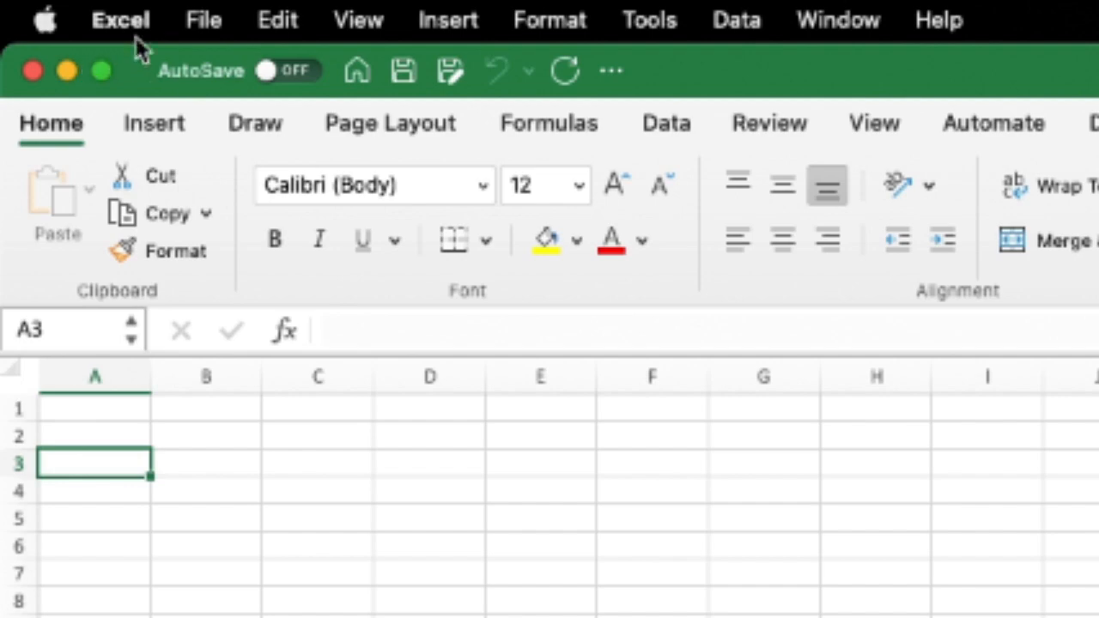
click(198, 22)
click(281, 318)
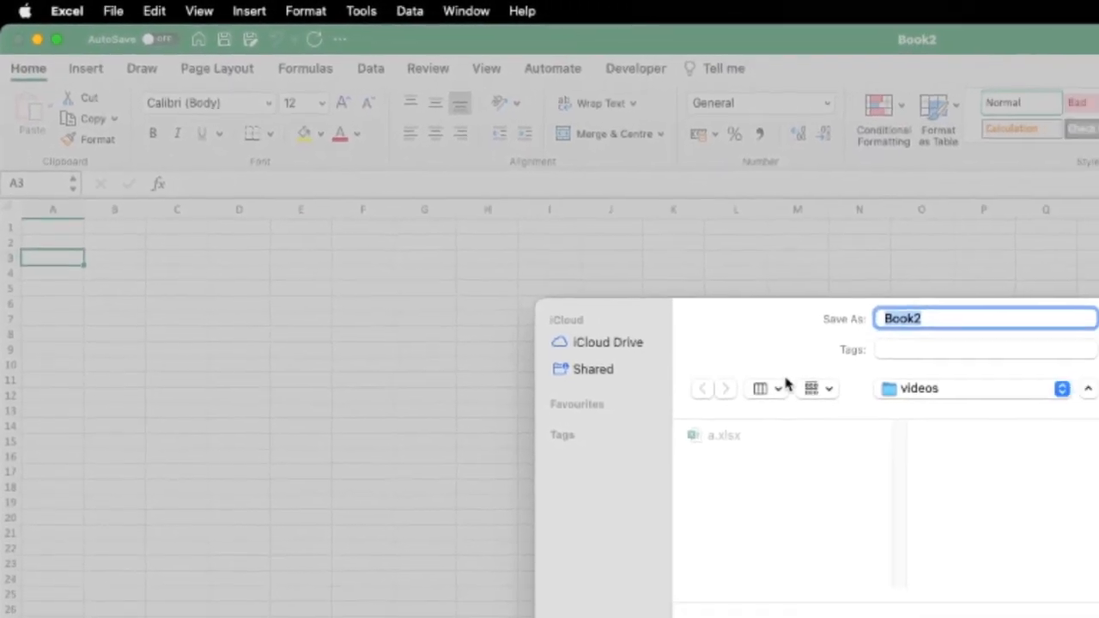
key(BackSpace)
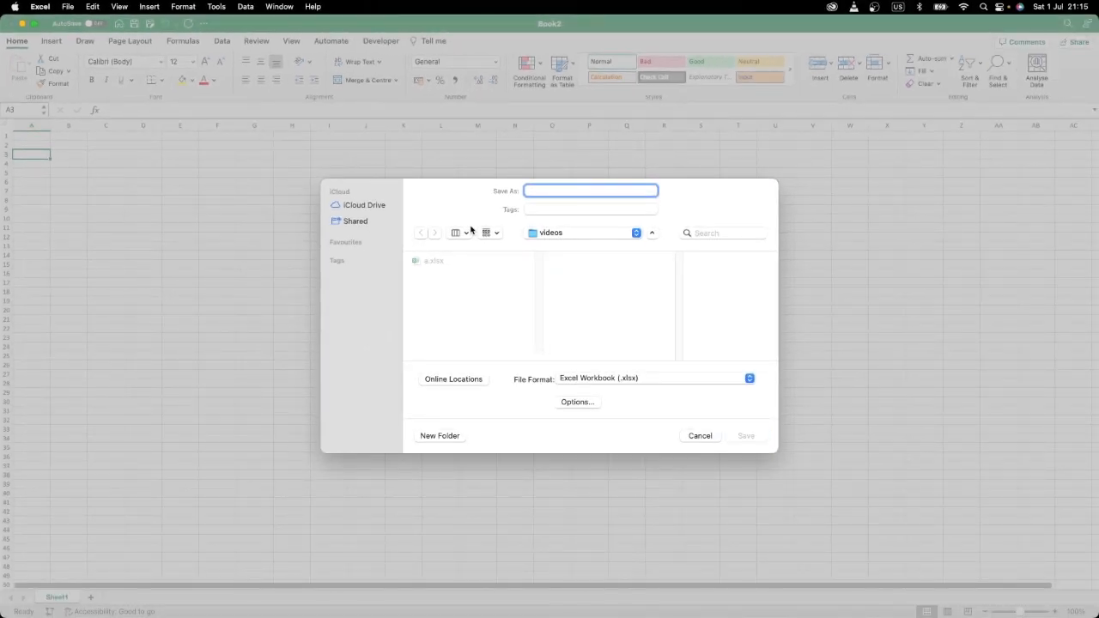
text(peters pastries)
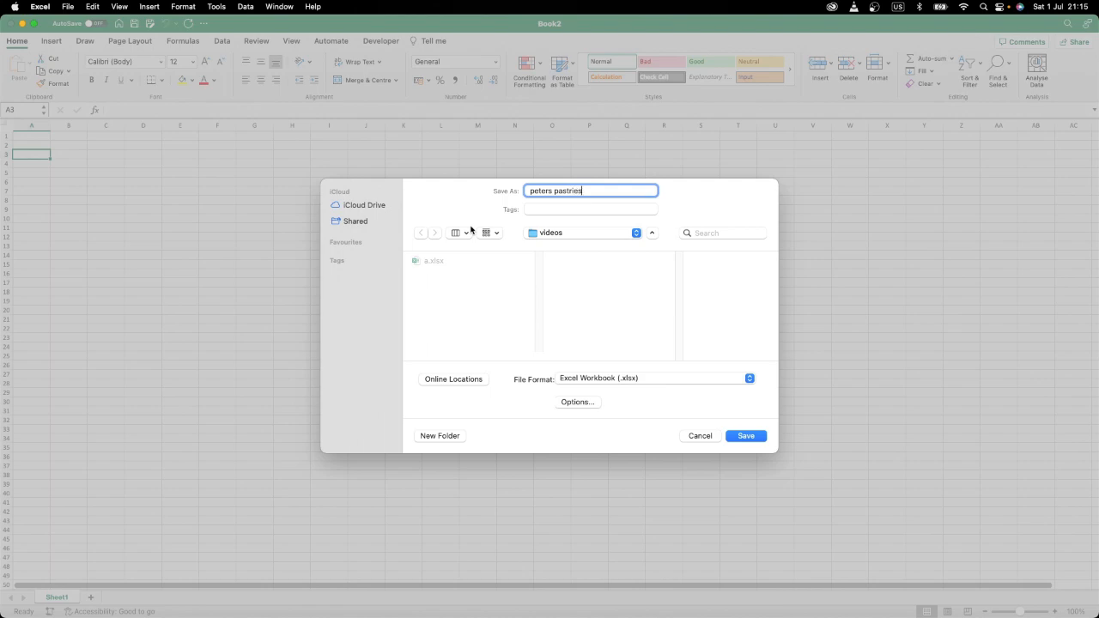
key(Return)
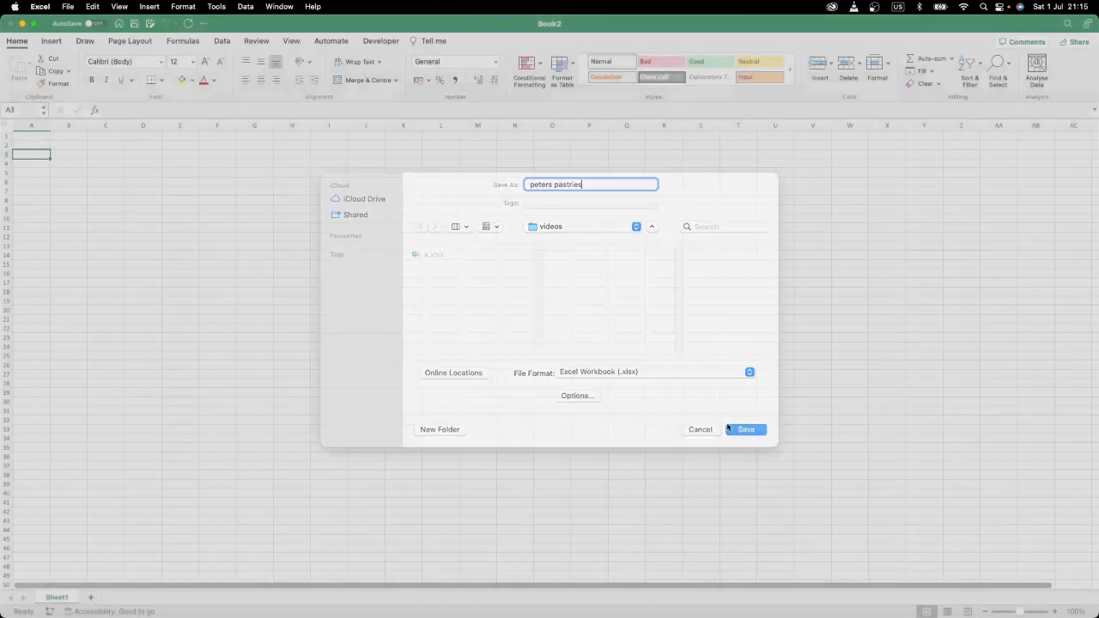
click(746, 436)
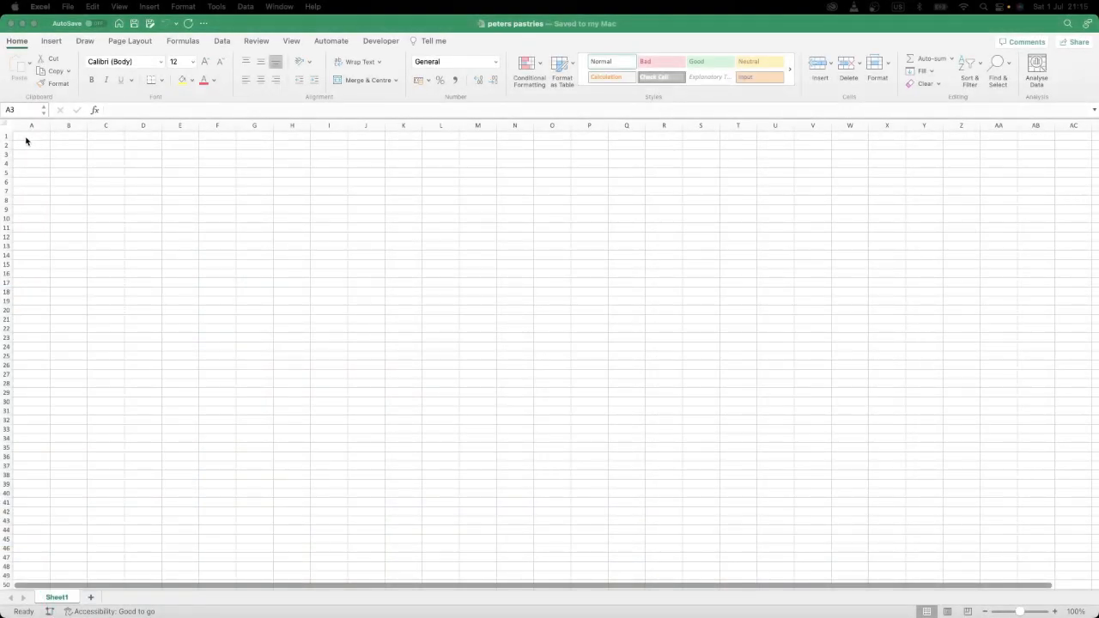
- Enter 1 in cell A1 and the first person's name in B1
click(27, 144)
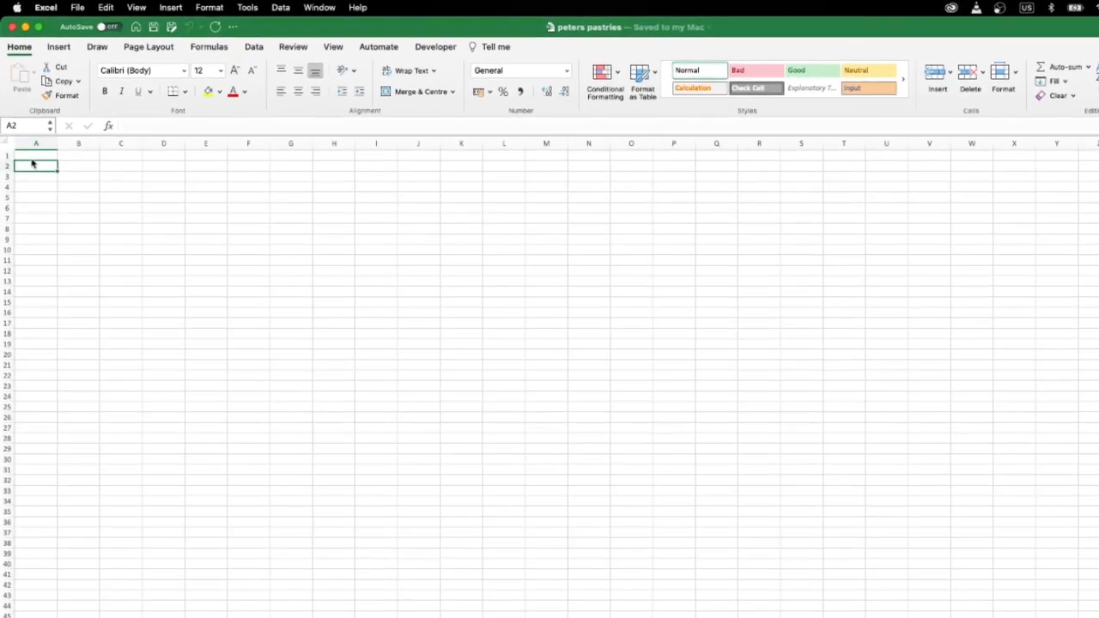
click(33, 157)
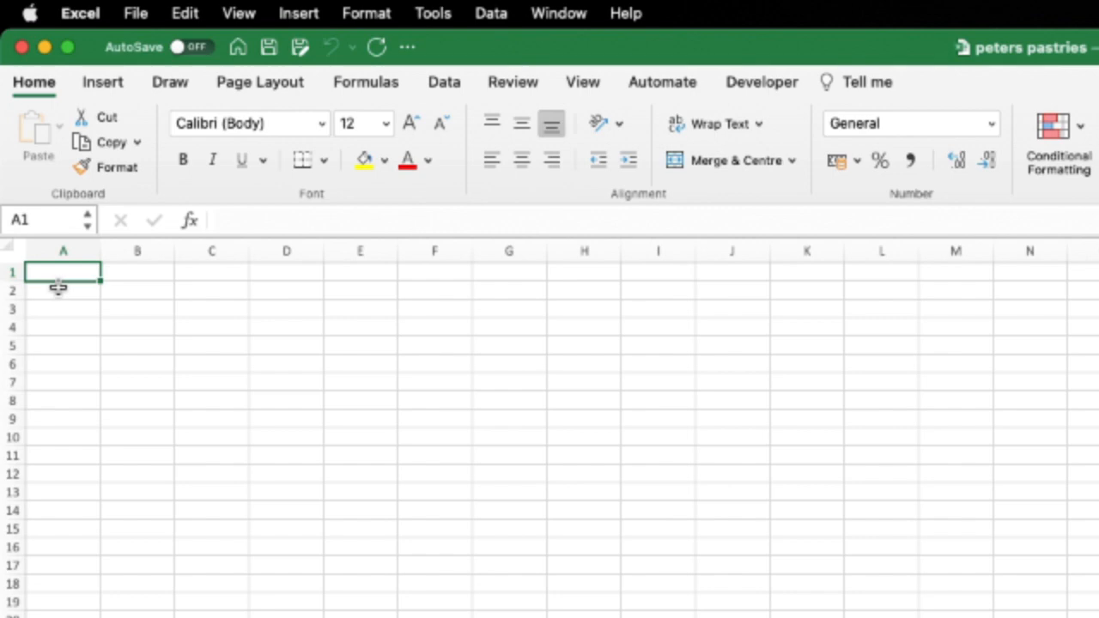
text(1)
key(Tab)
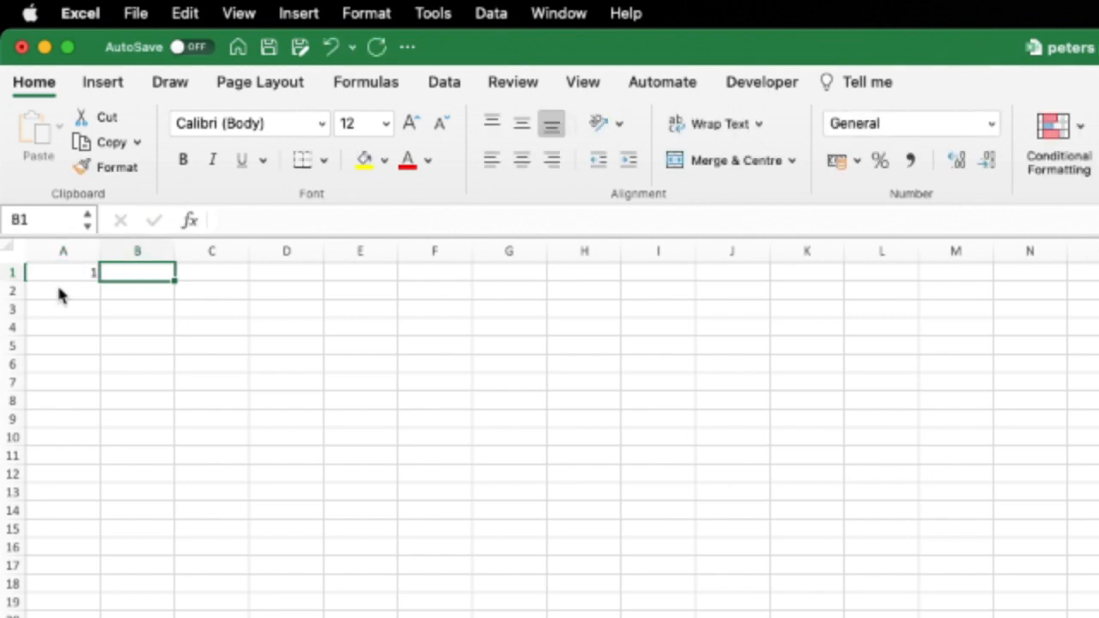
text(Peter)
key(Tab)
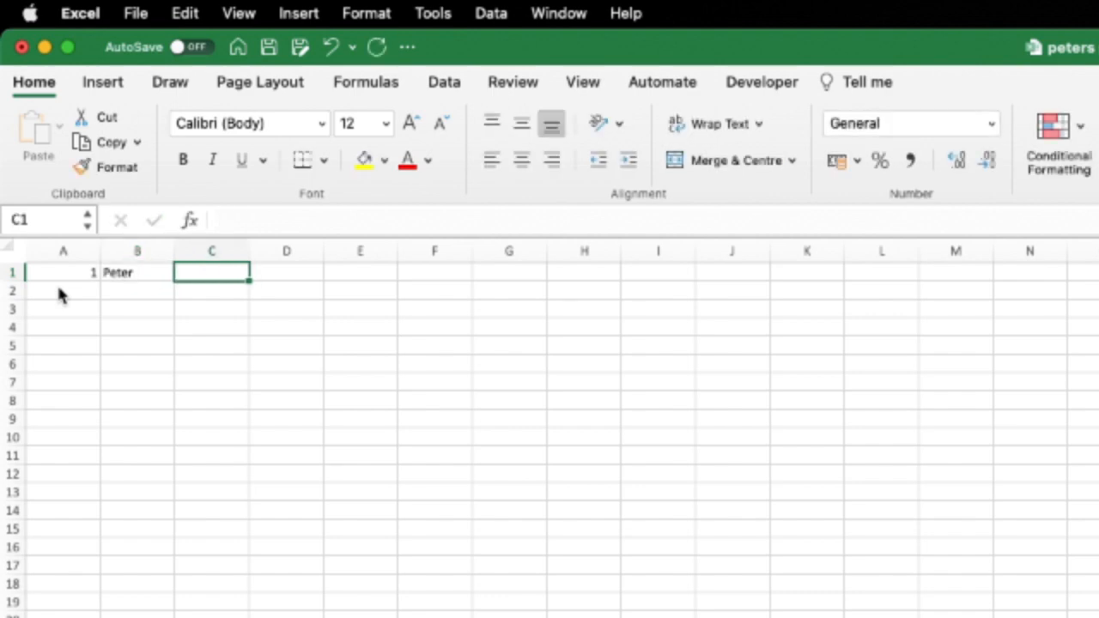
- Enter 2 and 3 in cells A2 and A3, with the second and third people's names beside them in B2 and B3
click(66, 291)
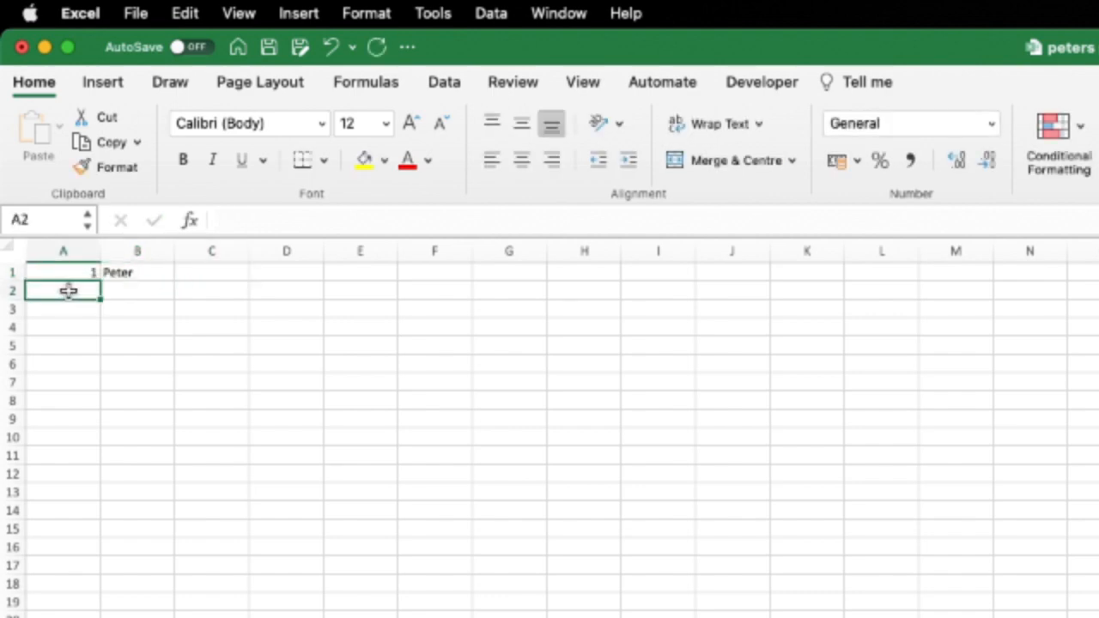
text(2)
click(109, 291)
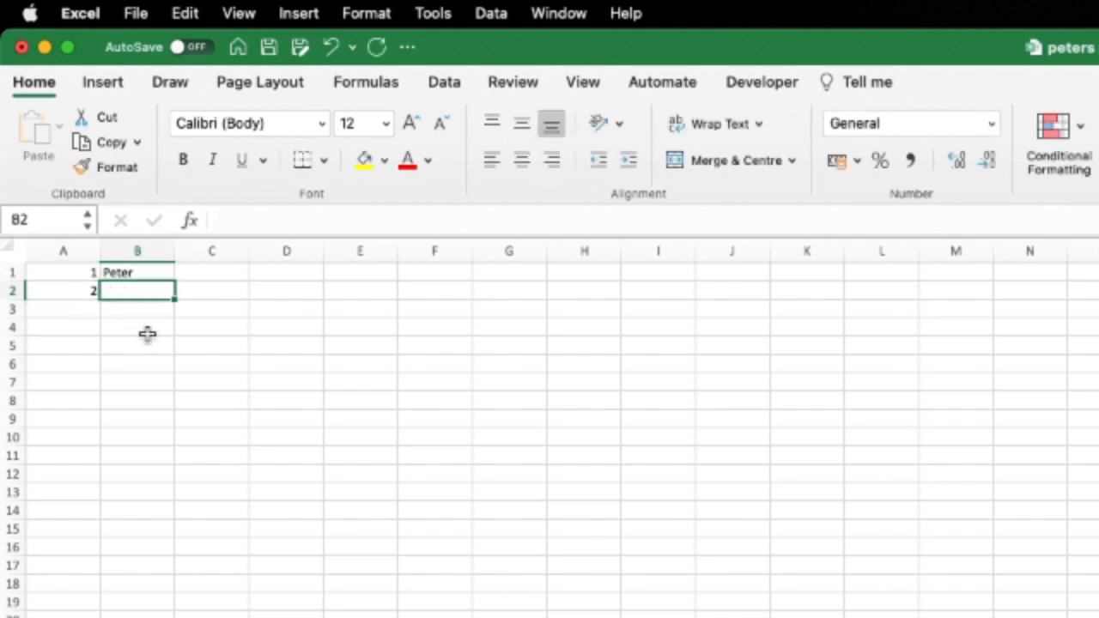
text(Paul)
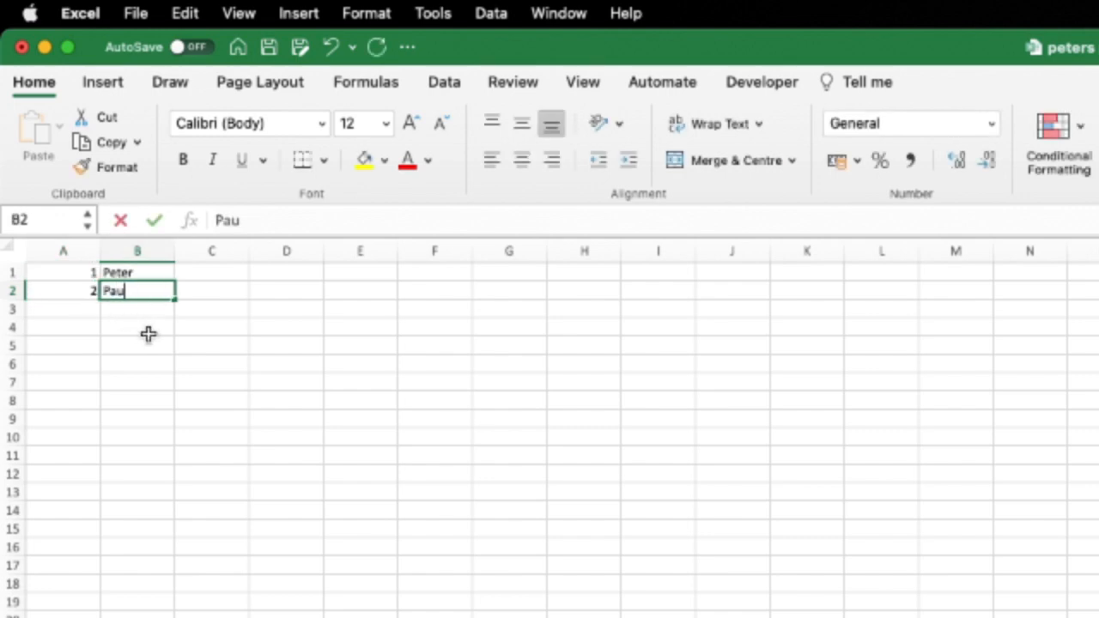
click(86, 309)
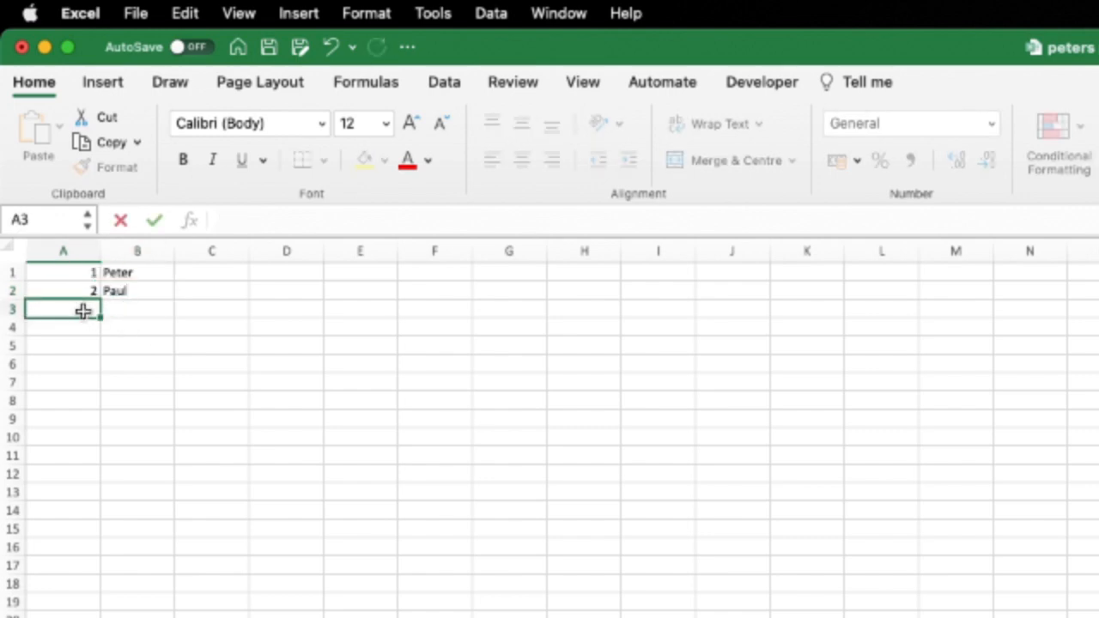
text(3)
click(129, 307)
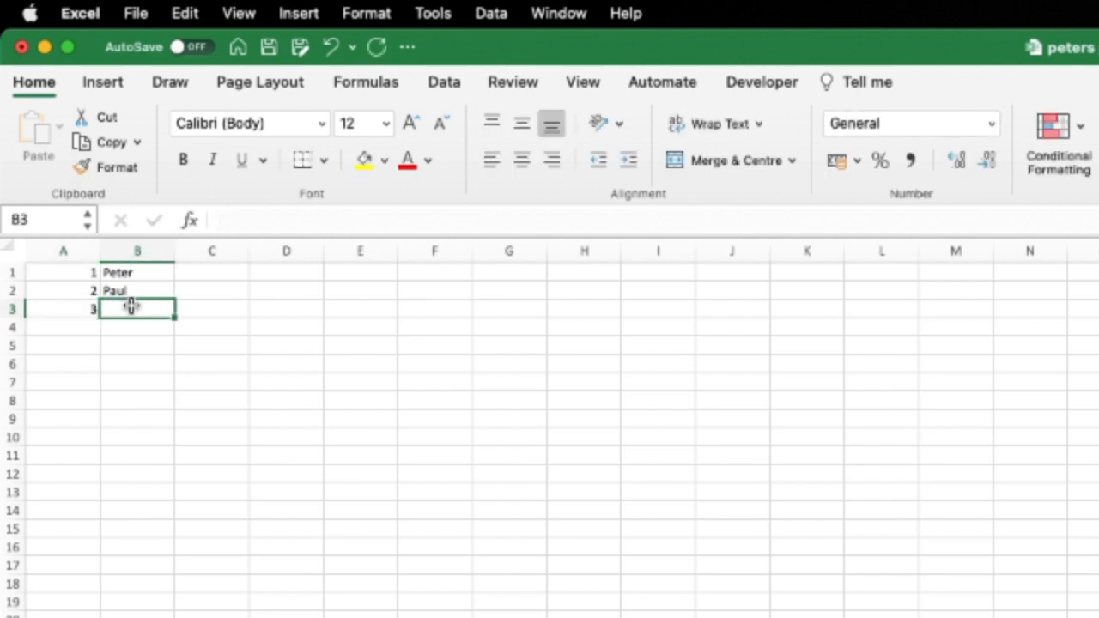
text(Mary)
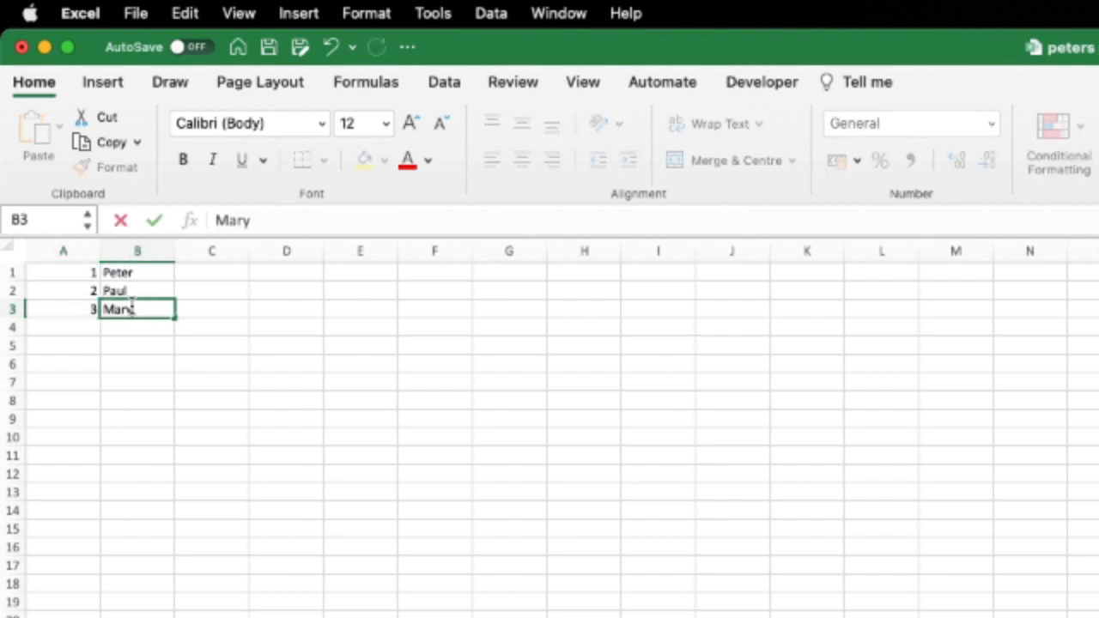
- Enter 4 in cell A4 and the fourth person's name in B4
click(86, 326)
text(4)
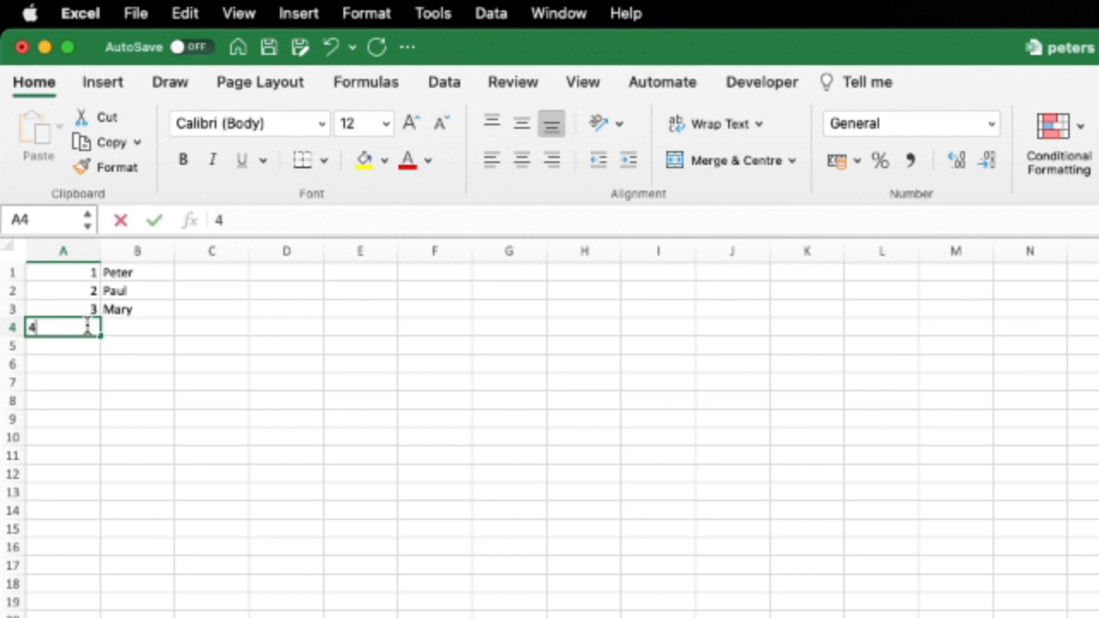
click(122, 324)
text(S)
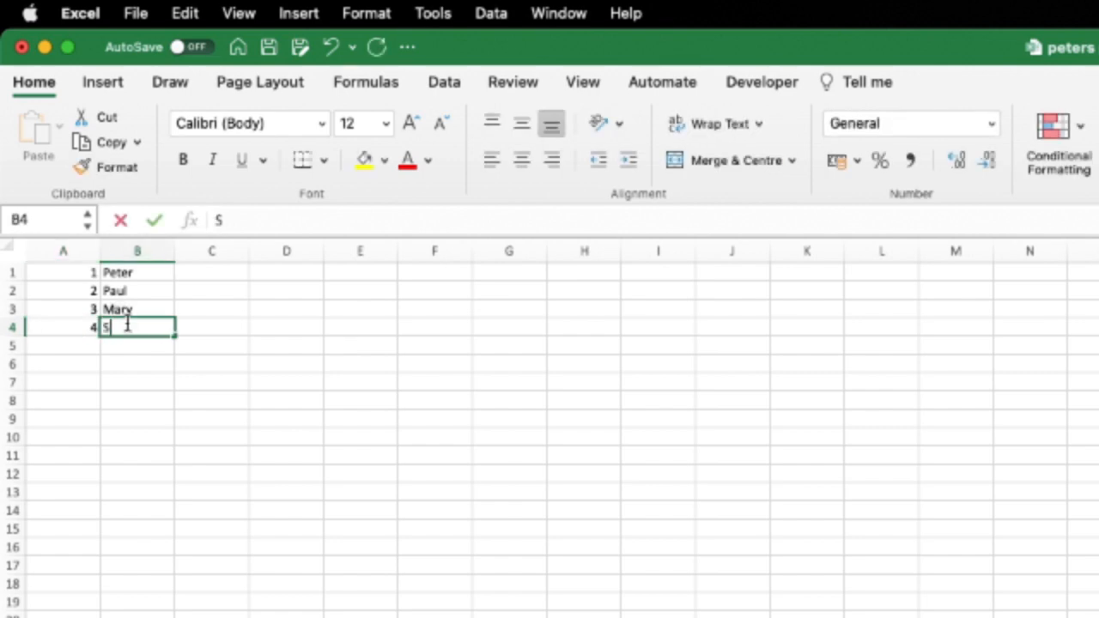
text(haron)
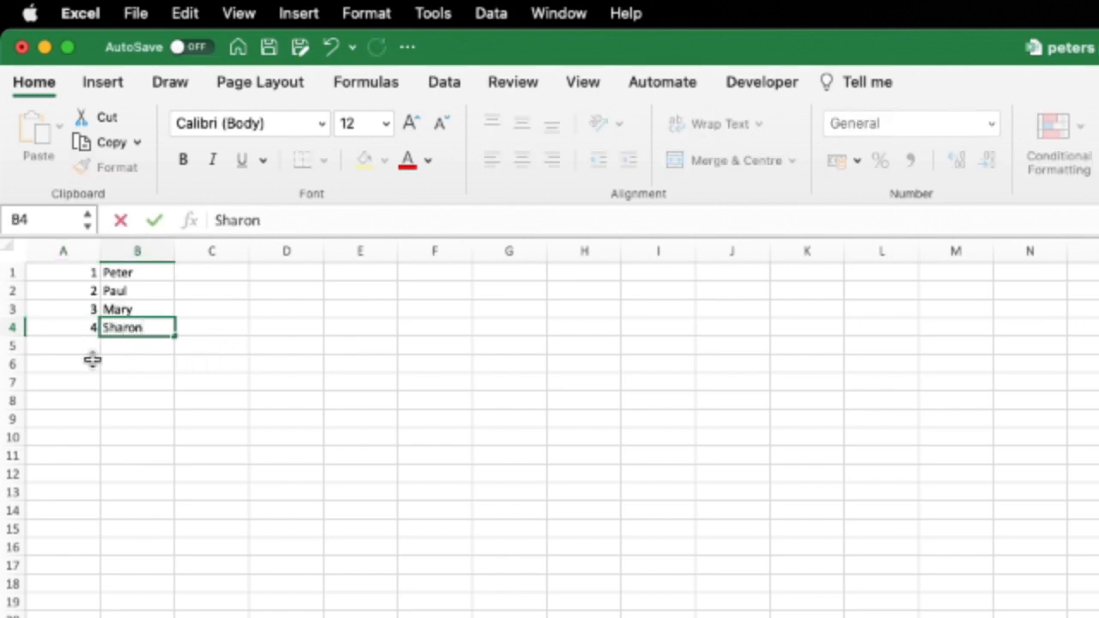
click(84, 341)
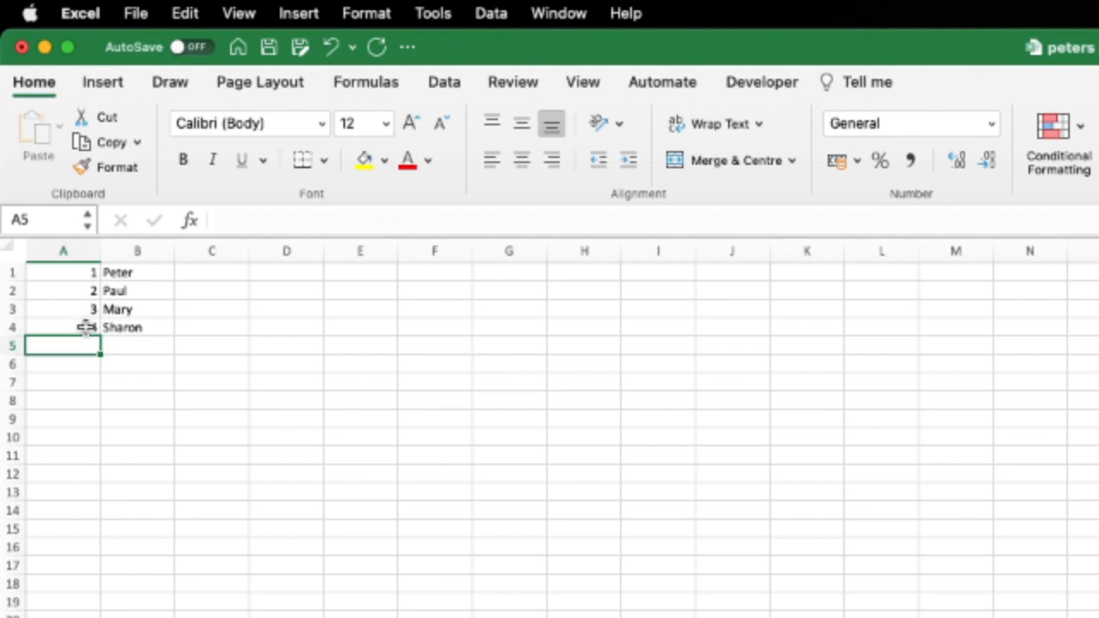
- Extend the number series from cells A3 and A4 down column A to 14 in cell A14
click(86, 324)
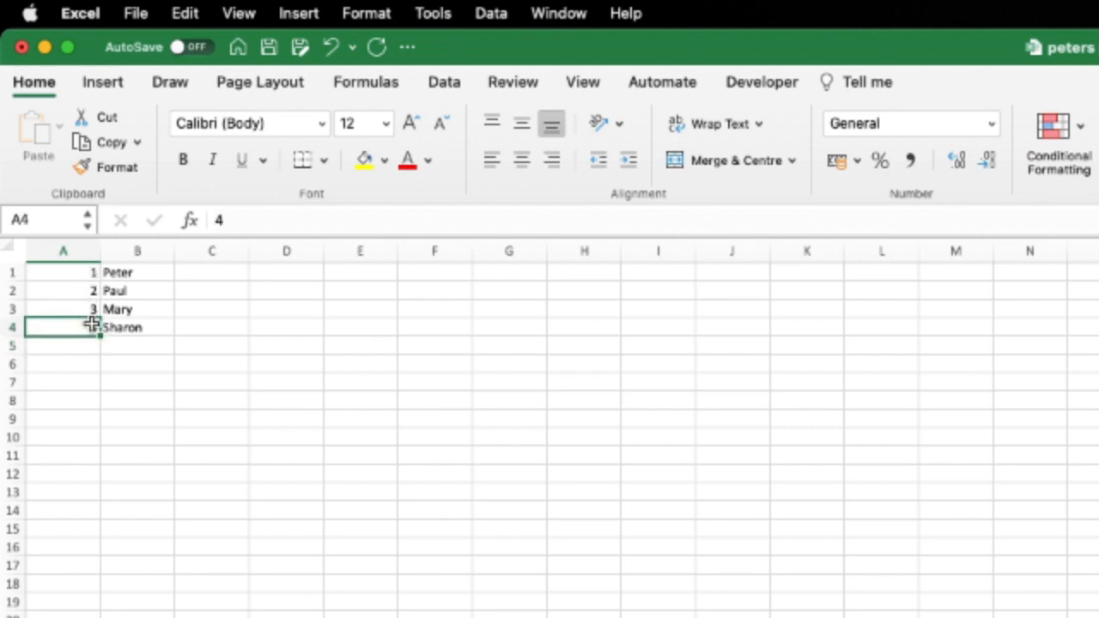
key(super+z)
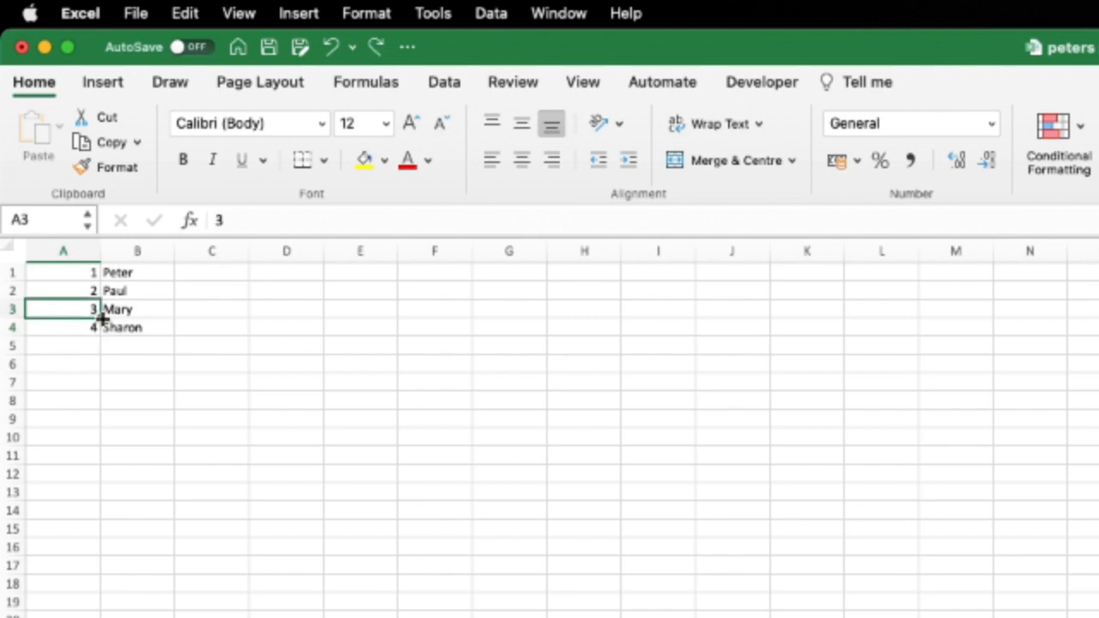
shift+click(75, 327)
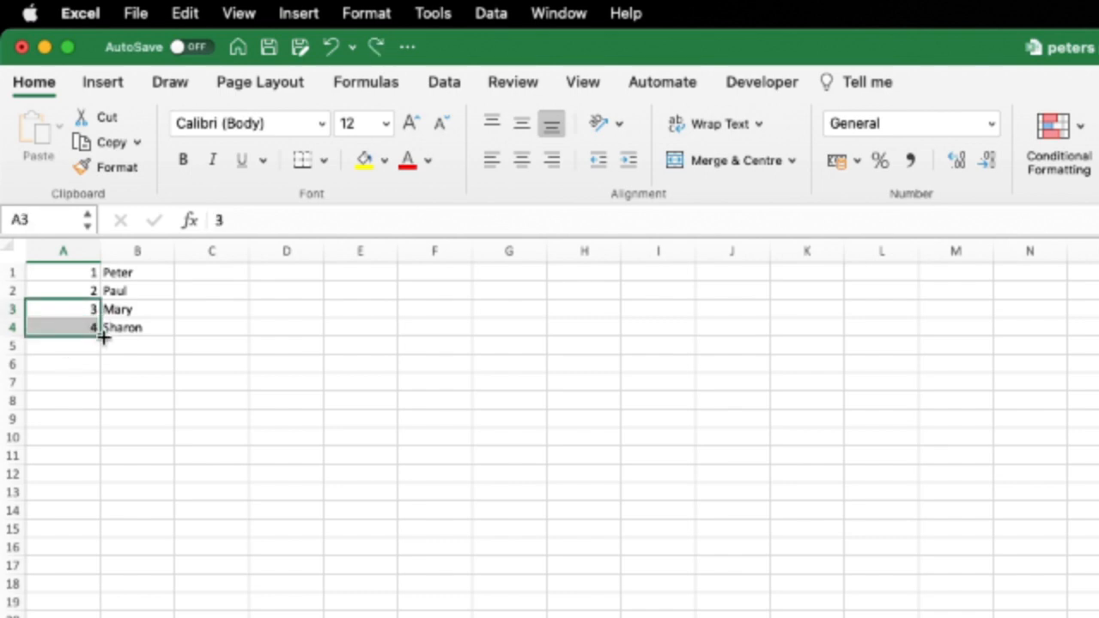
drag(98, 338, 81, 517)
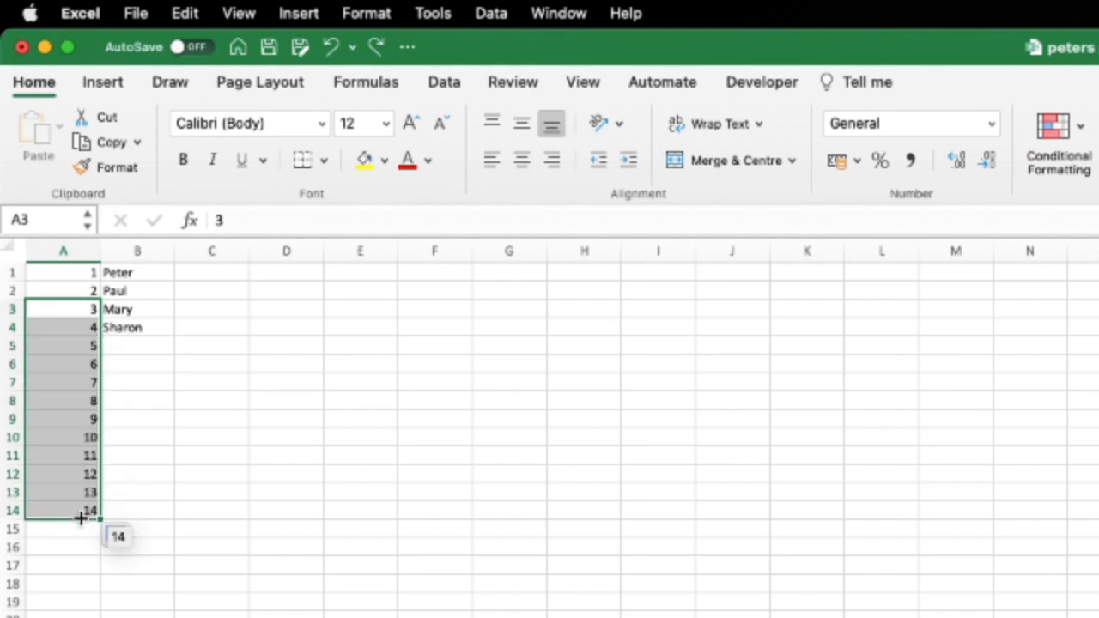
- Enter the fifth and sixth people's names in cells B5 and B6
click(127, 346)
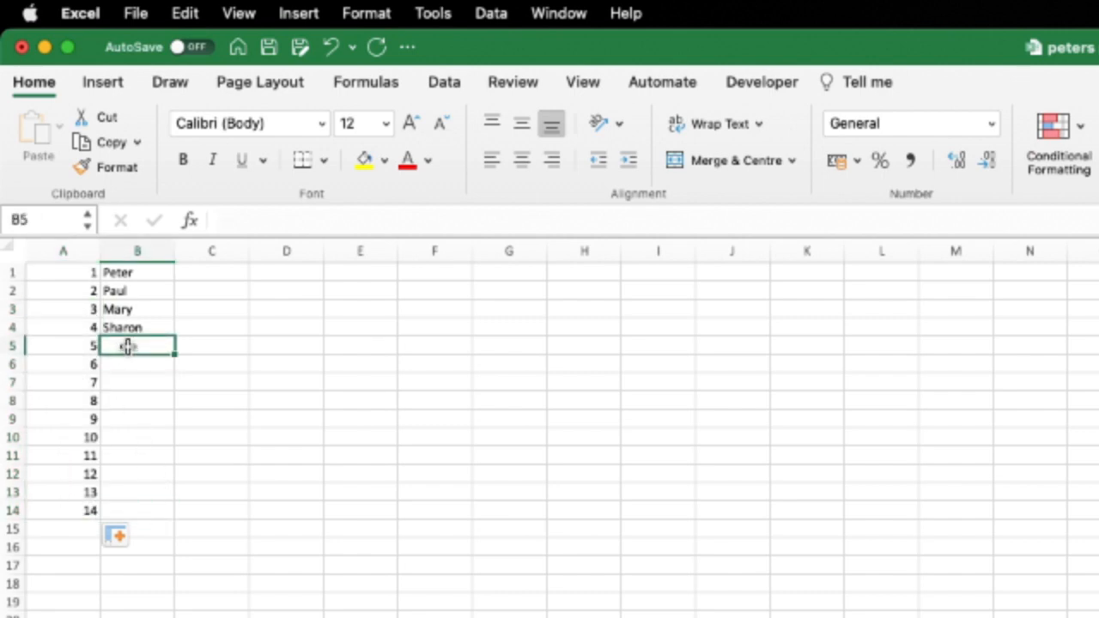
text(Kun)
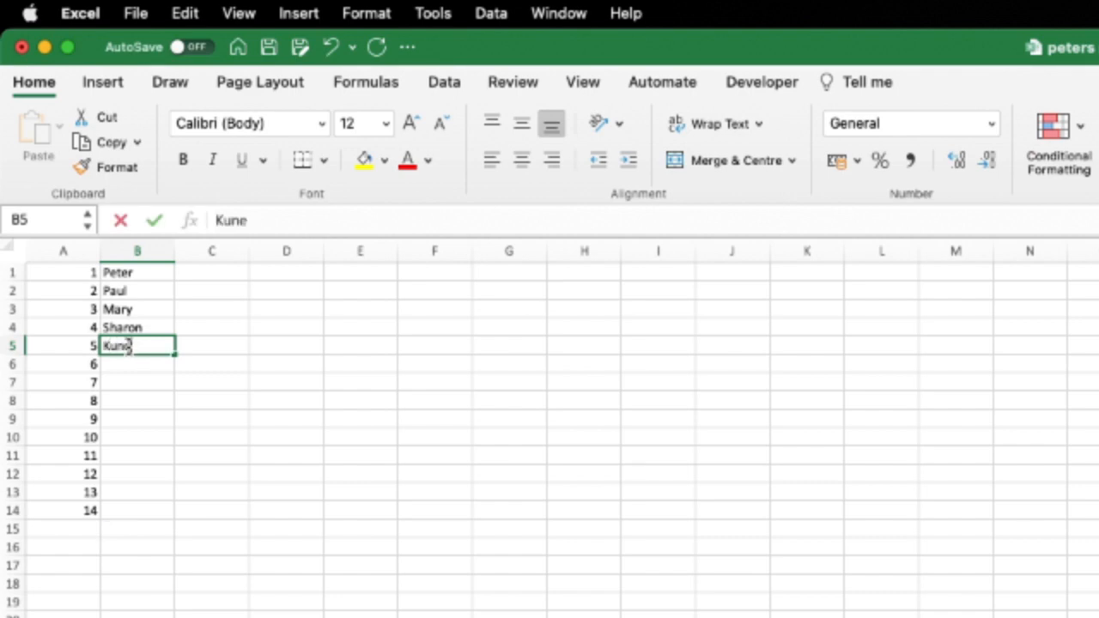
text(le)
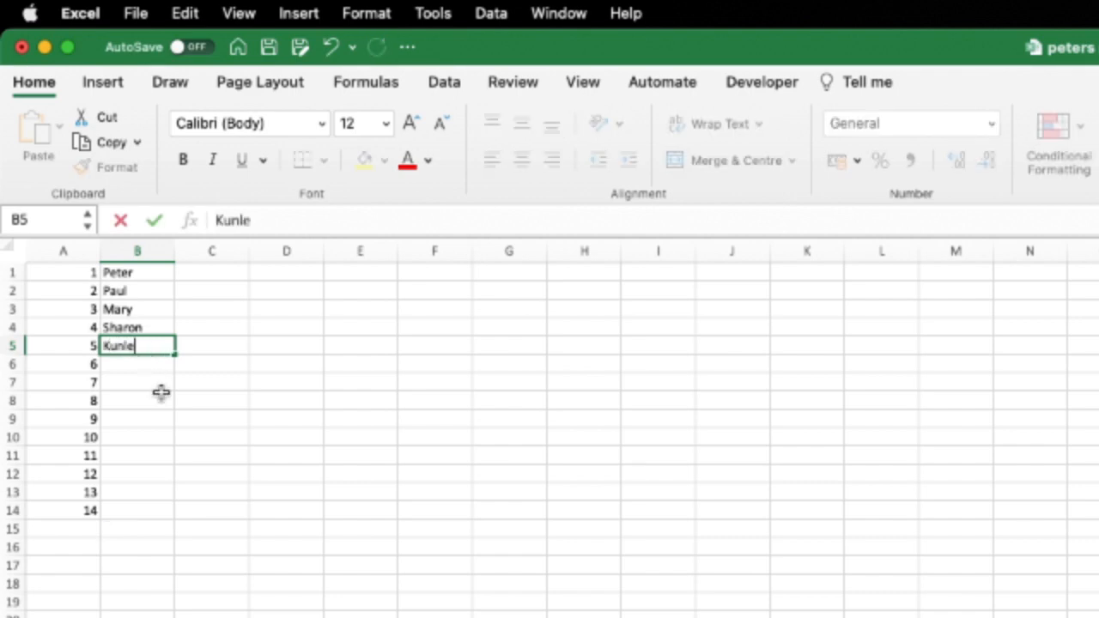
key(Return)
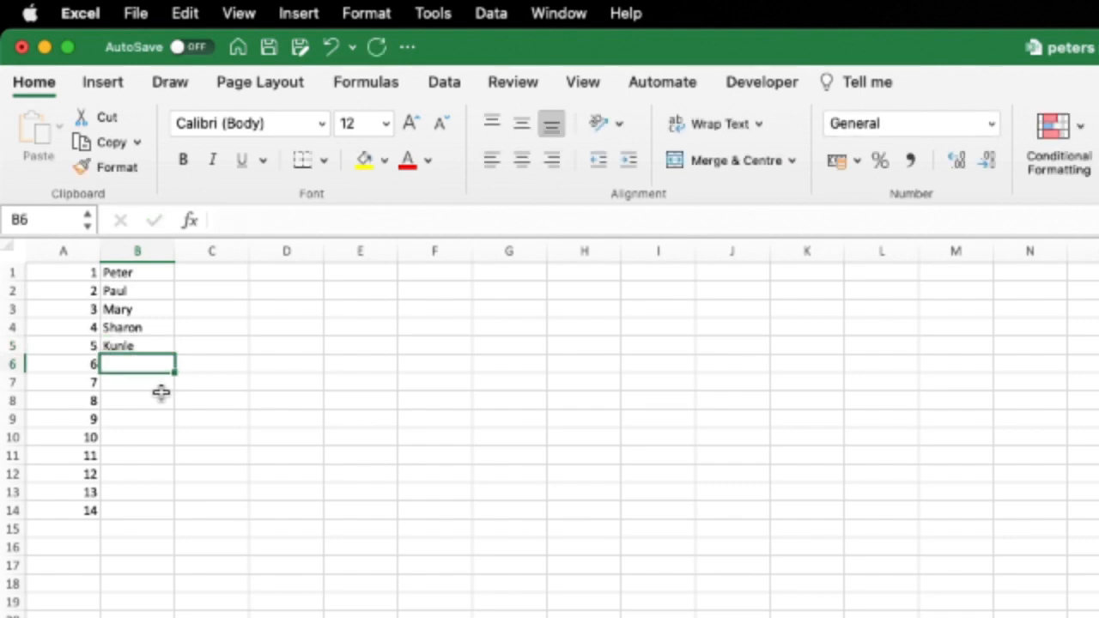
text(Kind)
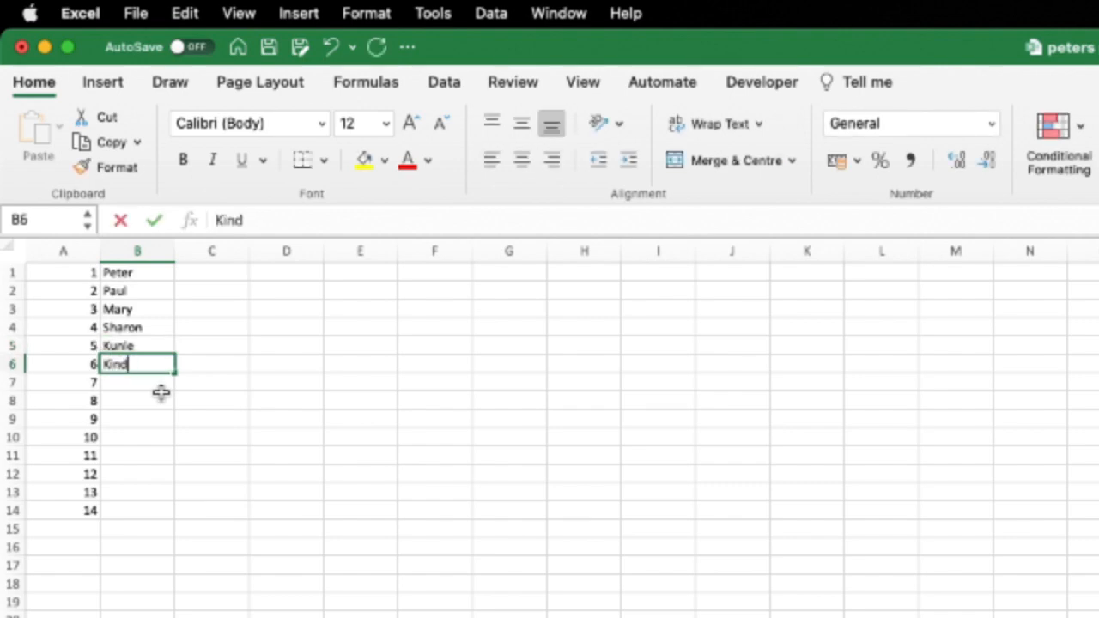
key(BackSpace)
text(gsley)
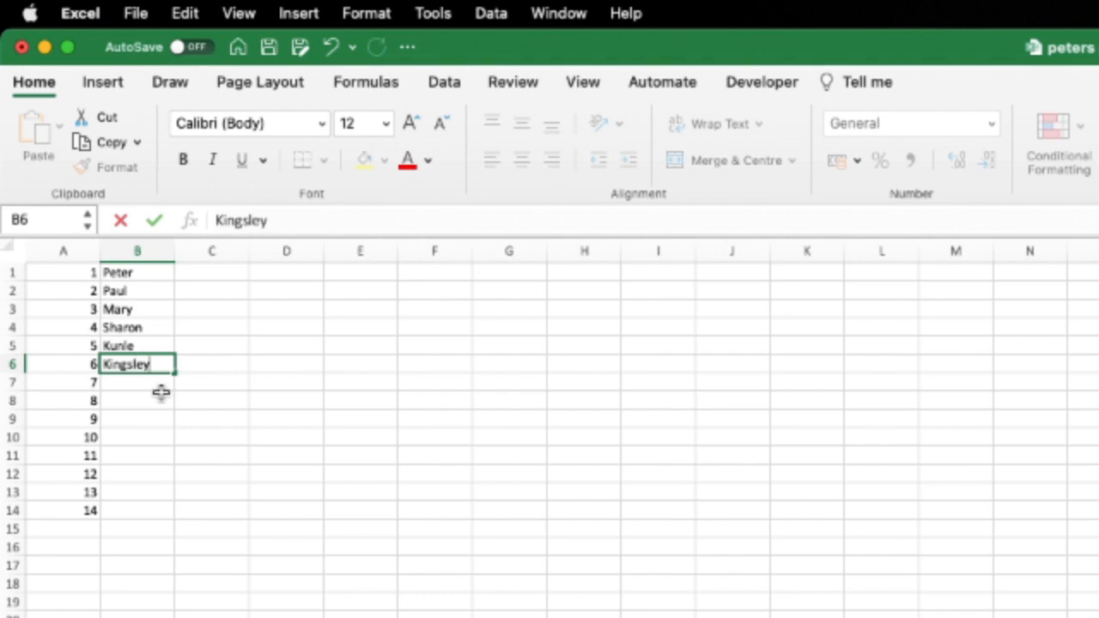
key(Return)
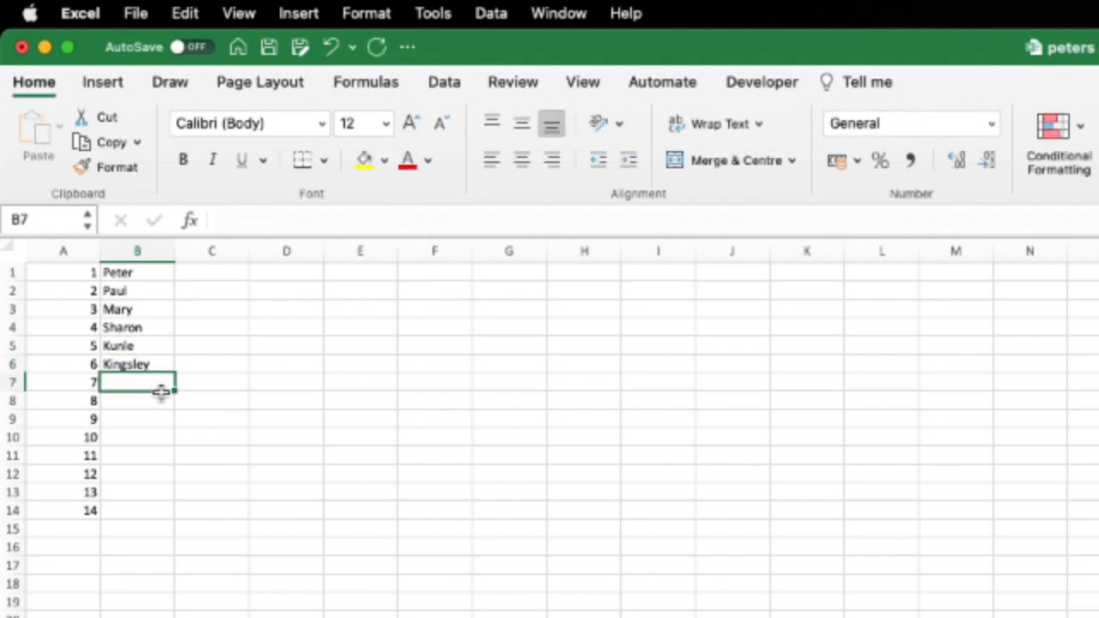
- Enter the seventh and eighth people's names in cells B7 and B8
text(Samuel)
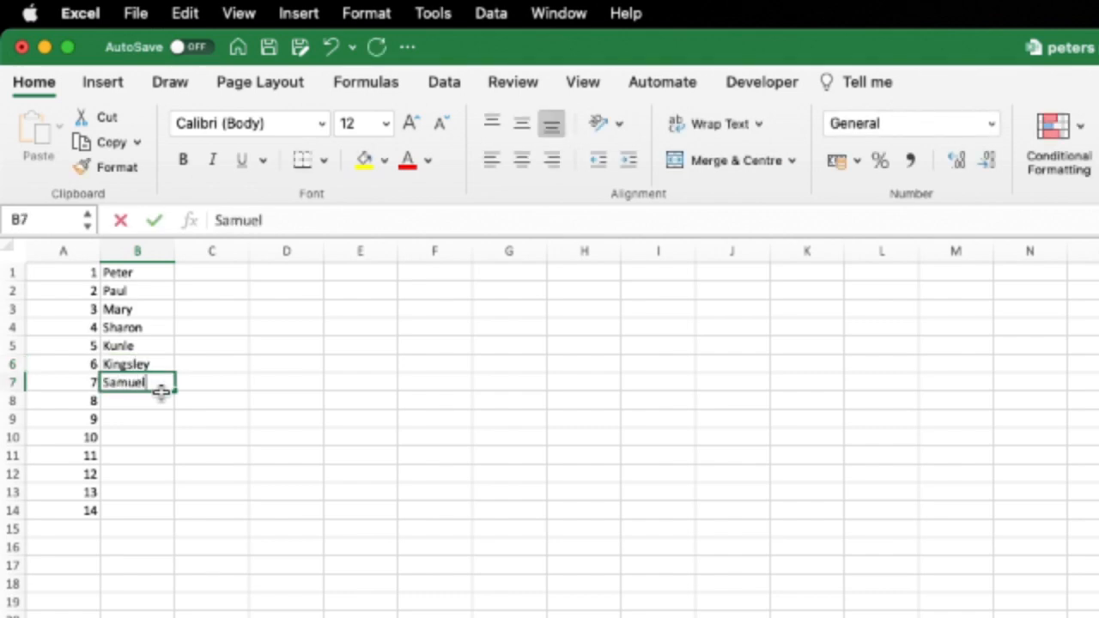
key(Return)
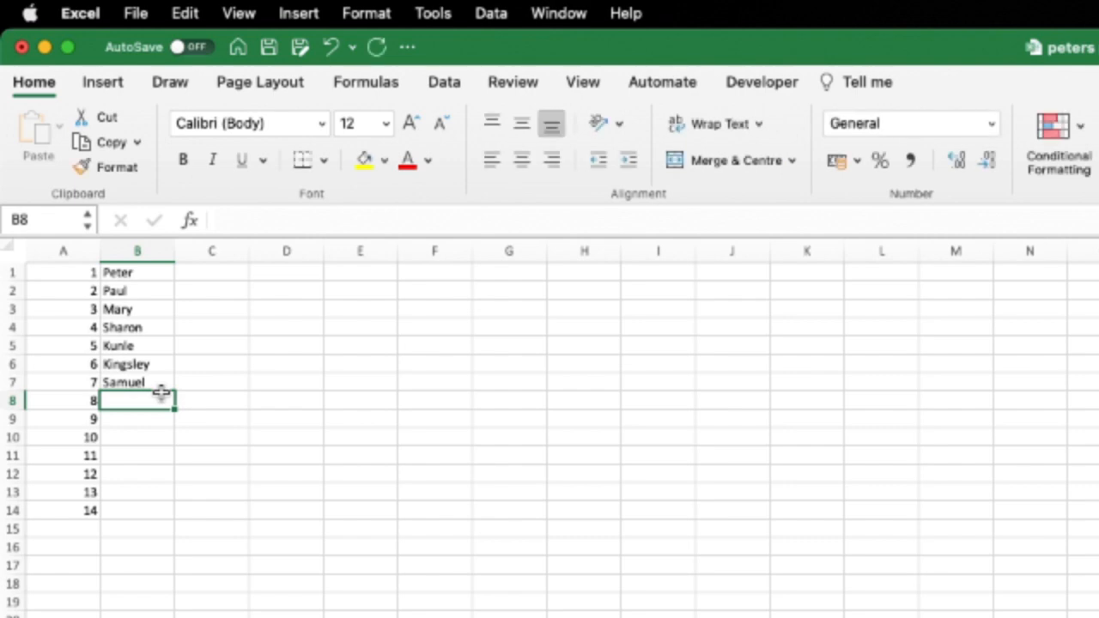
text(Tunde)
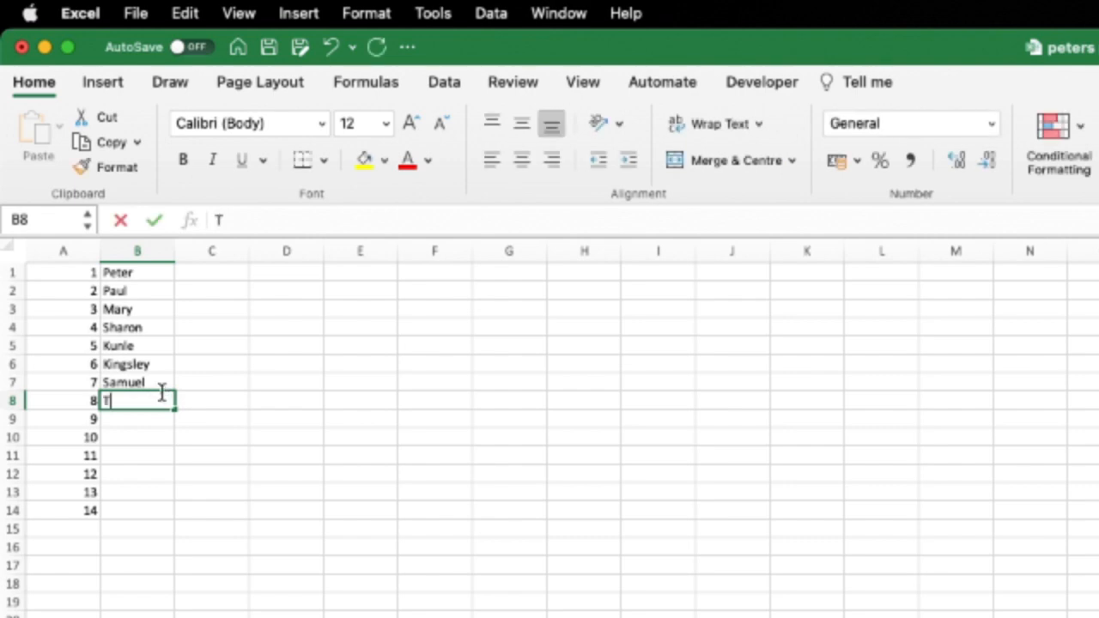
key(Return)
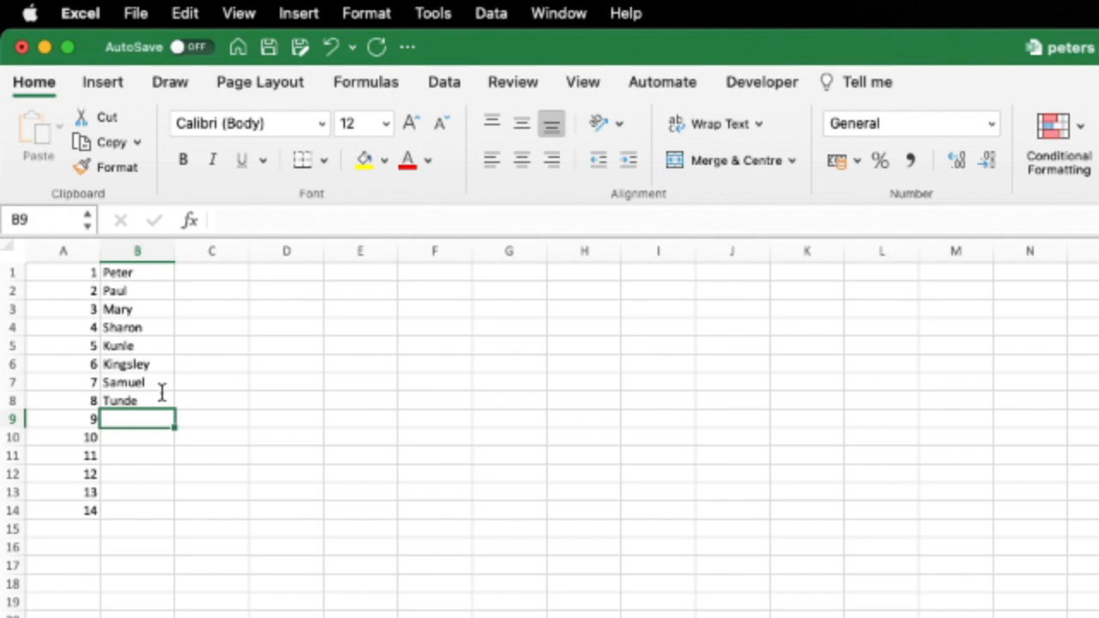
- Enter the ninth and tenth people's names in cells B9 and B10
text(Uche)
key(Return)
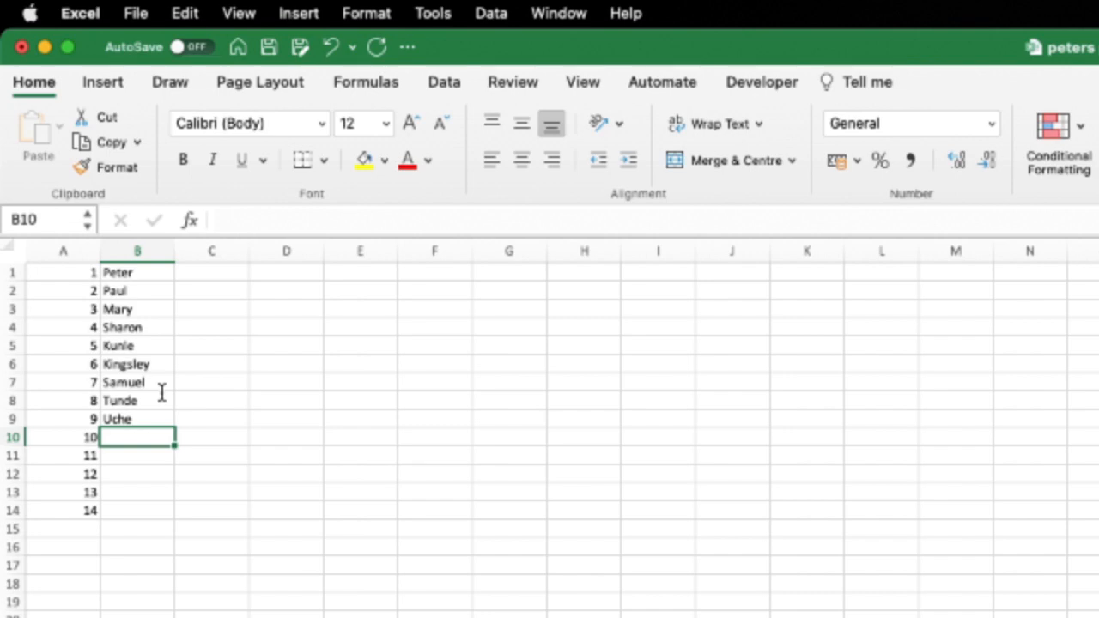
text(Princewill)
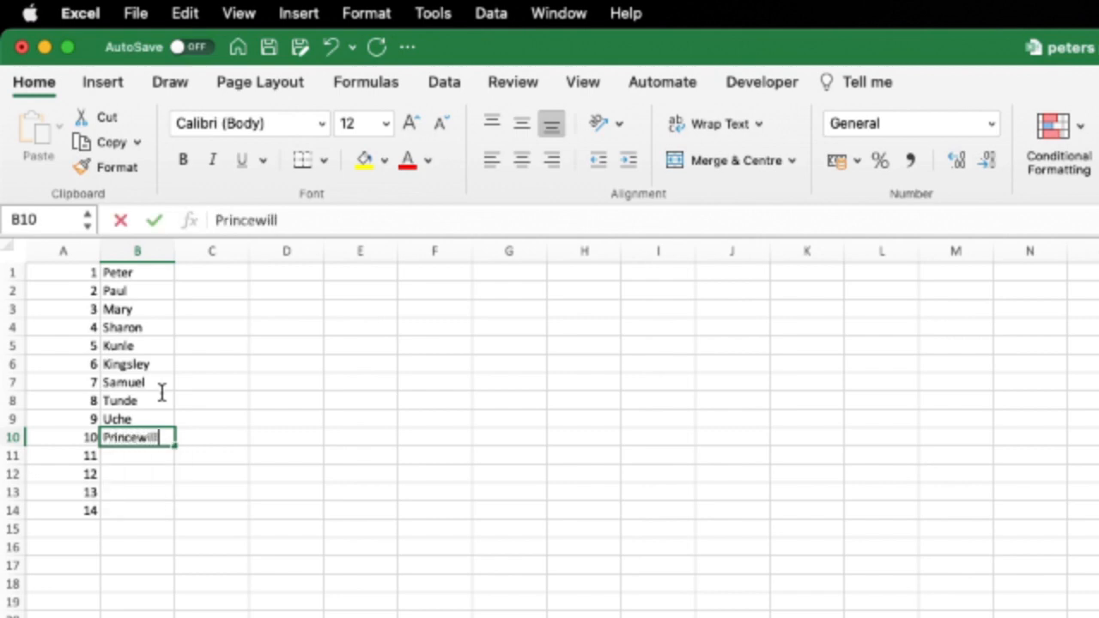
key(Tab)
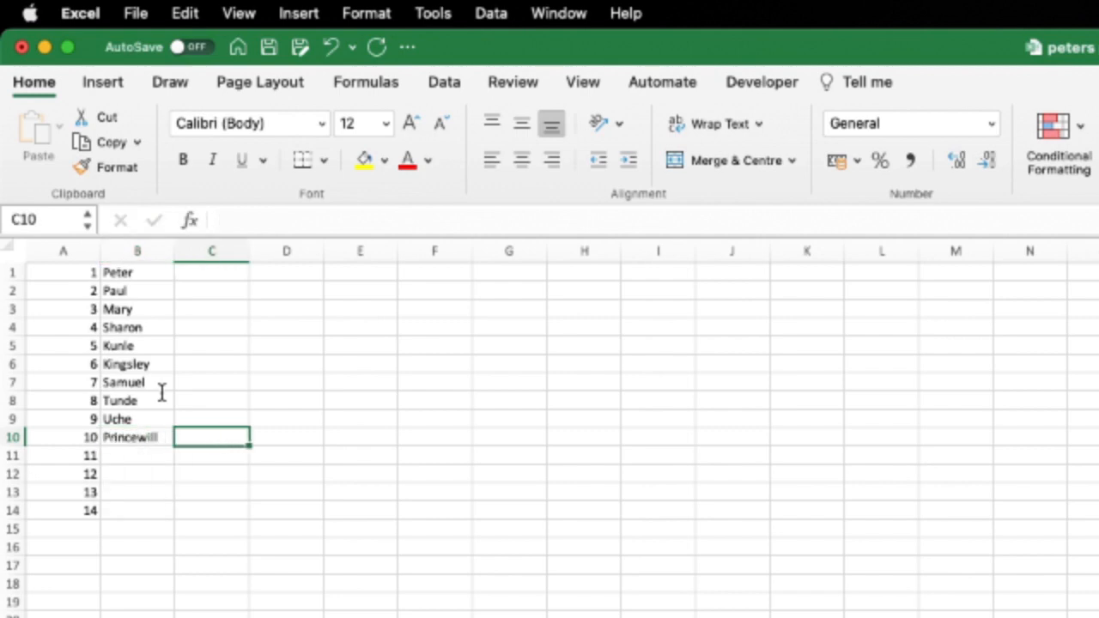
click(150, 437)
click(147, 290)
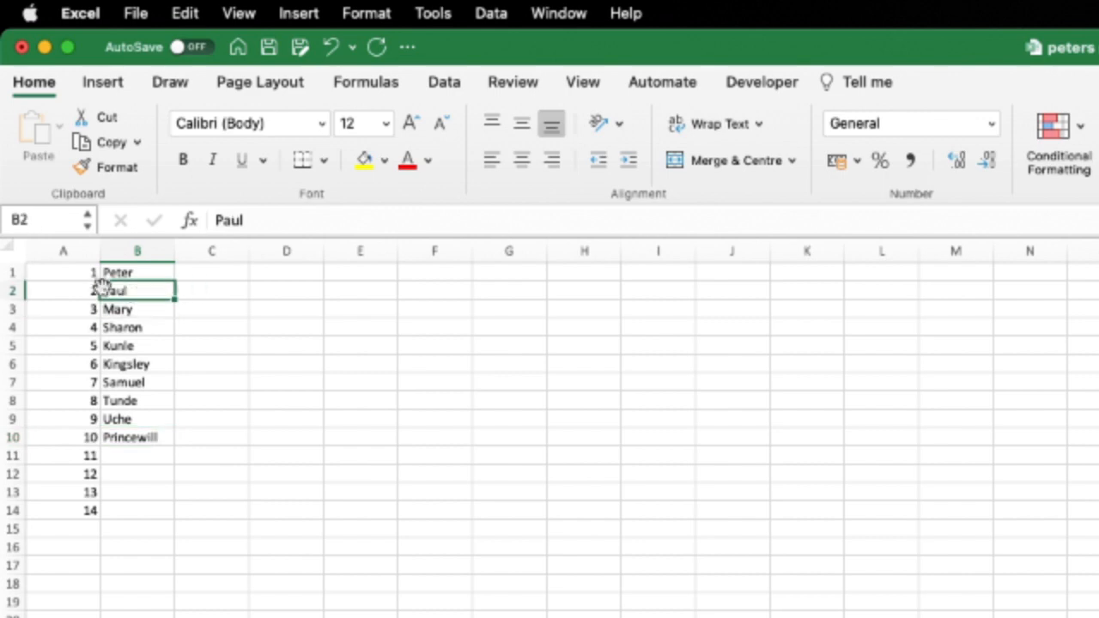
click(111, 311)
click(142, 436)
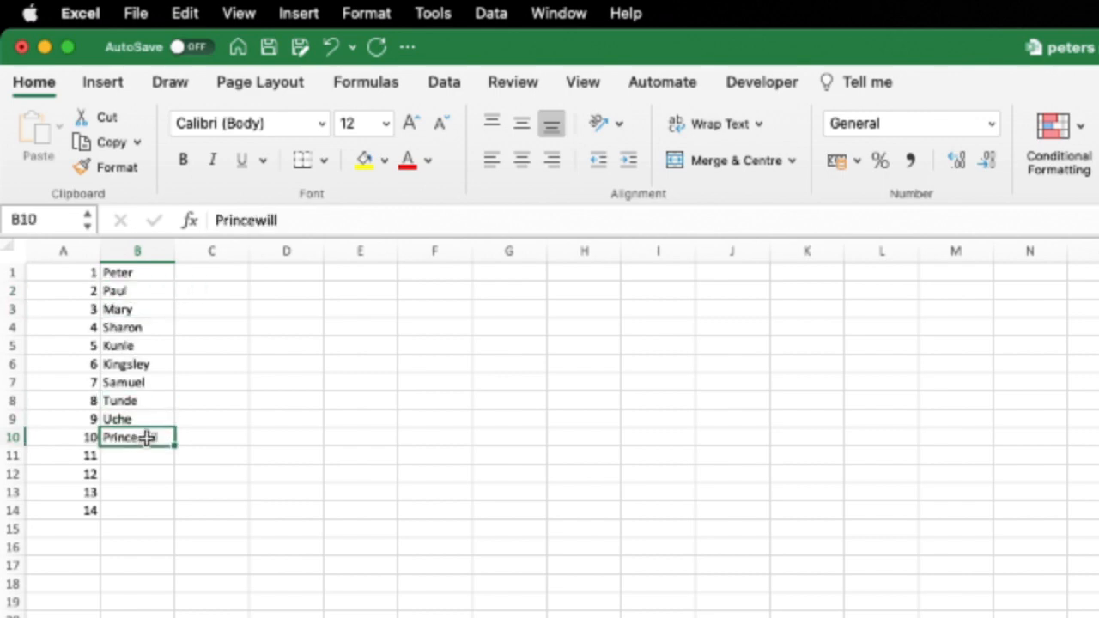
click(148, 273)
key(shift+Left)
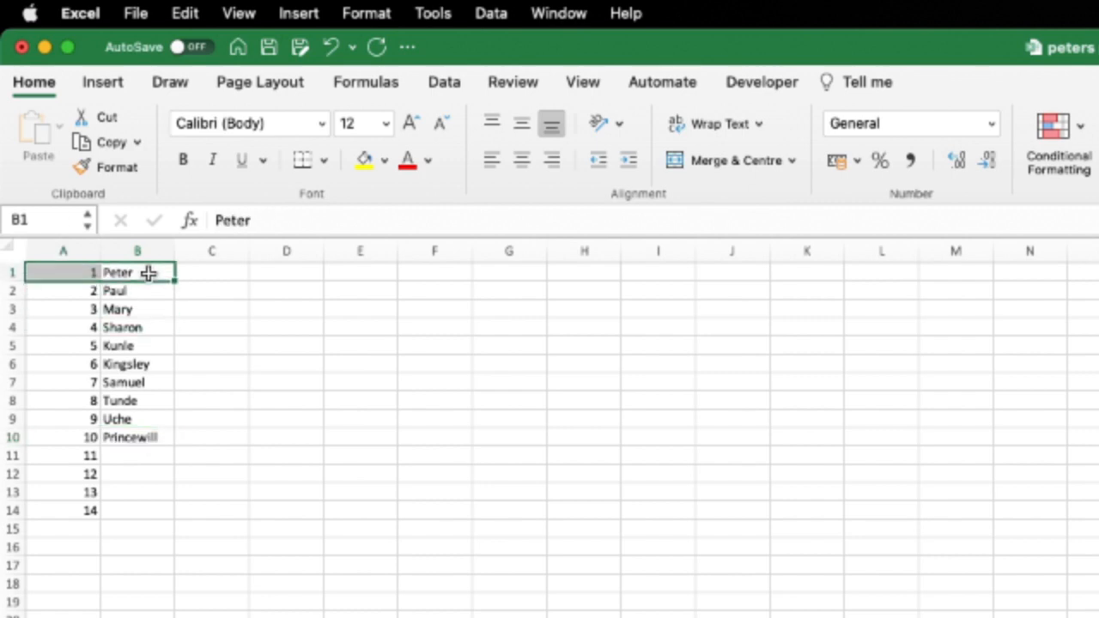
click(120, 272)
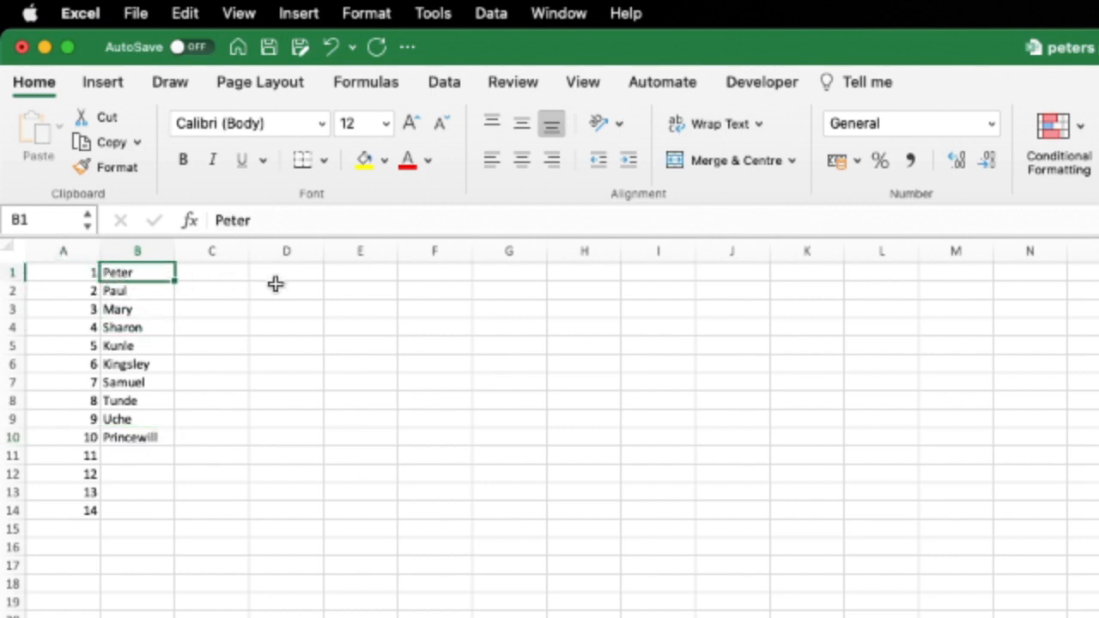
click(207, 266)
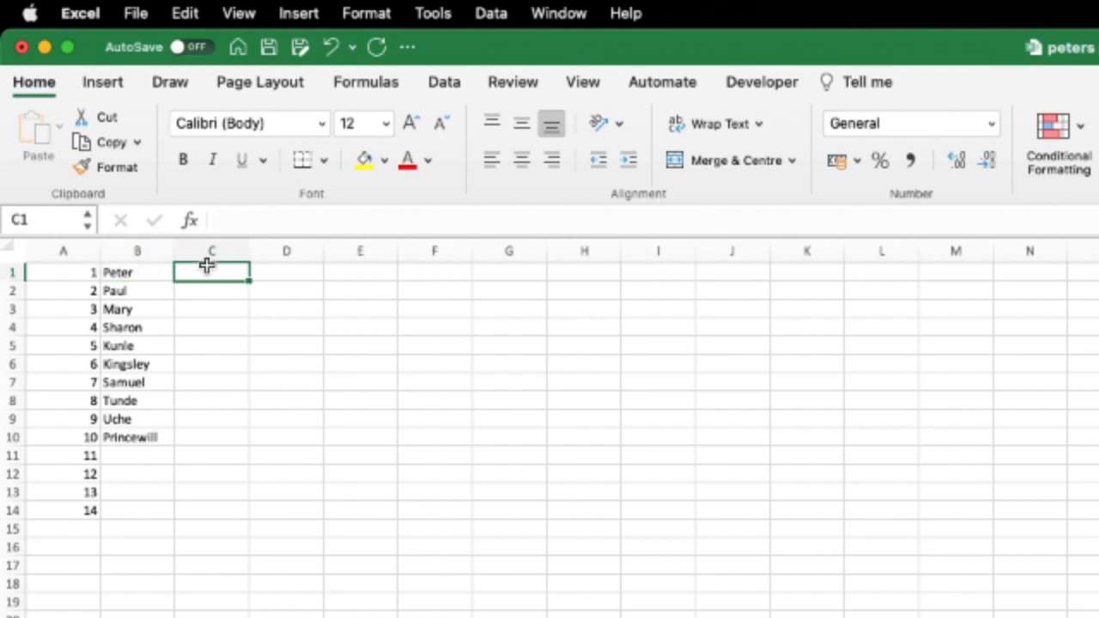
key(Left)
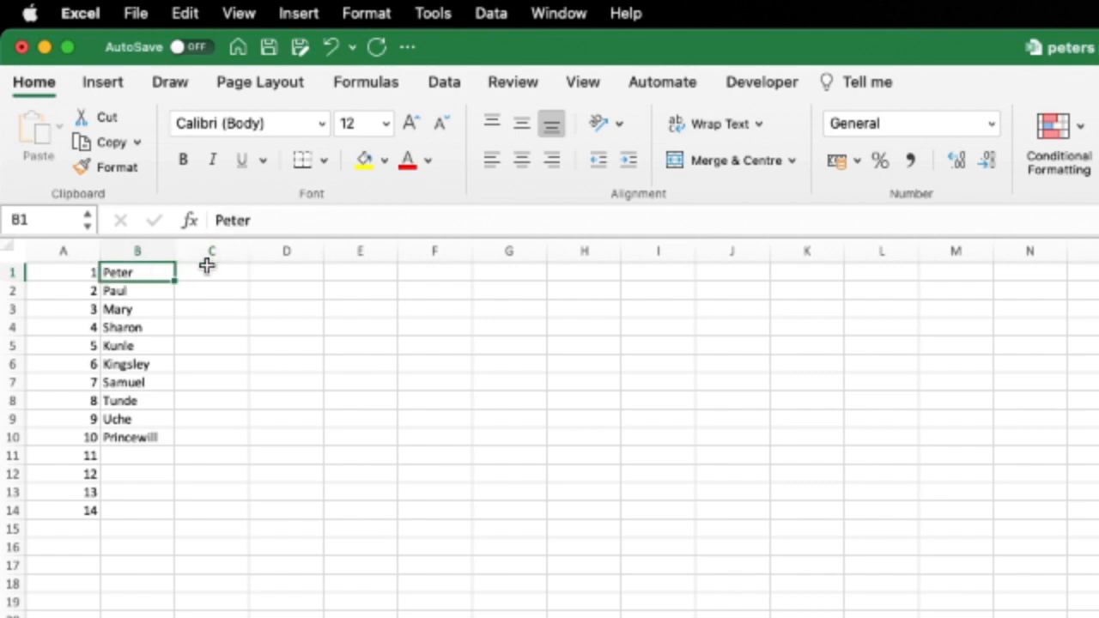
click(154, 455)
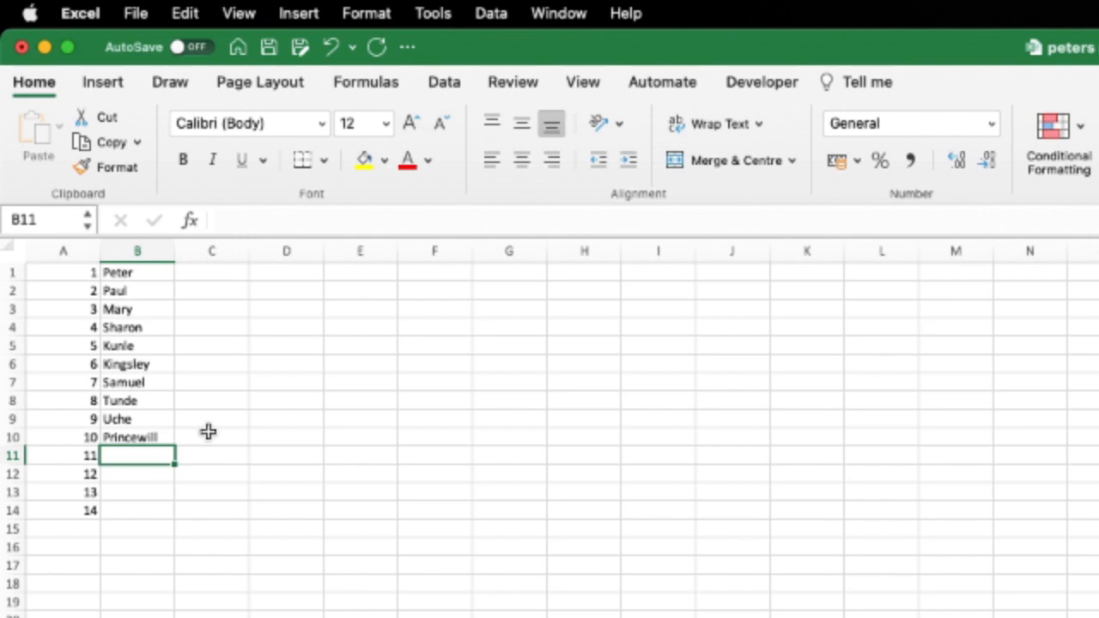
key(Up)
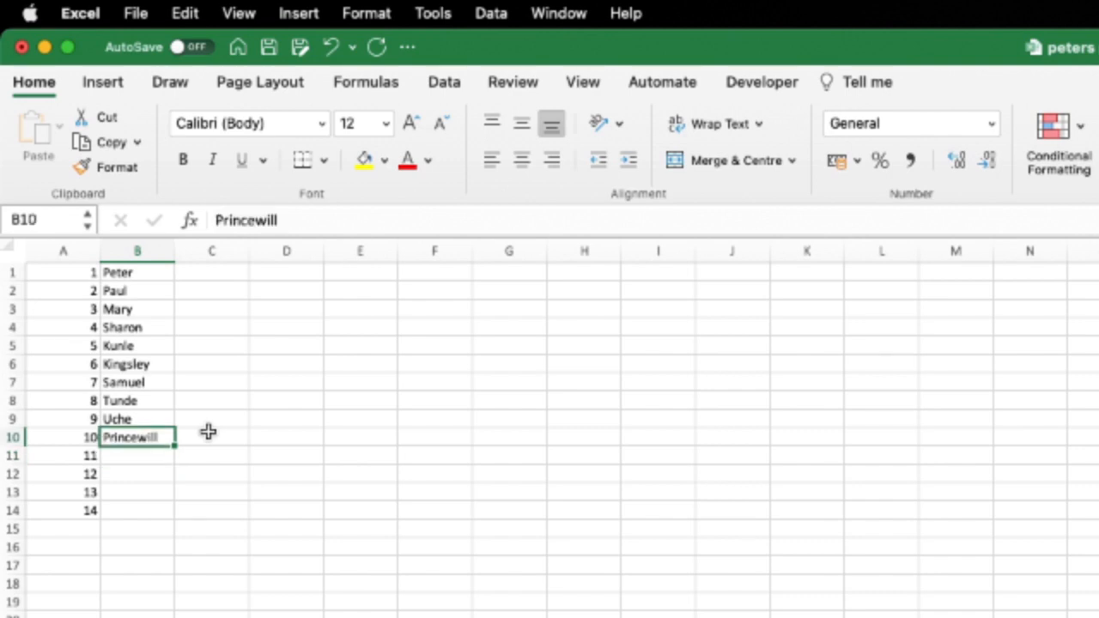
key(Up)
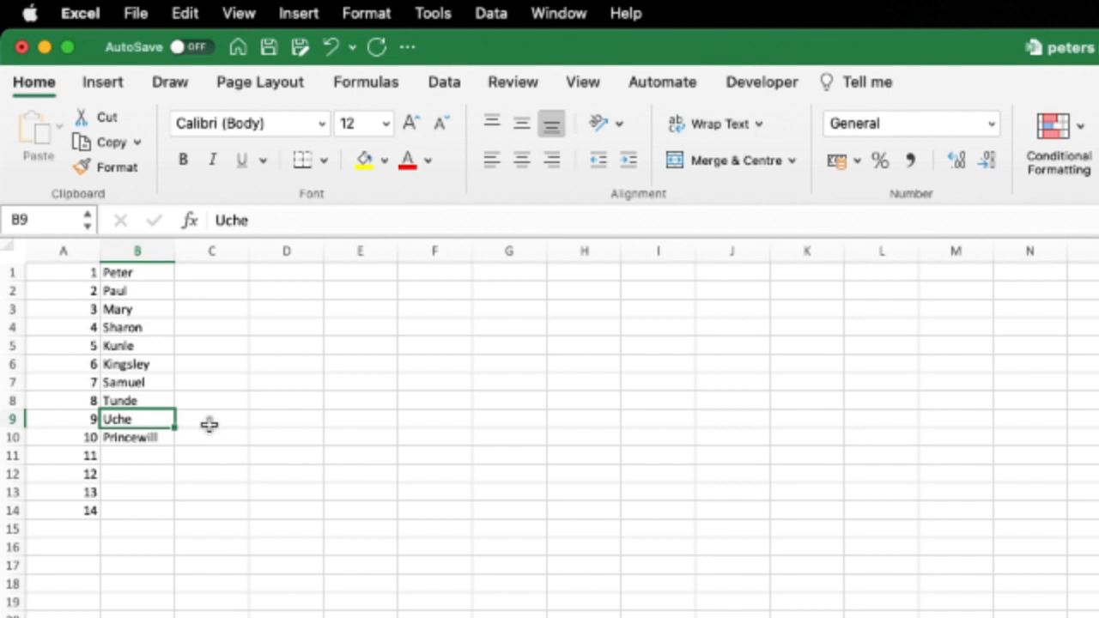
key(Left)
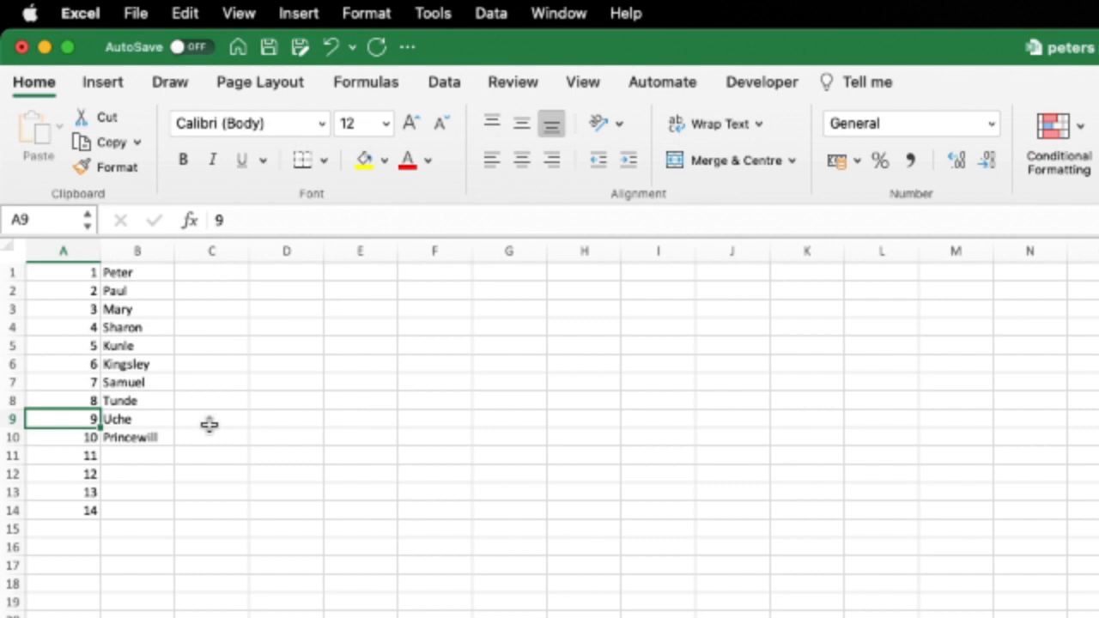
key(Right)
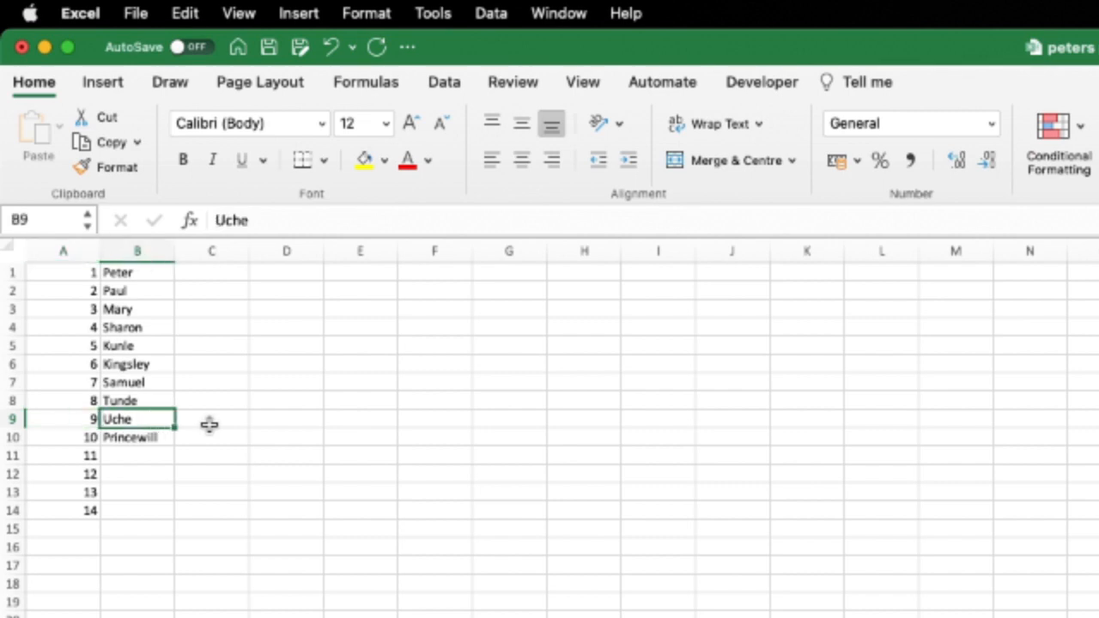
key(Right)
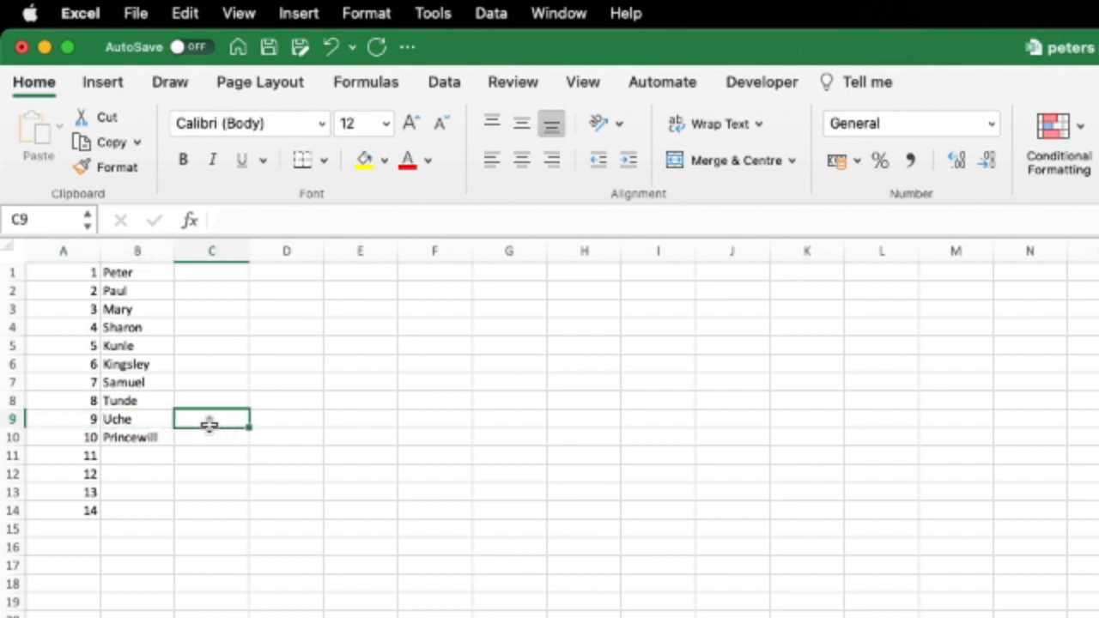
key(Left)
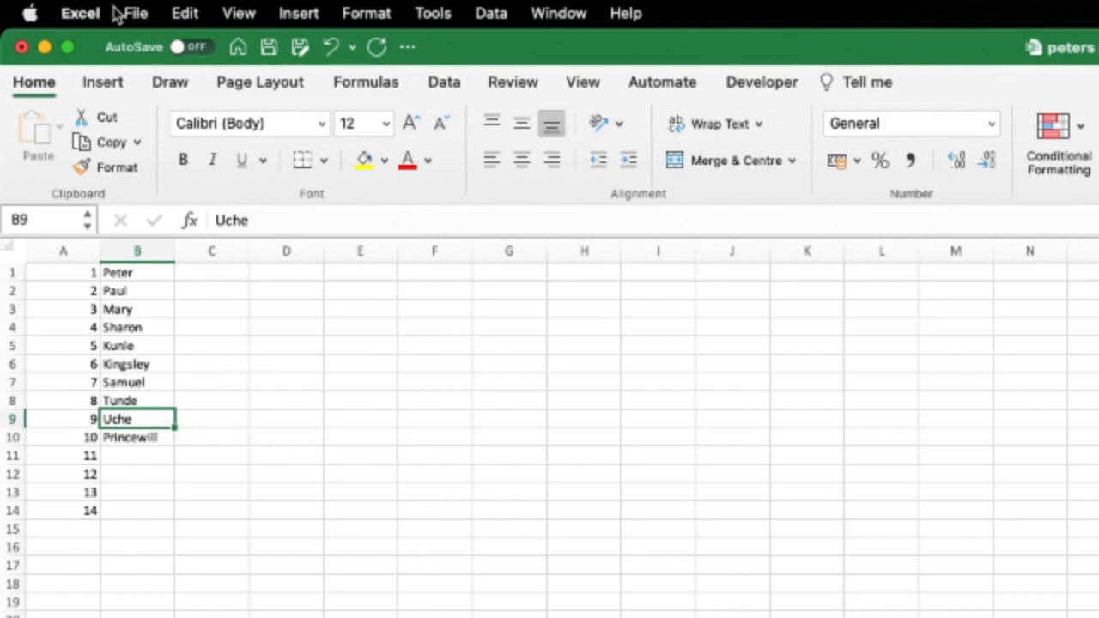
click(154, 272)
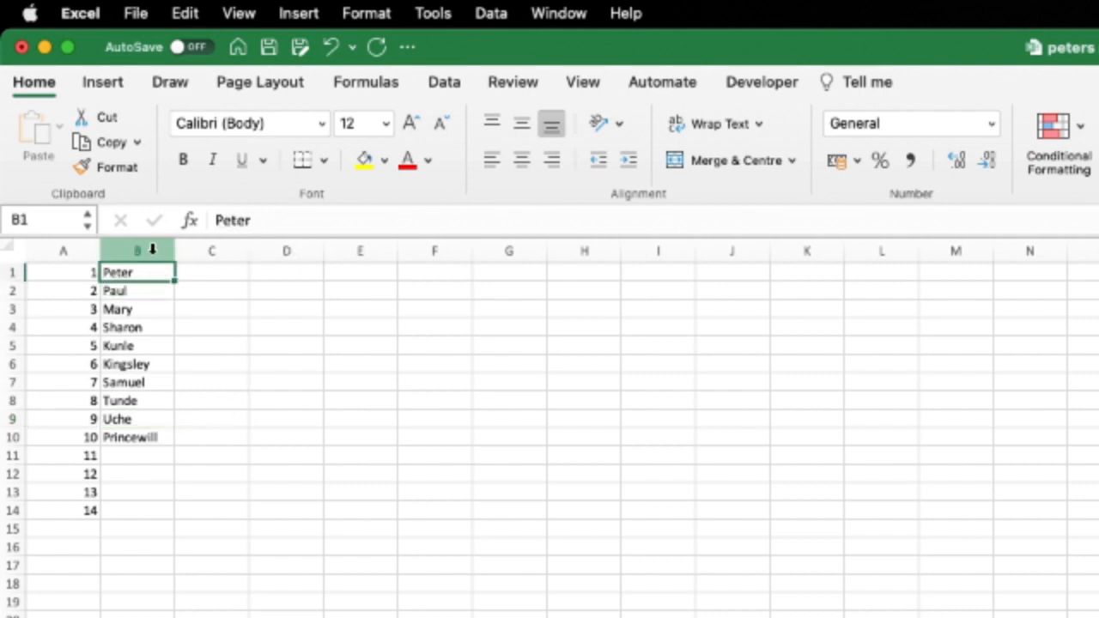
- Enter 25 in cell C1 and 18 in cells C2 and C3 beside the first three names
click(230, 272)
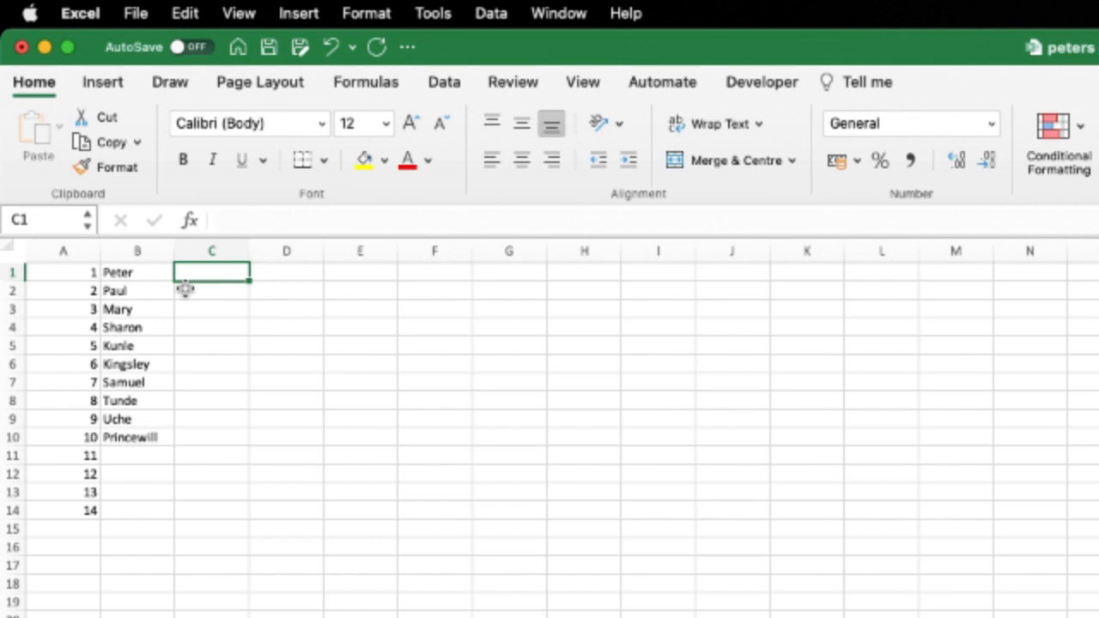
text(25)
key(Return)
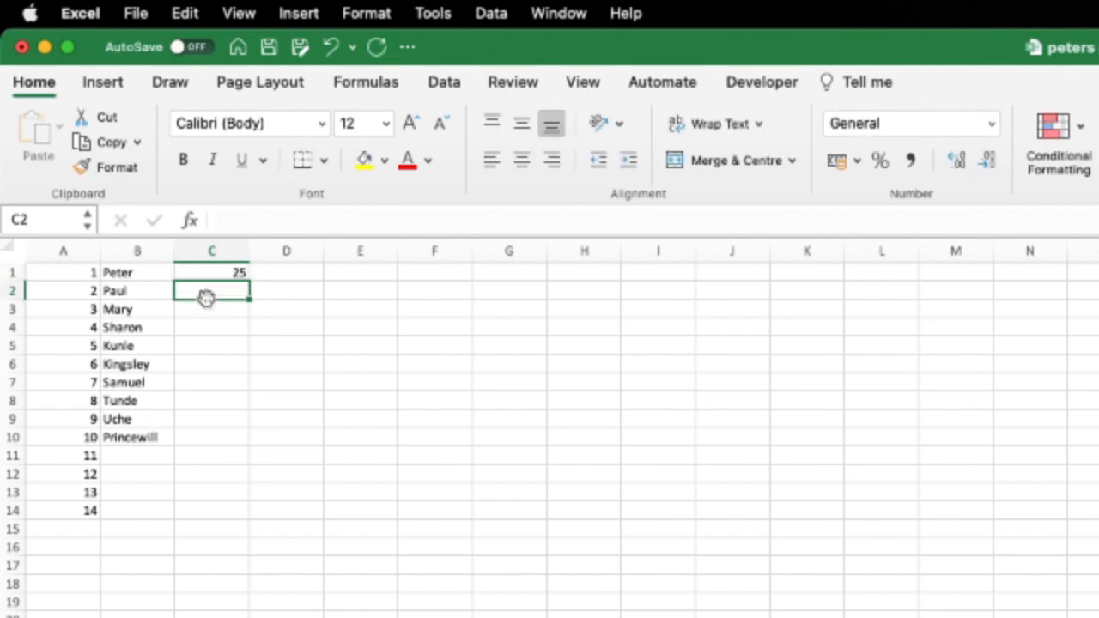
text(18)
click(206, 307)
text(18)
- Enter 12 in cell C4 and fill it down column C through cell C14
click(205, 327)
text(1)
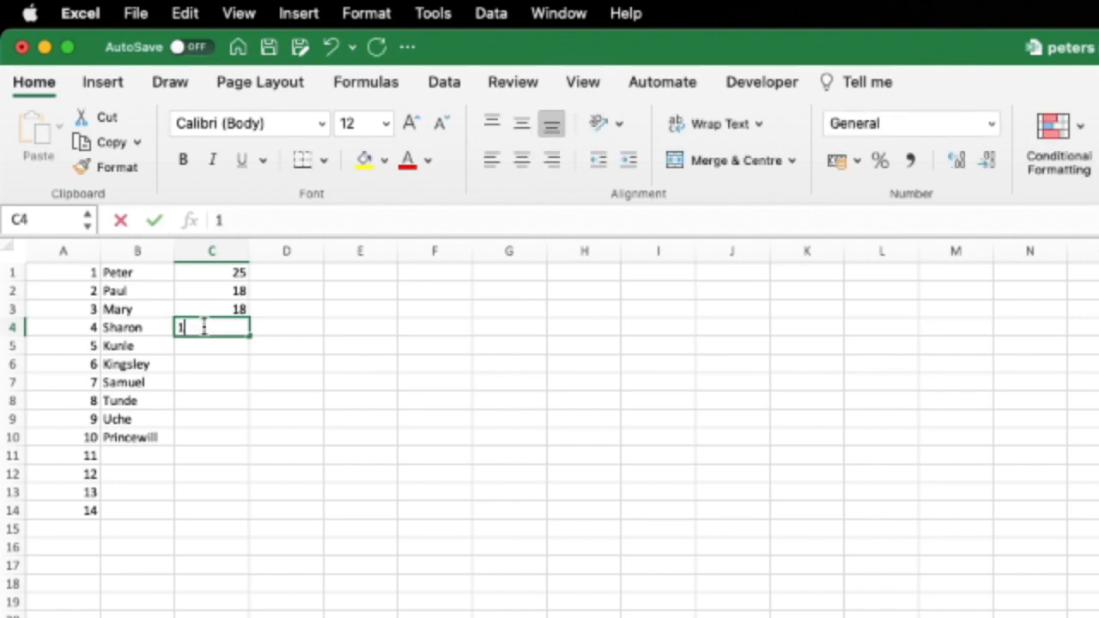
text(2)
drag(250, 336, 229, 510)
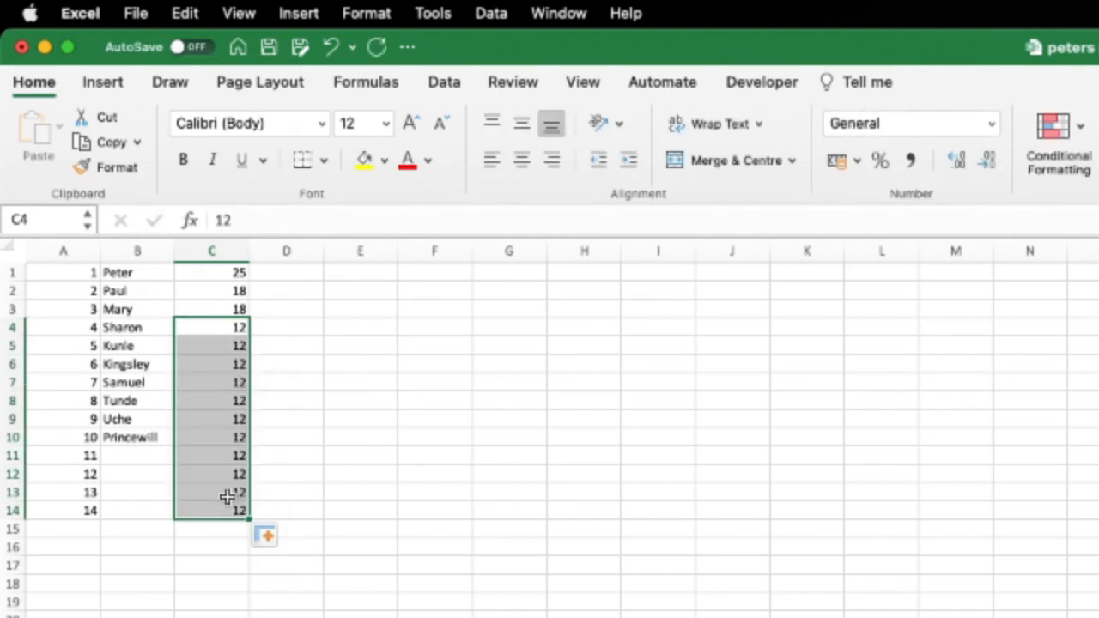
click(222, 325)
- Enter the eleventh and twelfth people's names in cells B11 and B12
click(143, 455)
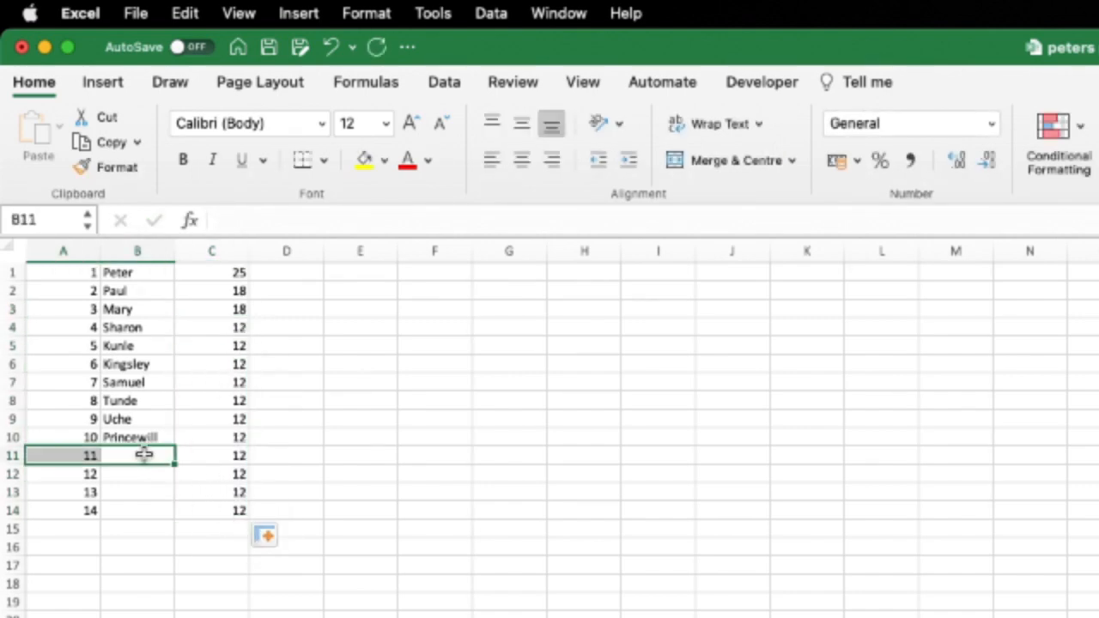
click(143, 455)
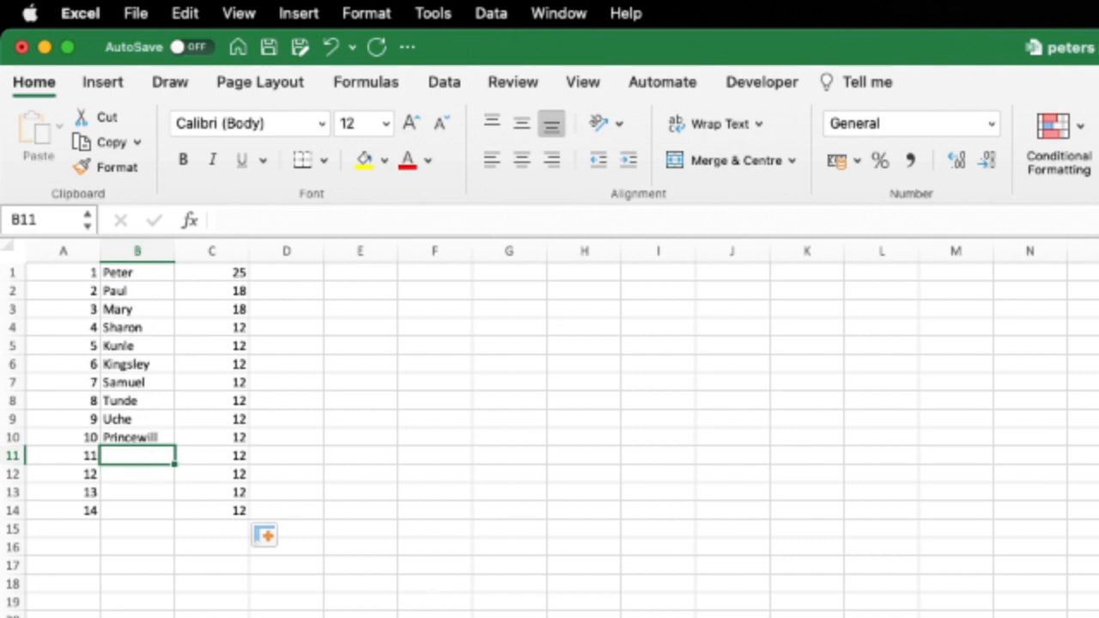
text(joy)
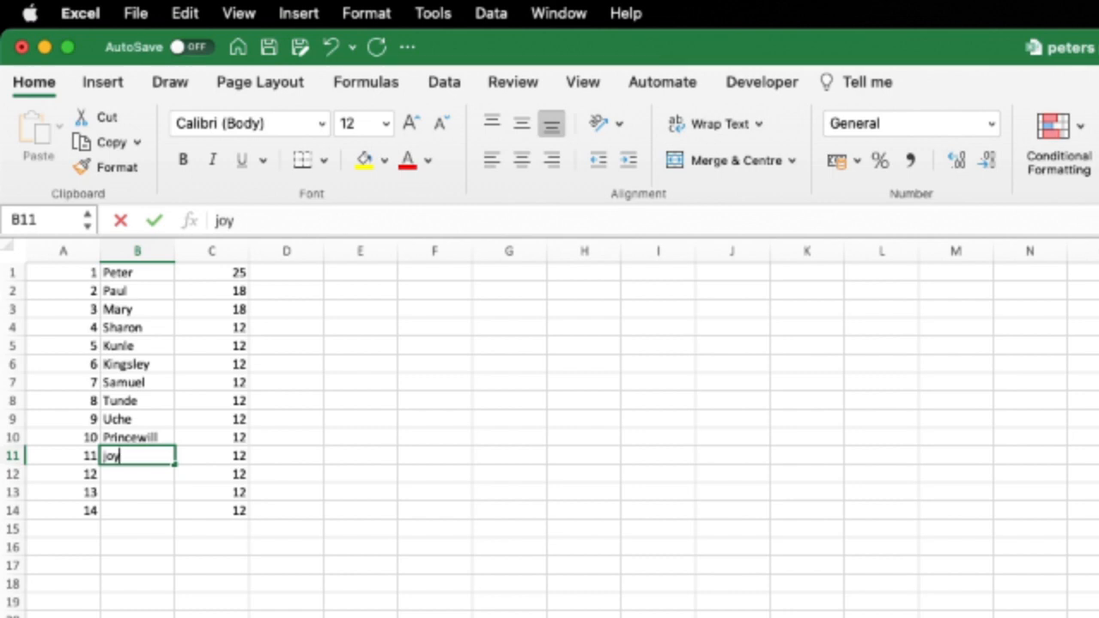
key(Return)
text(Jame)
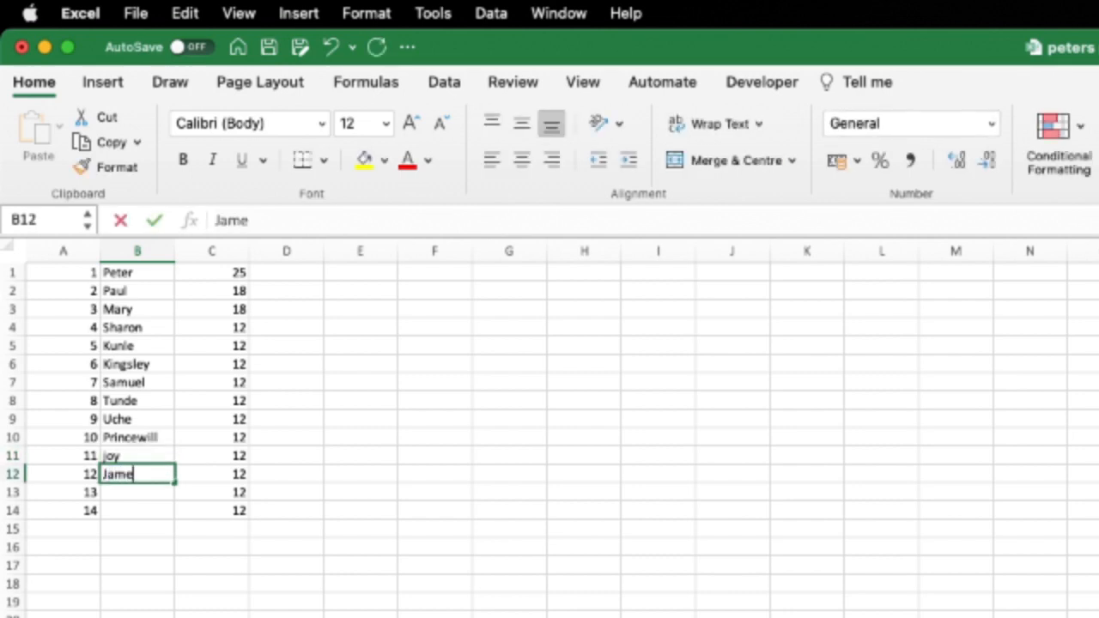
key(Return)
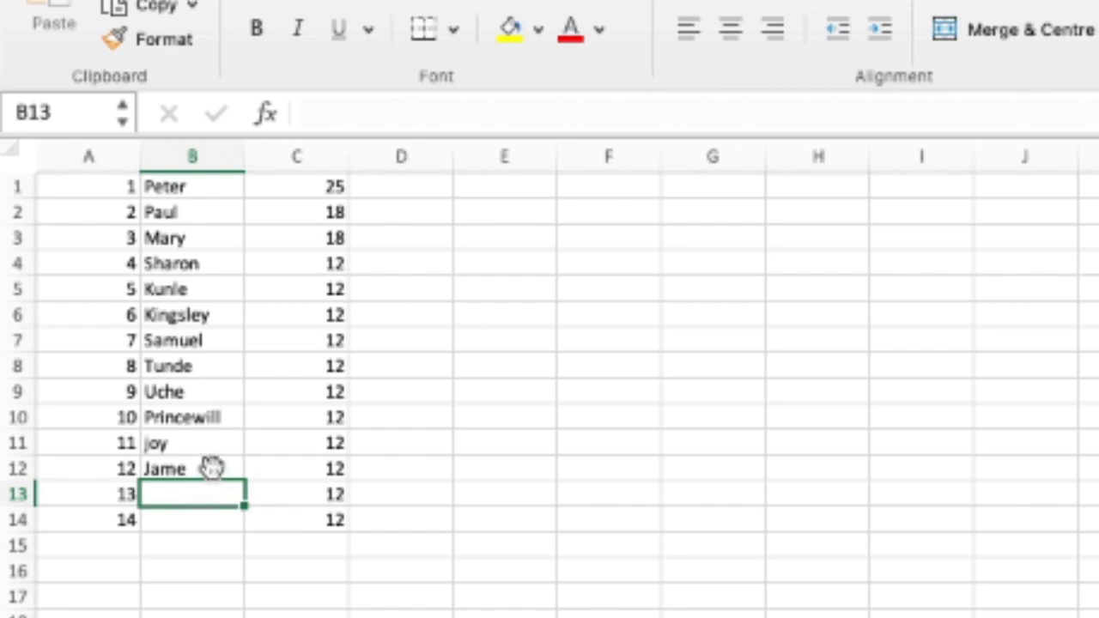
- Overwrite the twelfth person's name in cell B12 with a different name, and undo the replacement
click(211, 467)
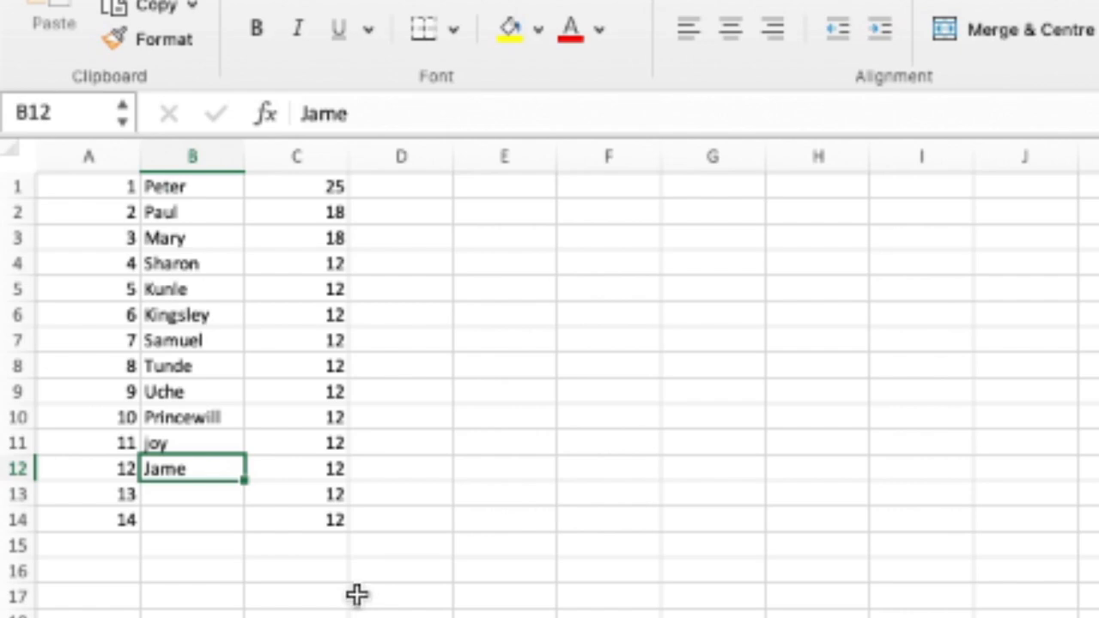
text(Olayinka)
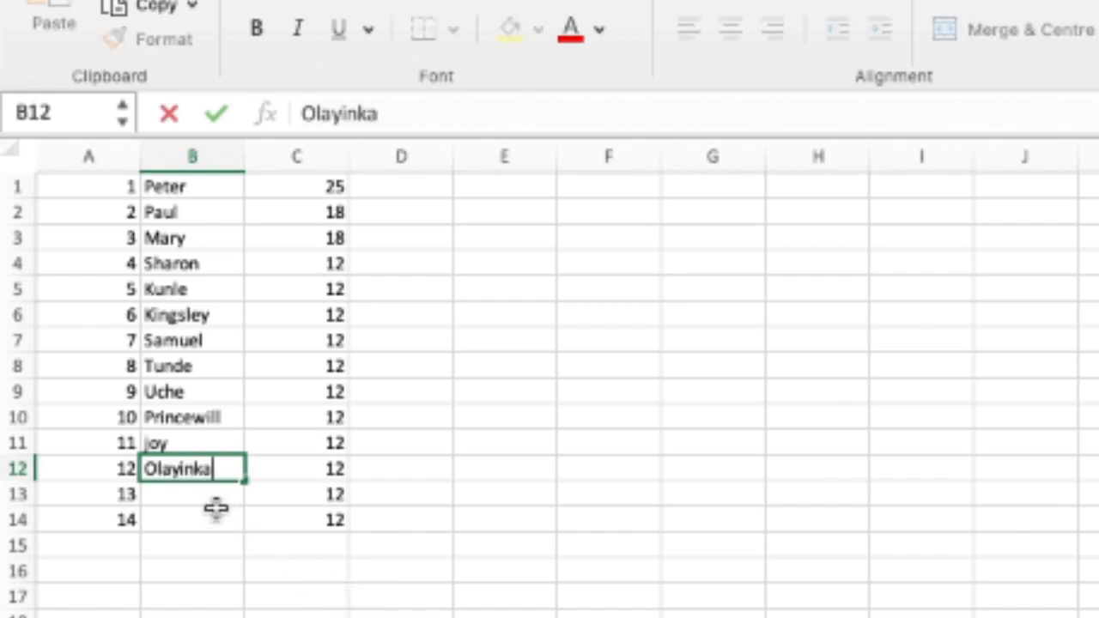
key(super+z)
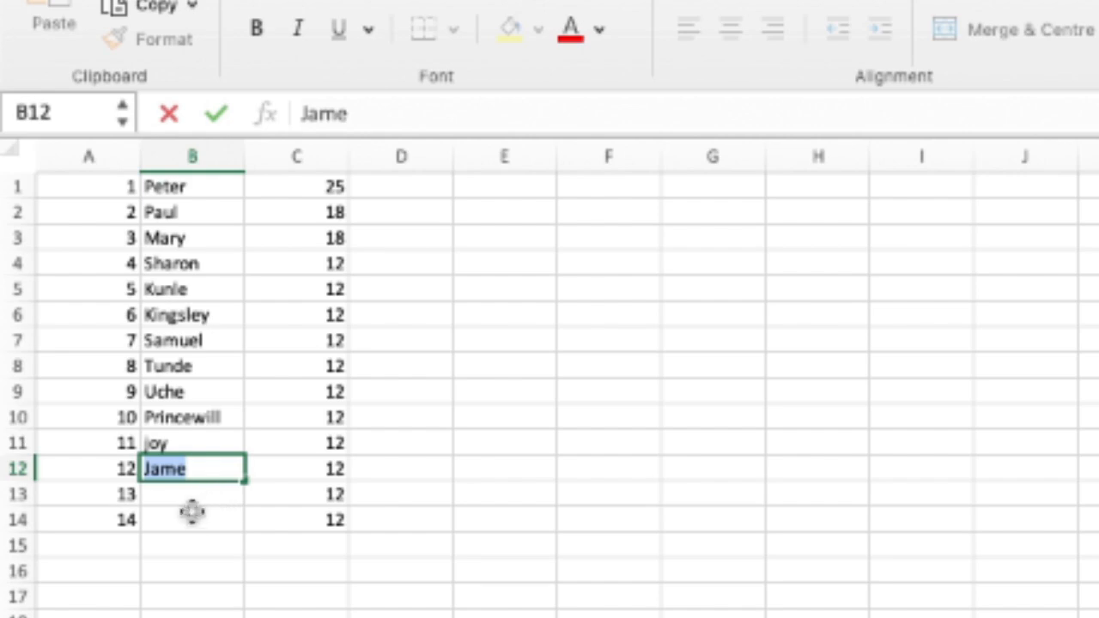
click(192, 511)
- Edit the name in cell B12 in place, adding the missing final letter s
click(189, 472)
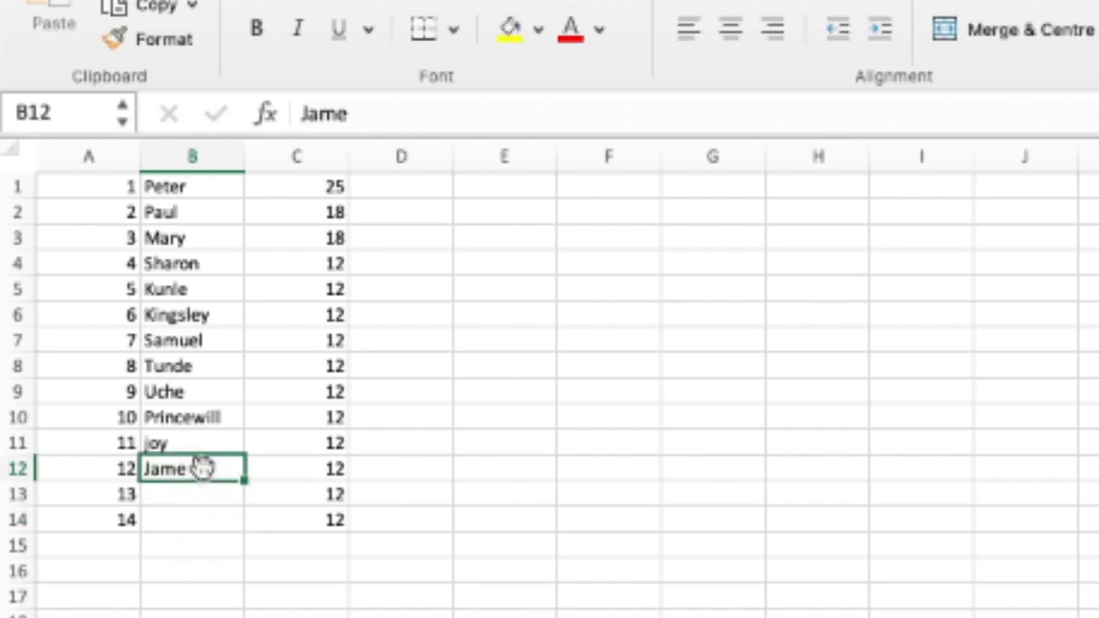
double_click(202, 467)
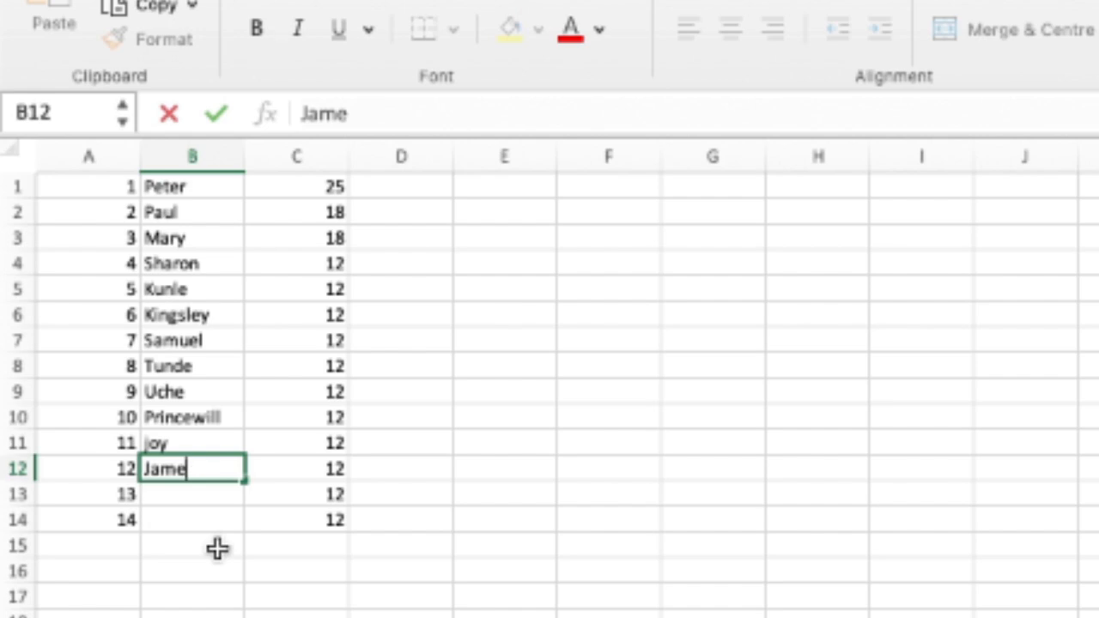
text(s)
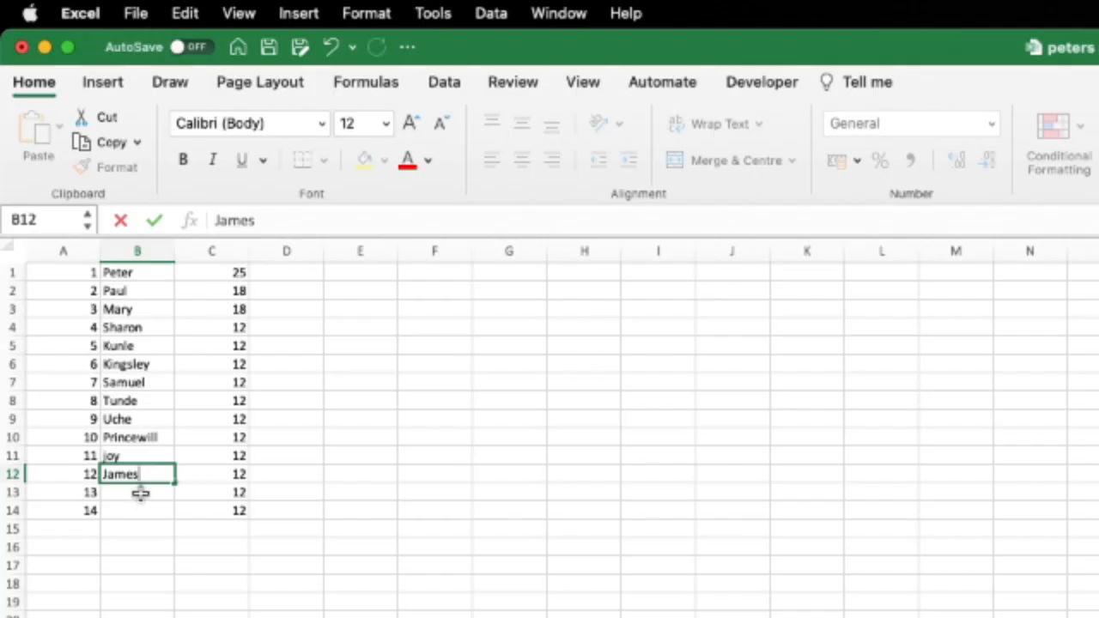
- Enter the thirteenth and fourteenth people's names in cells B13 and B14
click(212, 491)
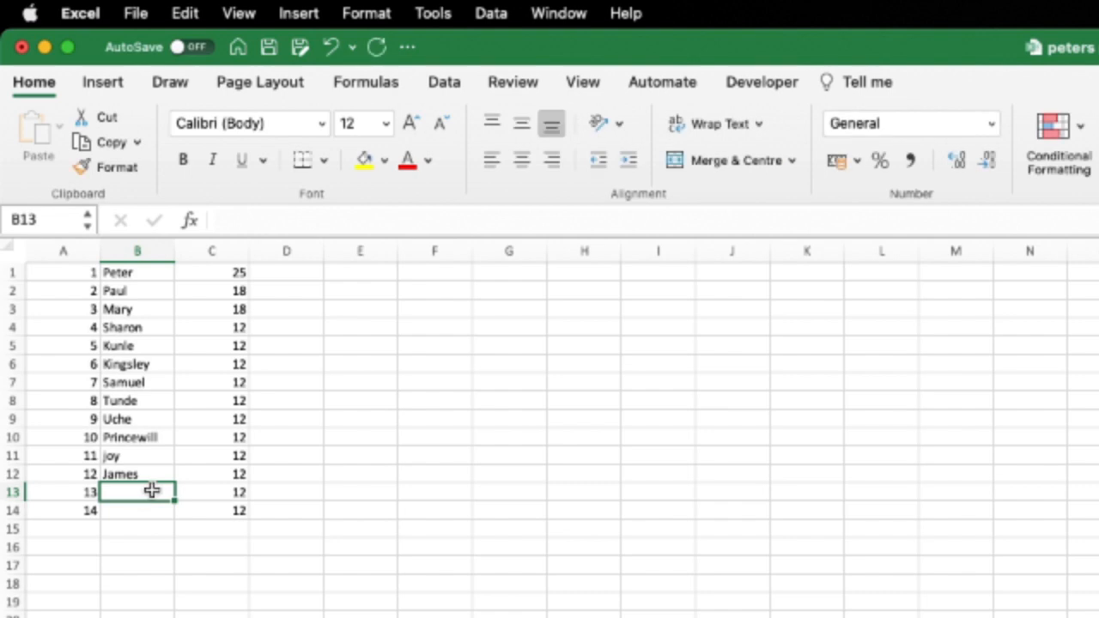
text(Praise)
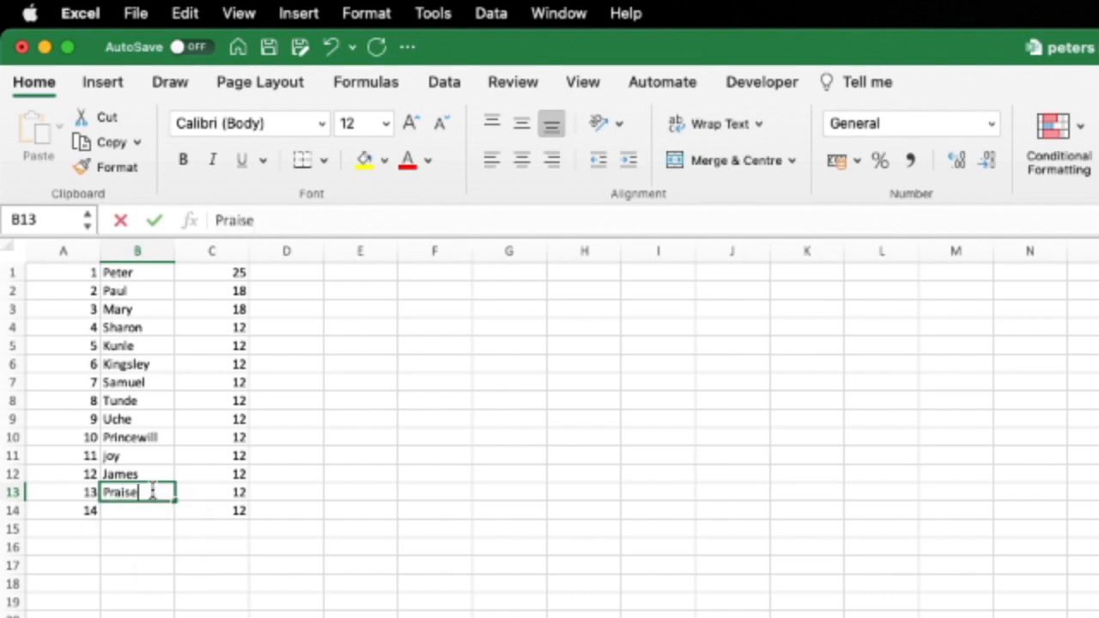
click(154, 513)
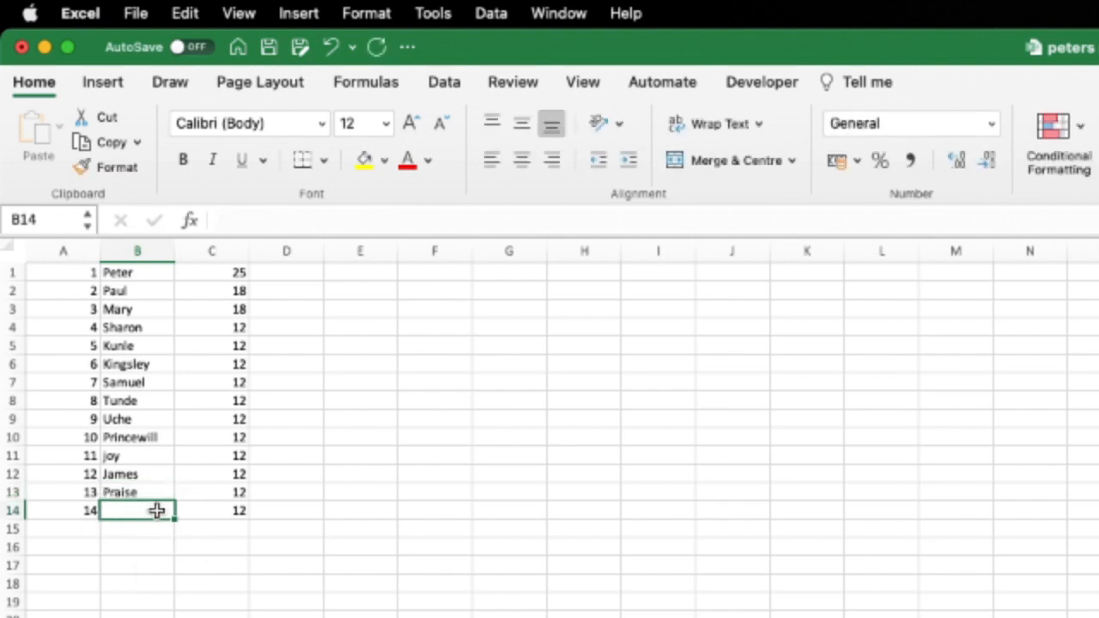
text(L9ve)
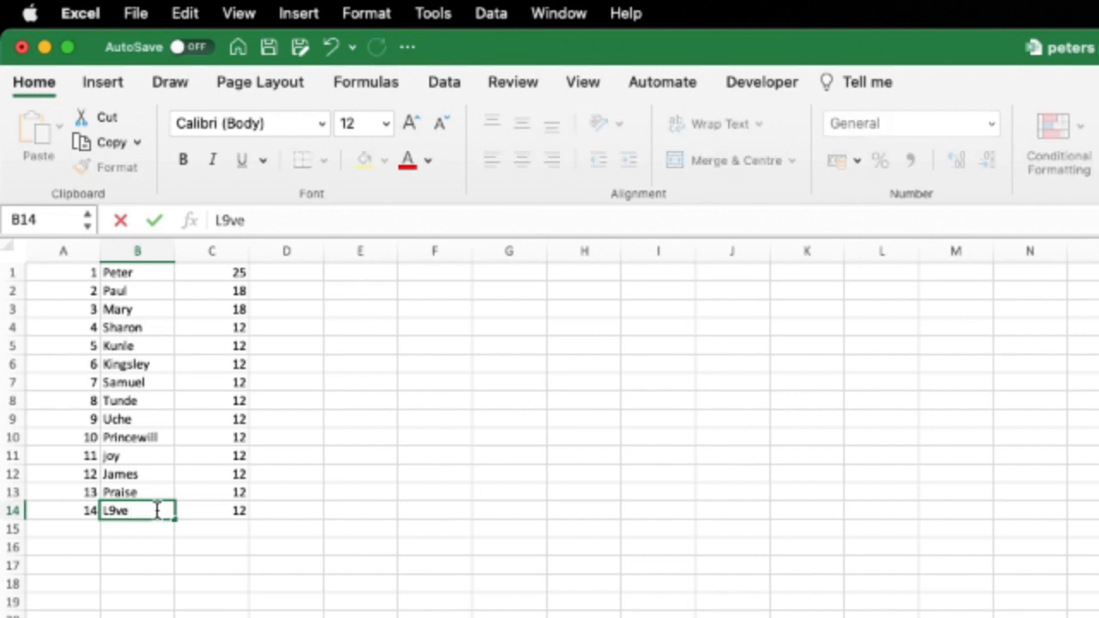
click(162, 546)
- Correct the spelling of the name in cell B14 by replacing the digit 9 with the letter o
click(135, 508)
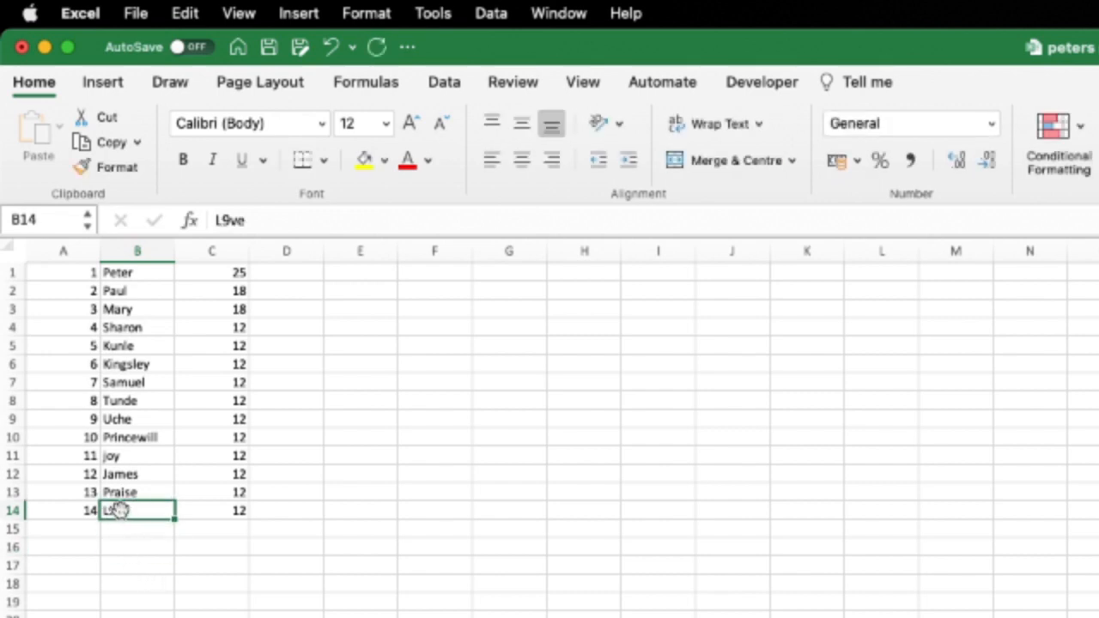
double_click(119, 510)
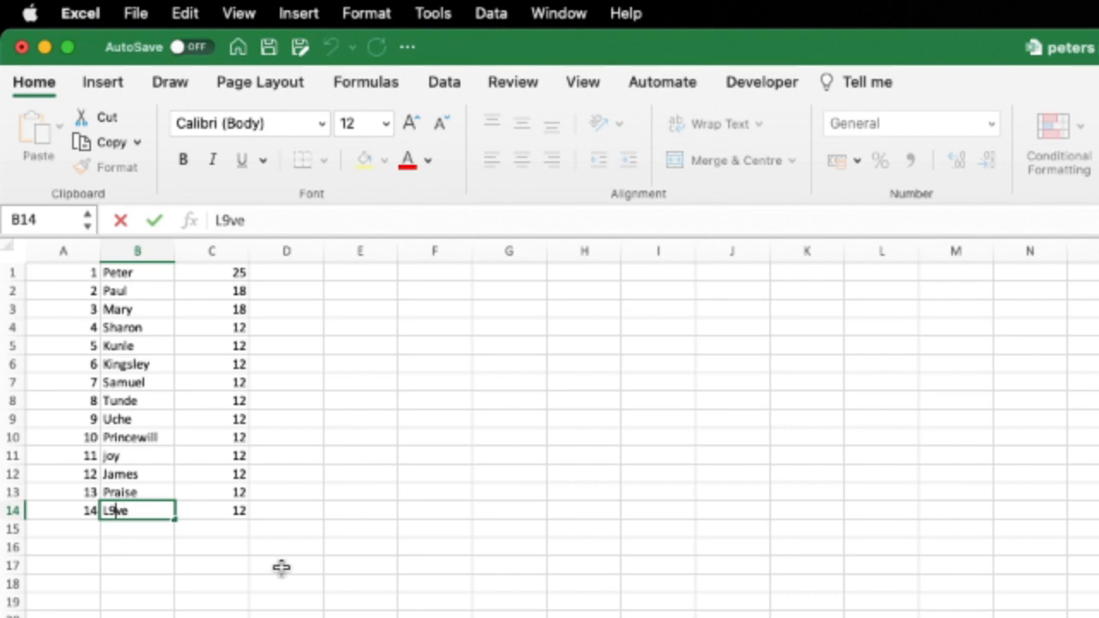
key(Delete)
text(o)
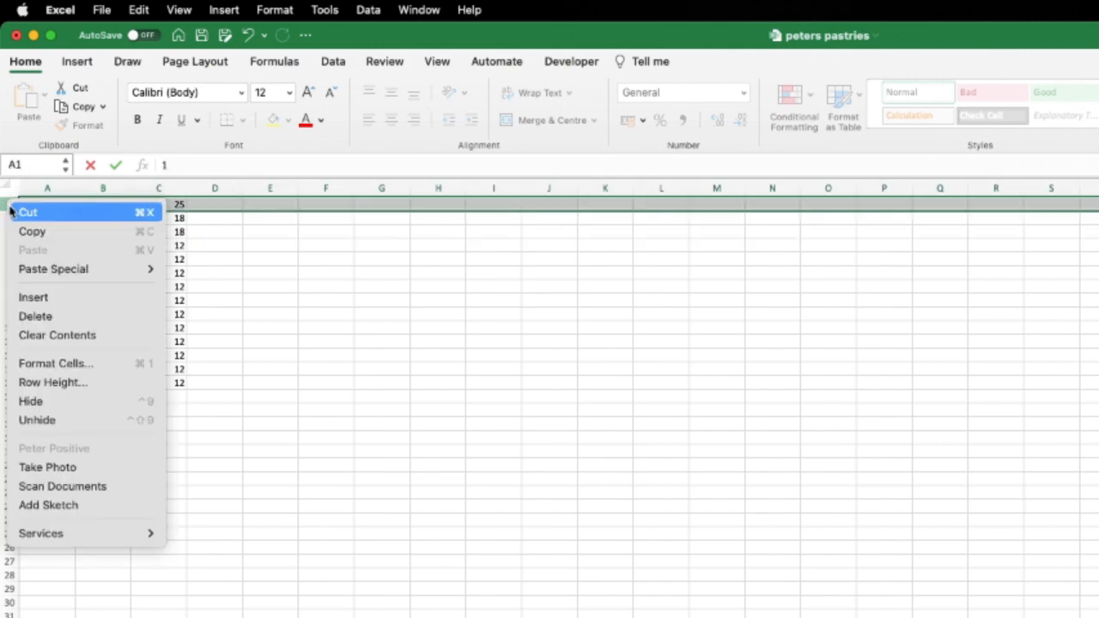
- Insert a blank row above the list and enter the headings S/No, Name and Rate in cells A1 to C1
click(66, 298)
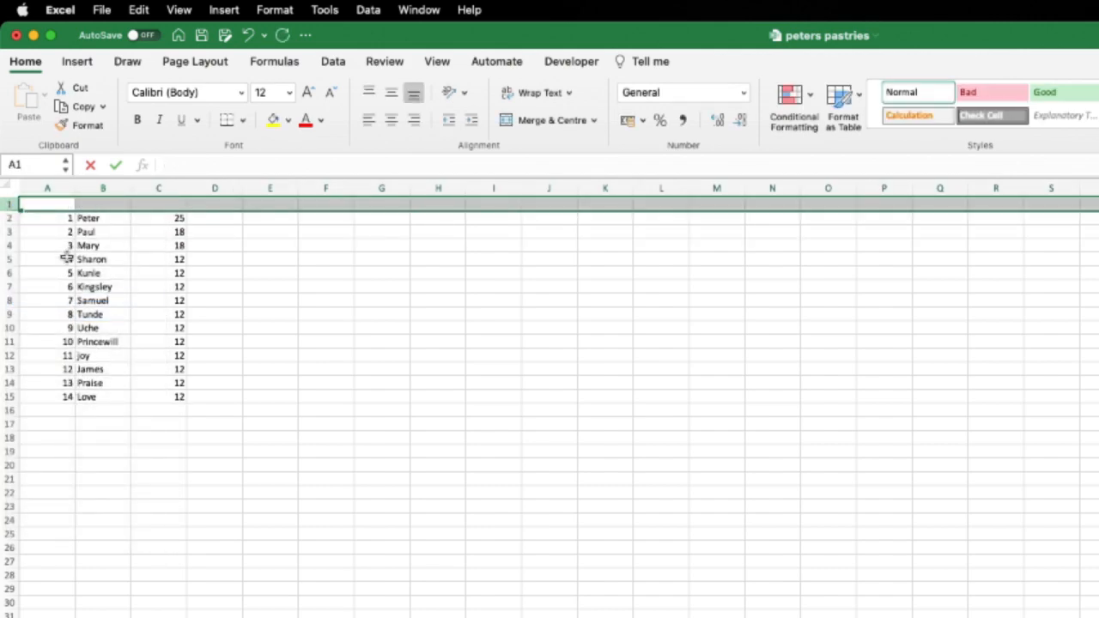
click(62, 206)
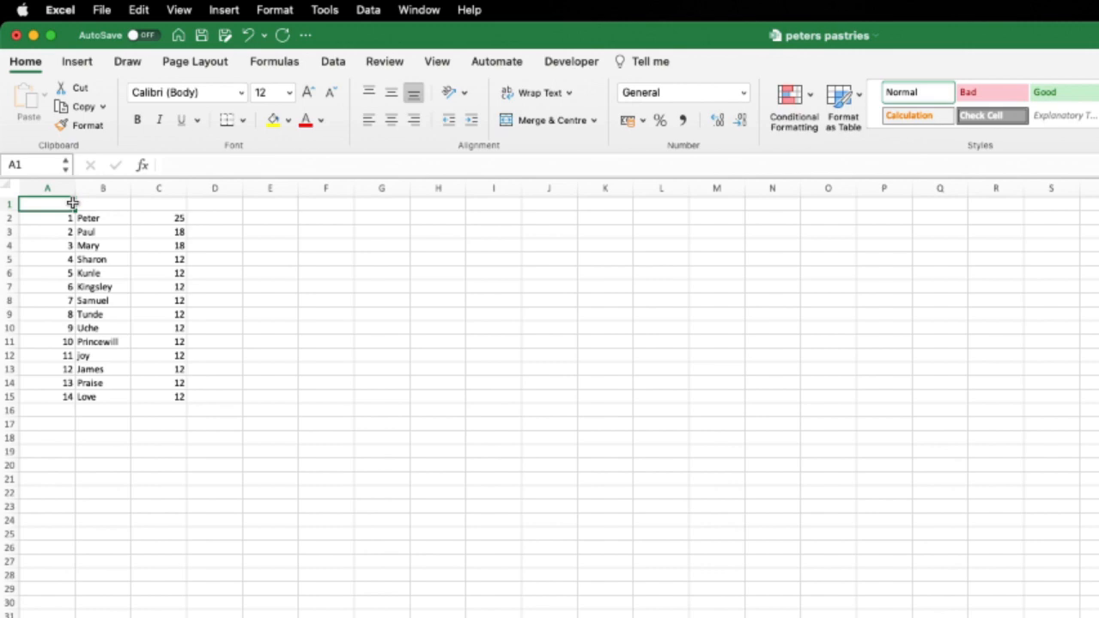
text(S/No)
key(Tab)
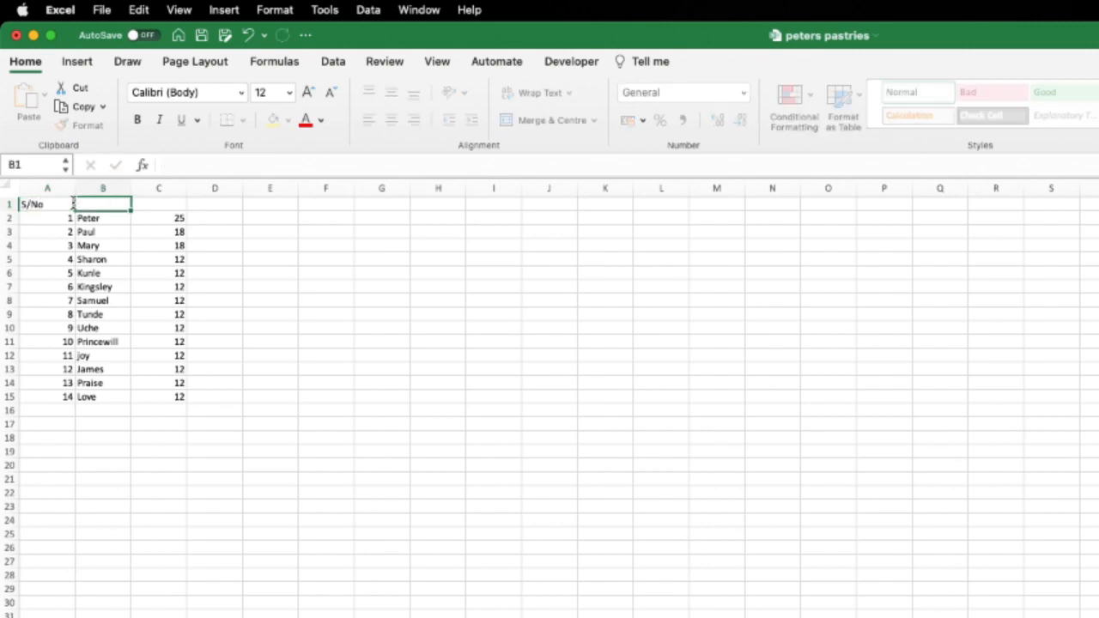
text(Name)
key(Tab)
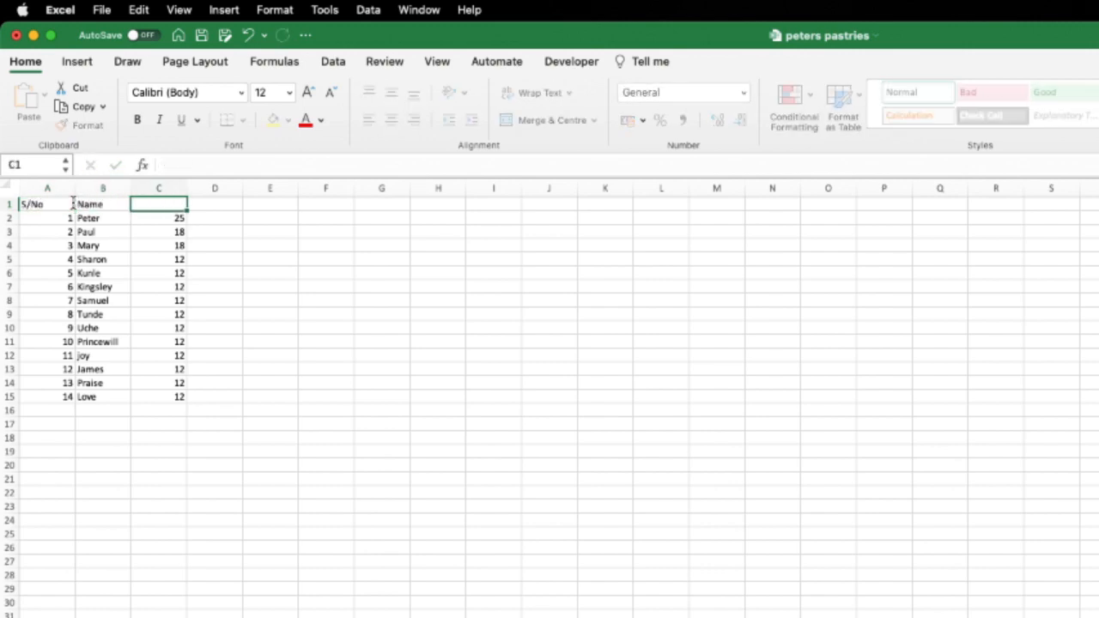
text(Rate)
key(Tab)
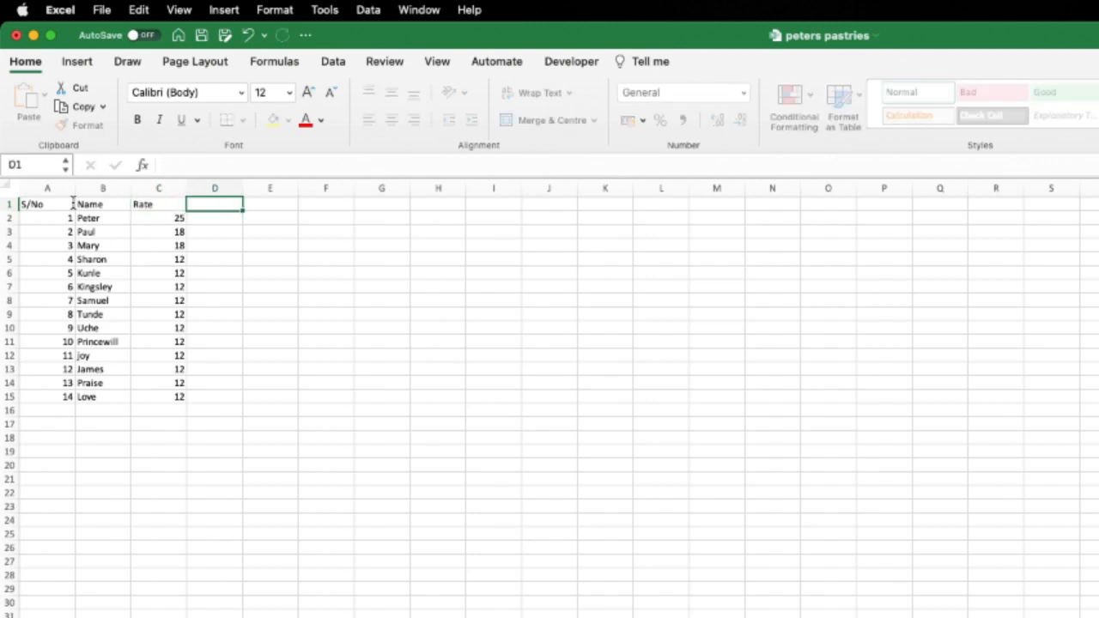
- Enter the heading "No. of Hours worked" in cell D1
text(No. of H)
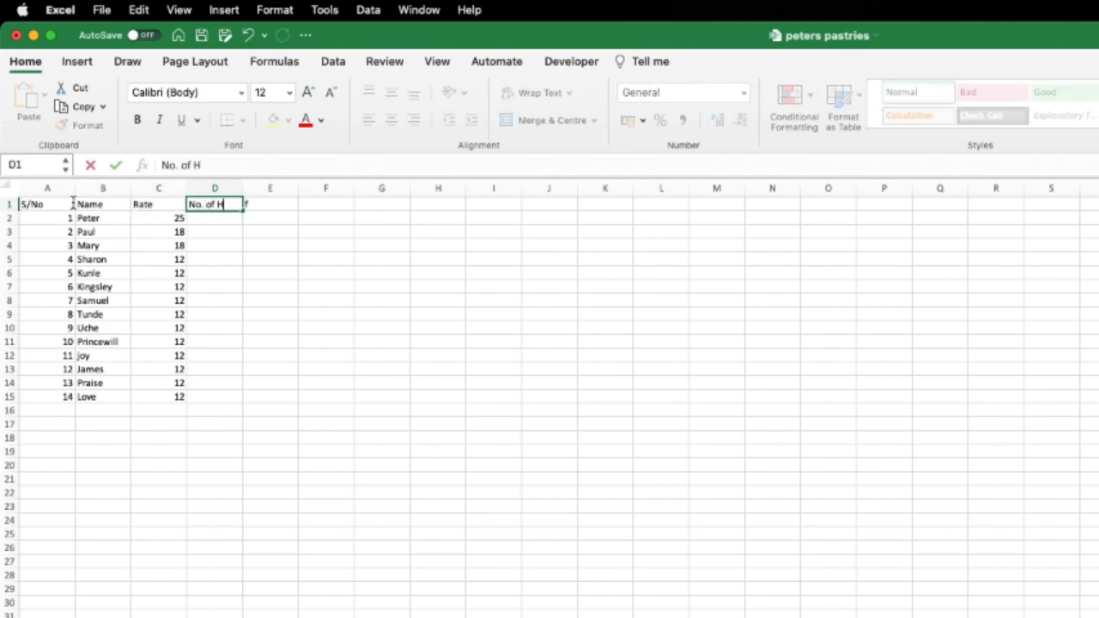
text(ours)
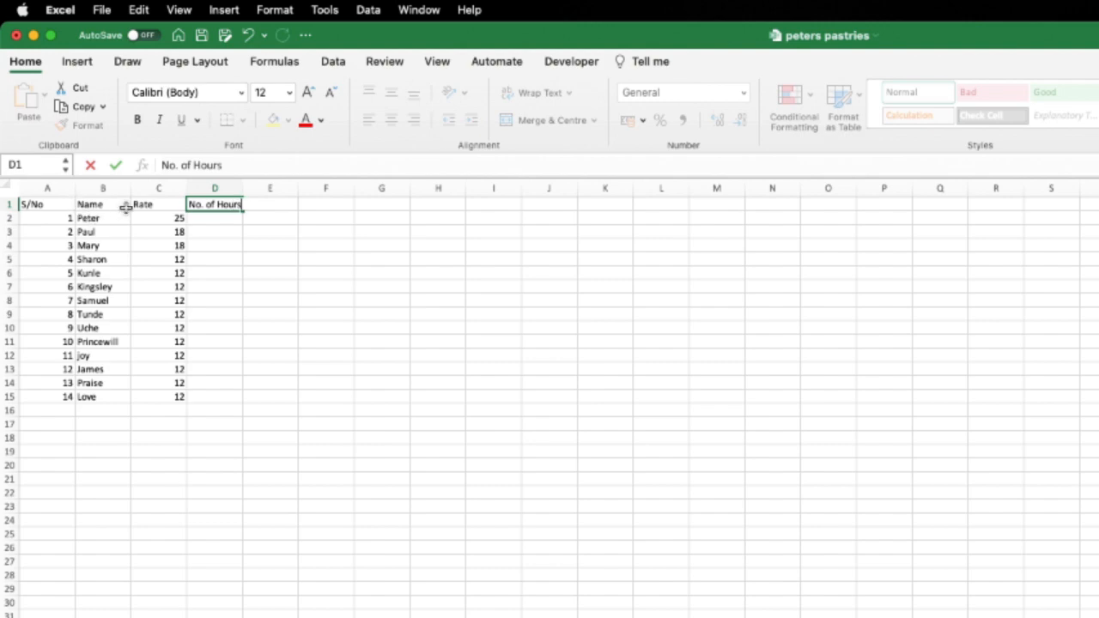
text( worked)
click(249, 259)
- Enter 8 in cell D2 and fill it down column D through cell D15
click(206, 217)
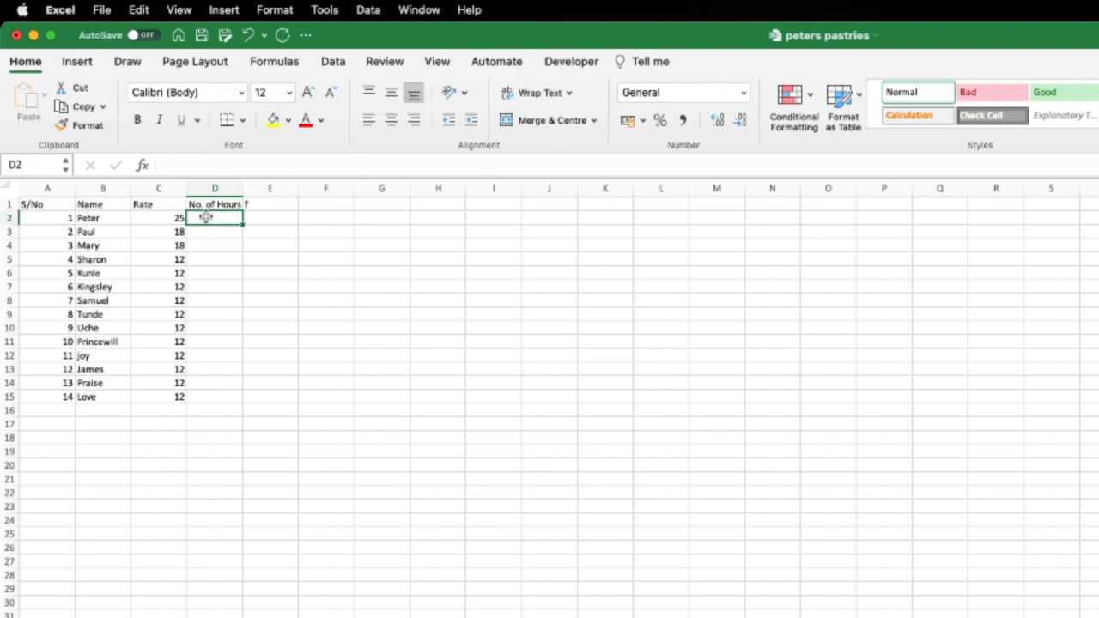
text(8)
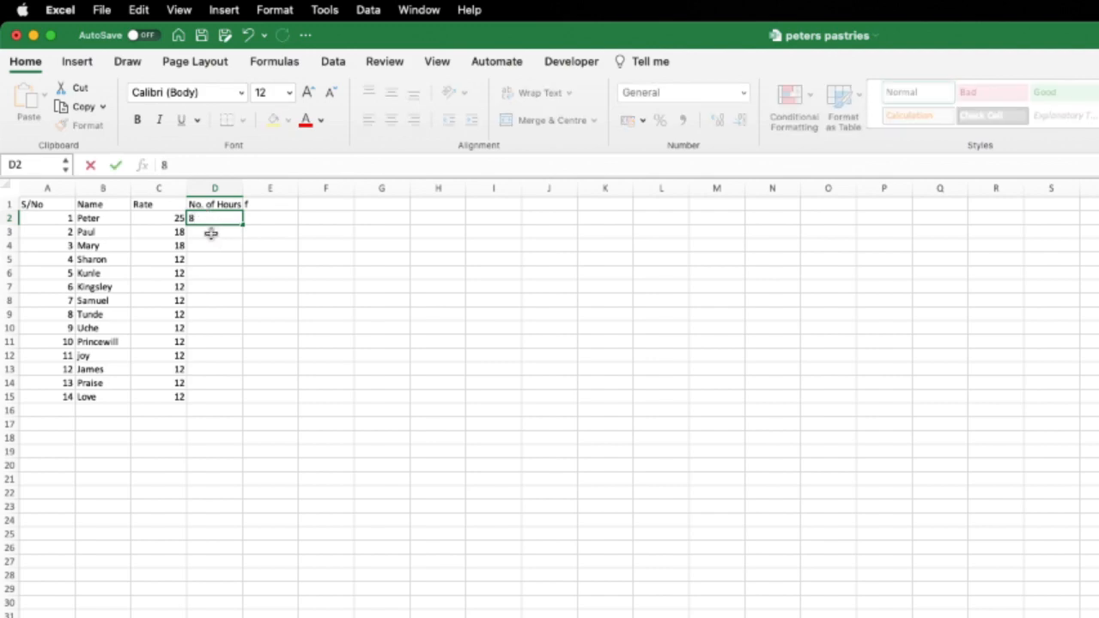
click(222, 289)
click(297, 256)
click(228, 220)
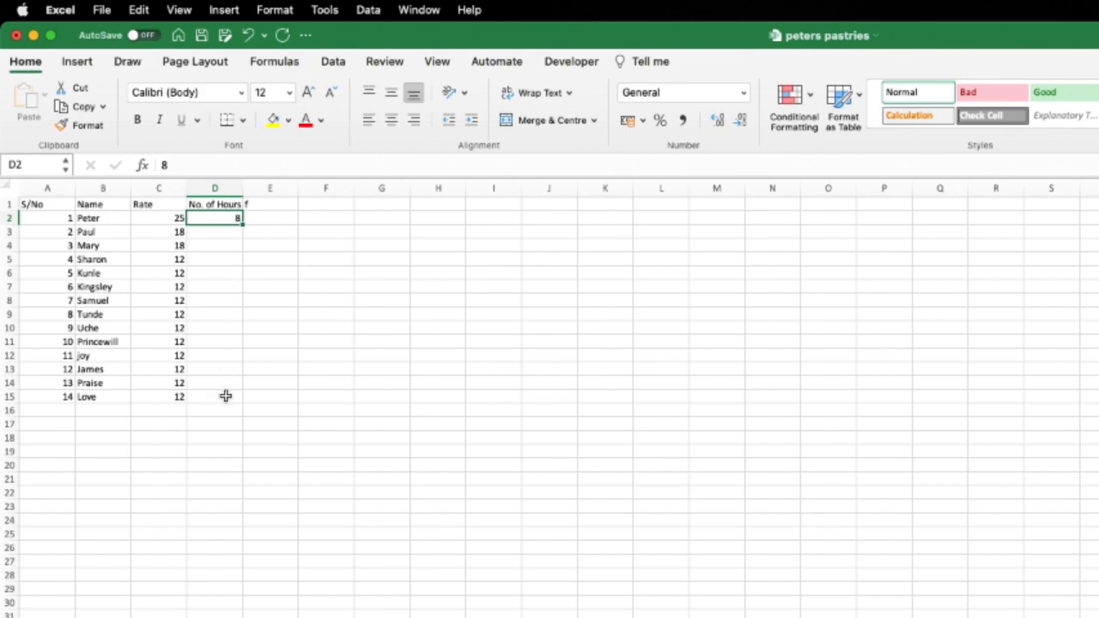
double_click(241, 221)
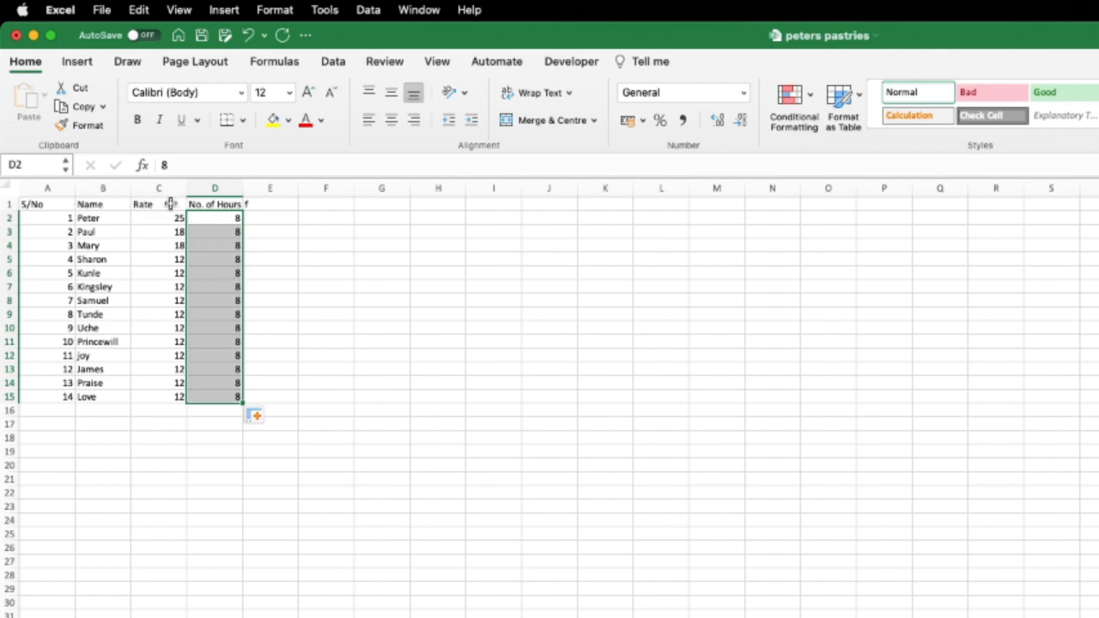
- Widen column D so the whole "No. of Hours worked" heading fits inside cell D1
click(214, 204)
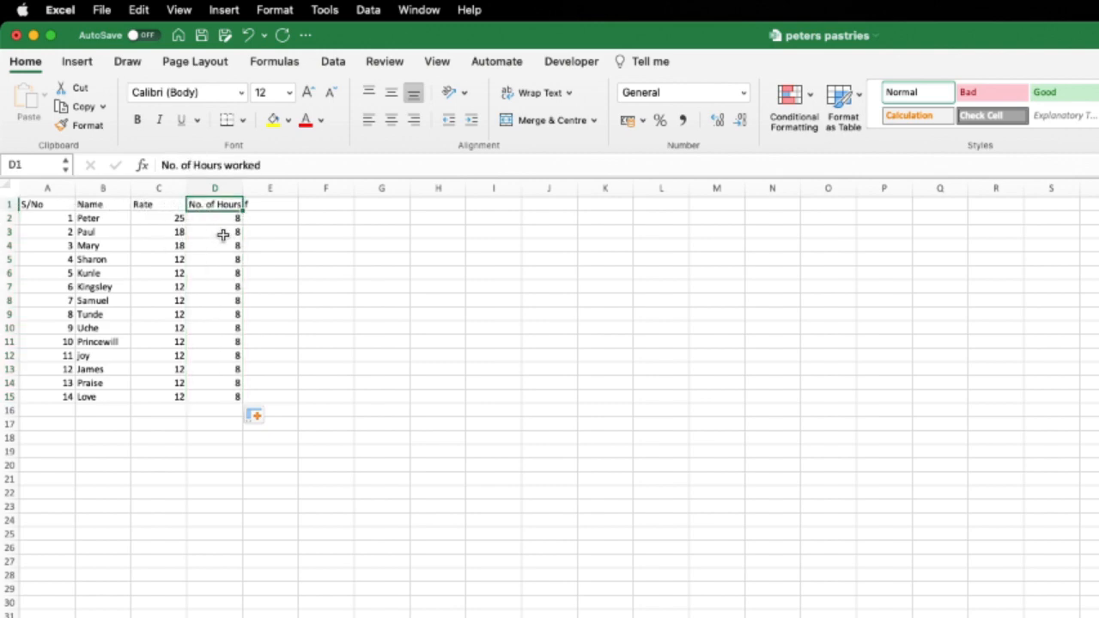
click(267, 207)
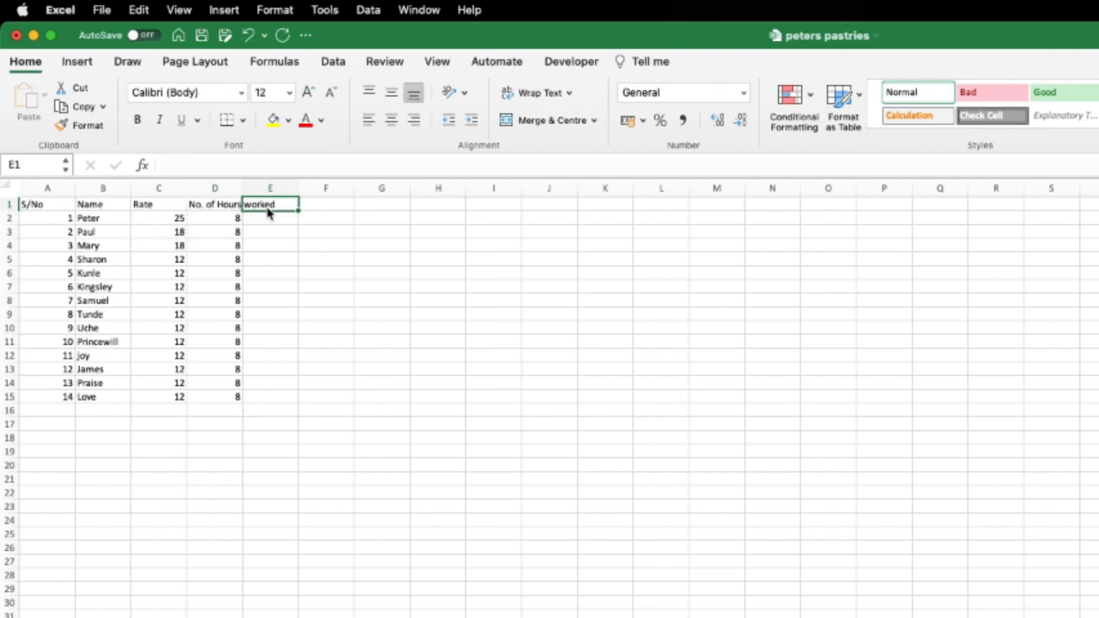
click(216, 208)
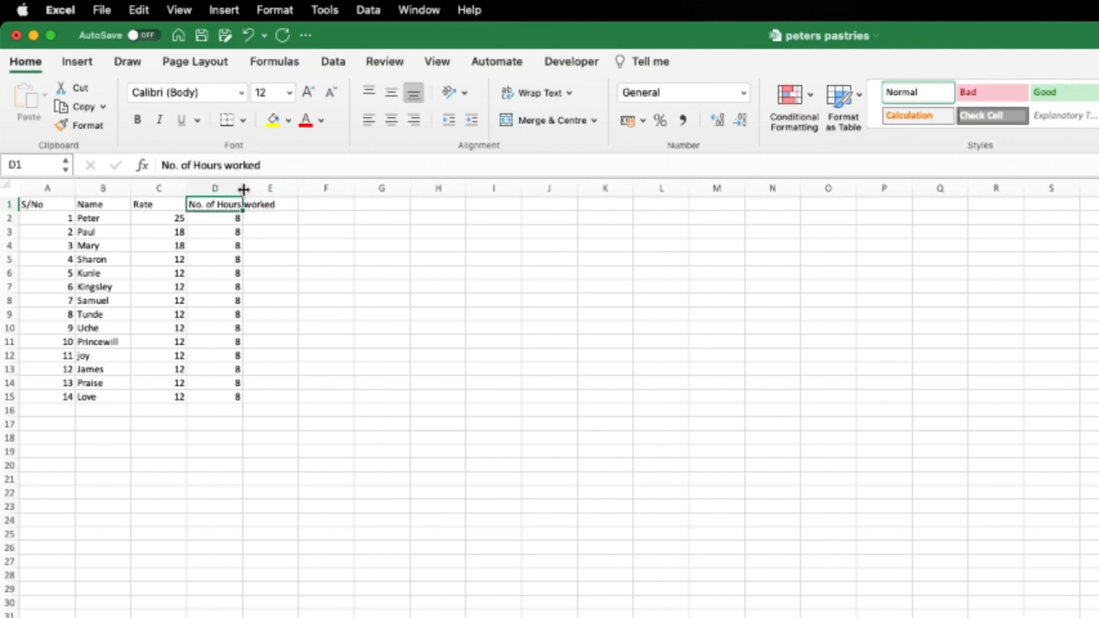
drag(244, 187, 281, 185)
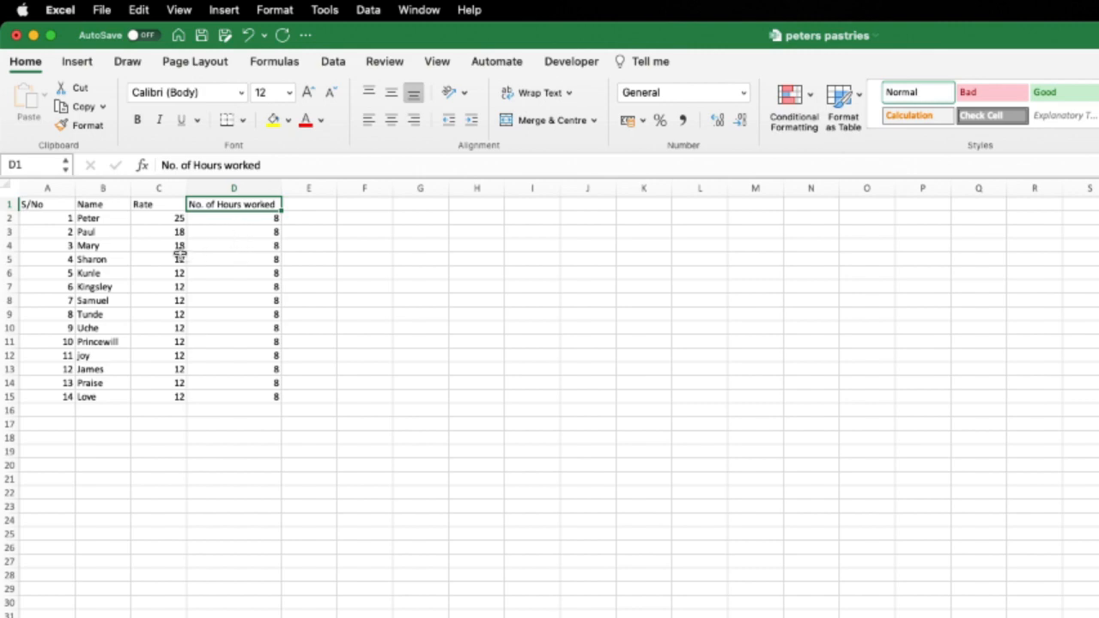
- Format the heading cells A1 to G1 as bold, centred, size 16 text with a light blue fill
drag(34, 206, 432, 206)
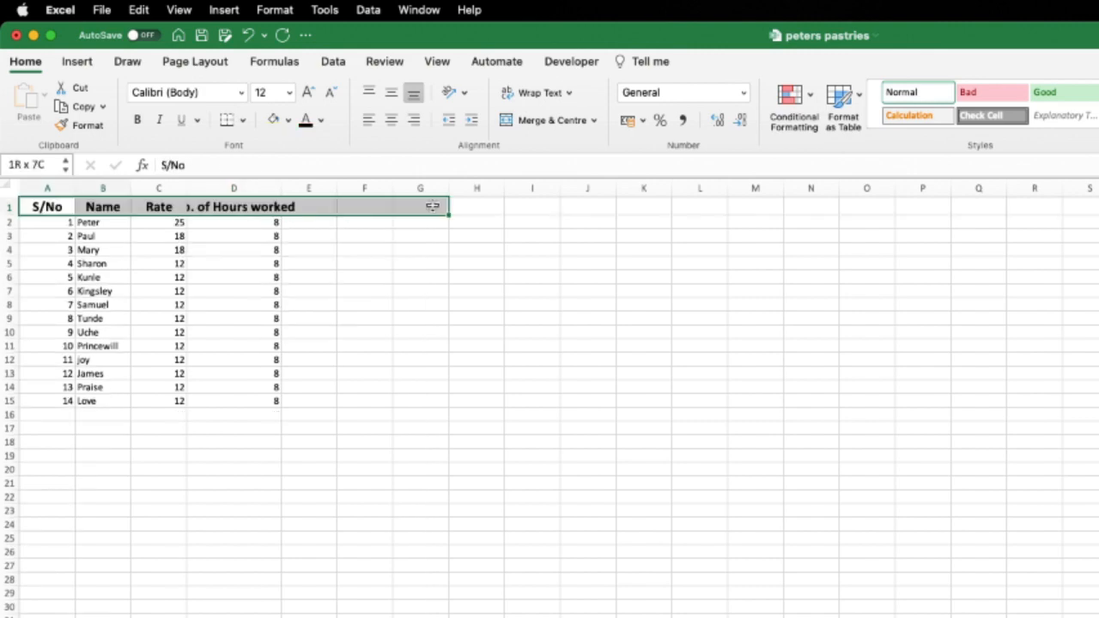
click(288, 121)
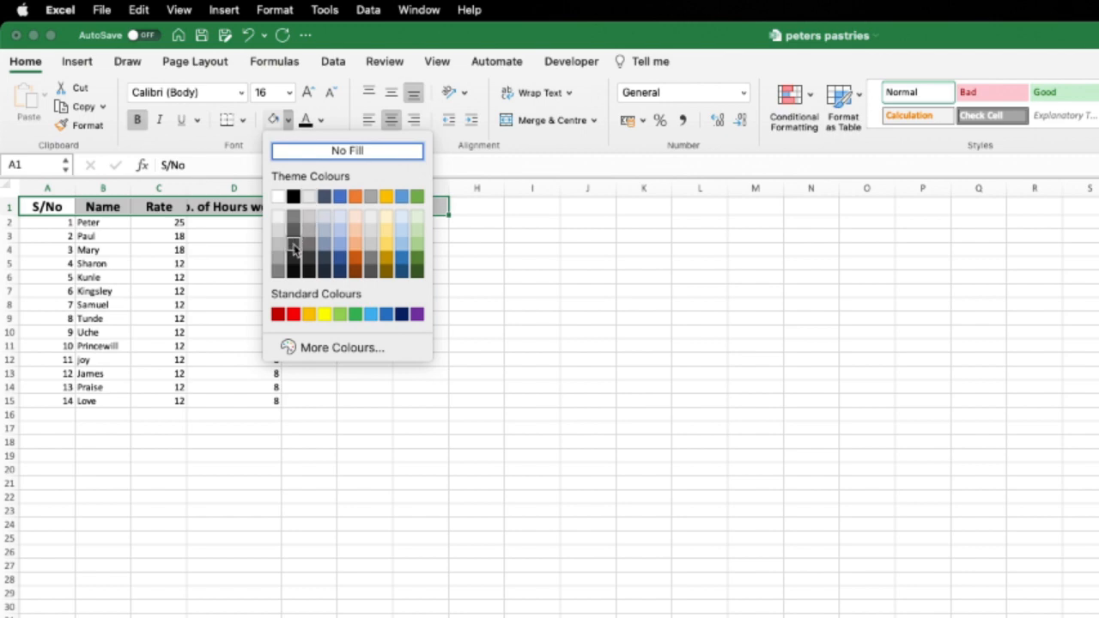
click(340, 261)
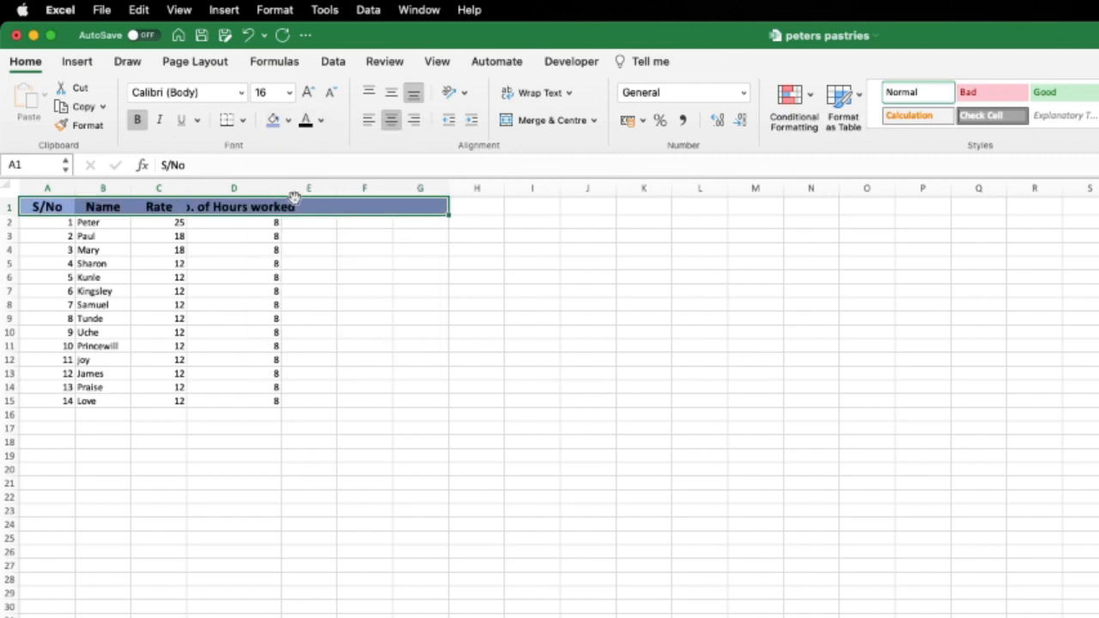
click(347, 263)
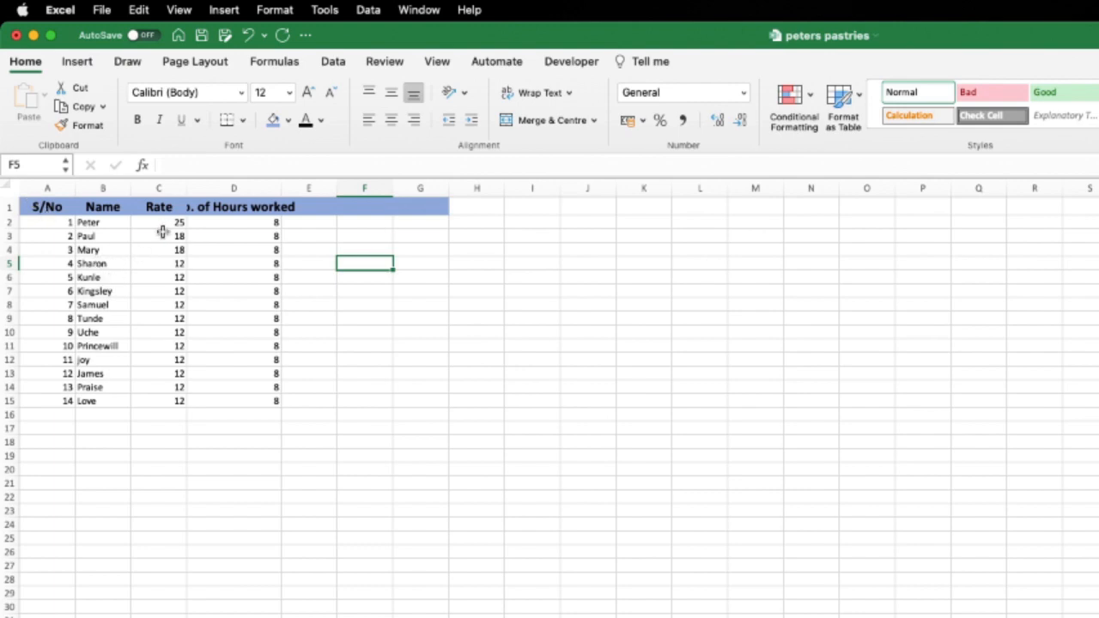
- Apply the Currency number format to the whole Rate column
click(162, 189)
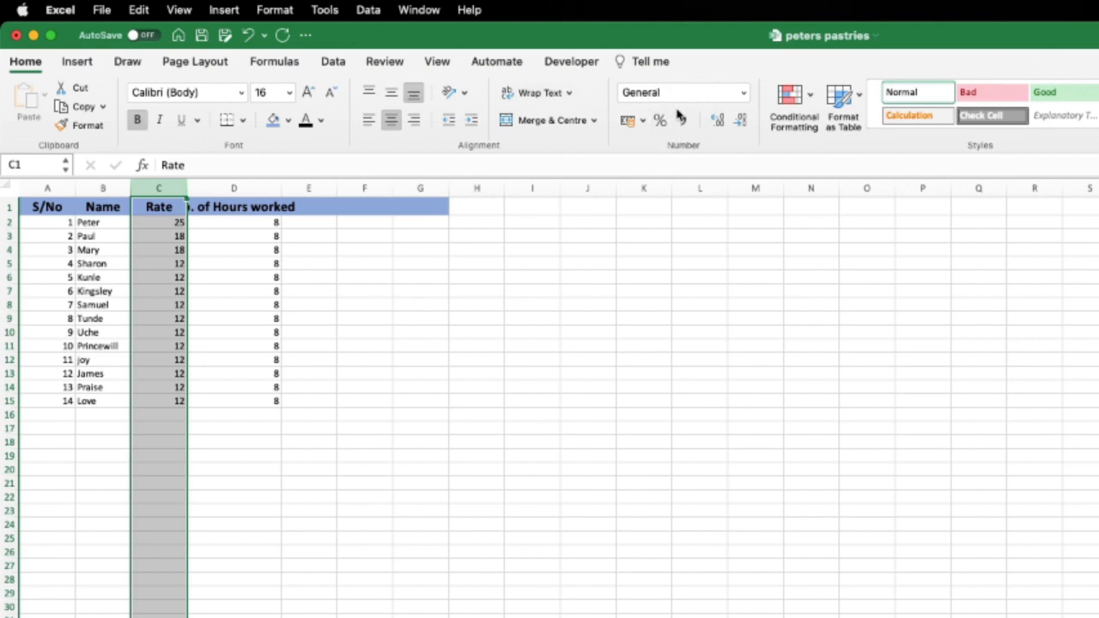
click(744, 93)
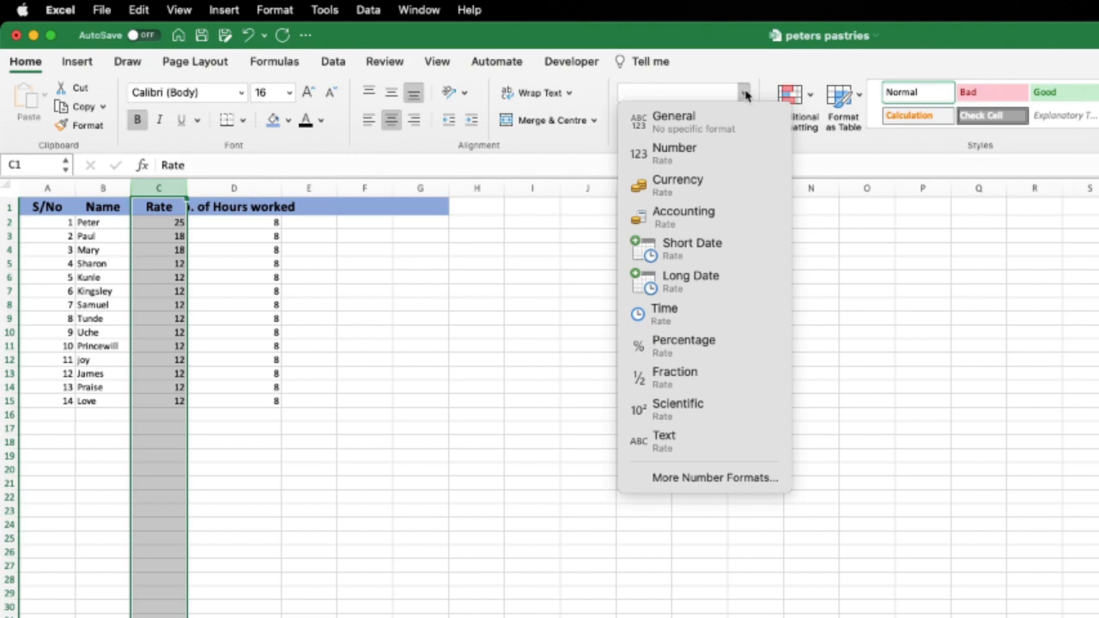
click(716, 183)
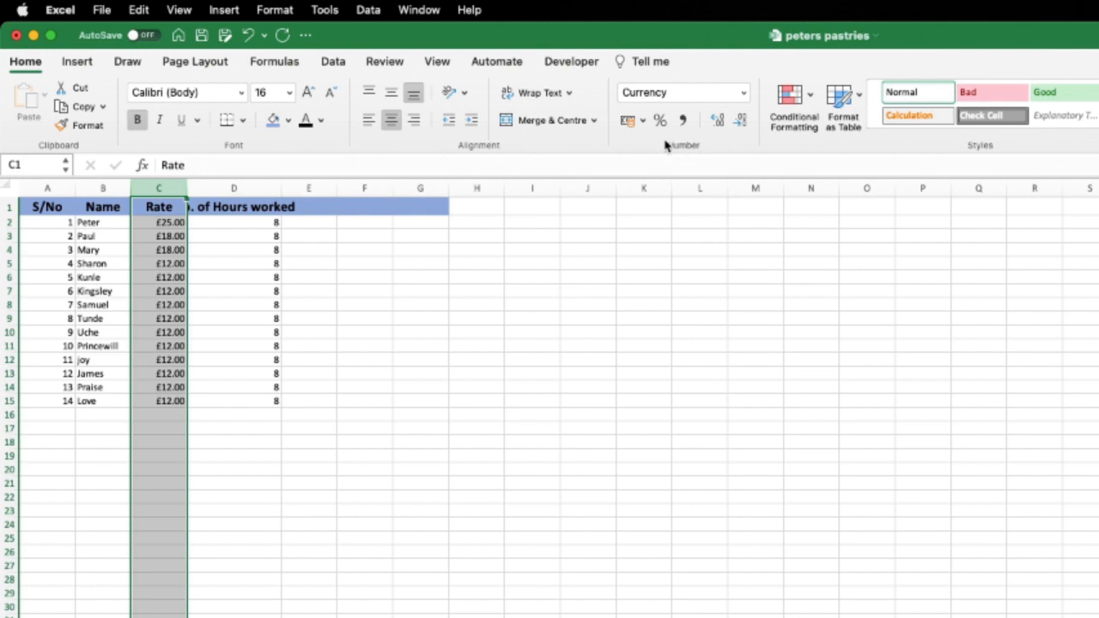
- Increase the Rate column to five decimal places and reduce it again to none
click(720, 123)
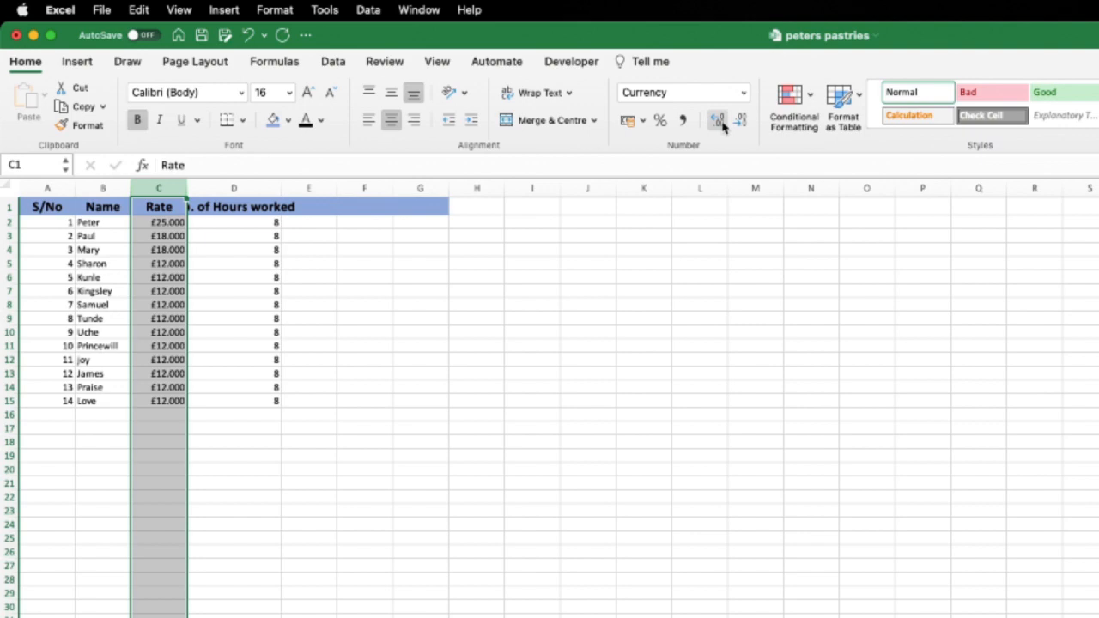
click(719, 123)
click(720, 122)
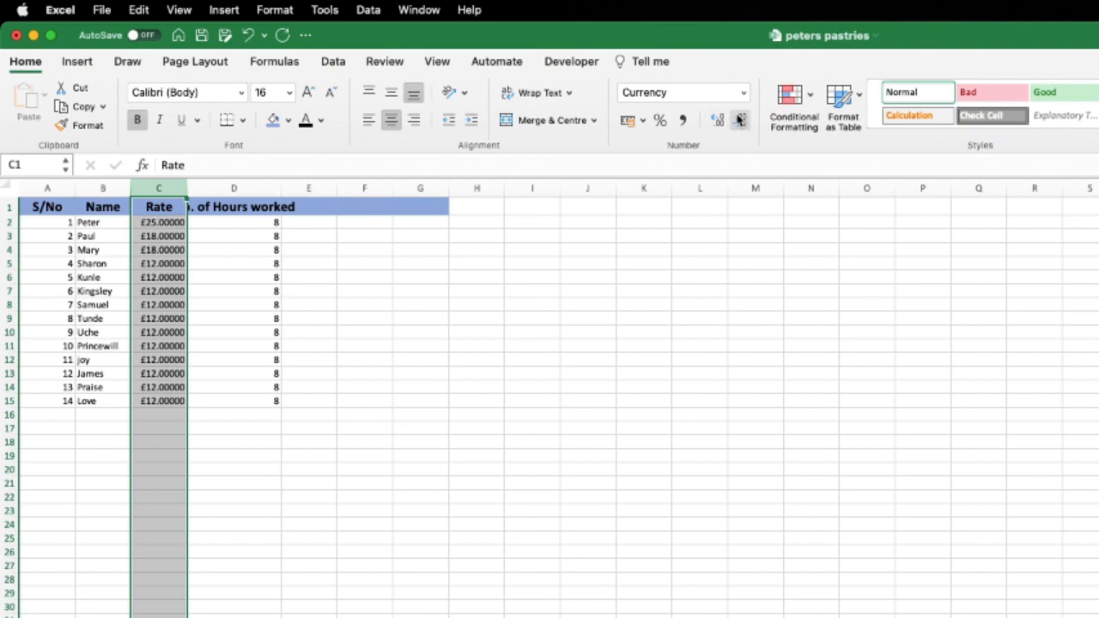
click(740, 123)
click(741, 124)
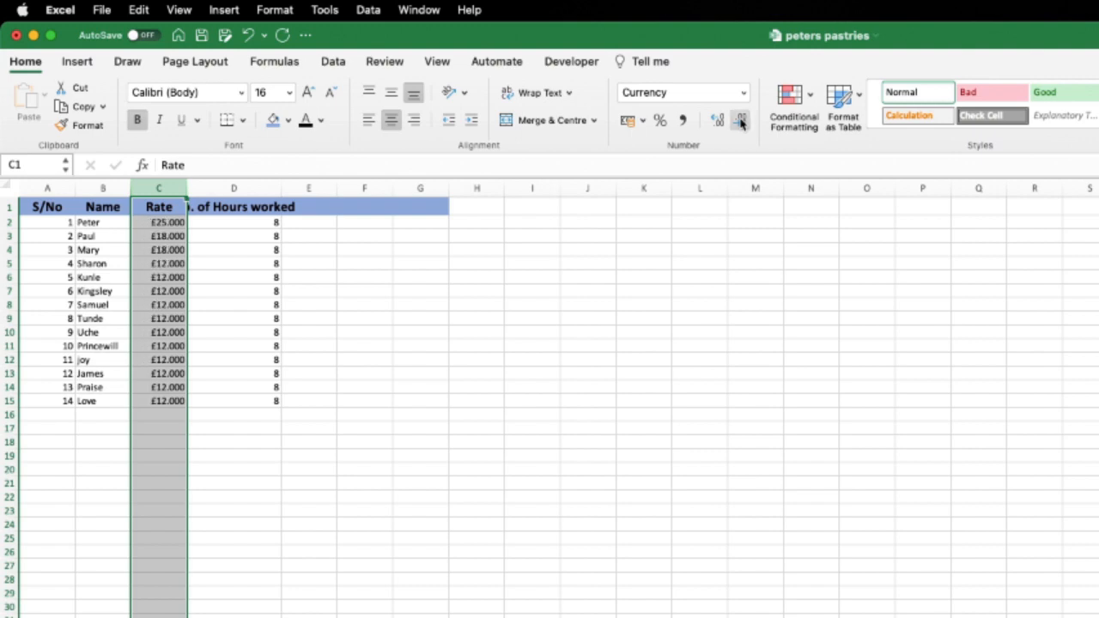
click(741, 124)
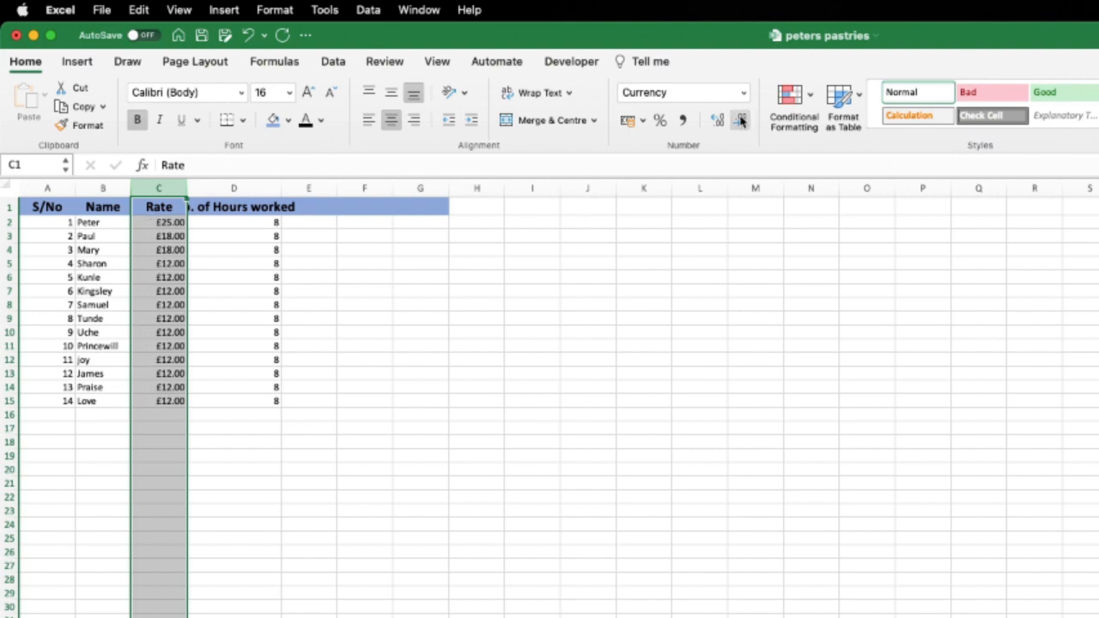
click(741, 121)
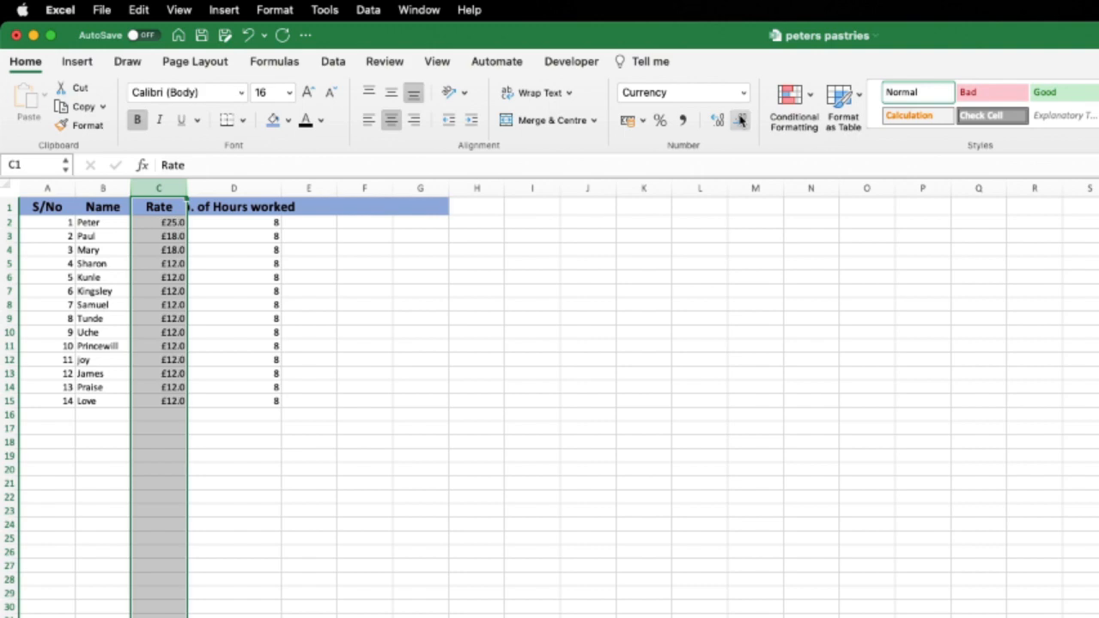
click(741, 121)
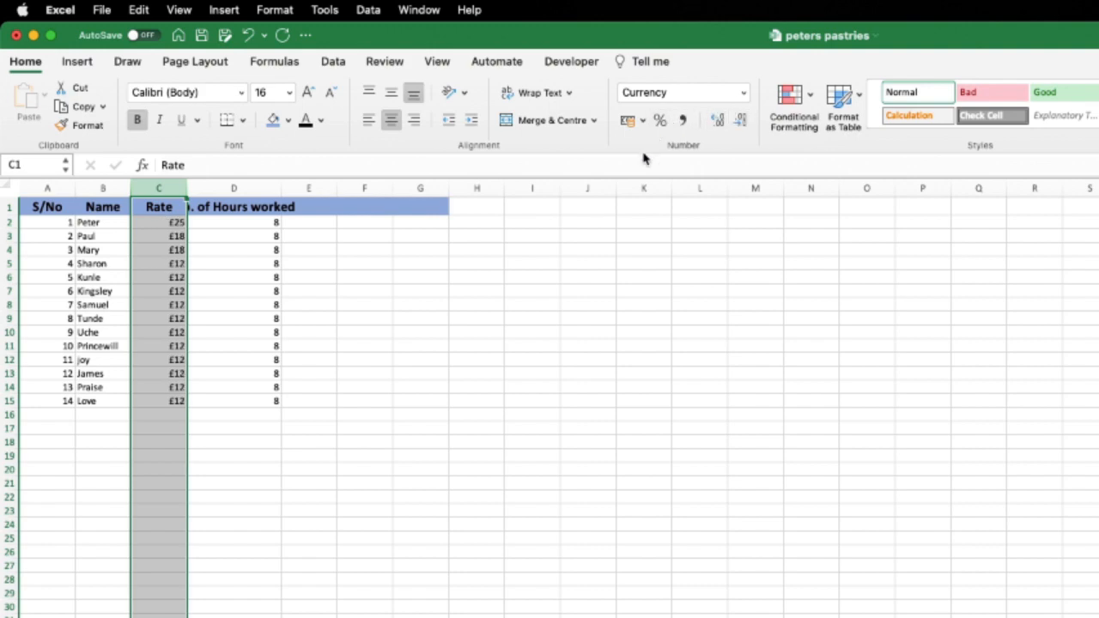
- Apply the Accounting format to the Rate column, trying the euro and US dollar symbols before choosing £ English (United Kingdom)
click(636, 125)
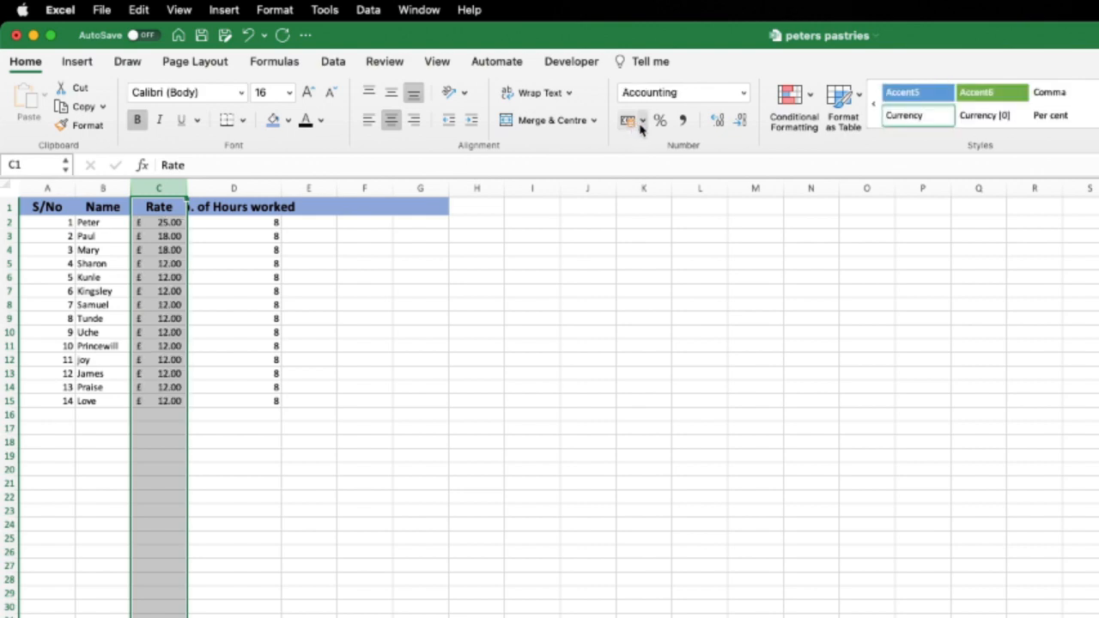
click(642, 122)
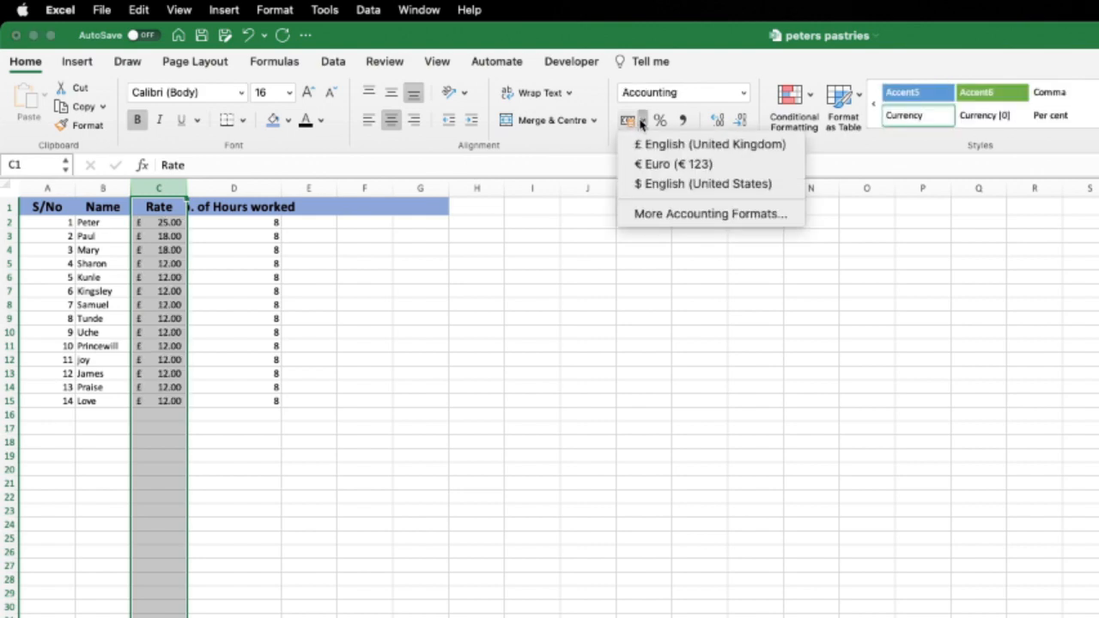
click(662, 165)
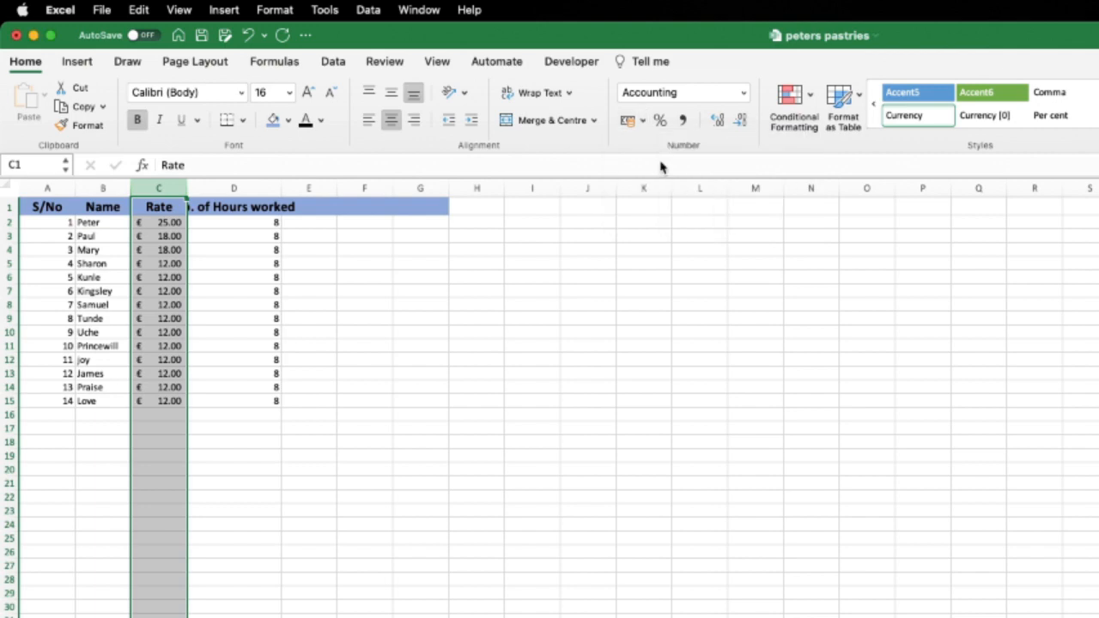
click(642, 122)
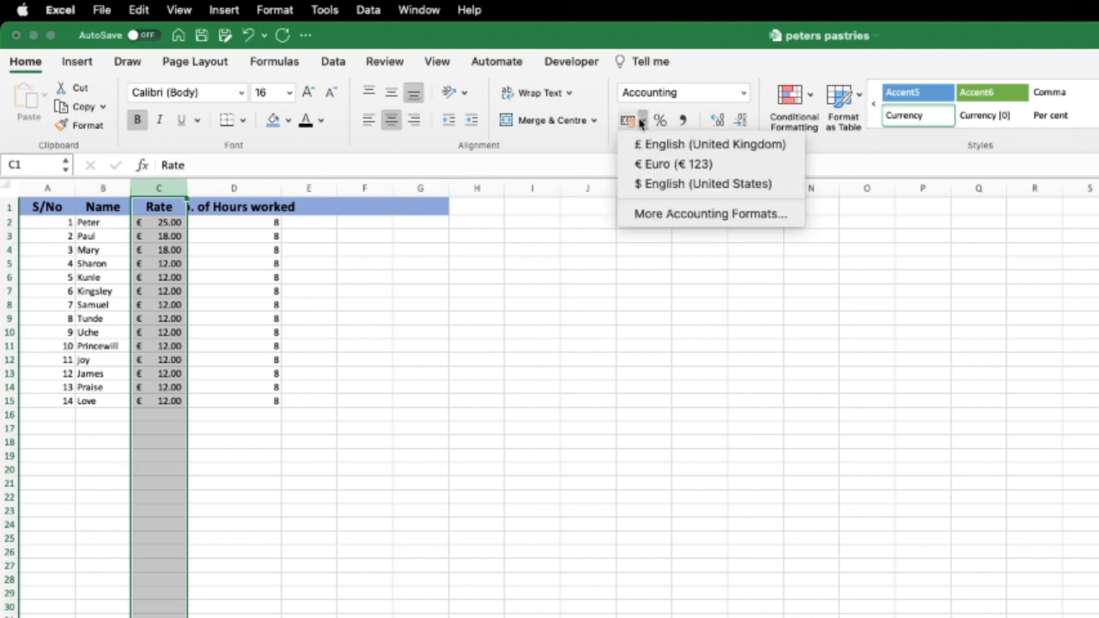
click(664, 185)
click(643, 123)
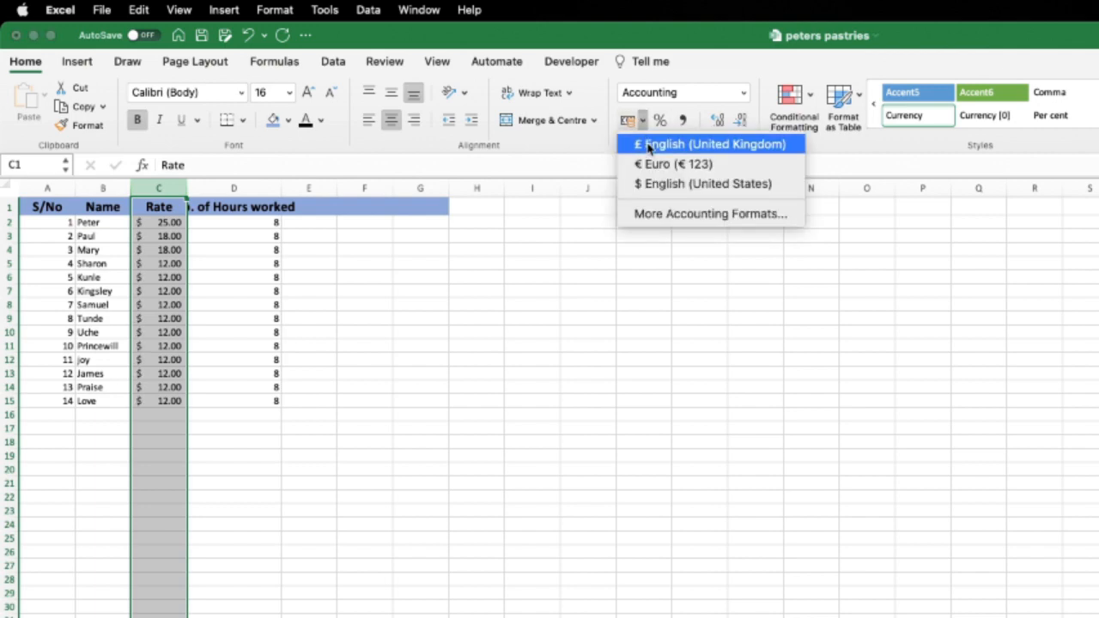
click(654, 146)
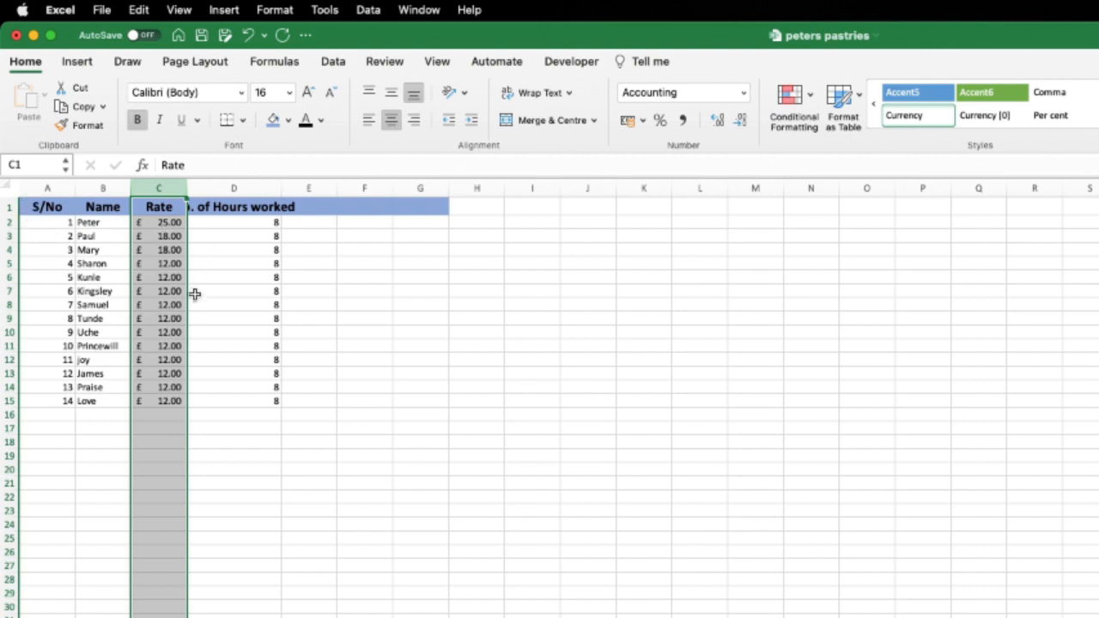
- AutoFit the width of every column in the sheet to its contents
super+click(20, 194)
click(7, 186)
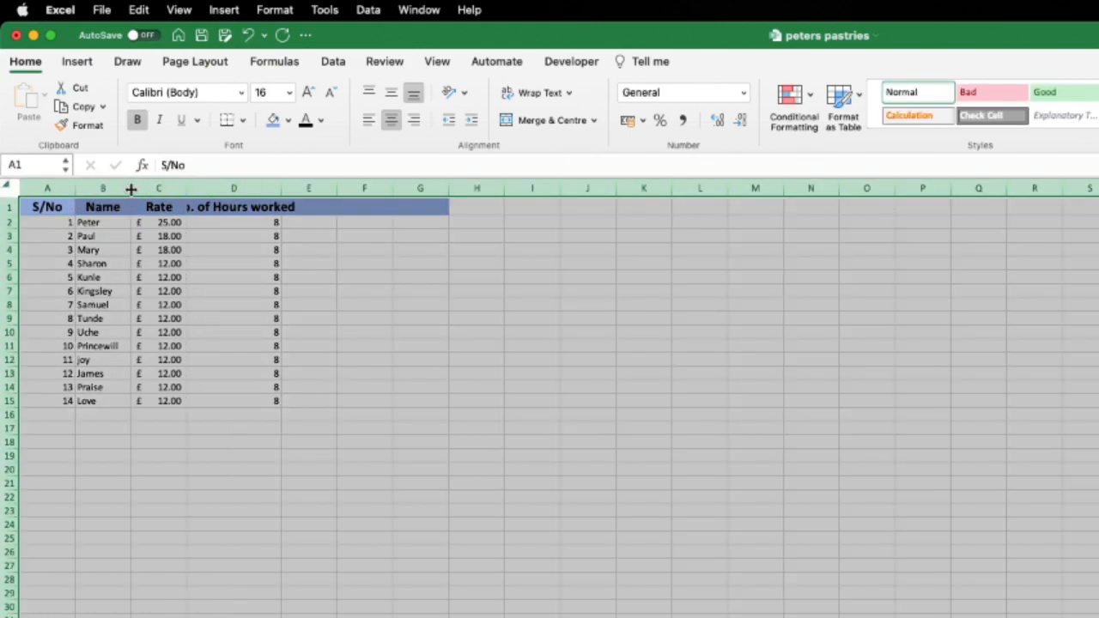
double_click(130, 188)
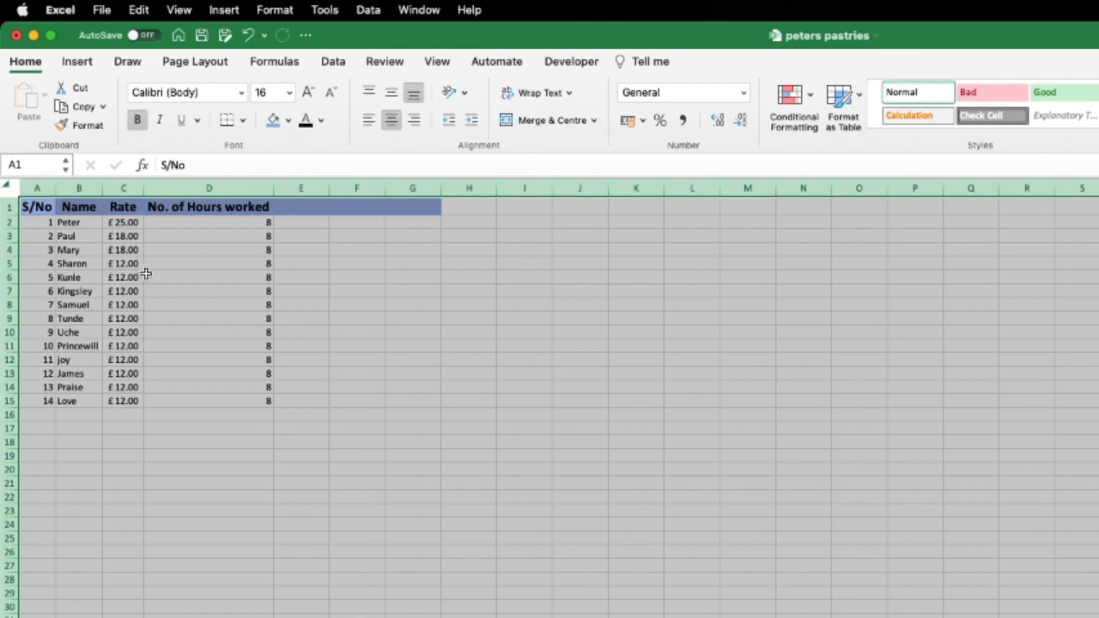
click(100, 235)
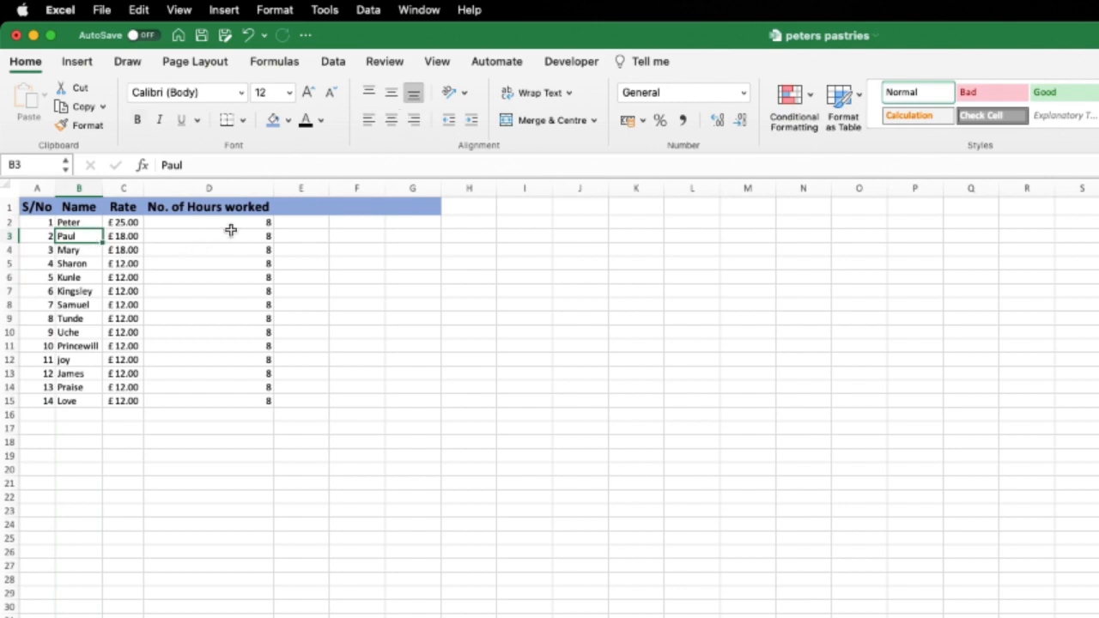
- Select the whole sheet and enlarge the height of all rows together
click(300, 206)
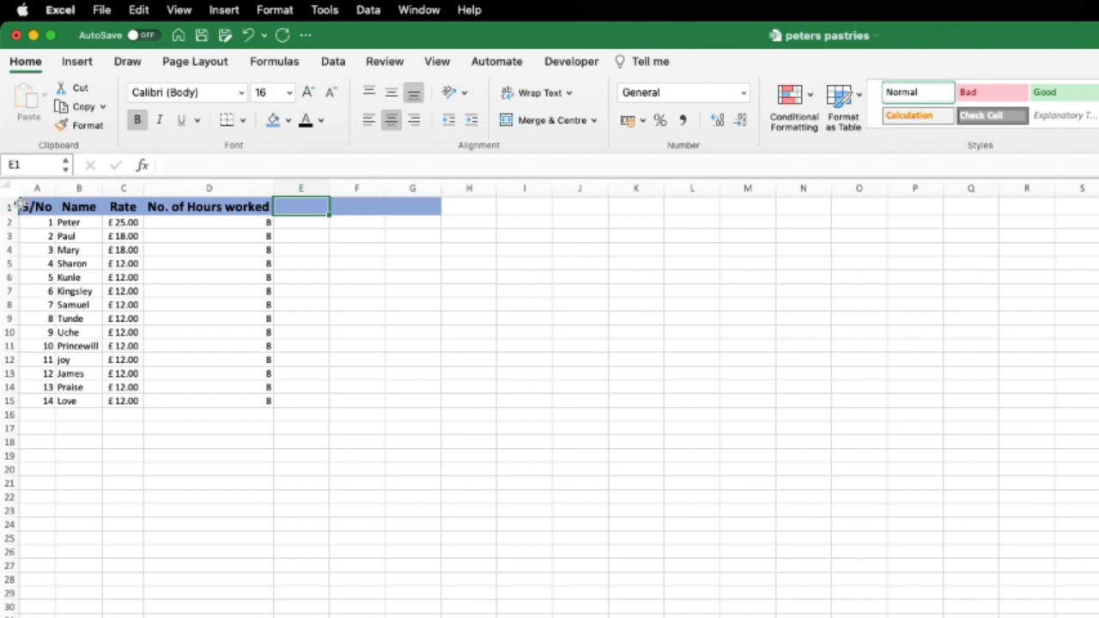
drag(22, 206, 421, 398)
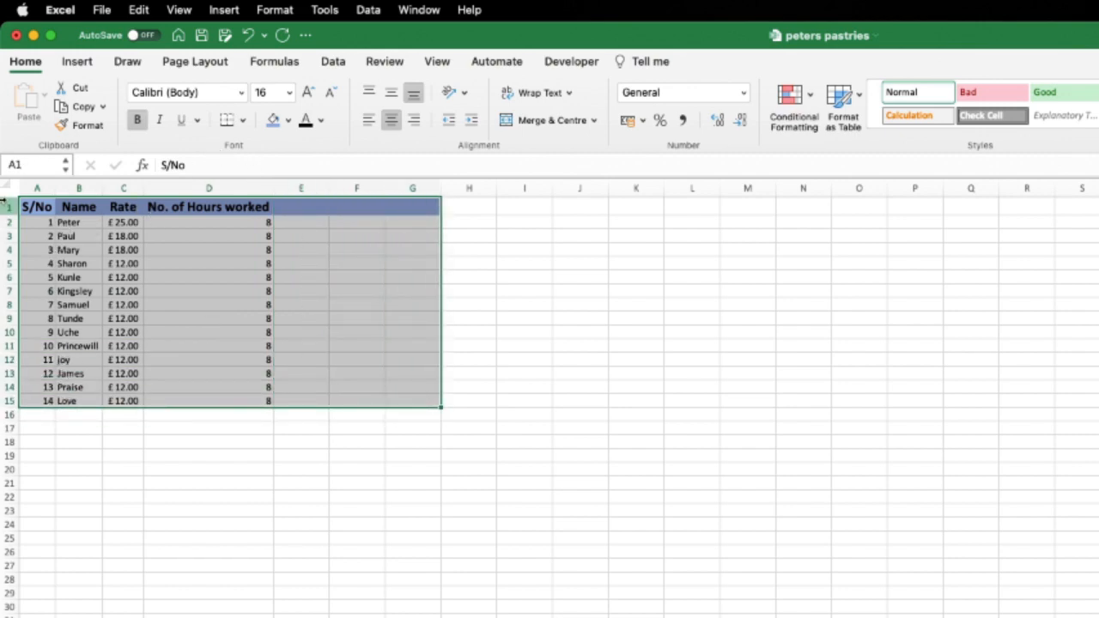
drag(54, 186, 53, 185)
click(15, 227)
double_click(12, 229)
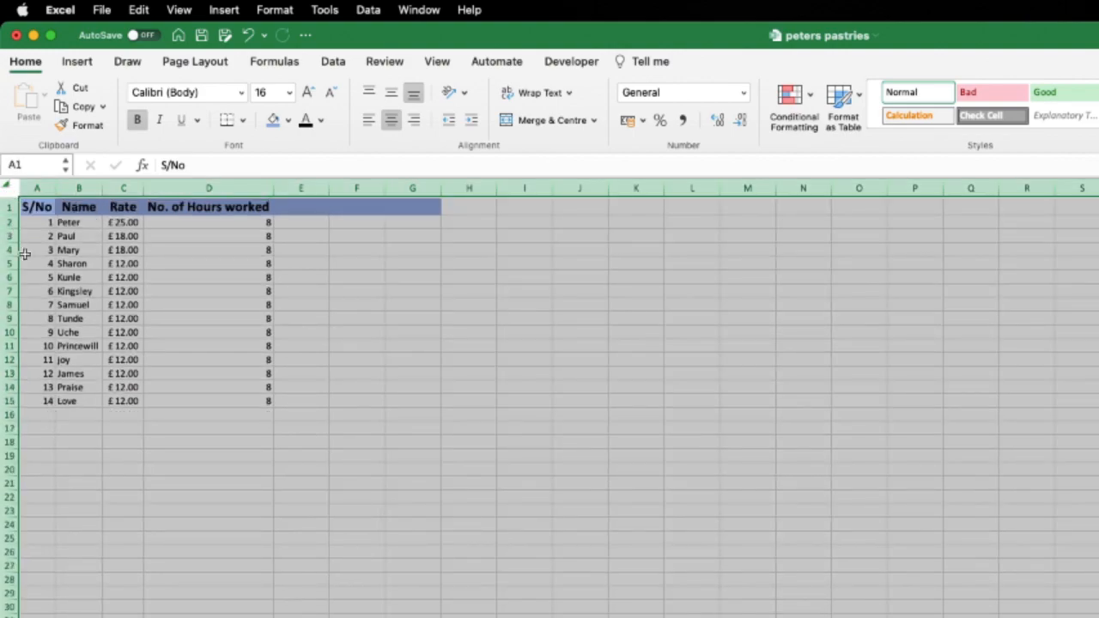
drag(8, 410, 10, 470)
click(437, 301)
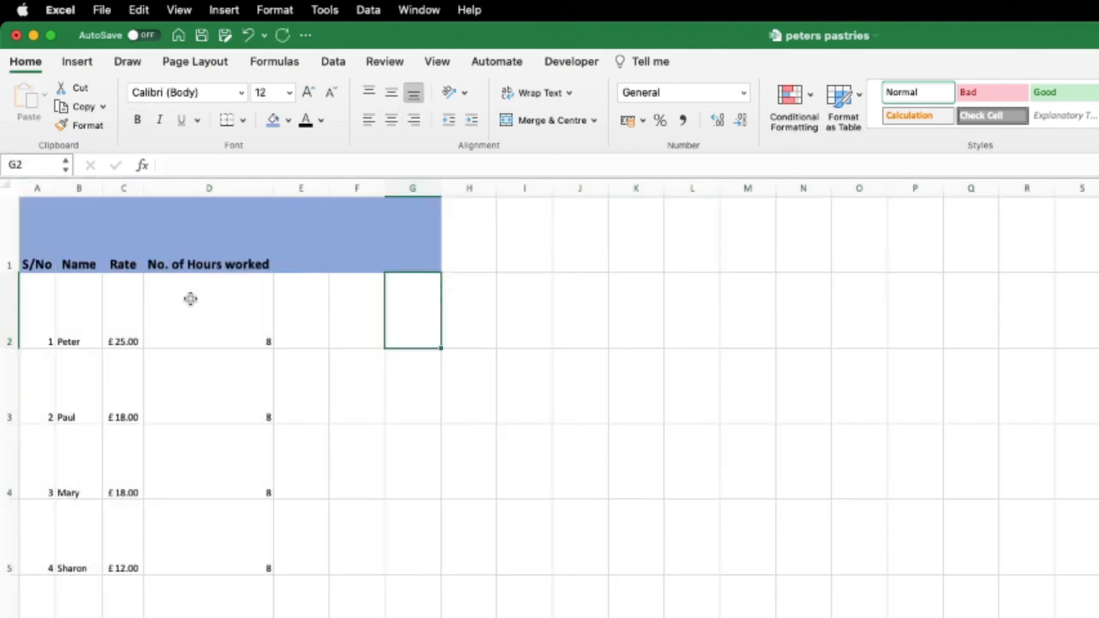
- AutoFit the height of every row in the sheet to its contents
click(10, 188)
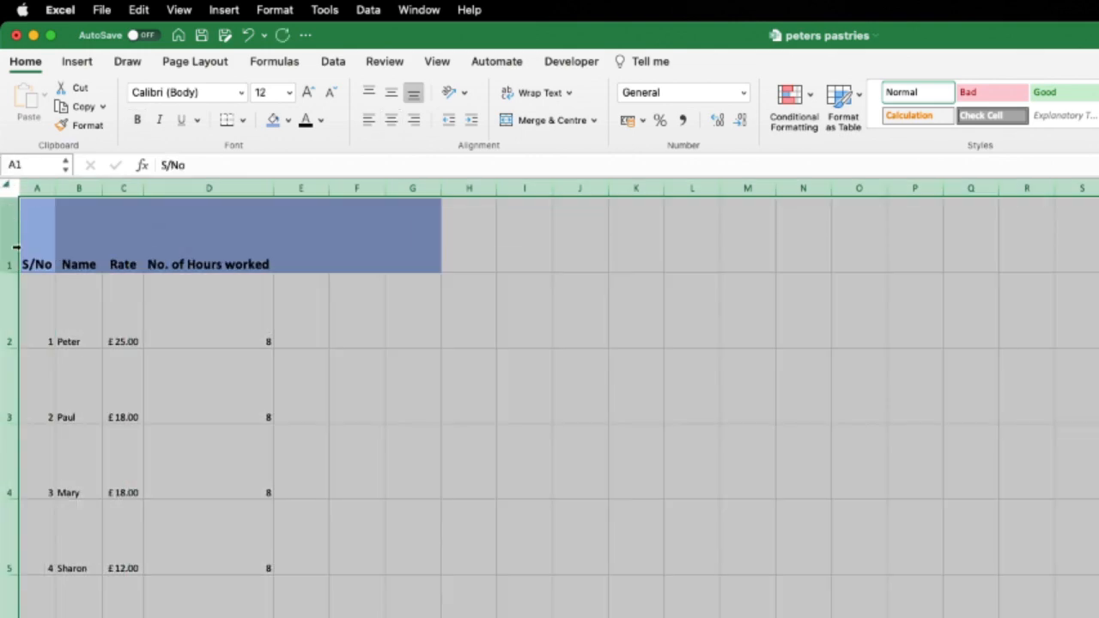
double_click(11, 272)
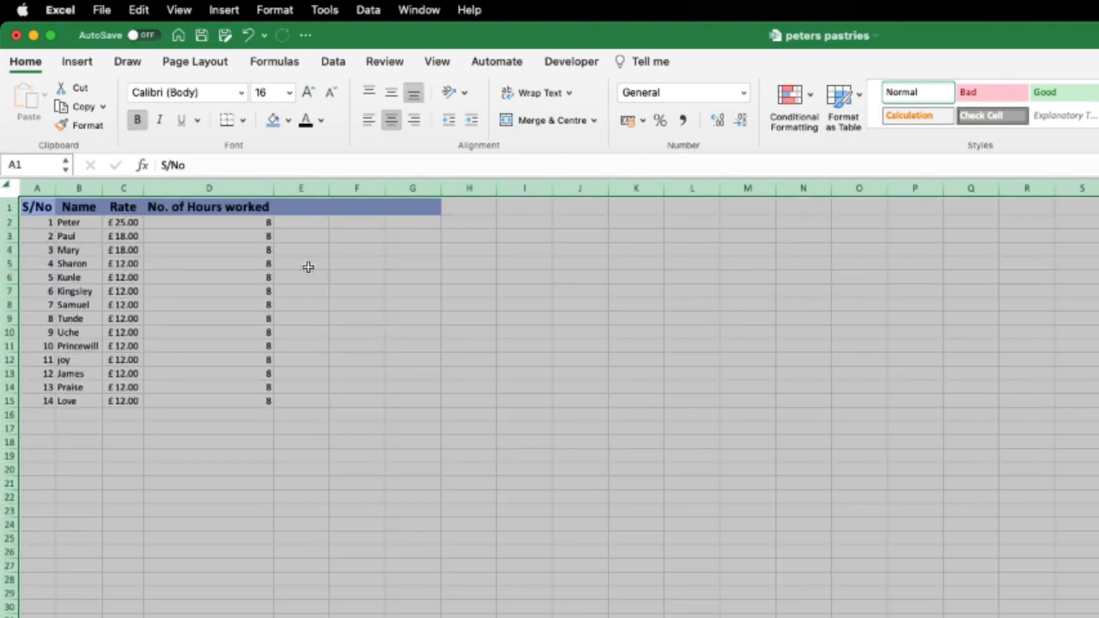
click(444, 332)
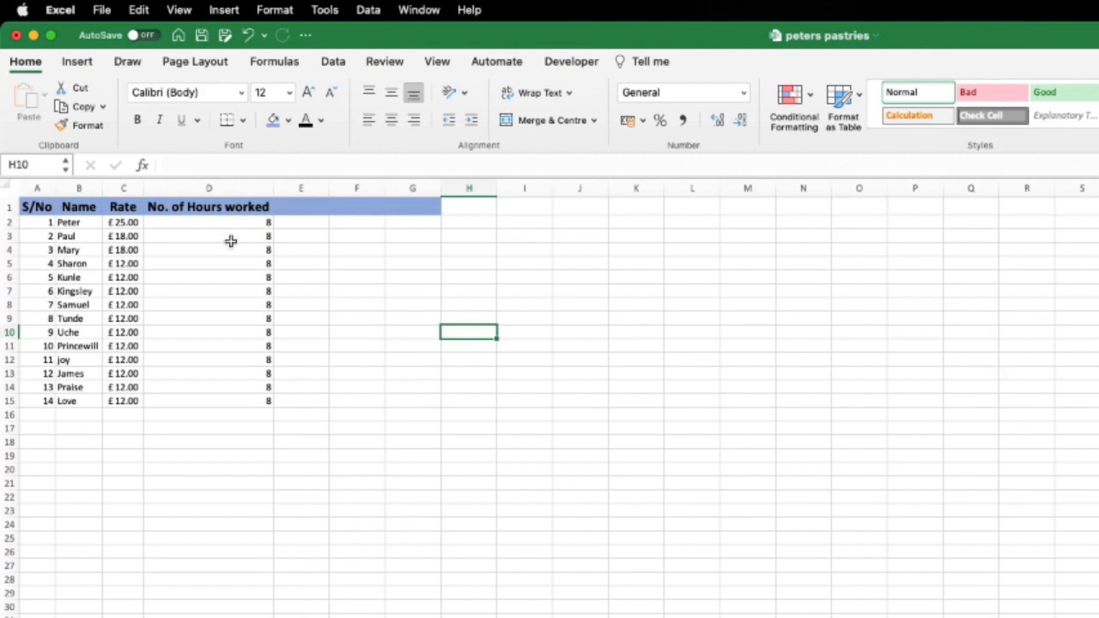
- Remove the bold formatting from the headings in row 1
click(10, 207)
click(137, 120)
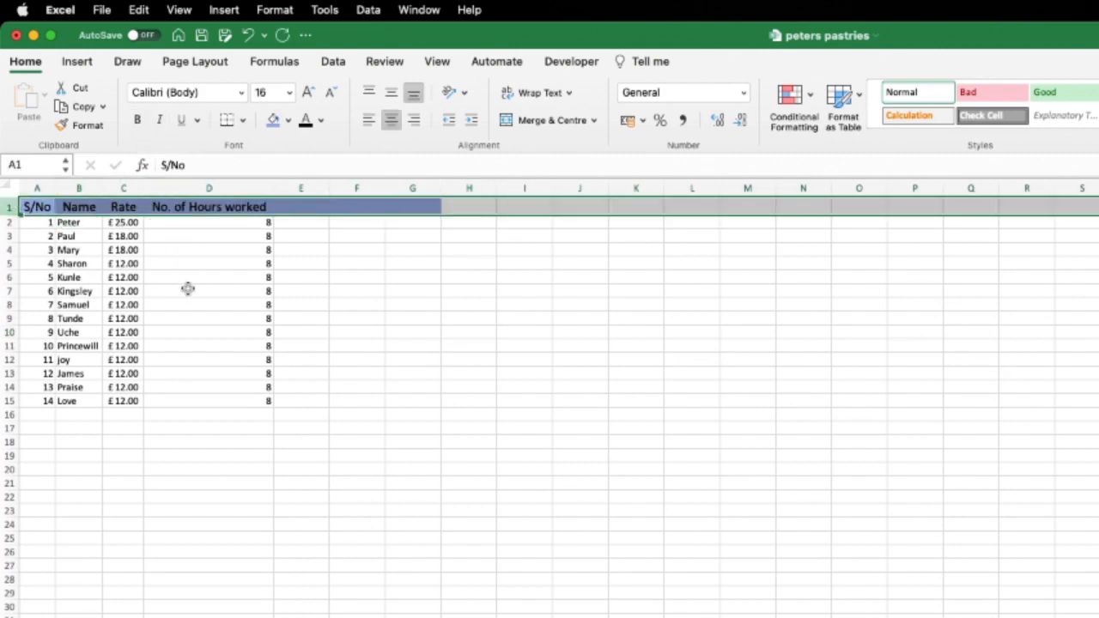
click(193, 304)
click(336, 274)
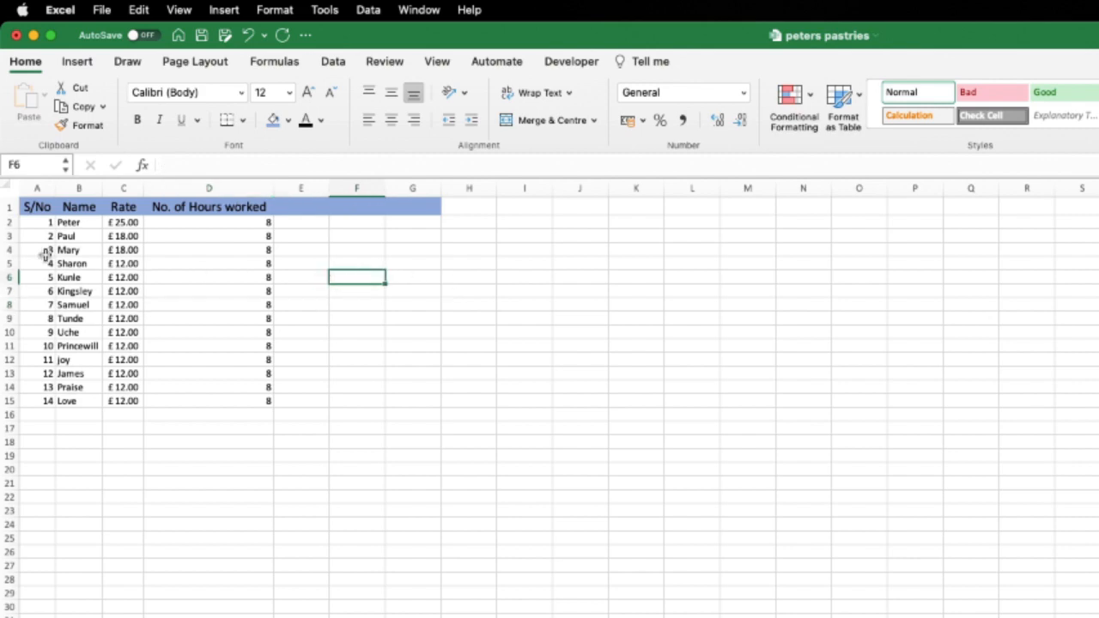
- Make heading row 1 about twice as tall and align its text vertically to the middle
drag(15, 214, 12, 231)
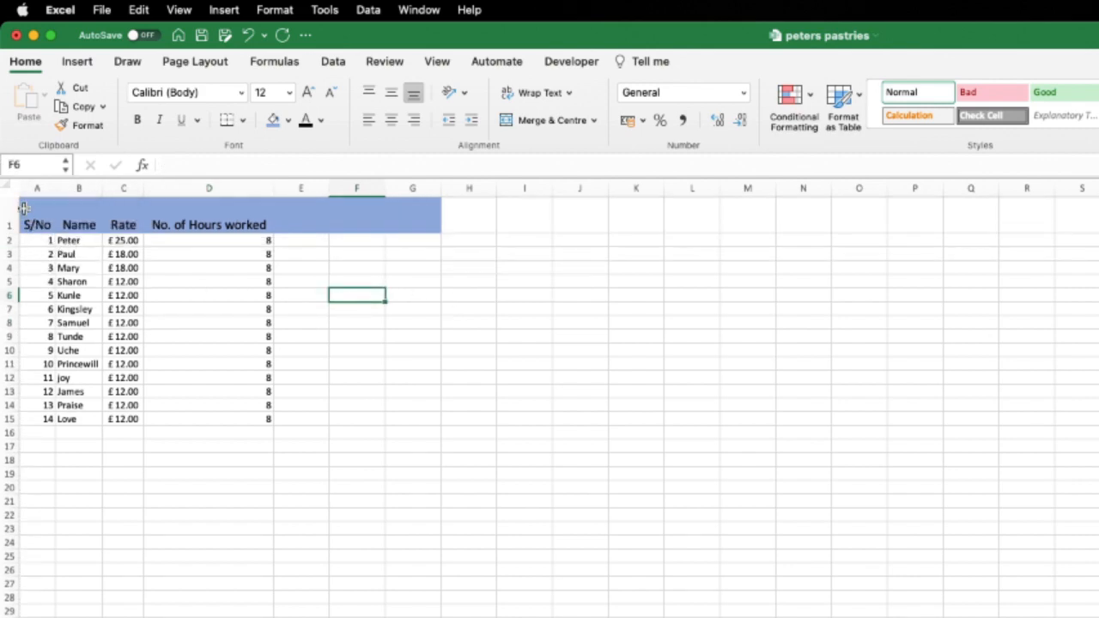
click(11, 215)
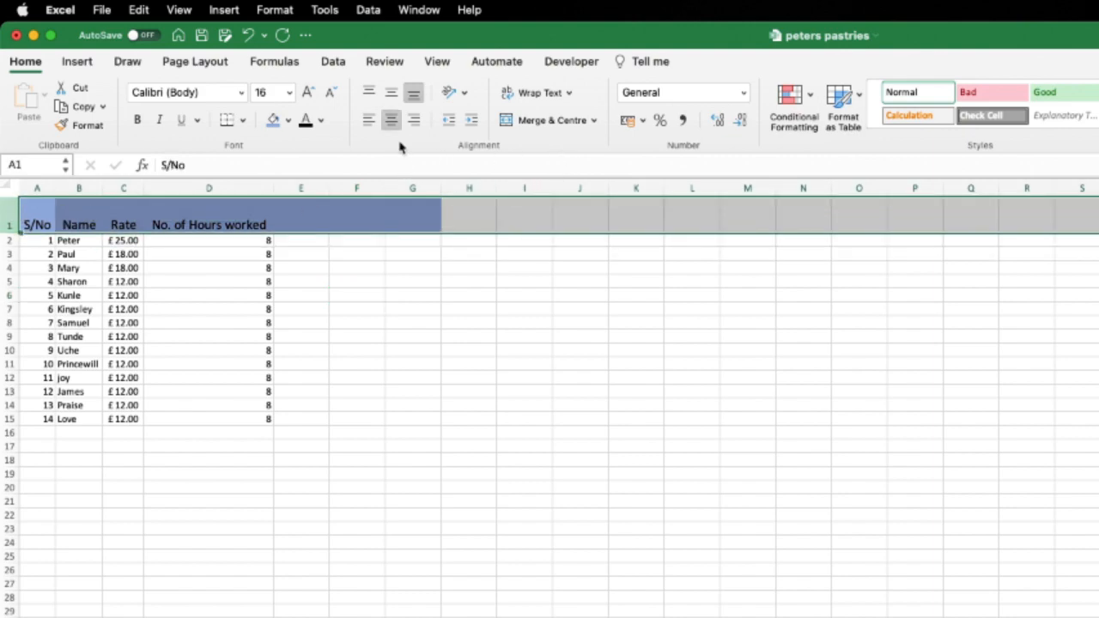
click(391, 92)
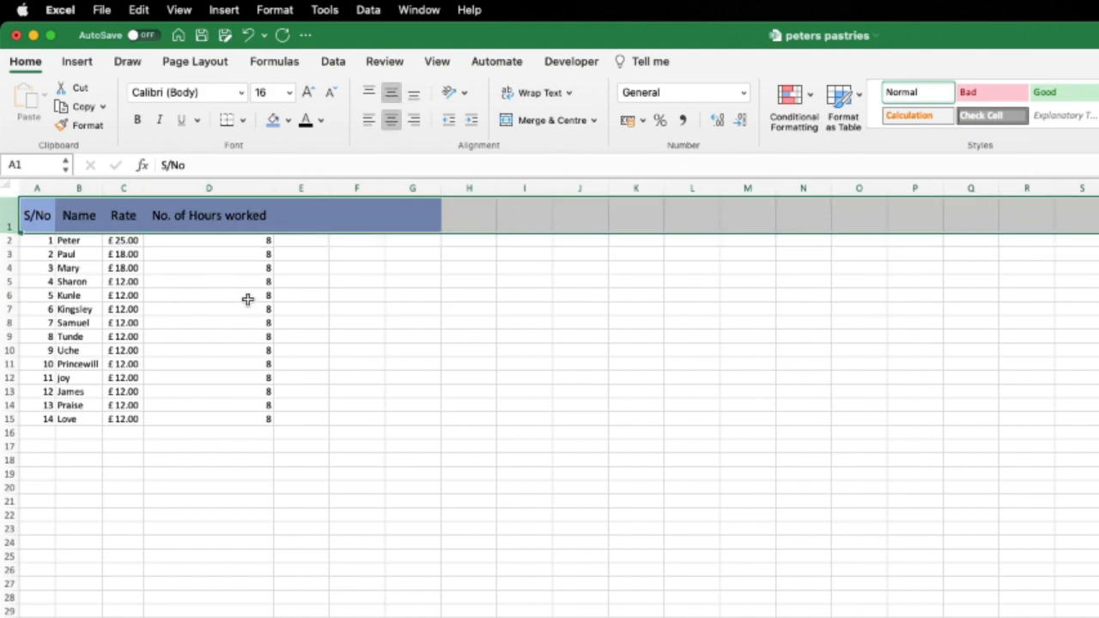
click(189, 294)
click(435, 277)
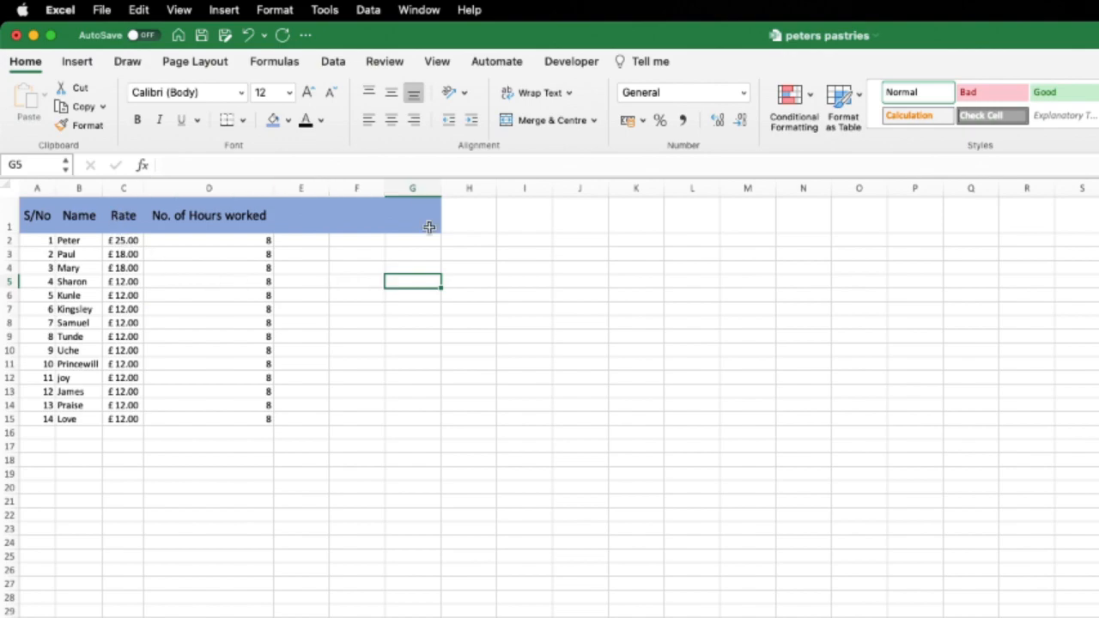
- Insert a blank row above the heading row and make it about twice as tall as the heading row
right_click(4, 216)
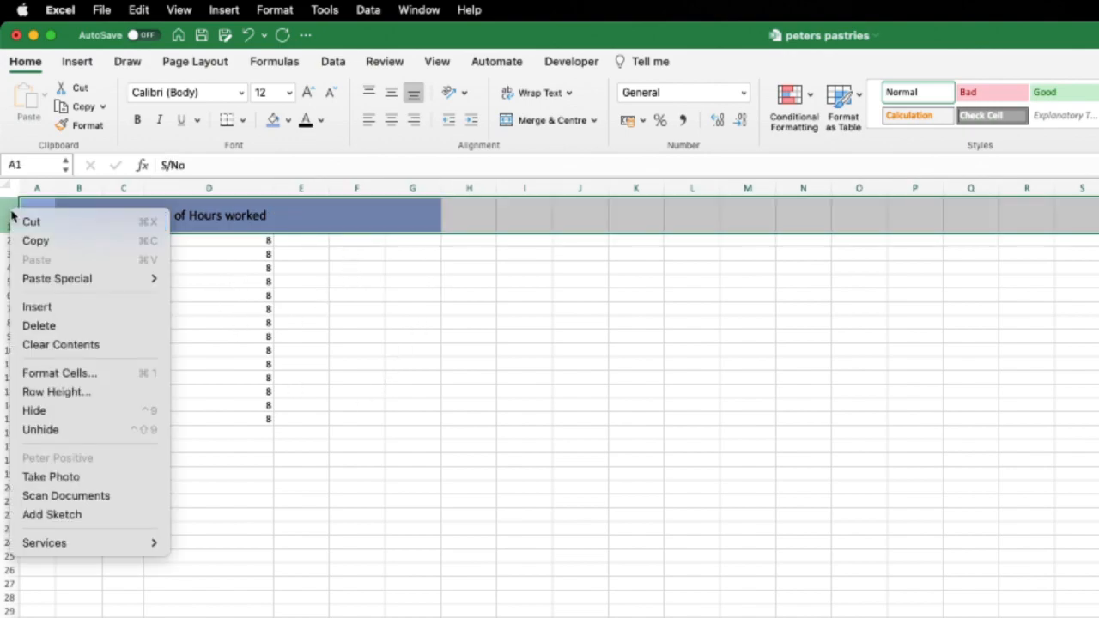
click(66, 316)
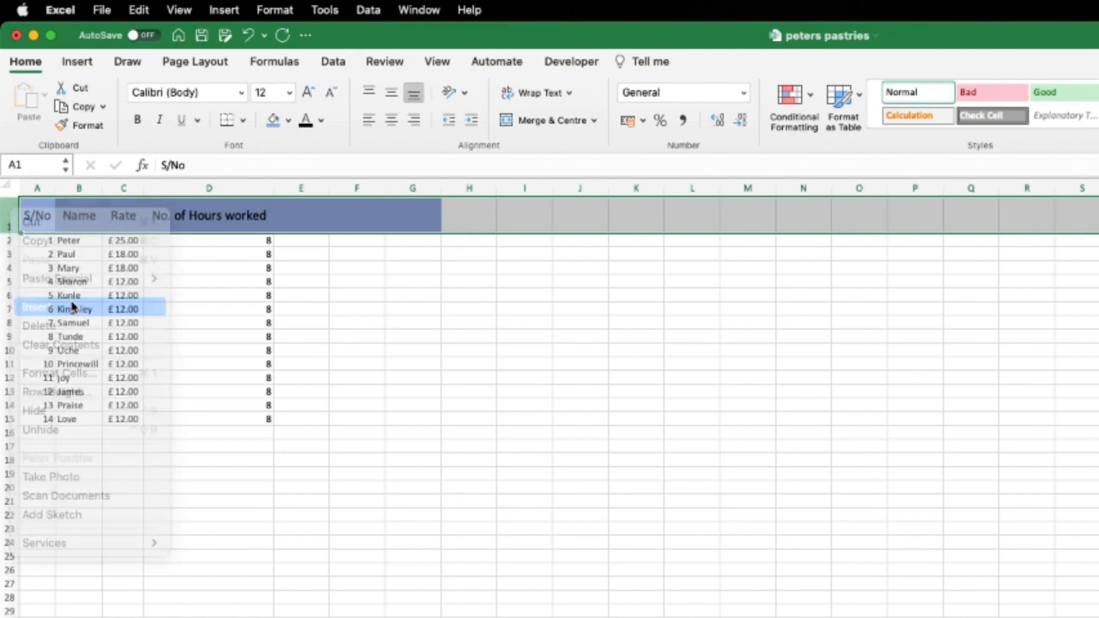
click(64, 205)
drag(10, 207, 11, 270)
- Enter the title "Peter Pastries ( Time Sheet )" in cell A1
click(45, 222)
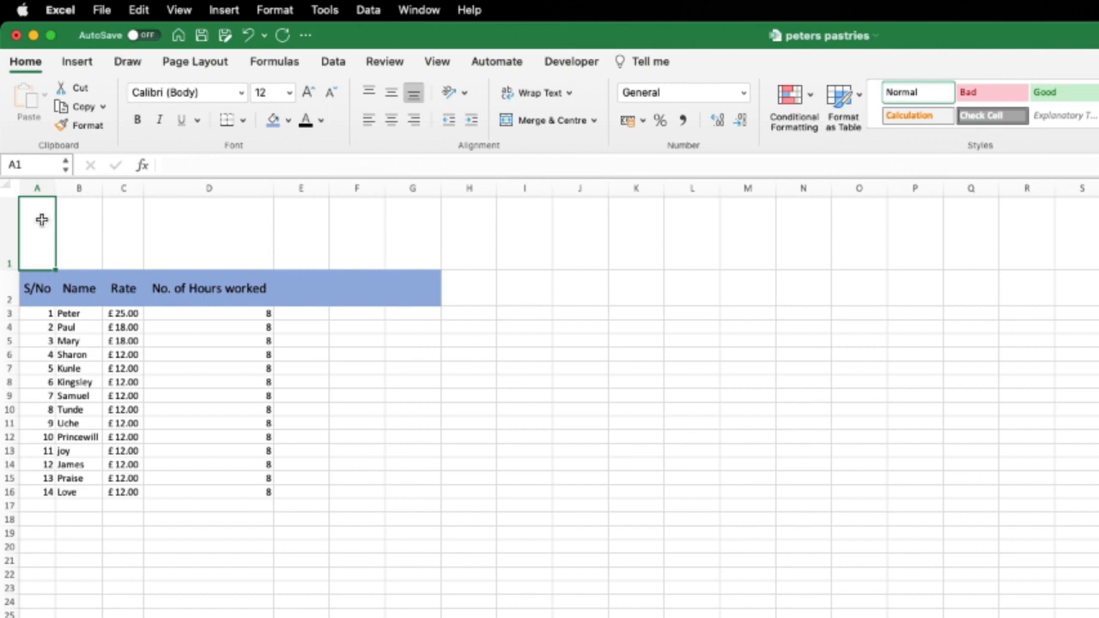
text(Peter)
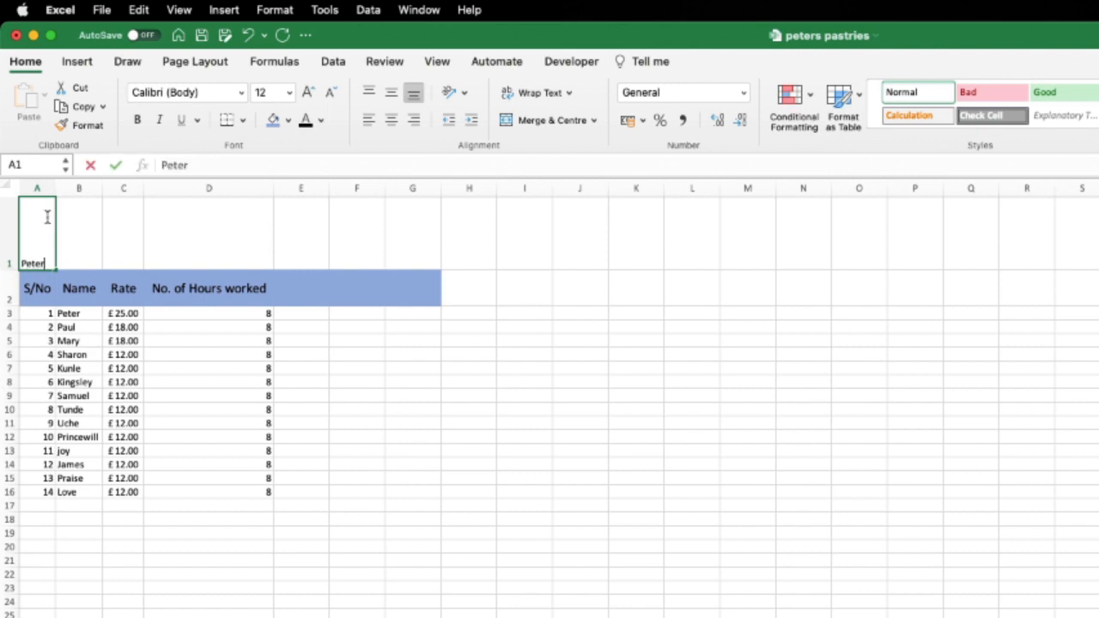
text( Pastries)
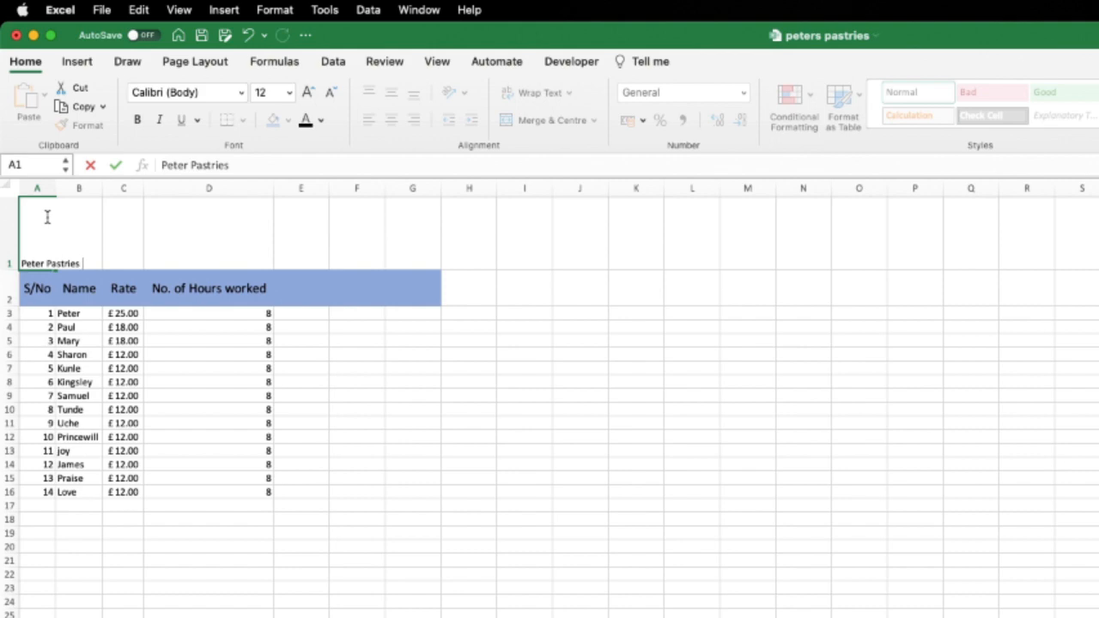
text( ( ime Sheet)
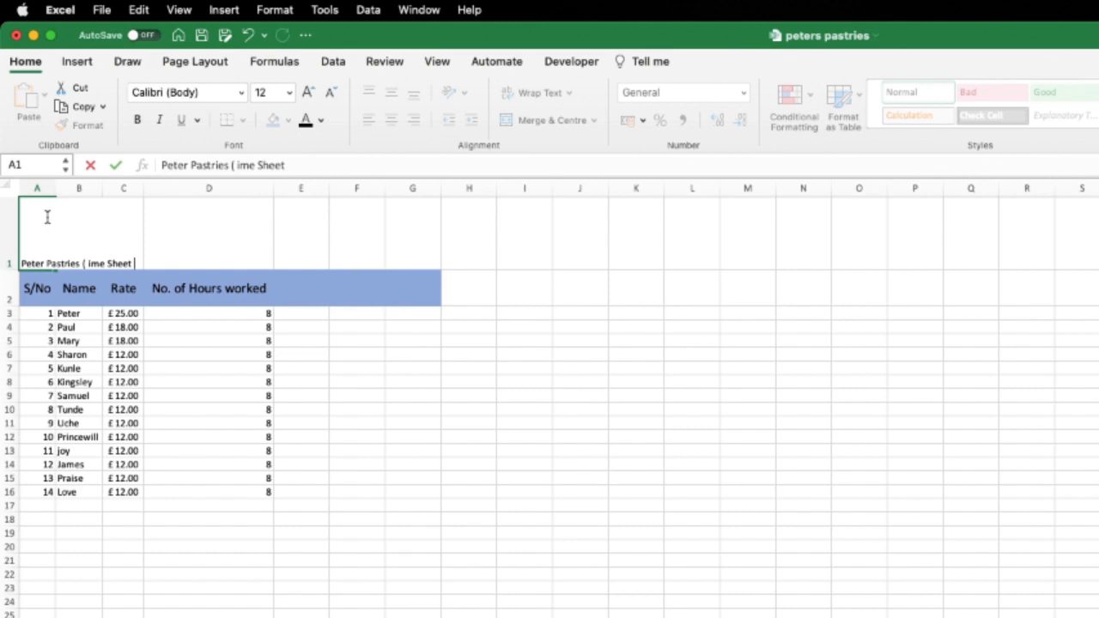
key(Return)
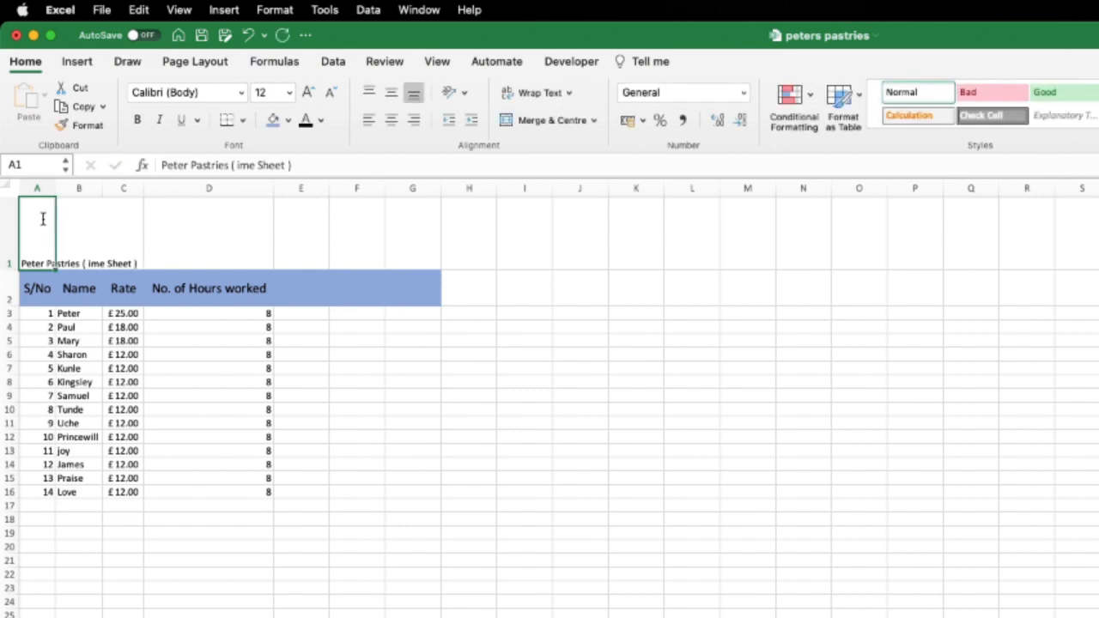
double_click(47, 264)
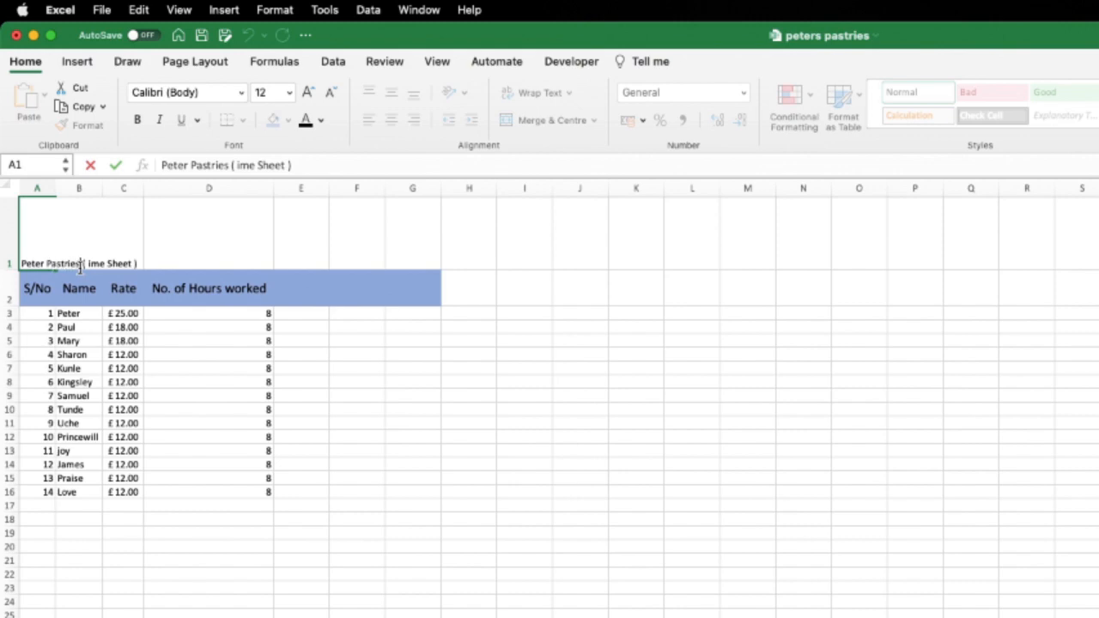
text(T)
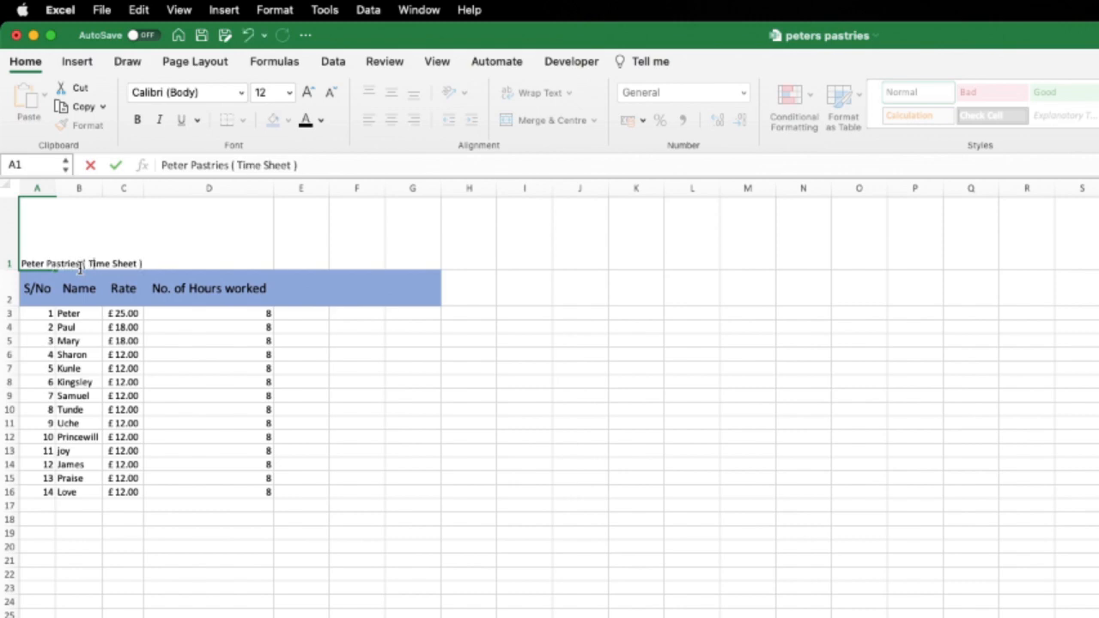
click(427, 277)
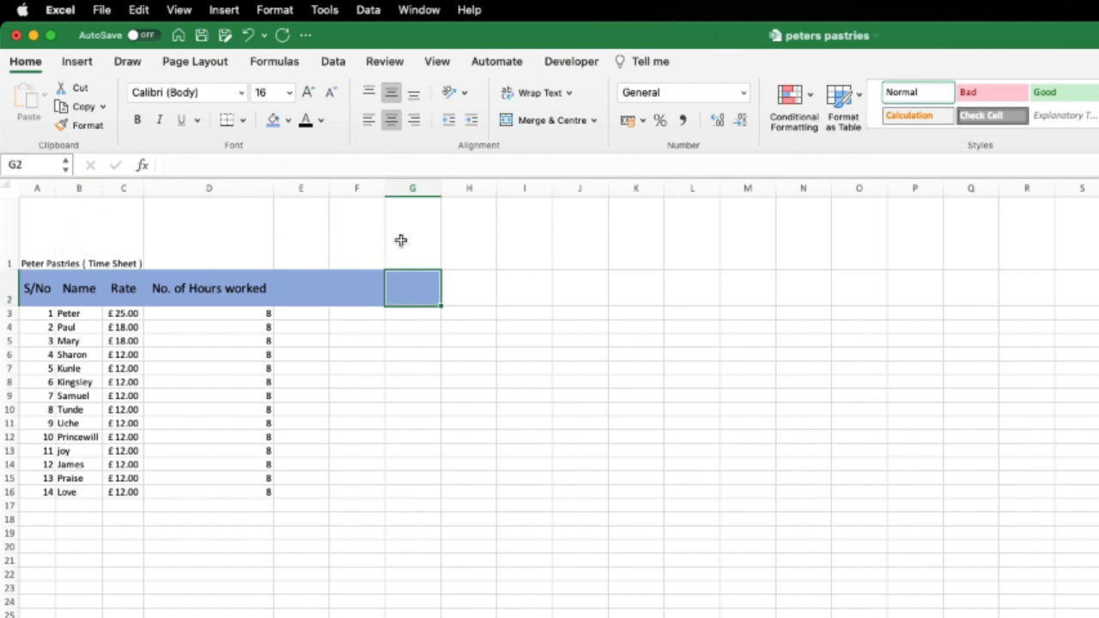
- Merge and centre the title across cells A1 to G1
drag(400, 237, 40, 251)
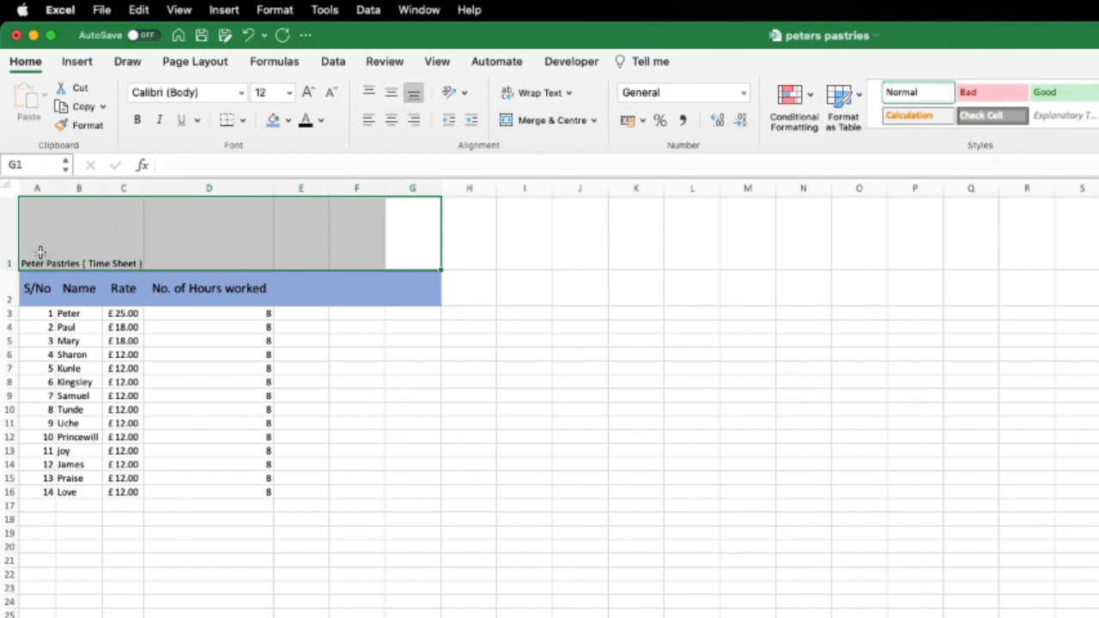
click(531, 126)
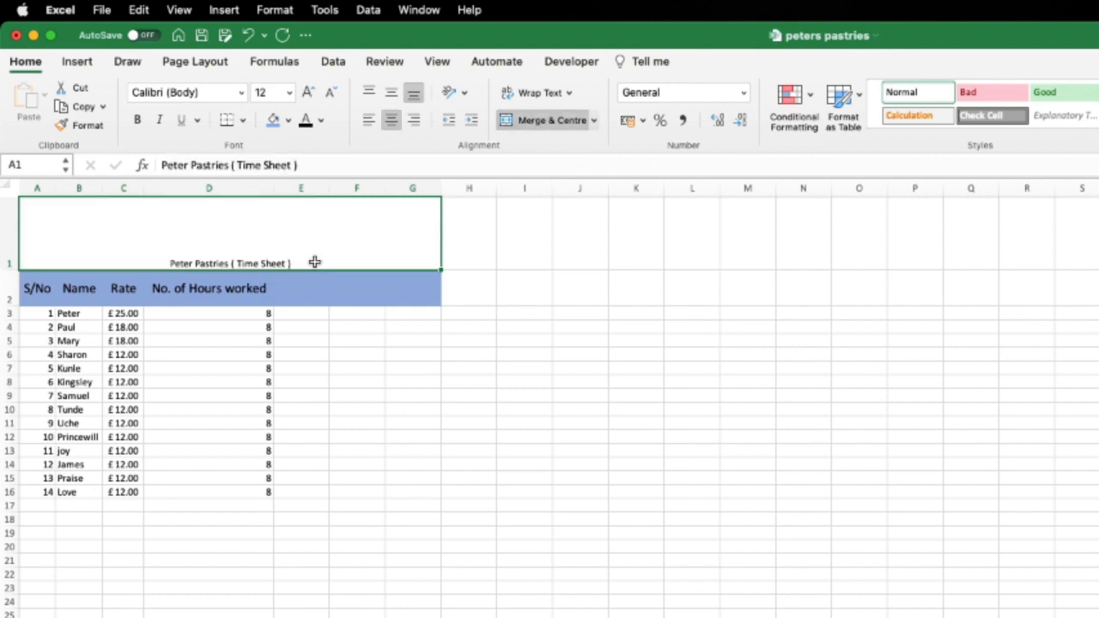
- Enlarge the title text to font size 36 and align it vertically to the middle of its merged cell
double_click(168, 261)
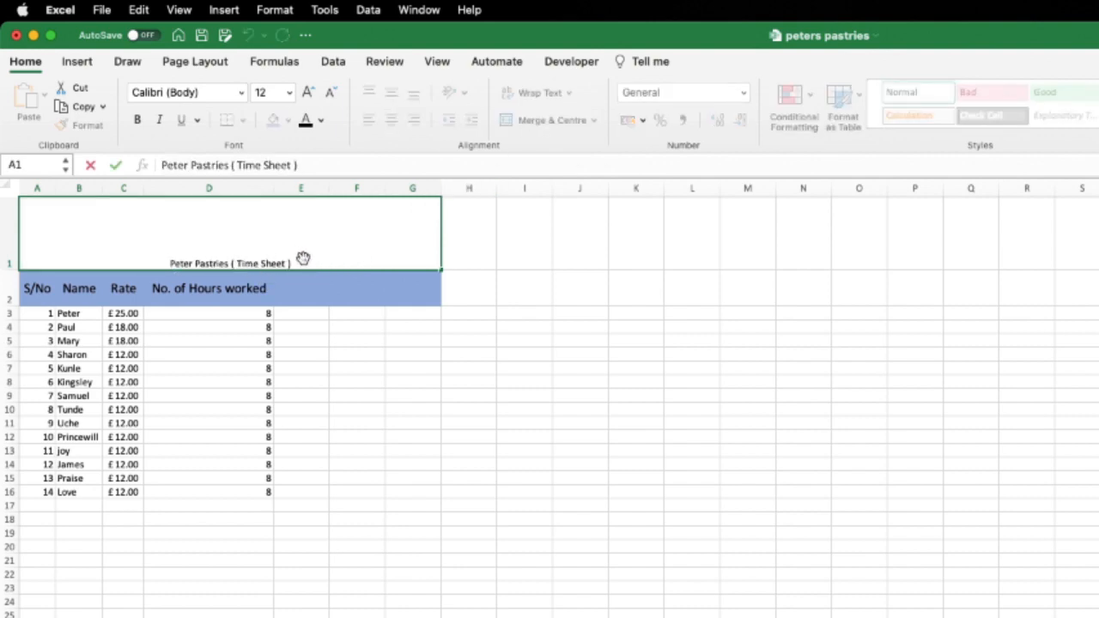
drag(157, 260, 325, 263)
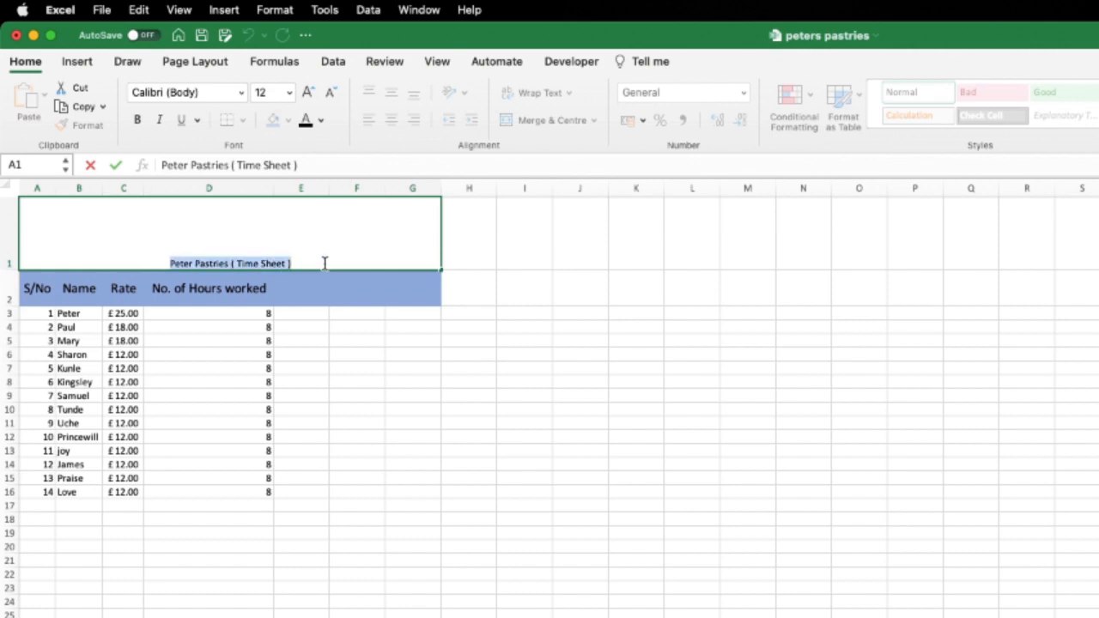
click(290, 93)
click(290, 92)
click(309, 91)
click(309, 92)
click(310, 92)
click(309, 92)
click(309, 92)
click(309, 92)
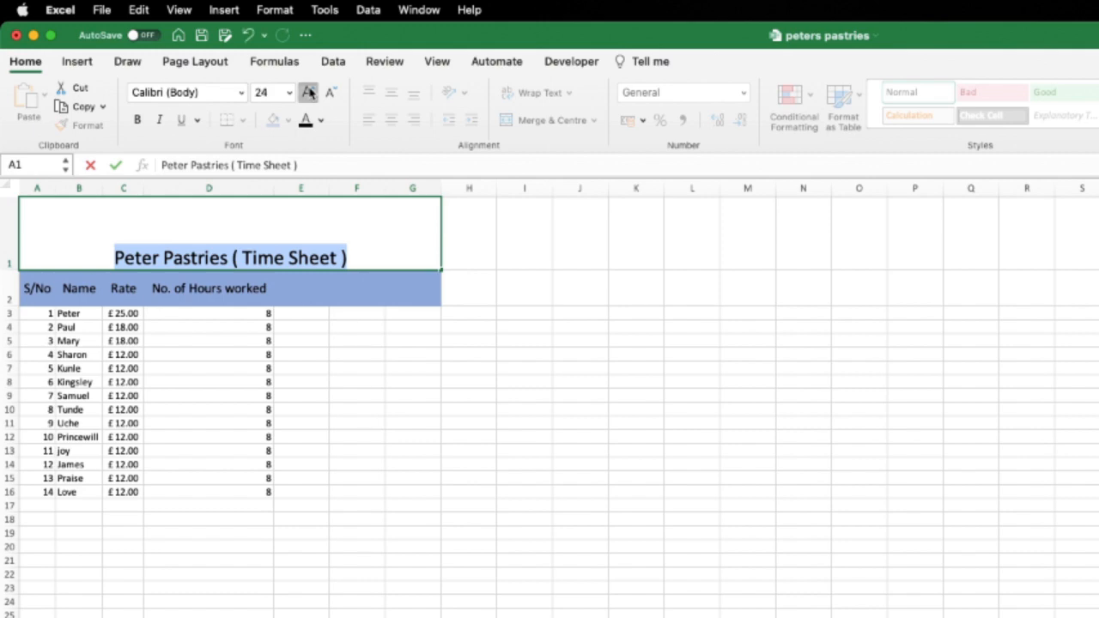
click(309, 92)
click(309, 92)
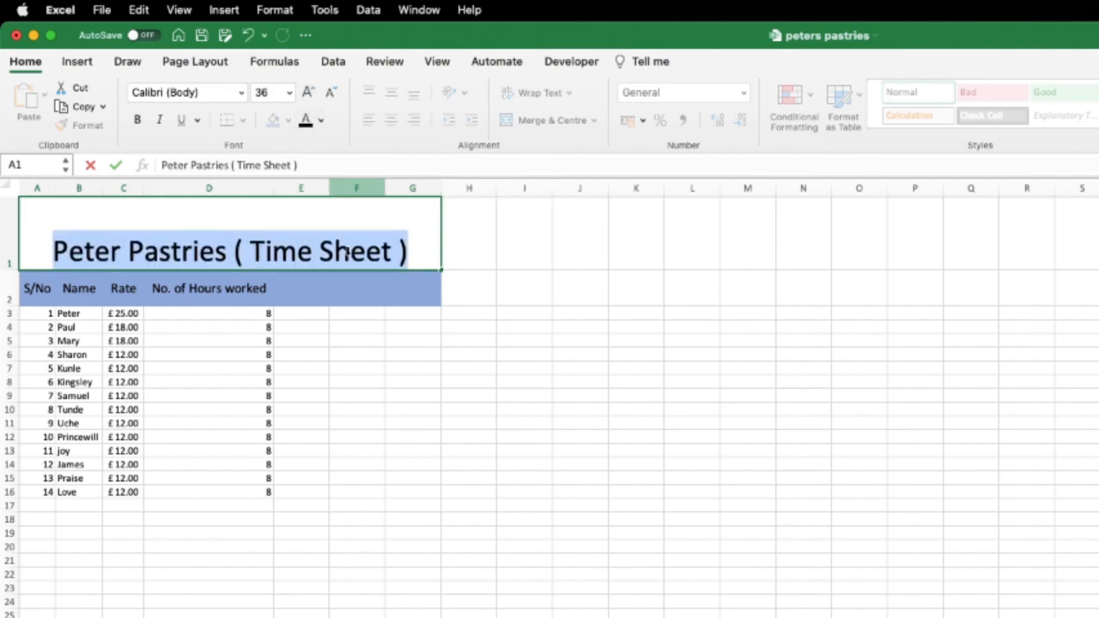
click(498, 245)
click(368, 221)
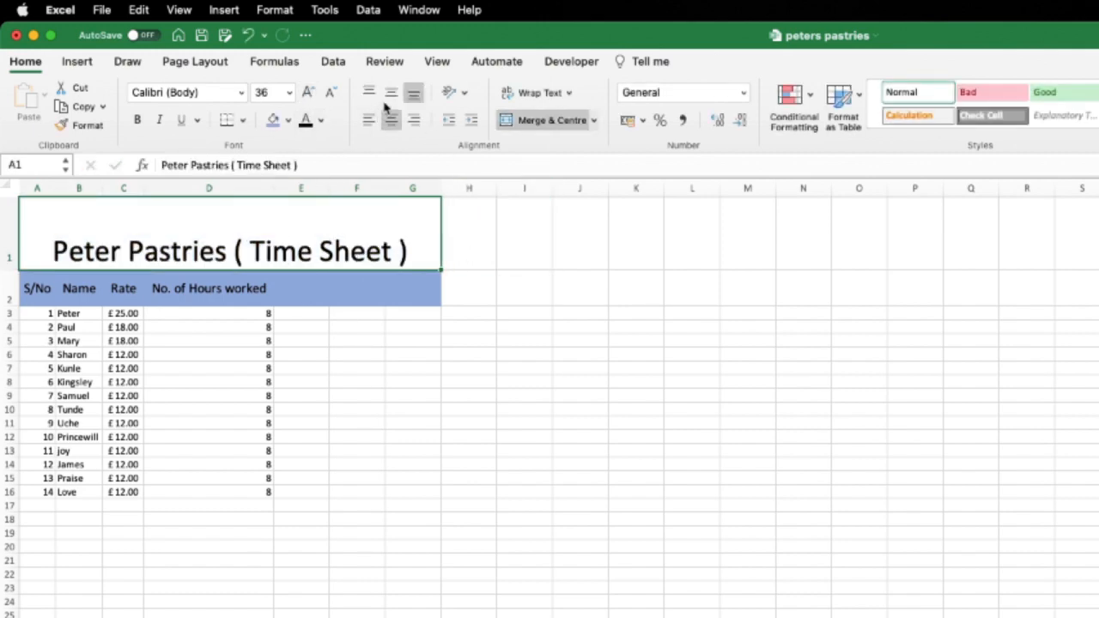
click(391, 92)
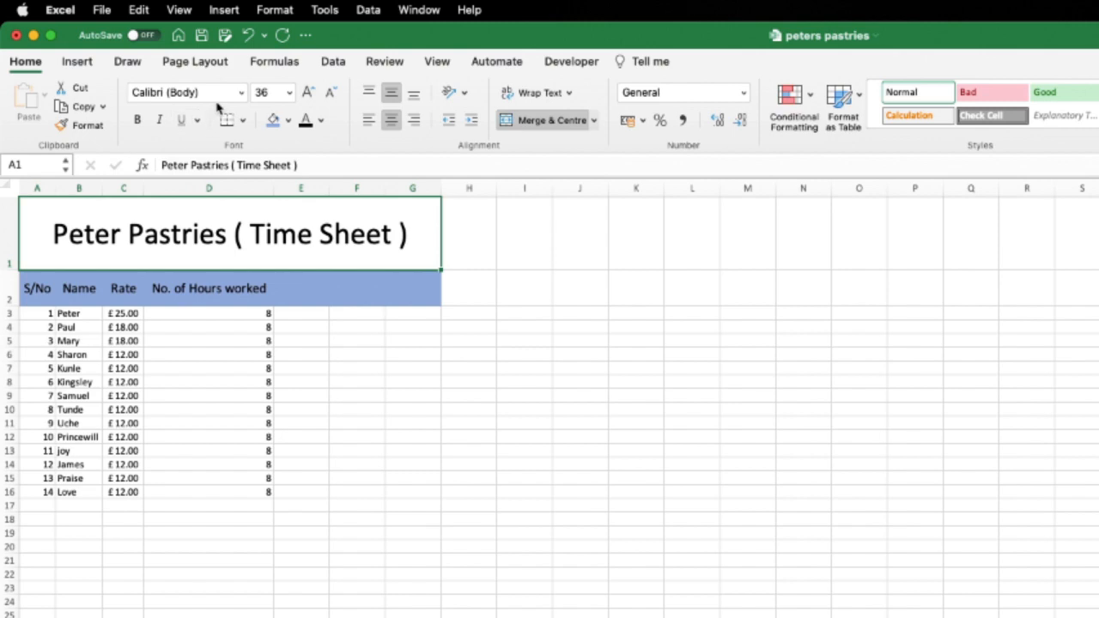
- Change the title's font to Aharoni and make it bold
double_click(54, 232)
drag(54, 233, 432, 218)
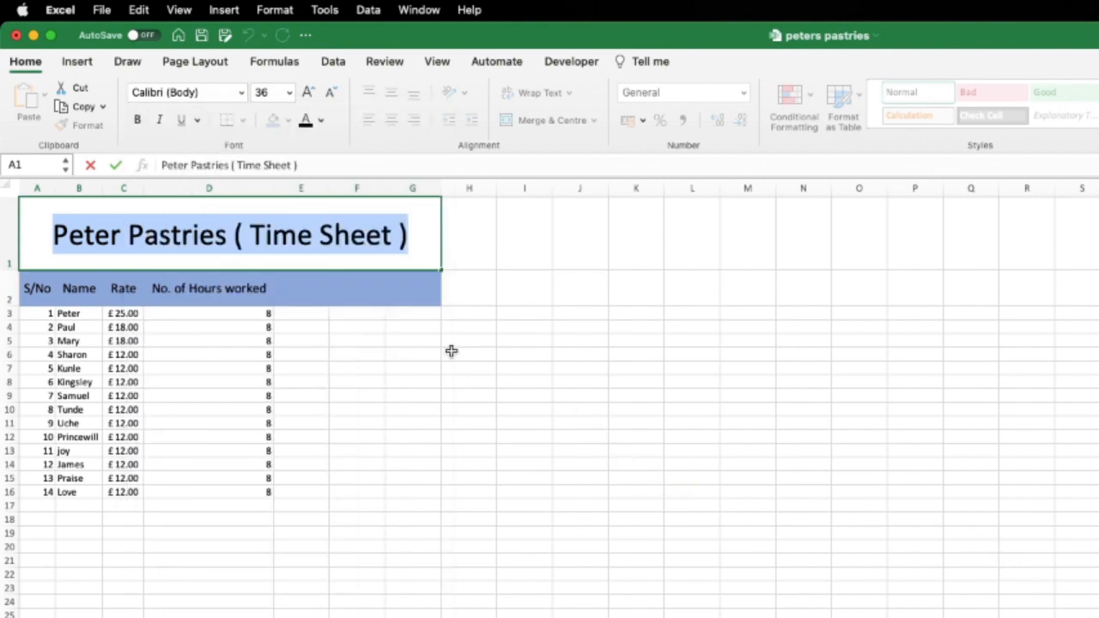
click(241, 91)
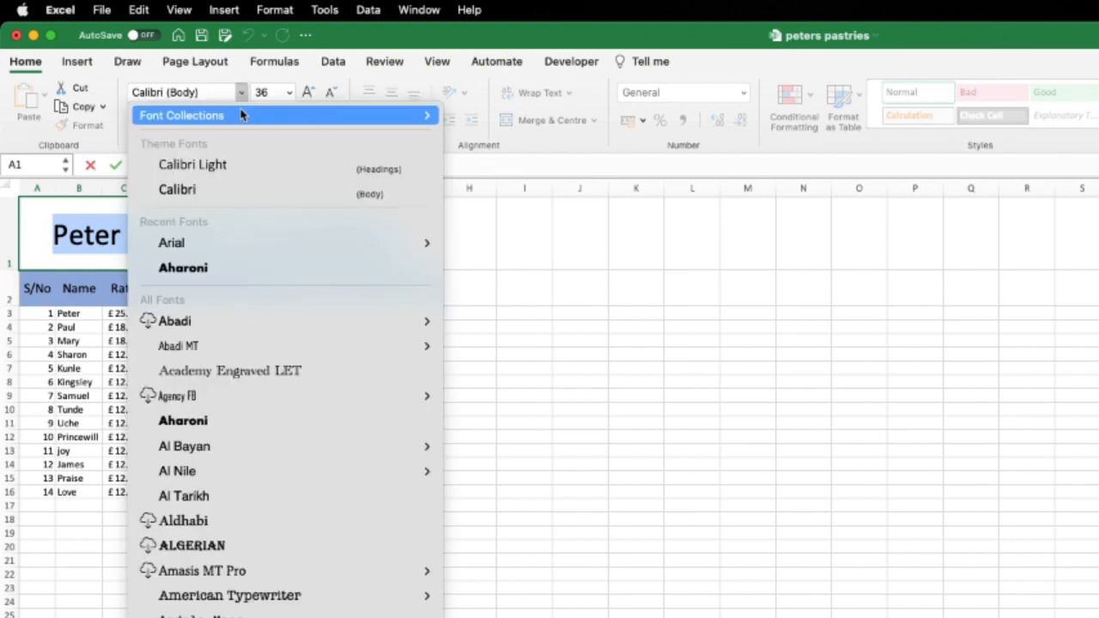
click(257, 272)
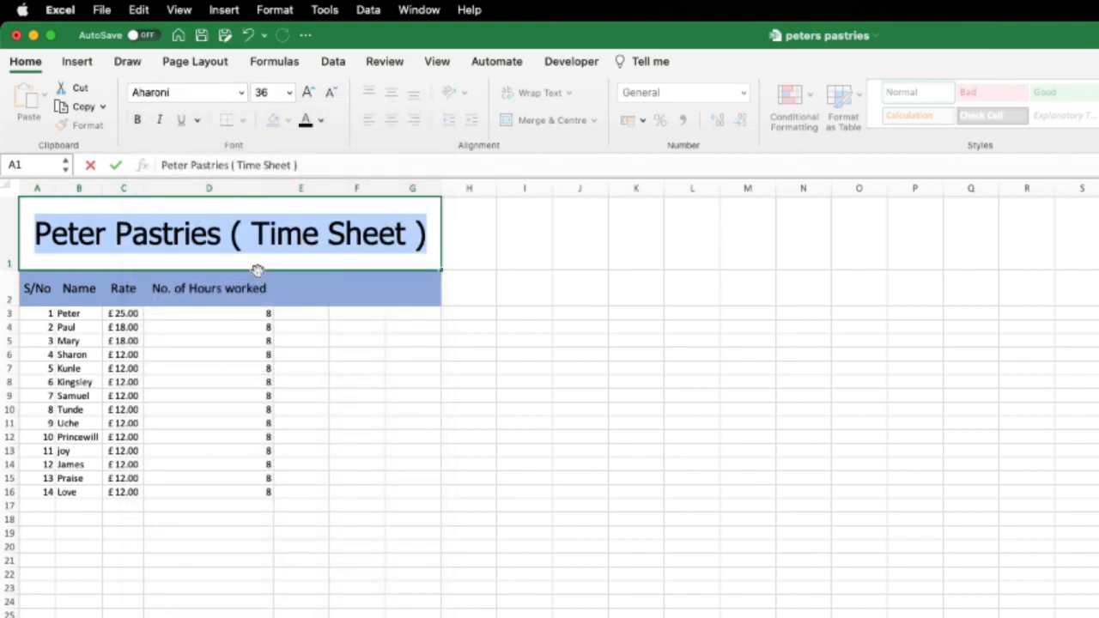
click(137, 120)
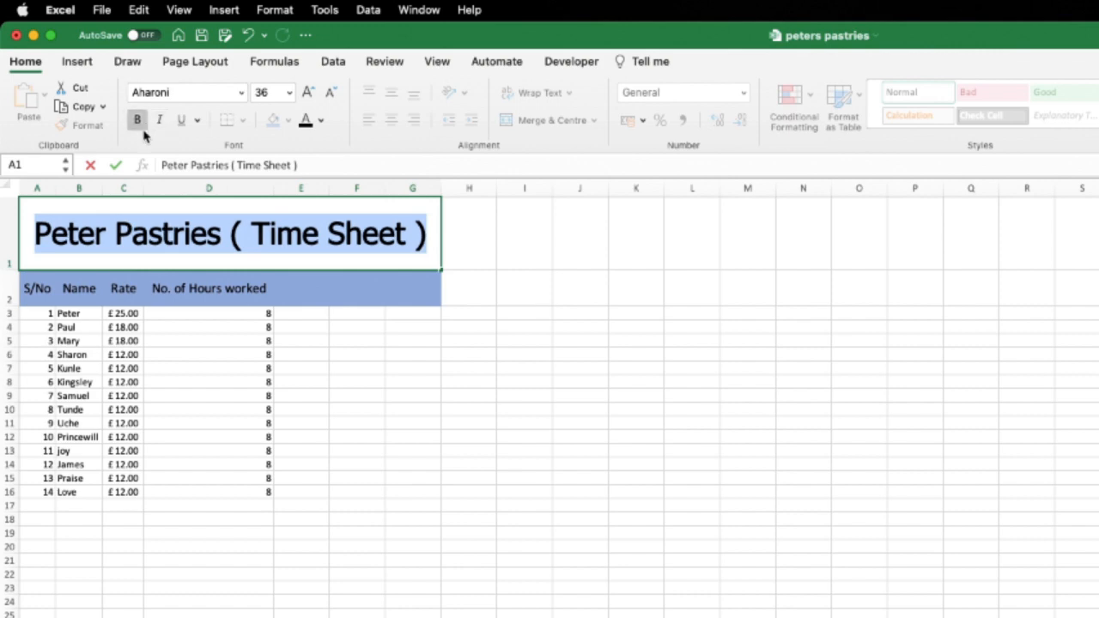
click(434, 384)
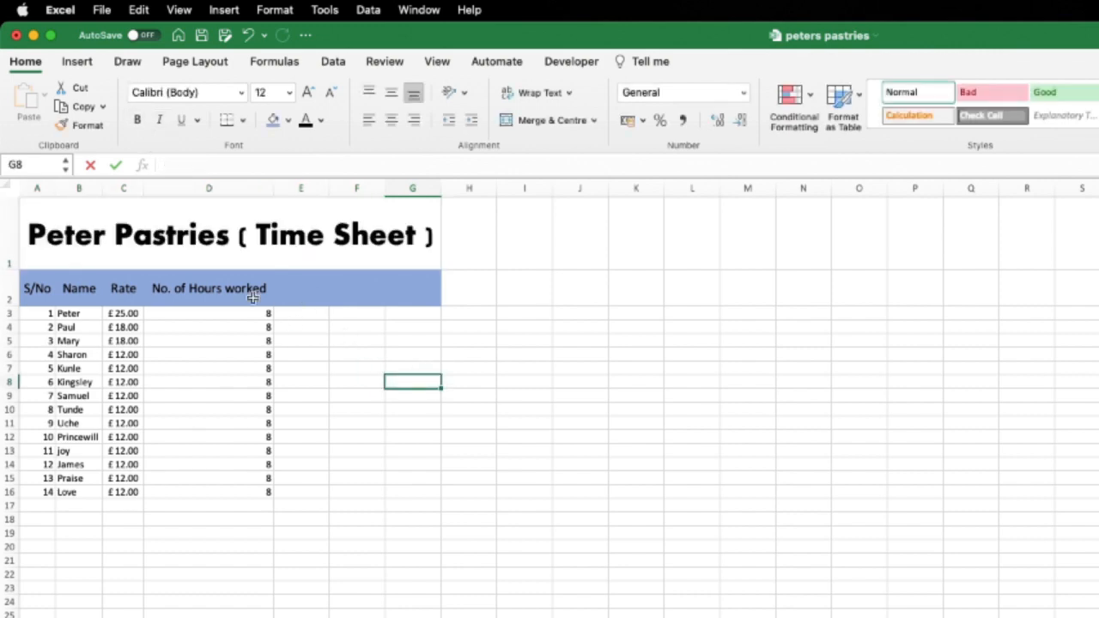
click(528, 297)
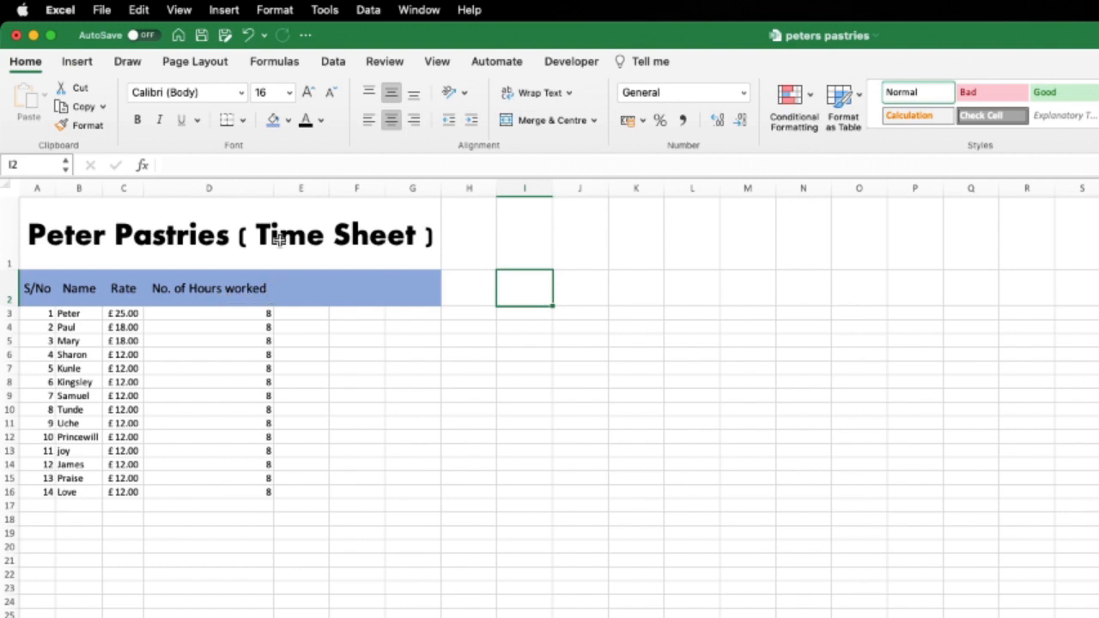
- Narrow column D and wrap its "No. of Hours worked" heading, adjusting the row height and column width to fit the full text
drag(273, 188, 192, 193)
click(169, 286)
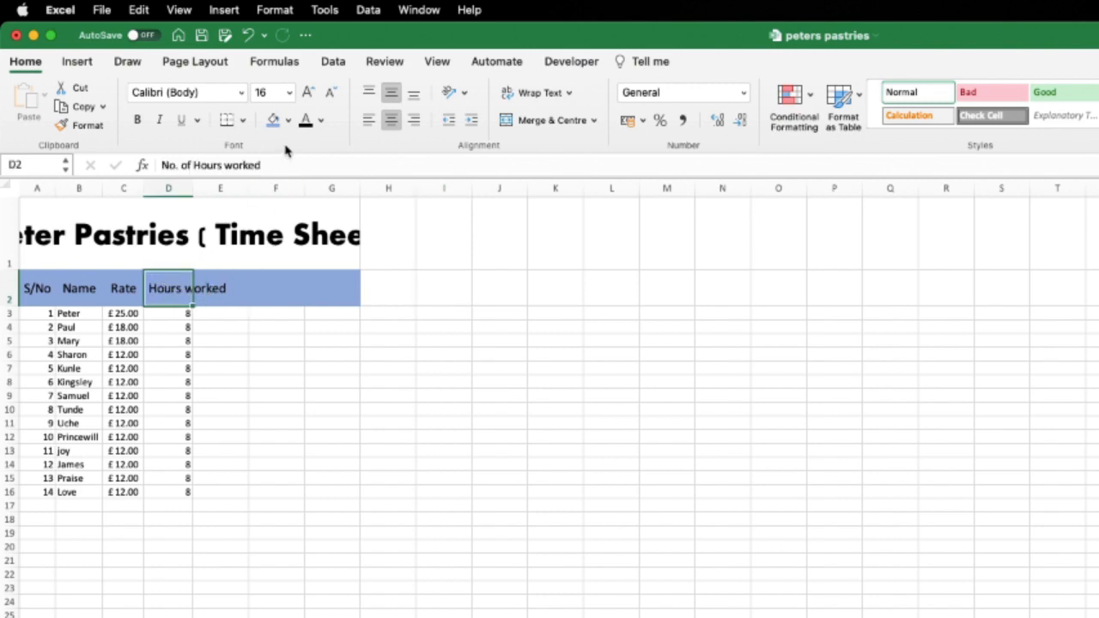
click(519, 92)
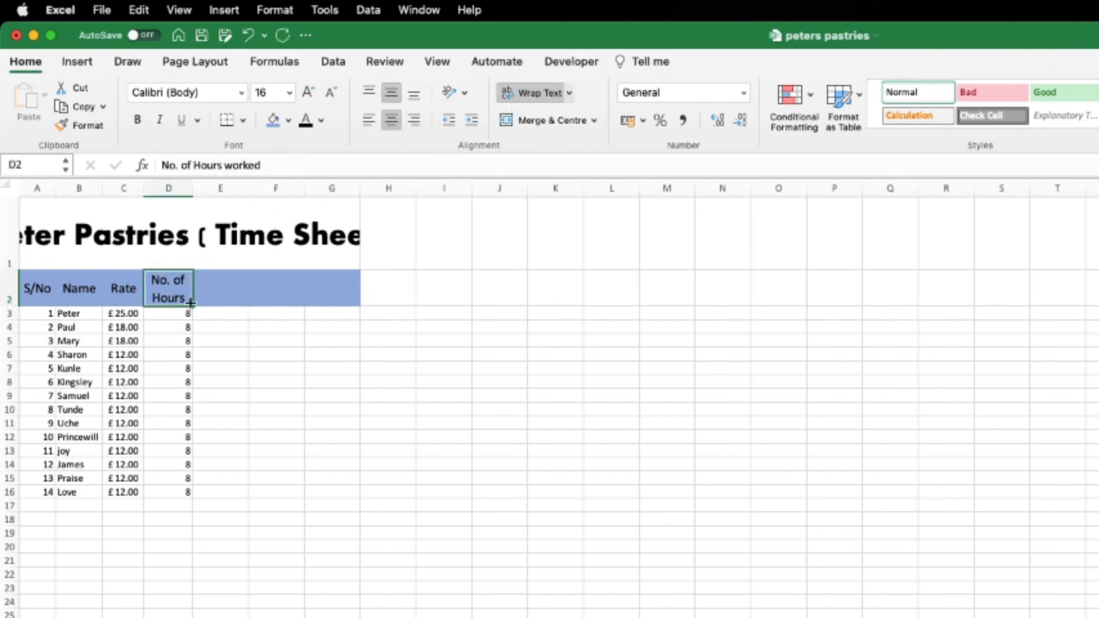
drag(7, 307, 7, 323)
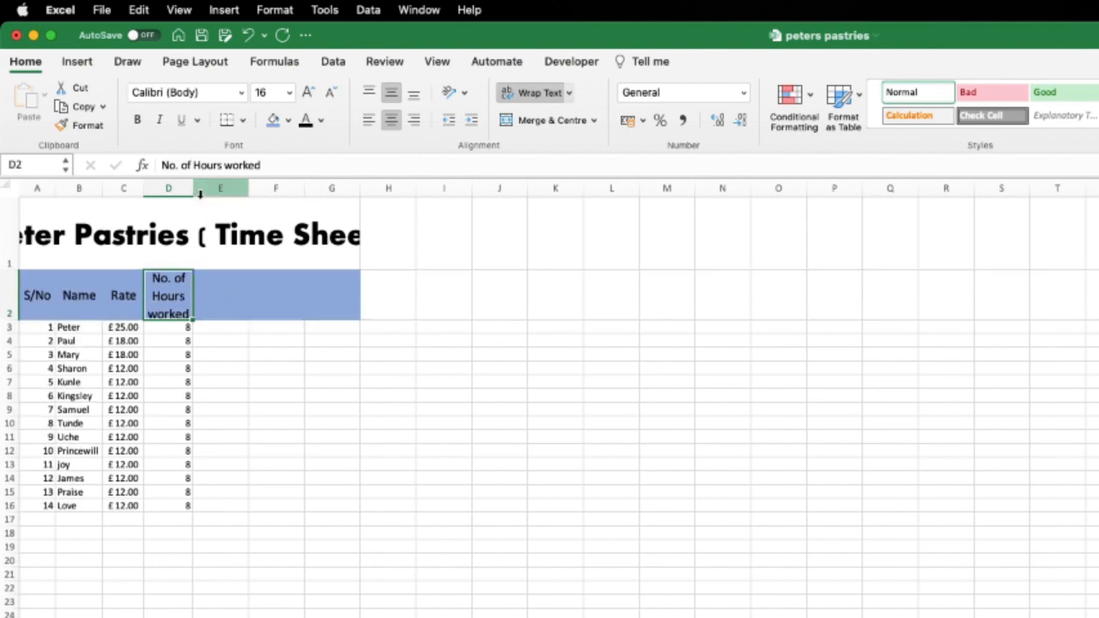
drag(193, 188, 214, 188)
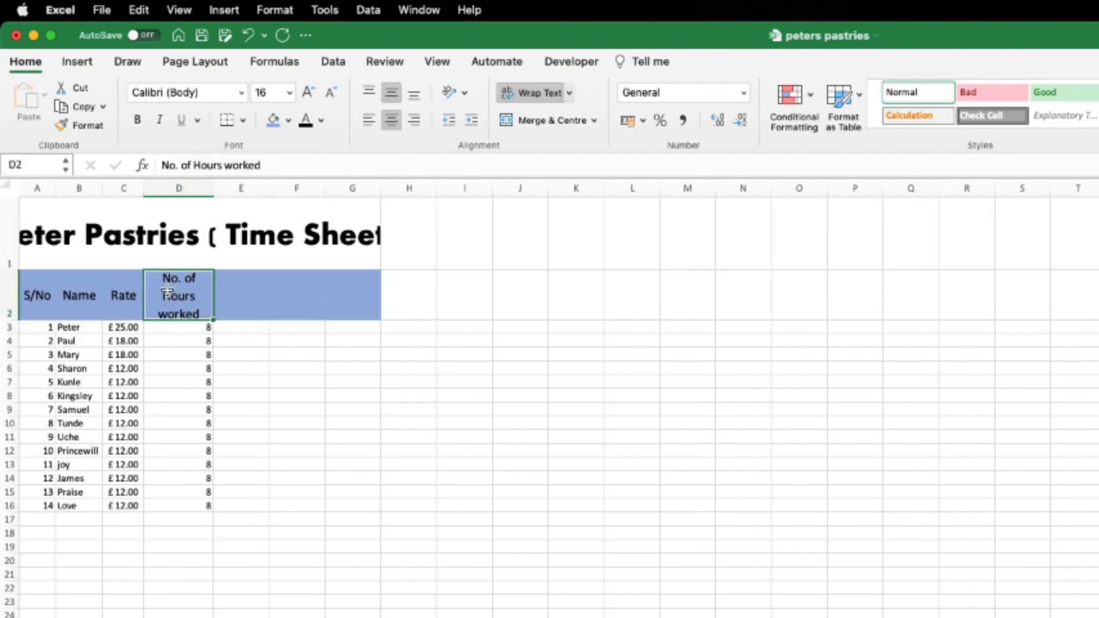
- Shorten the heading in D2 to "No. of Hrs" and narrow column D so it wraps onto two lines
double_click(182, 288)
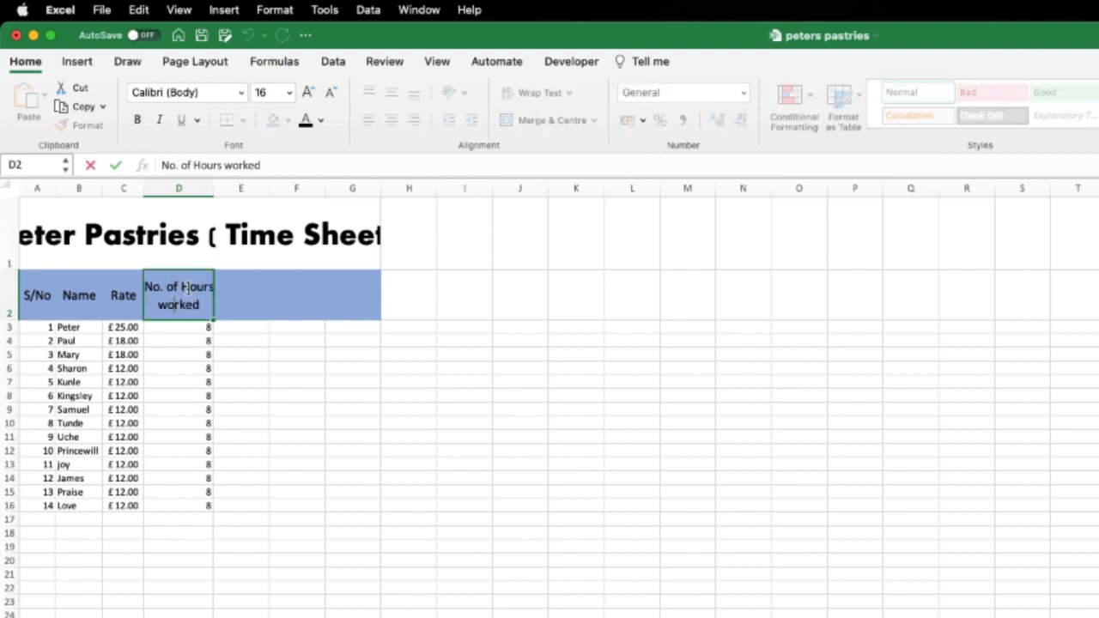
drag(182, 287, 210, 305)
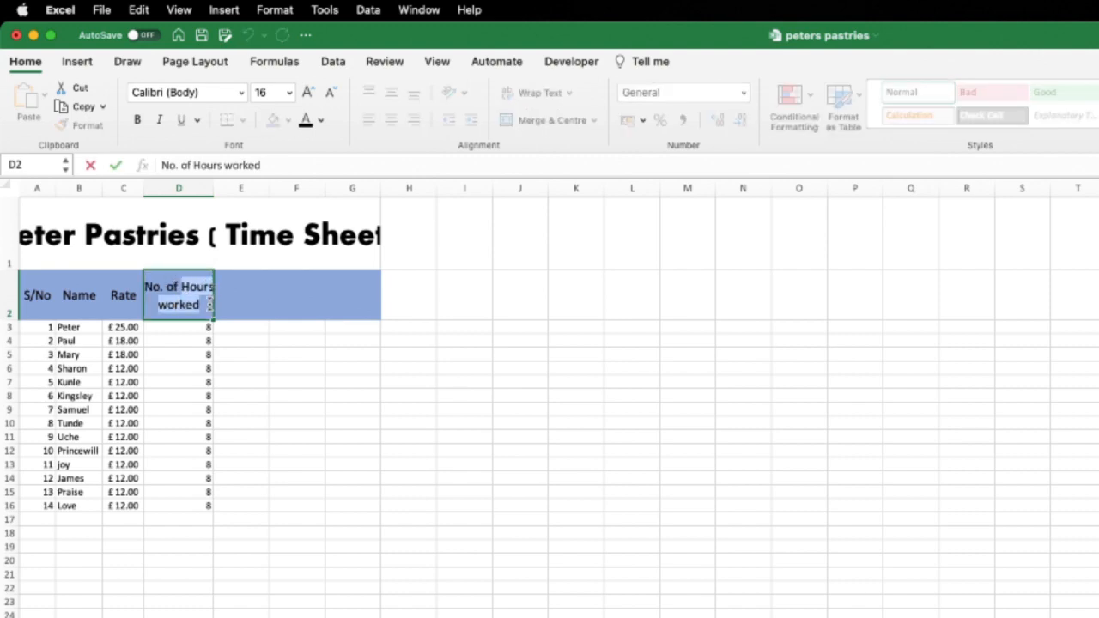
text(Hrs)
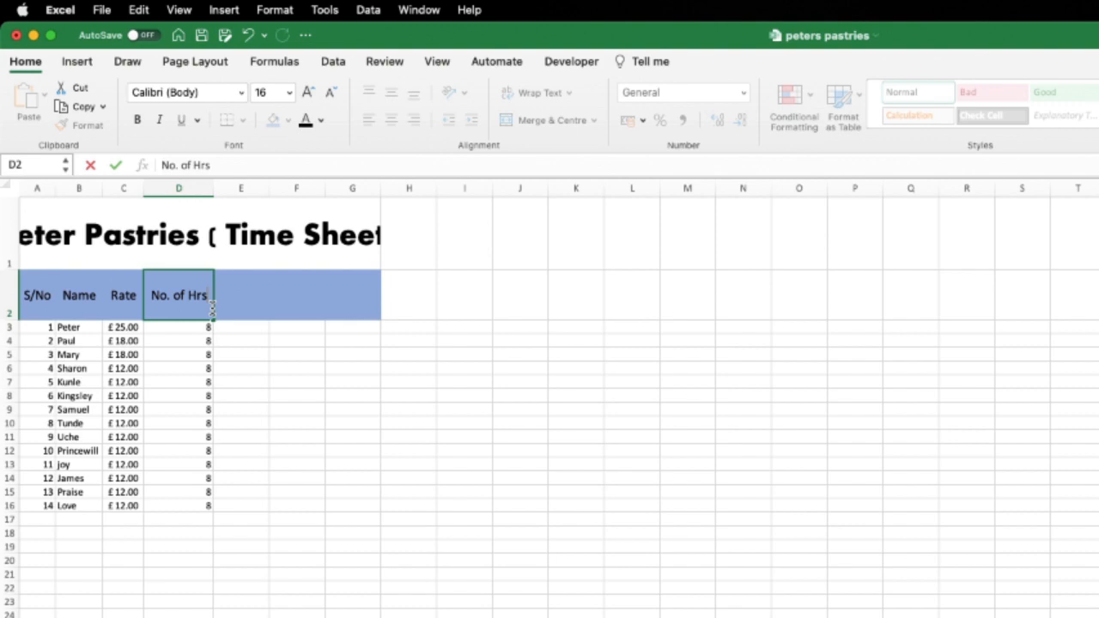
click(184, 355)
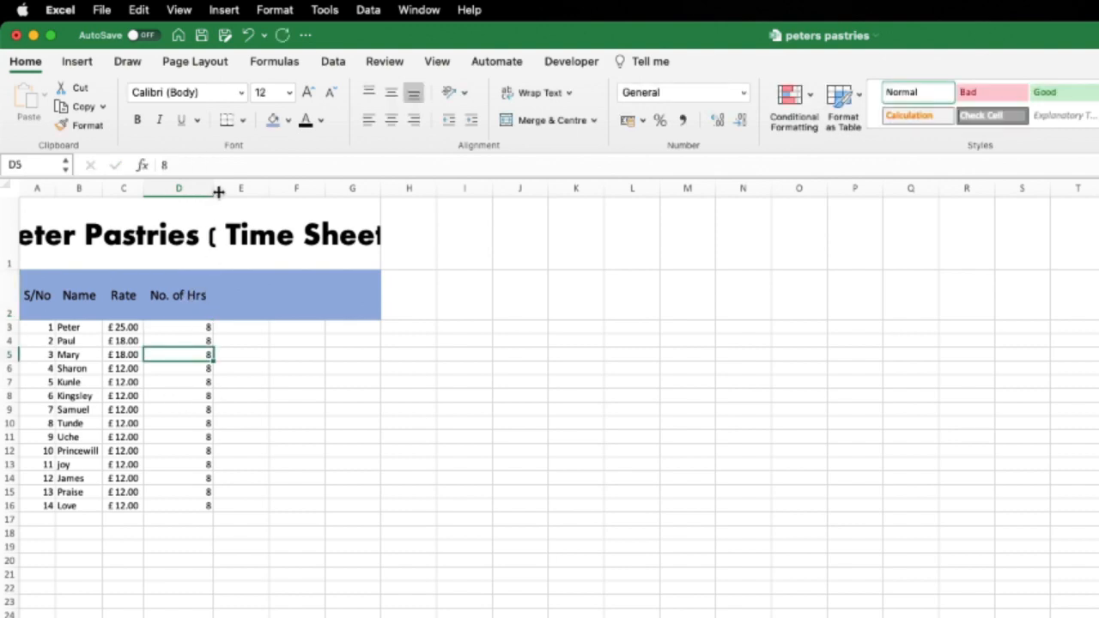
drag(218, 193, 203, 194)
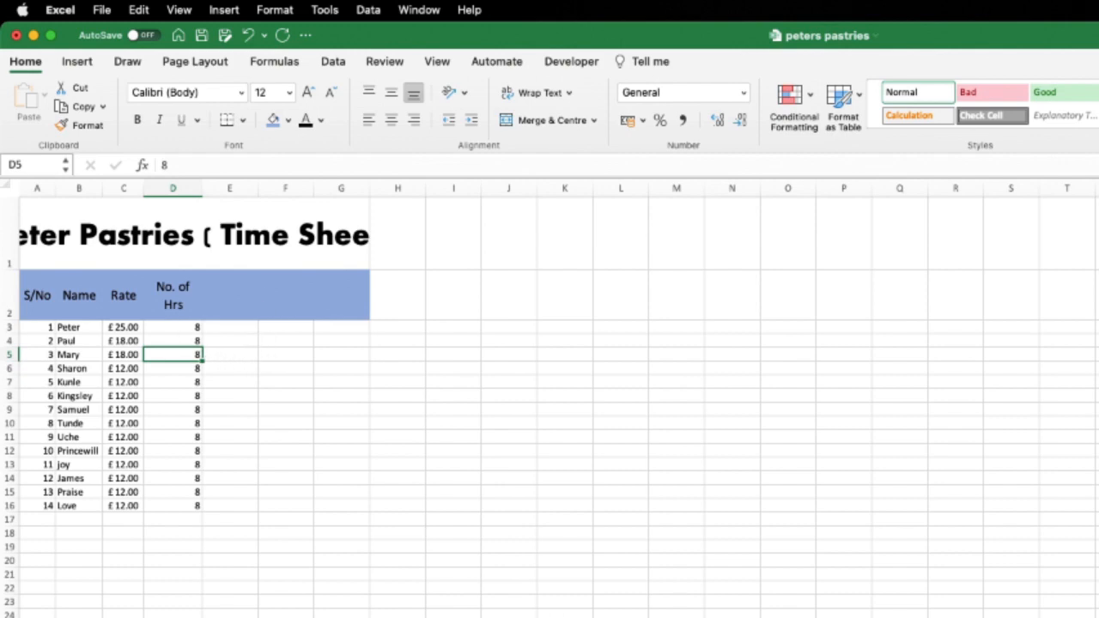
- Try widening column G and undo it, and reduce the title's font size by one increment to fit its merged cell
click(31, 206)
drag(370, 188, 393, 187)
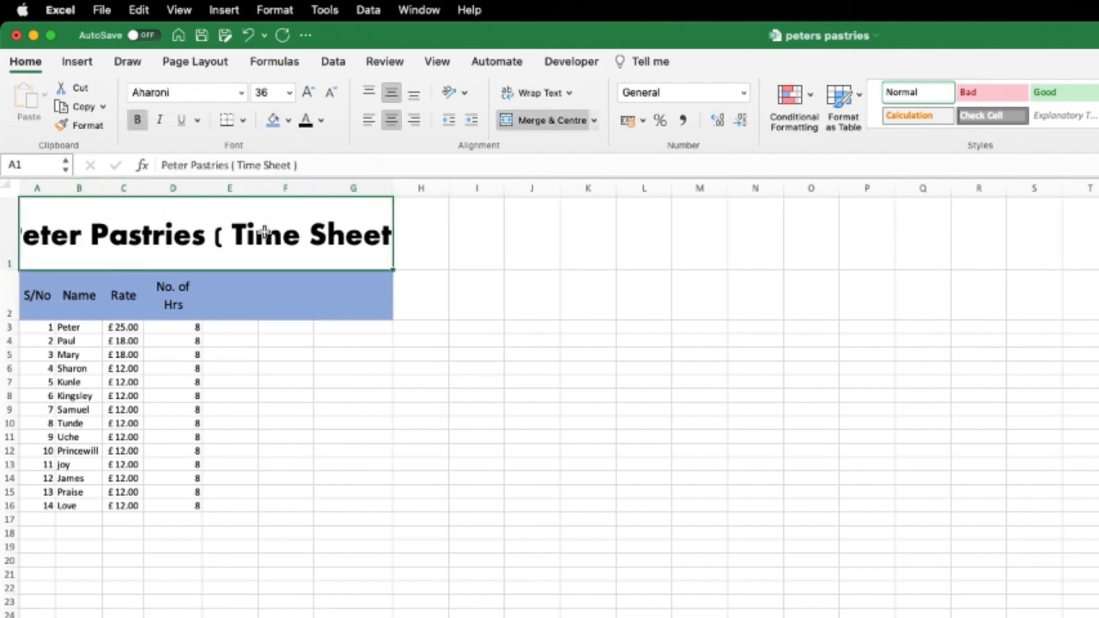
key(super+z)
click(326, 95)
click(341, 395)
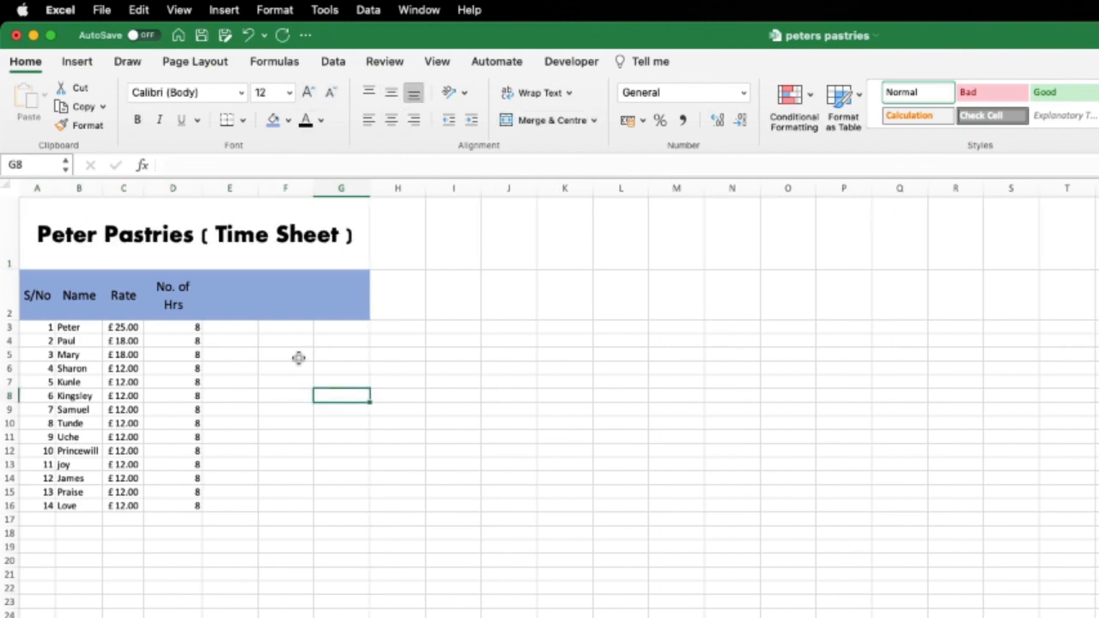
- Enter the heading "Total" in cell E2, beside the hours column
click(197, 341)
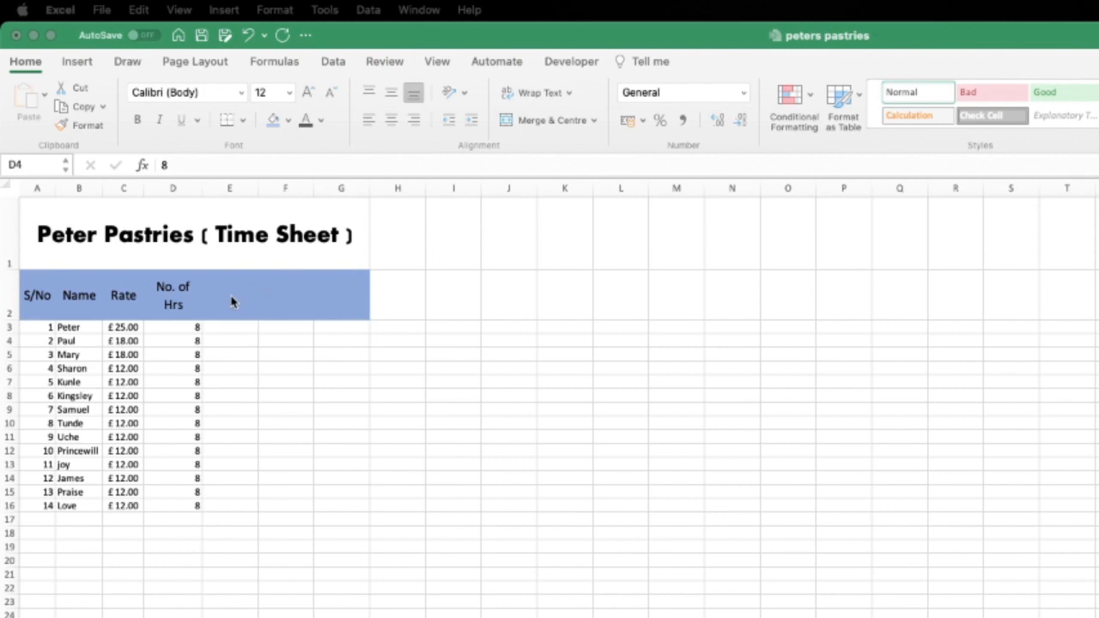
click(231, 302)
click(232, 297)
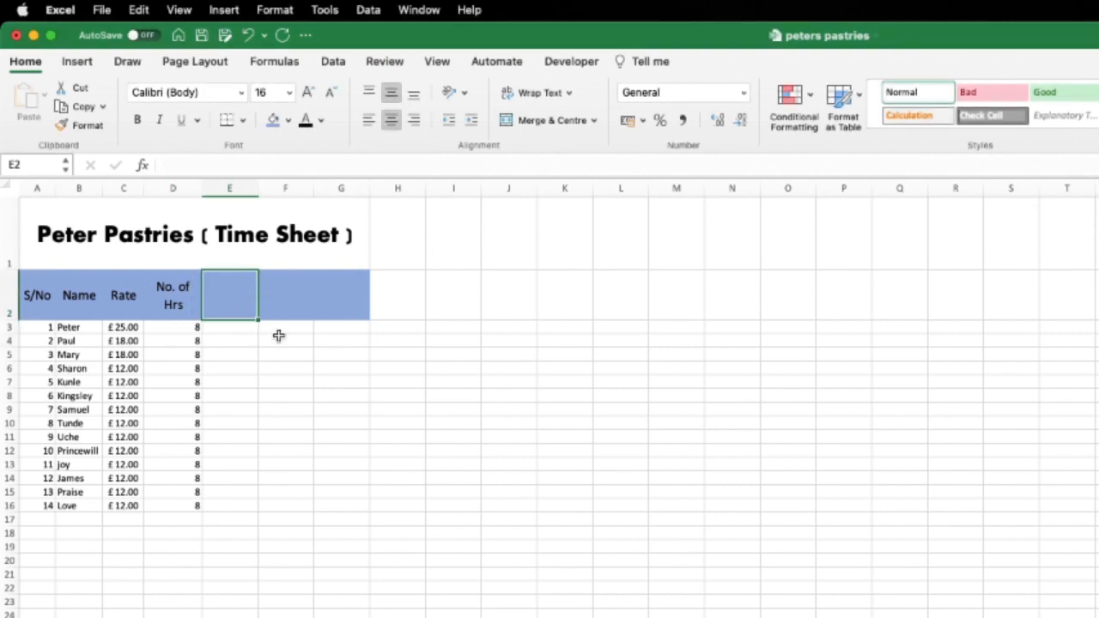
text(Total)
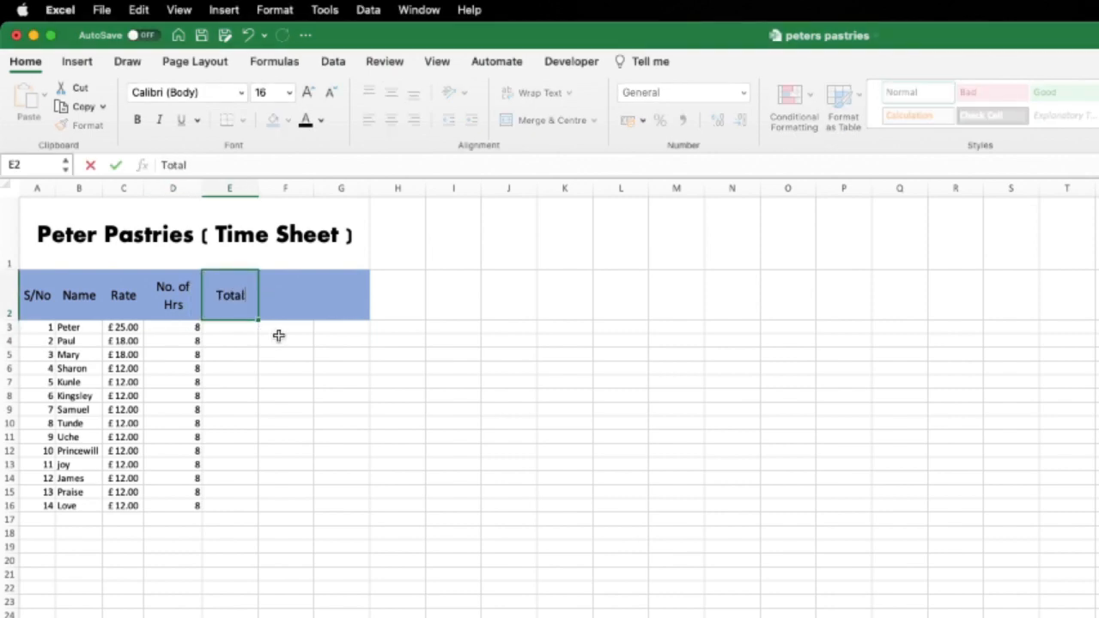
- Calculate the first employee's total in E3 with the constant formula =25*8 and review it
click(230, 328)
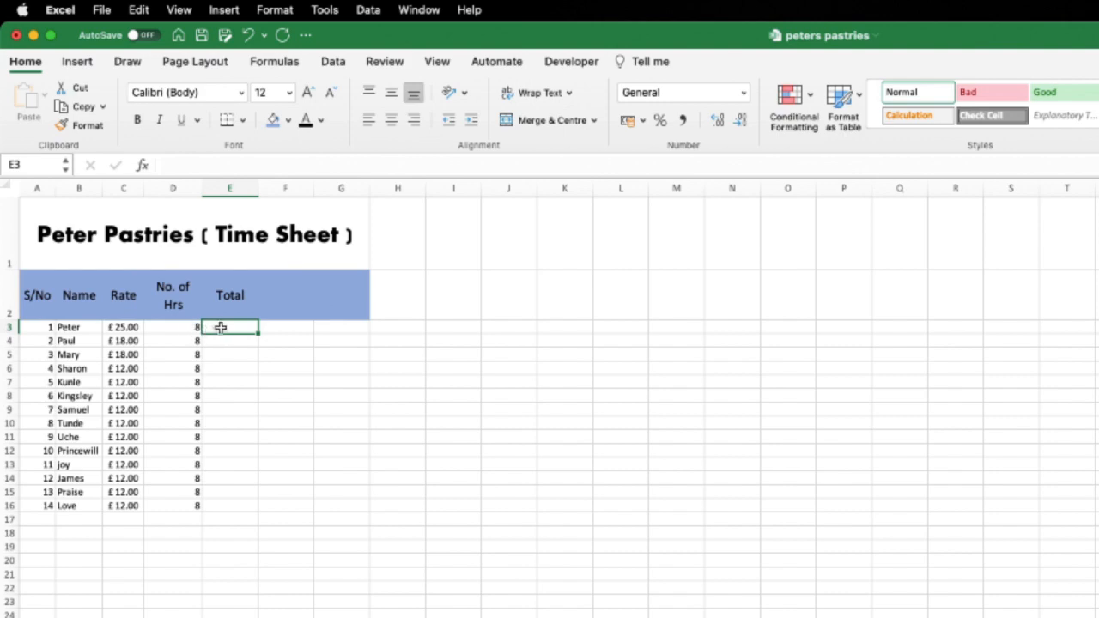
text(=25*8)
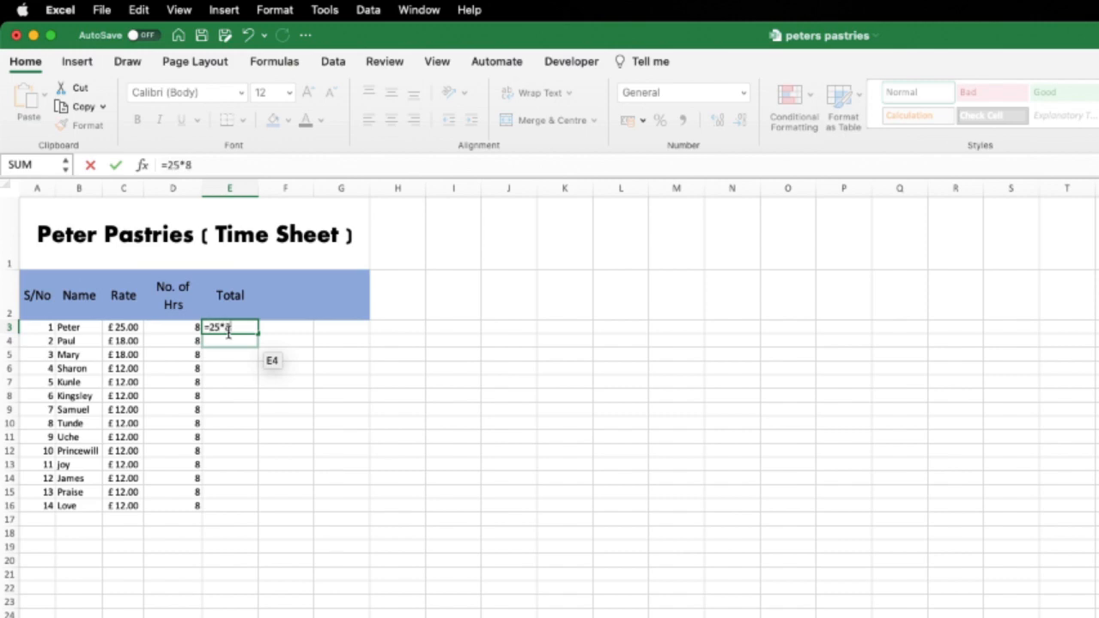
key(Return)
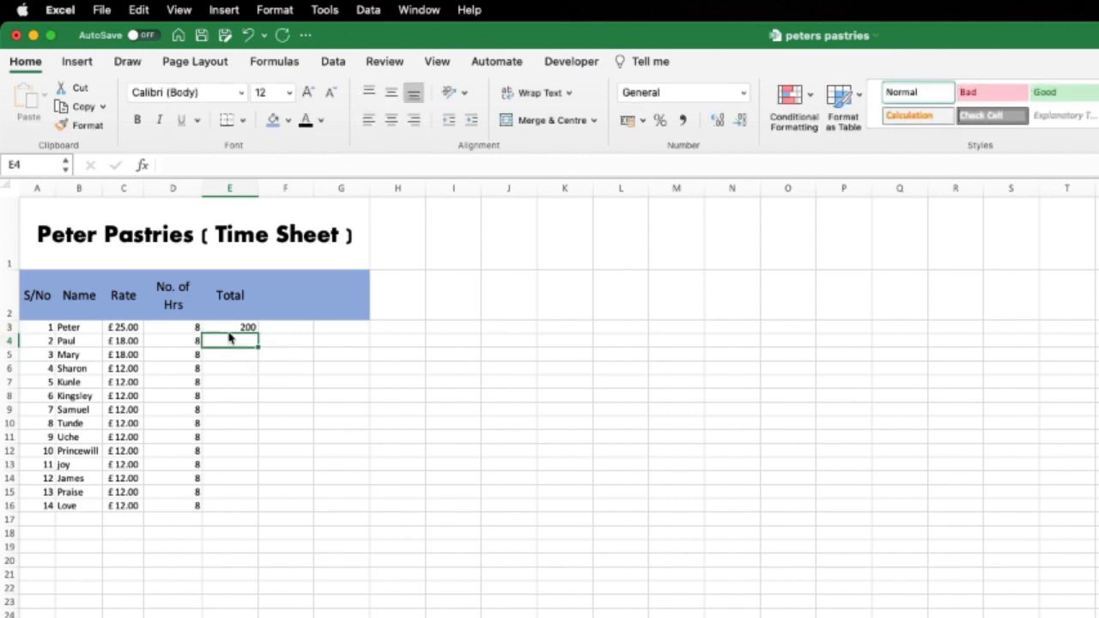
click(243, 328)
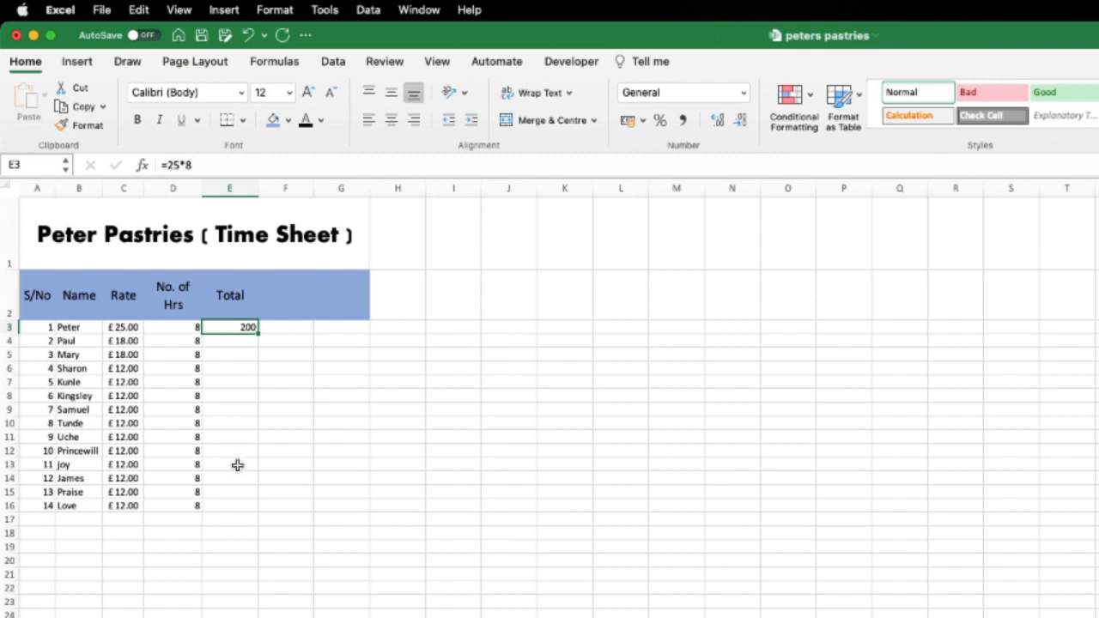
- Replace the calculation in E3 with the cell-reference formula =C3*D3
double_click(249, 328)
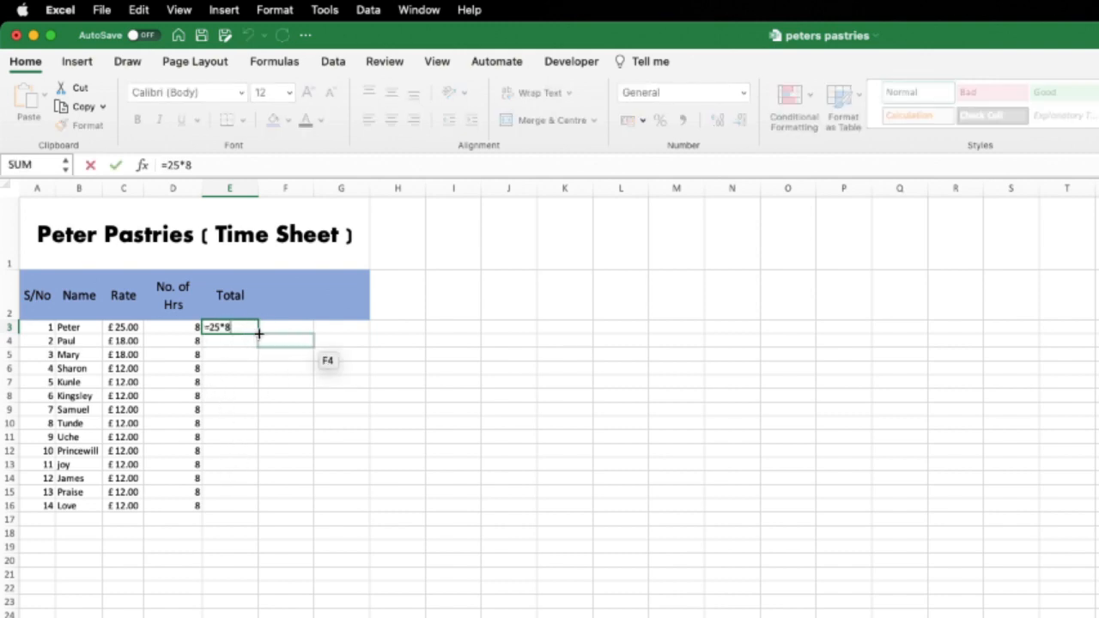
key(BackSpace)
key(BackSpace)
key(BackSpace)
key(BackSpace)
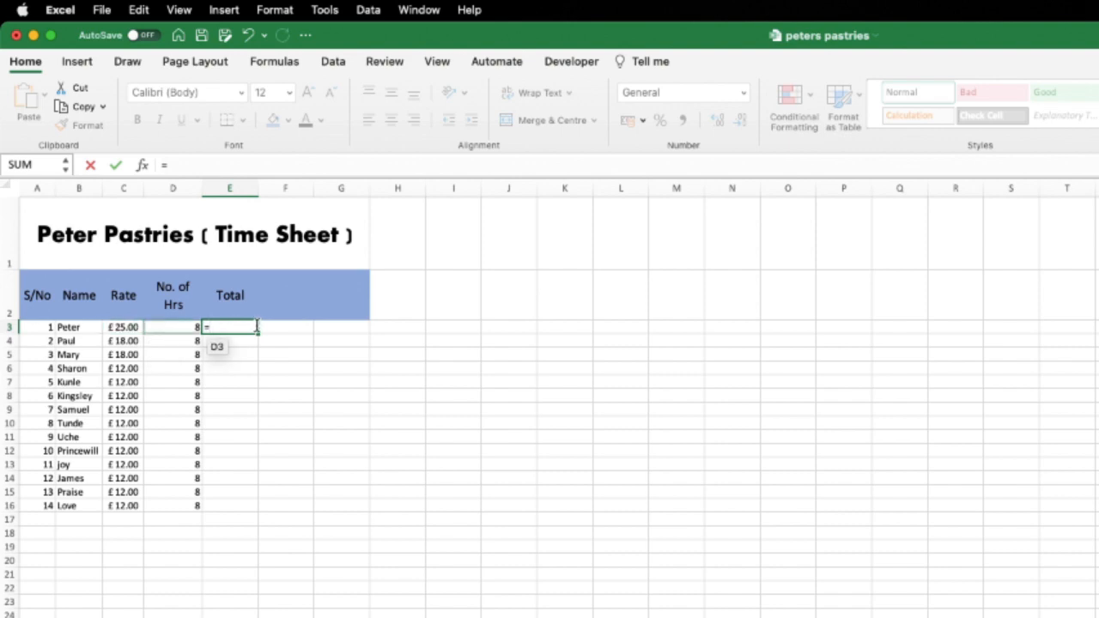
text(c3)
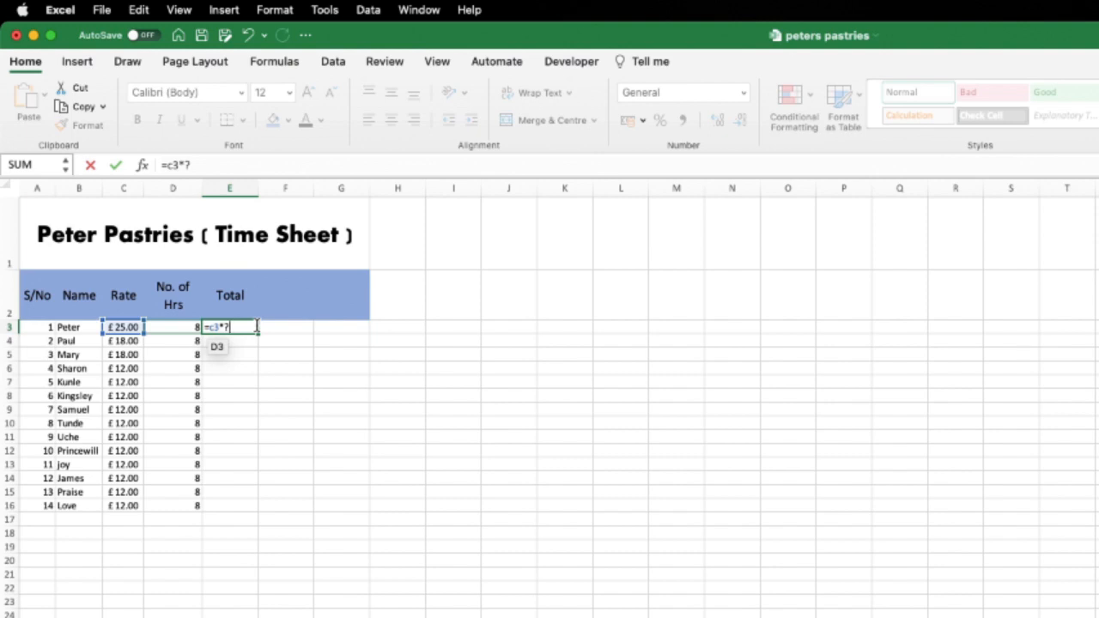
text(*d3)
key(Return)
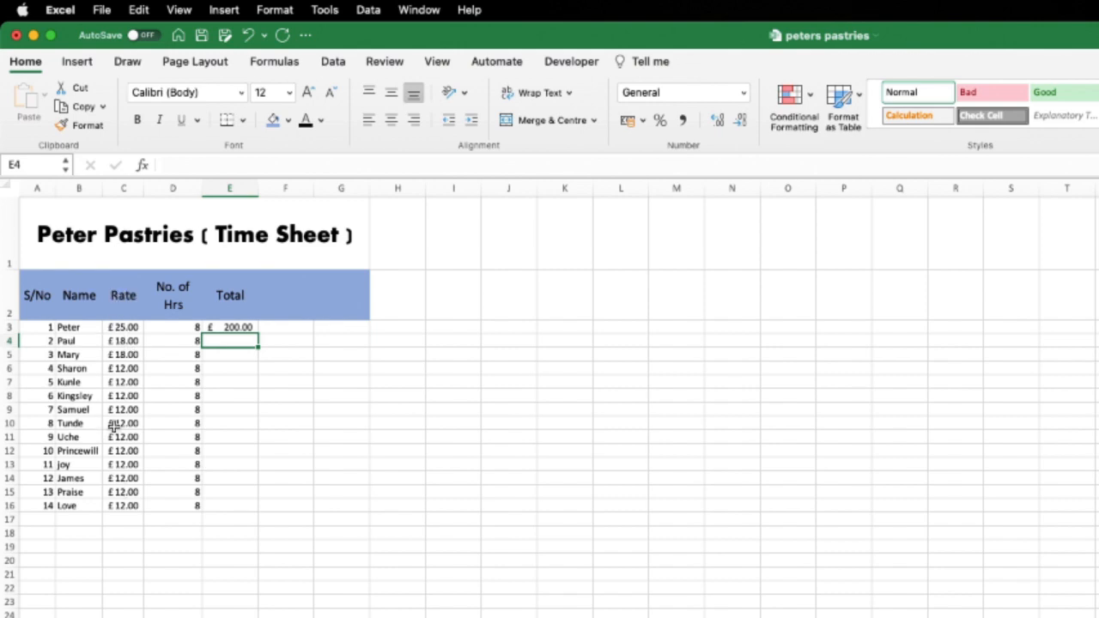
- Fill the total formula from E3 down to E8 and compare the formulas in E3 and E4
click(237, 327)
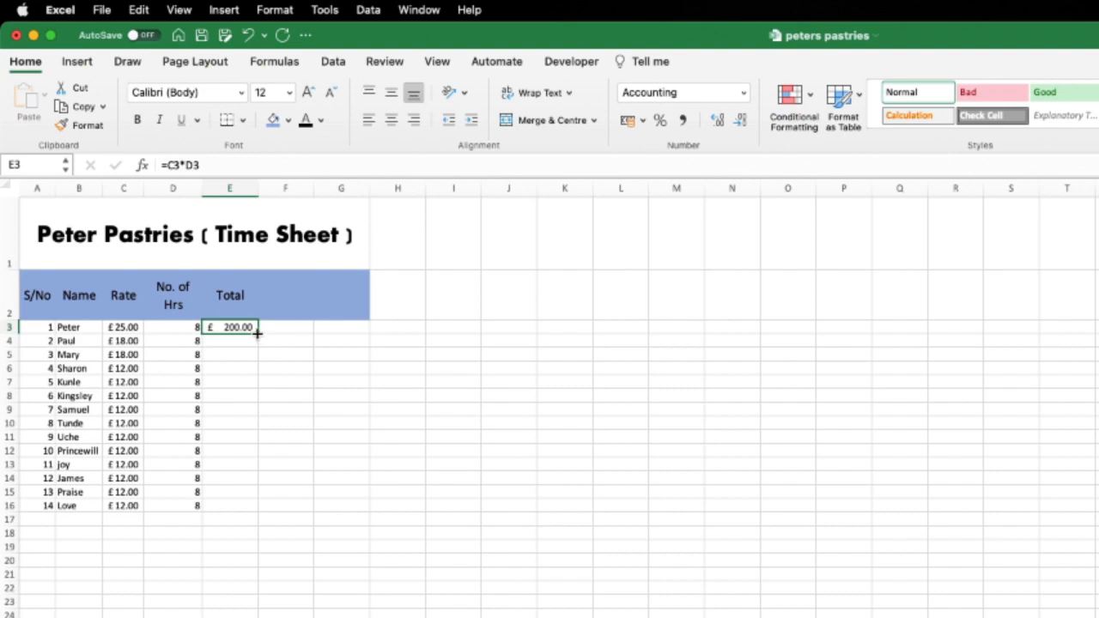
drag(256, 333, 251, 396)
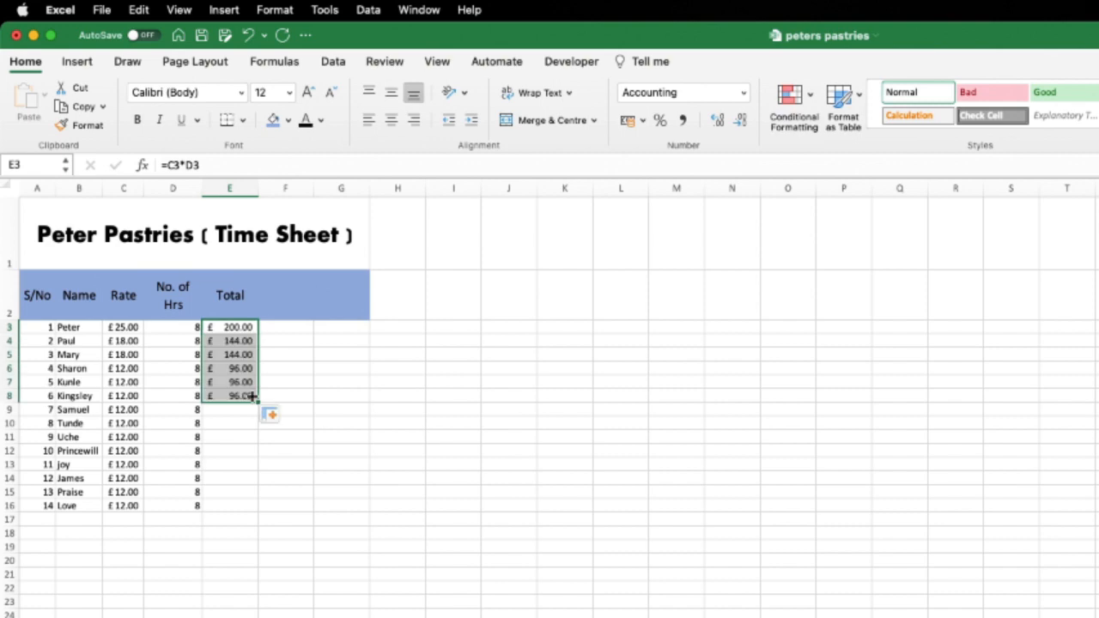
click(232, 327)
click(230, 341)
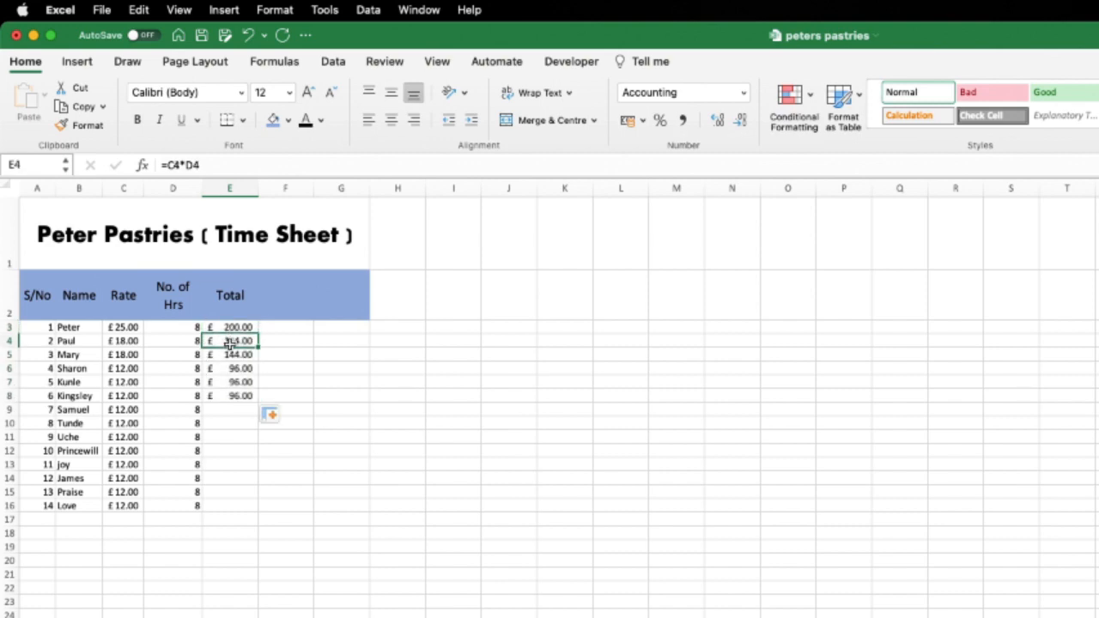
click(233, 327)
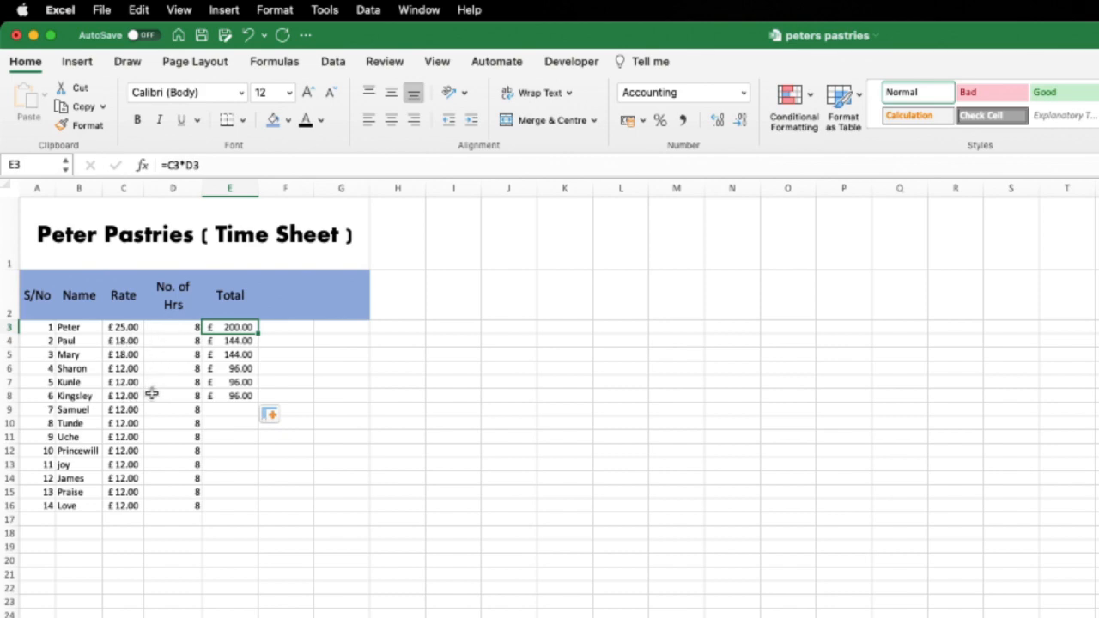
- Extend the total formula from E8 down to E16 and check the formulas in E4 and E5
click(243, 396)
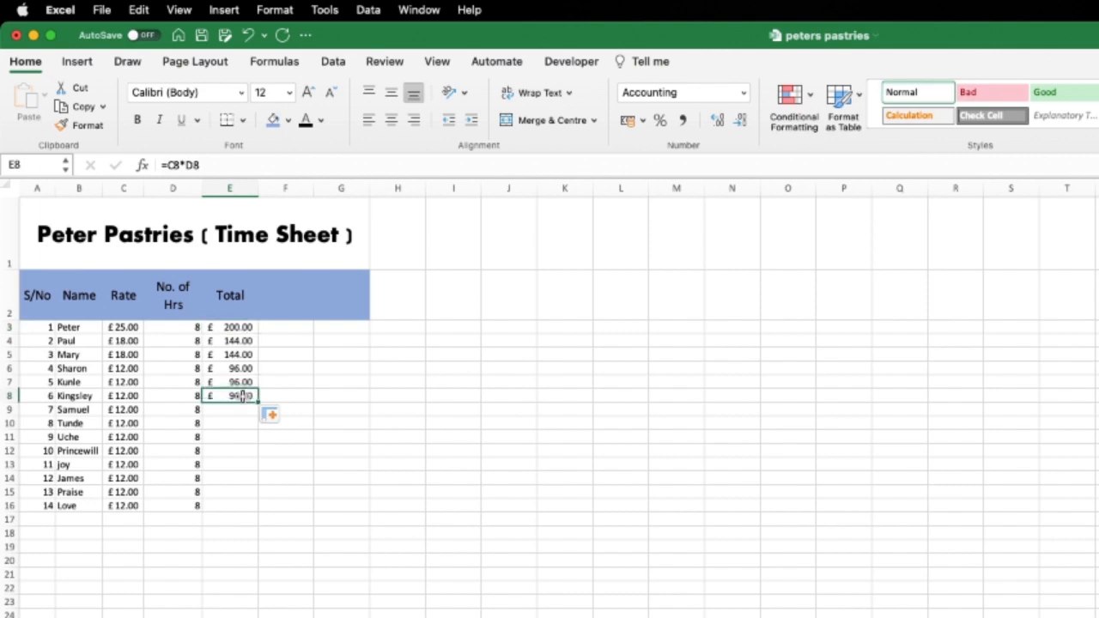
double_click(257, 401)
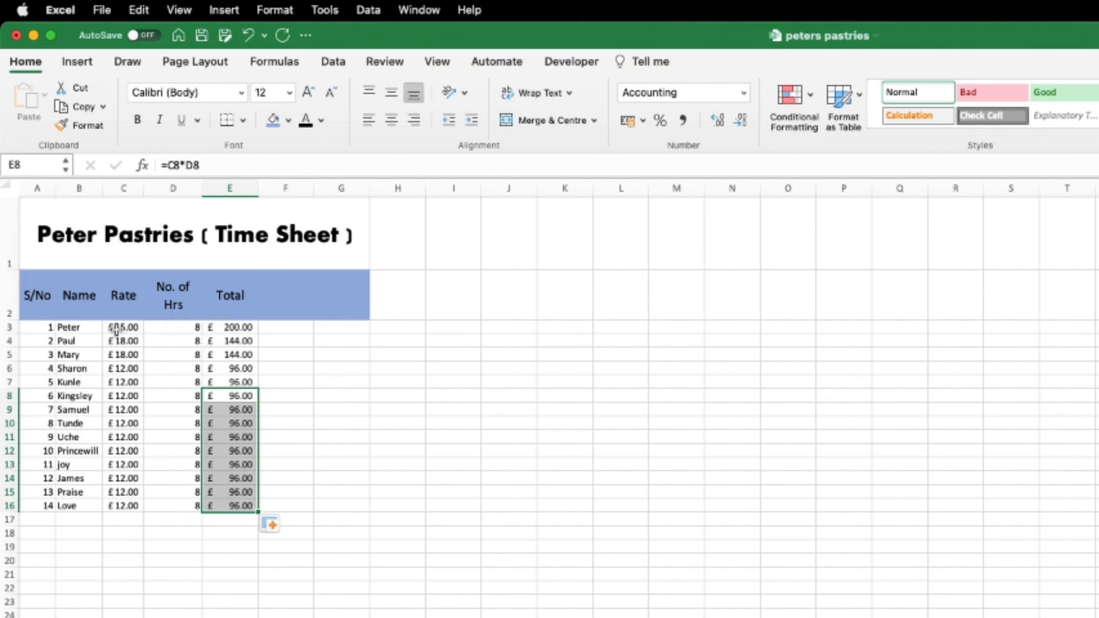
click(231, 341)
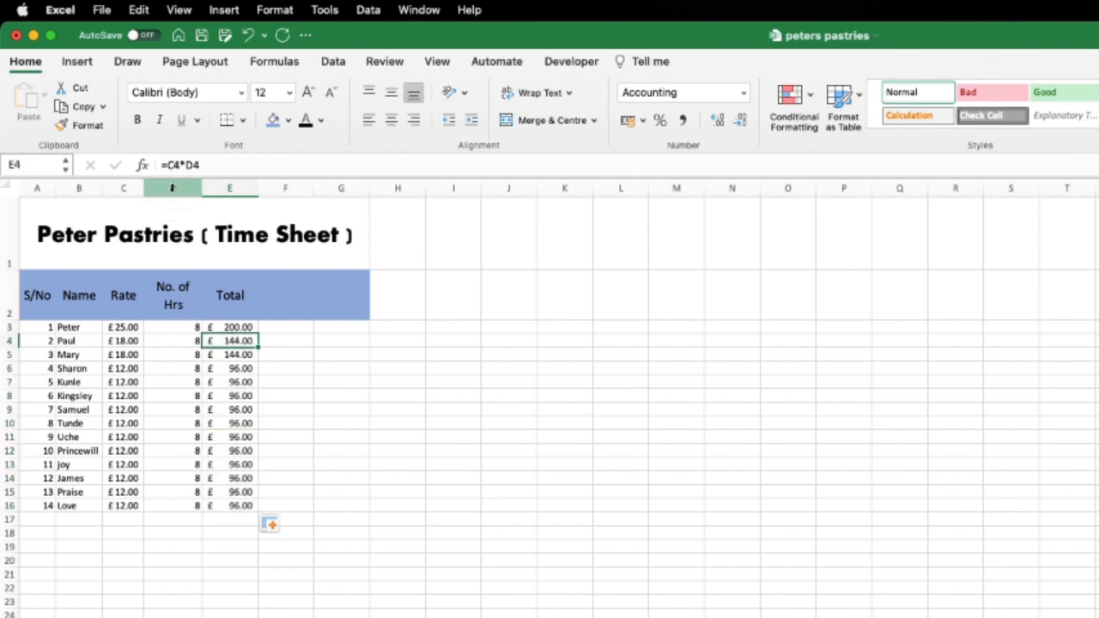
click(225, 355)
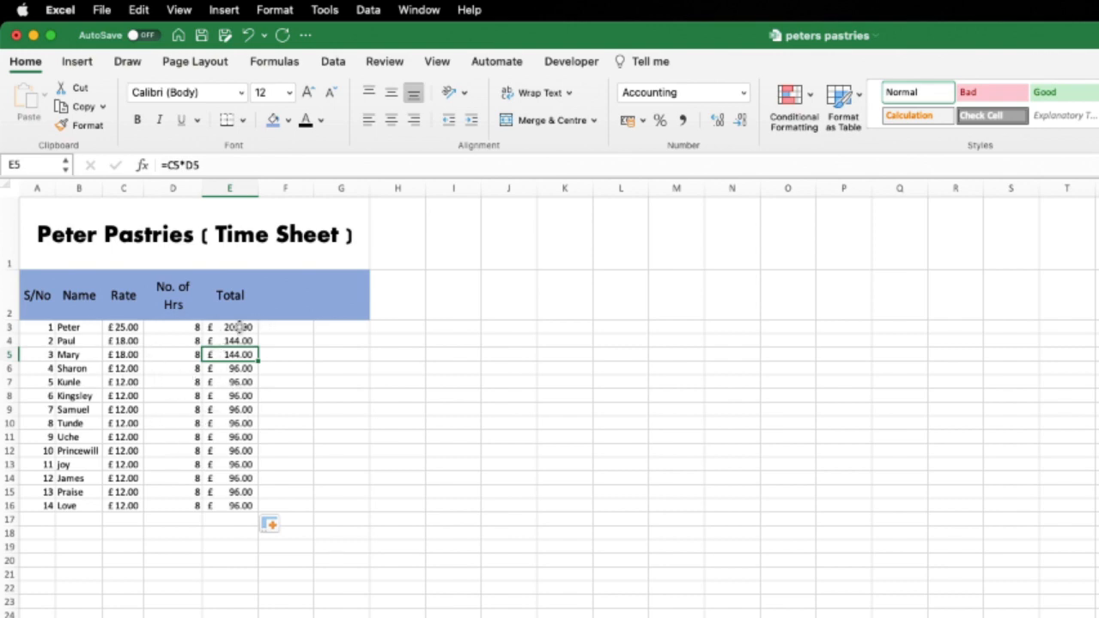
- Set up a tax rate beside the table, with the label "Tax" in I2 and the value 20 in J2
click(457, 311)
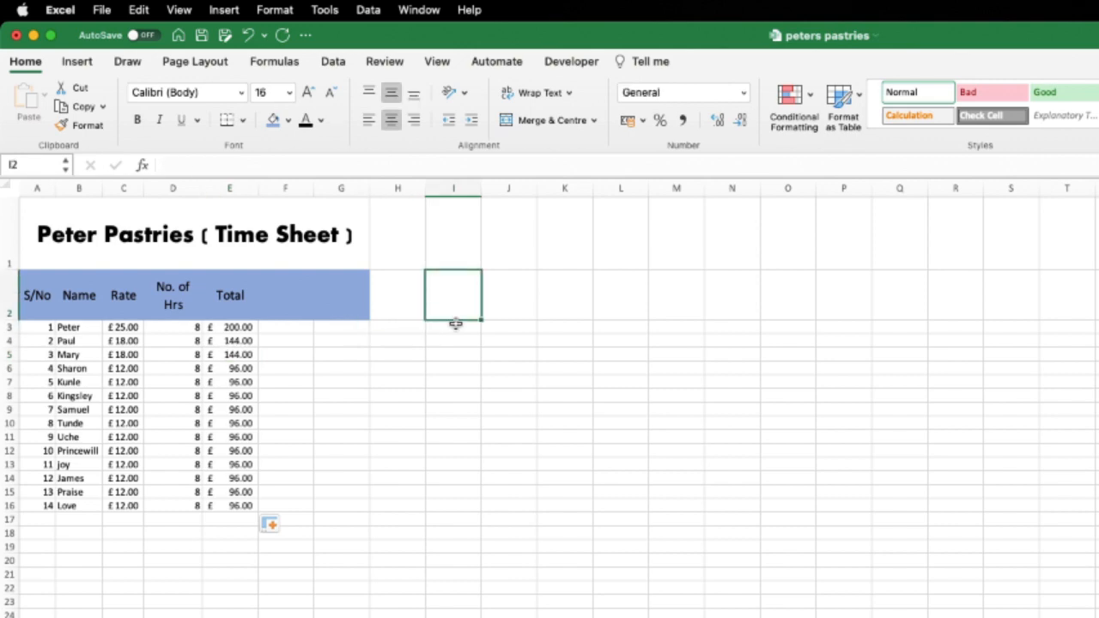
text(Tax)
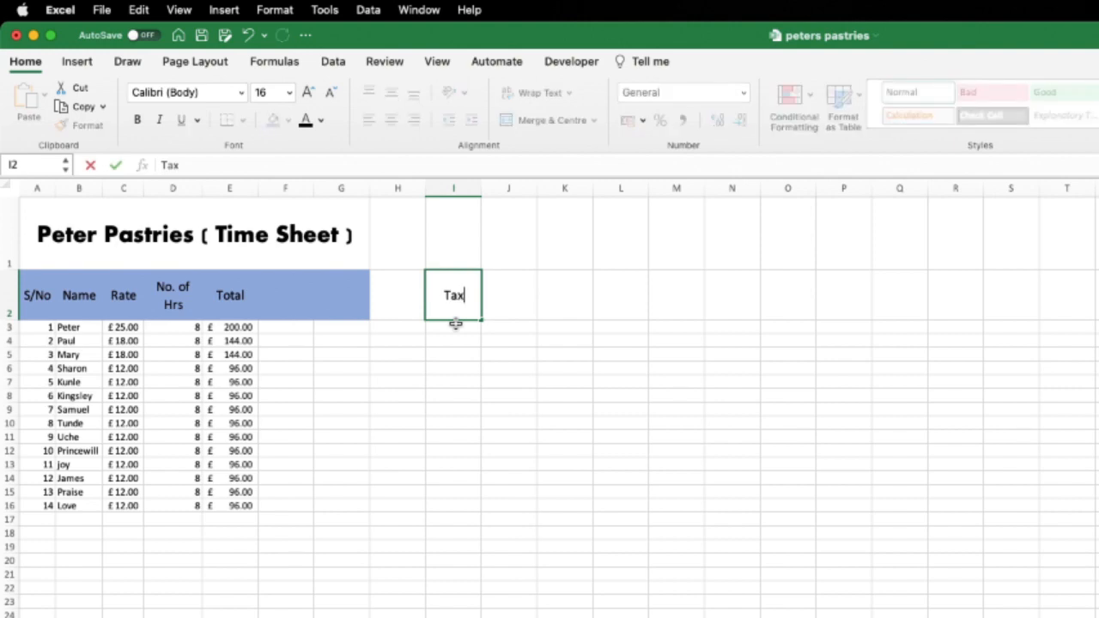
click(508, 311)
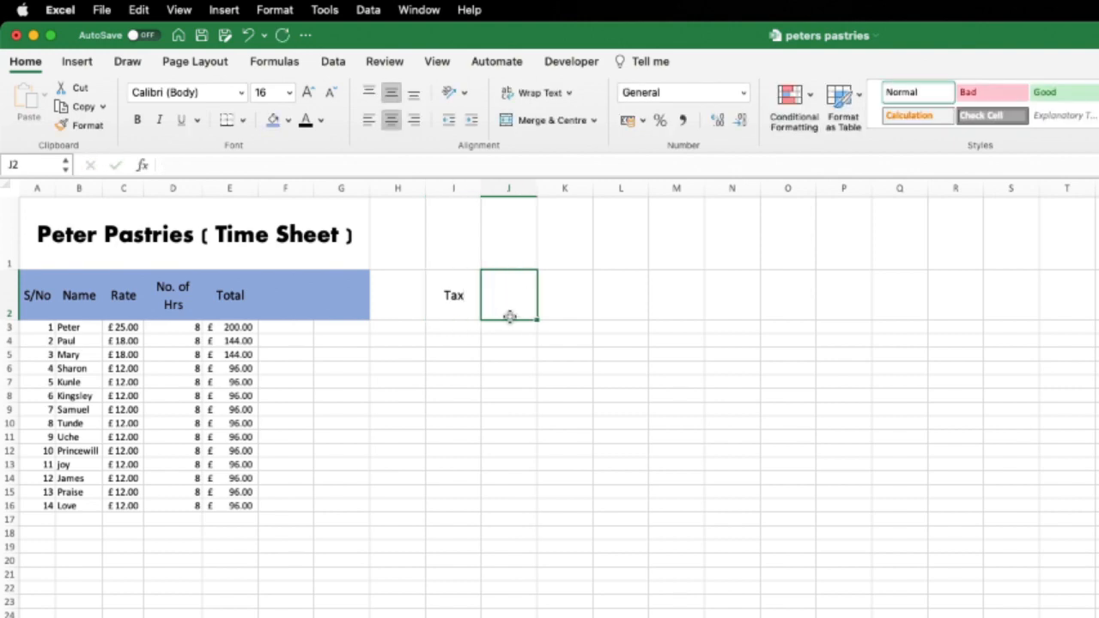
text(20)
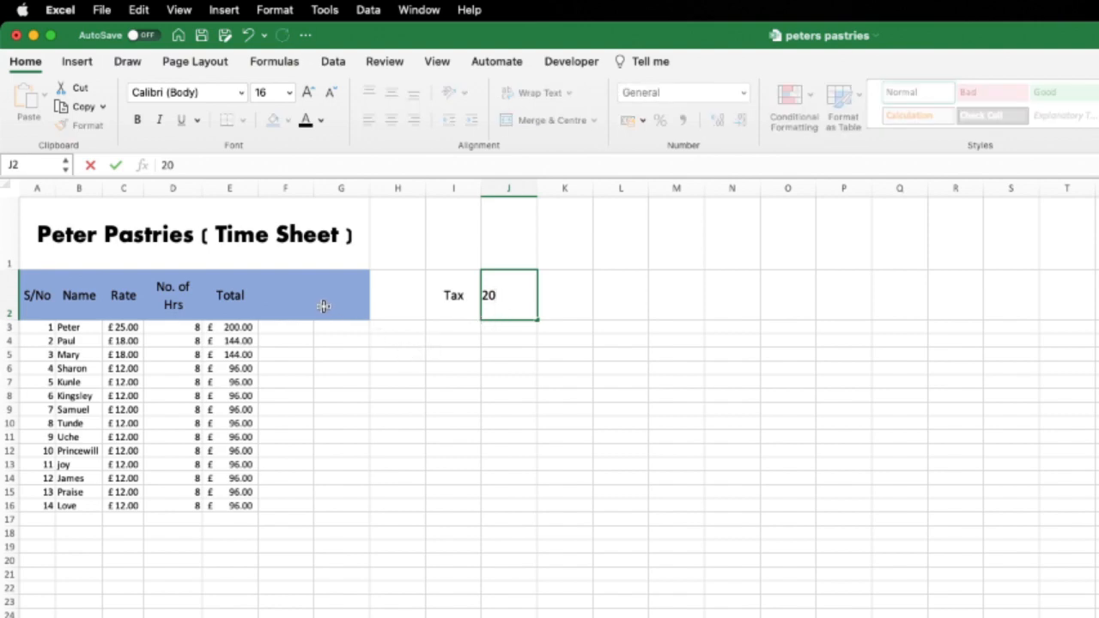
- Enter the heading "Tax Deduction" in cell F2
click(285, 307)
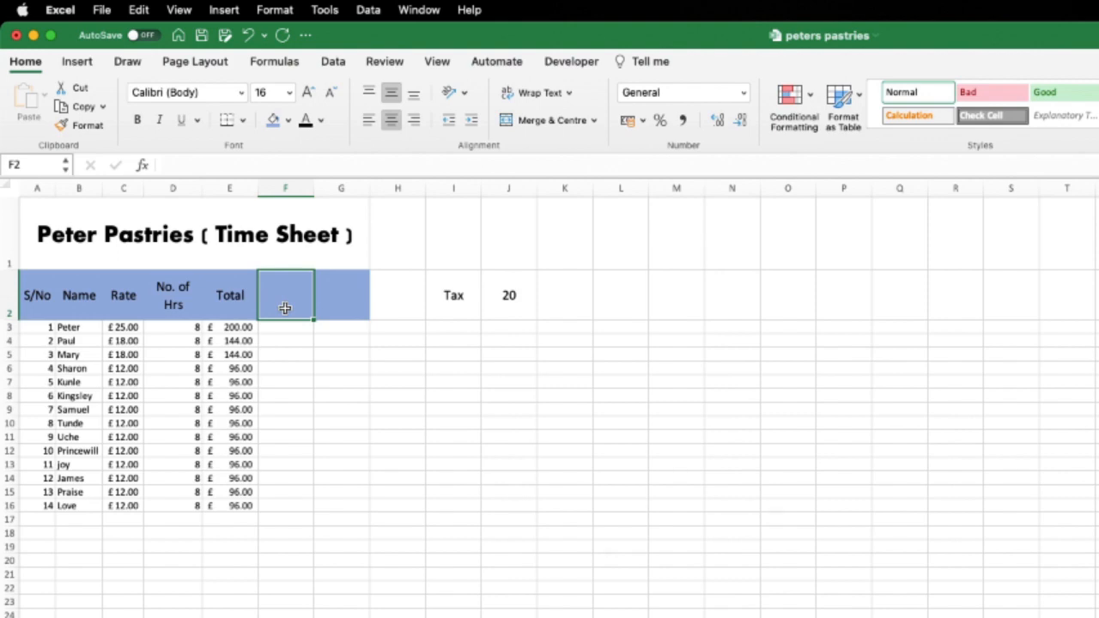
text(Ta)
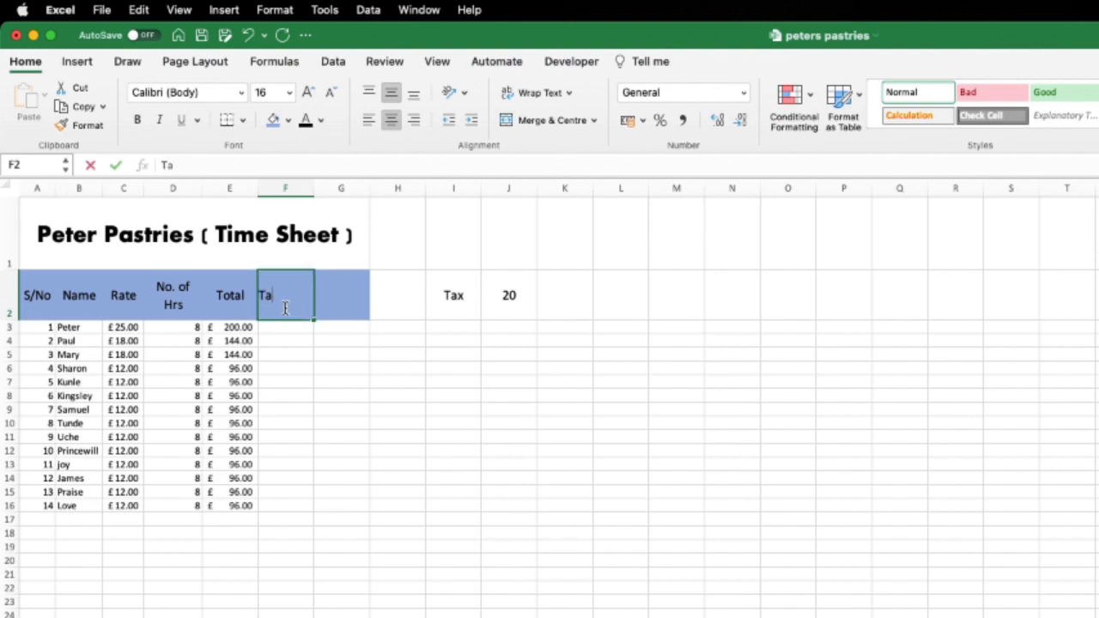
text(x Ded)
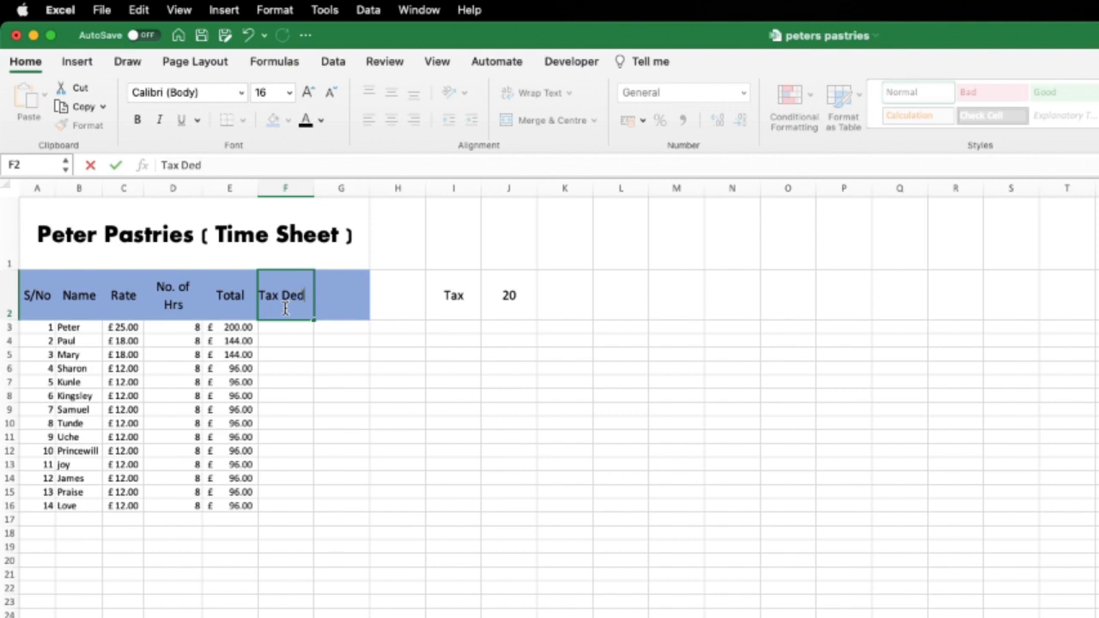
text(uction)
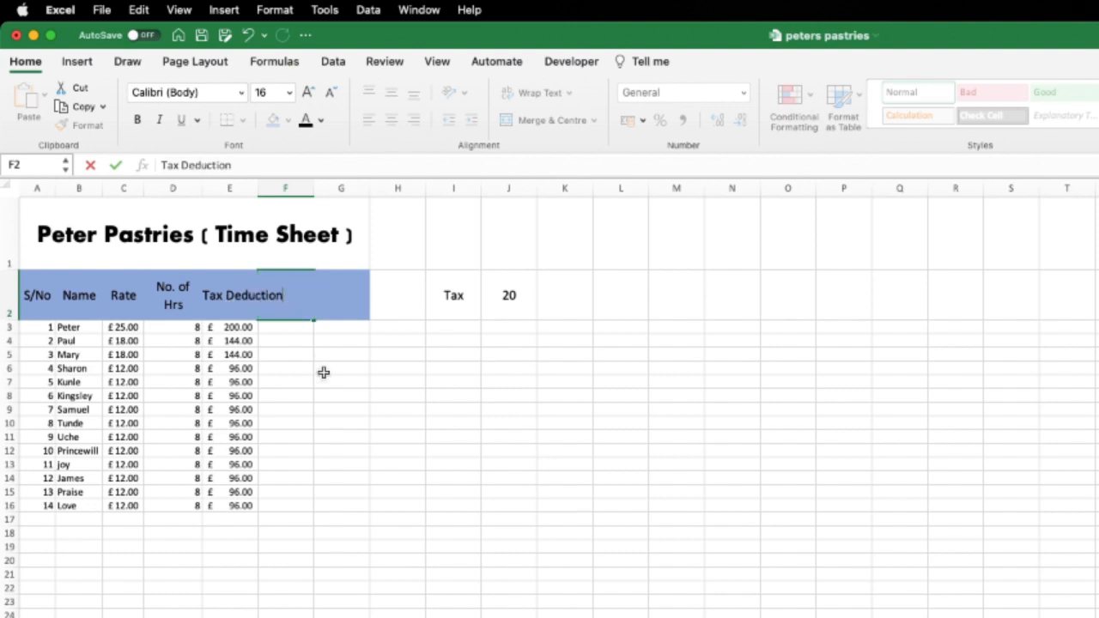
click(321, 378)
- Wrap the text of the F2 heading and widen column F slightly so it fits on two lines
click(278, 291)
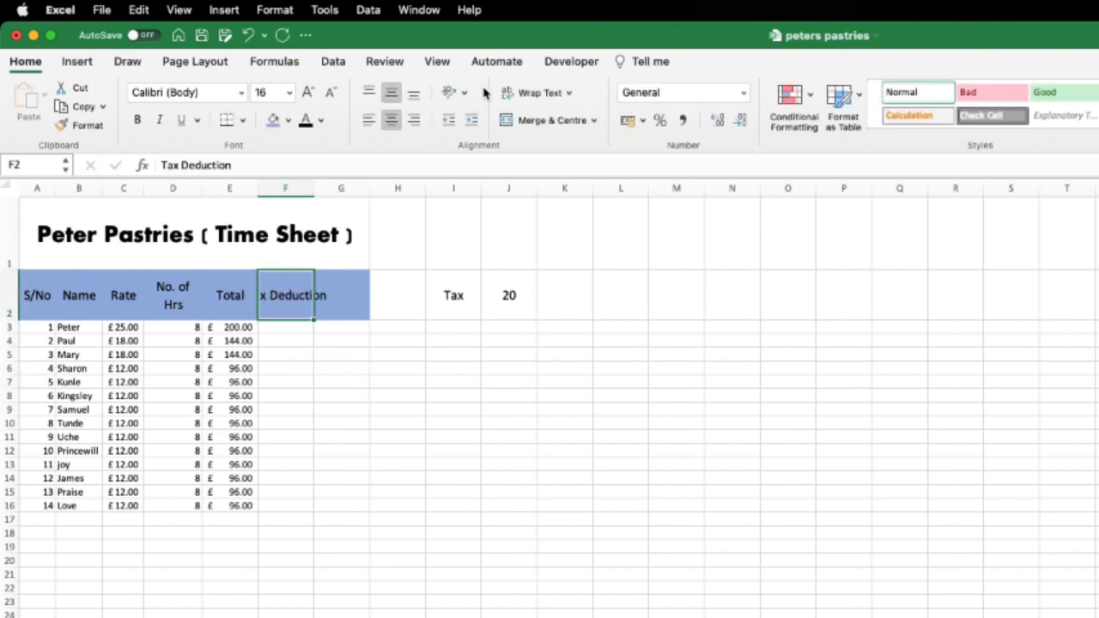
click(531, 92)
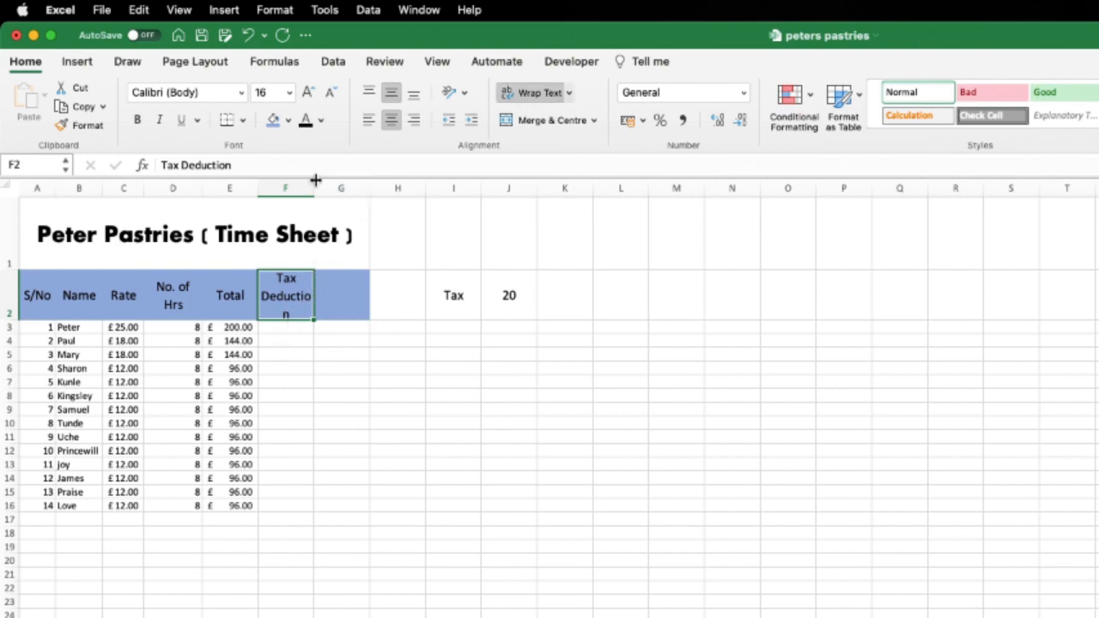
drag(314, 187, 323, 187)
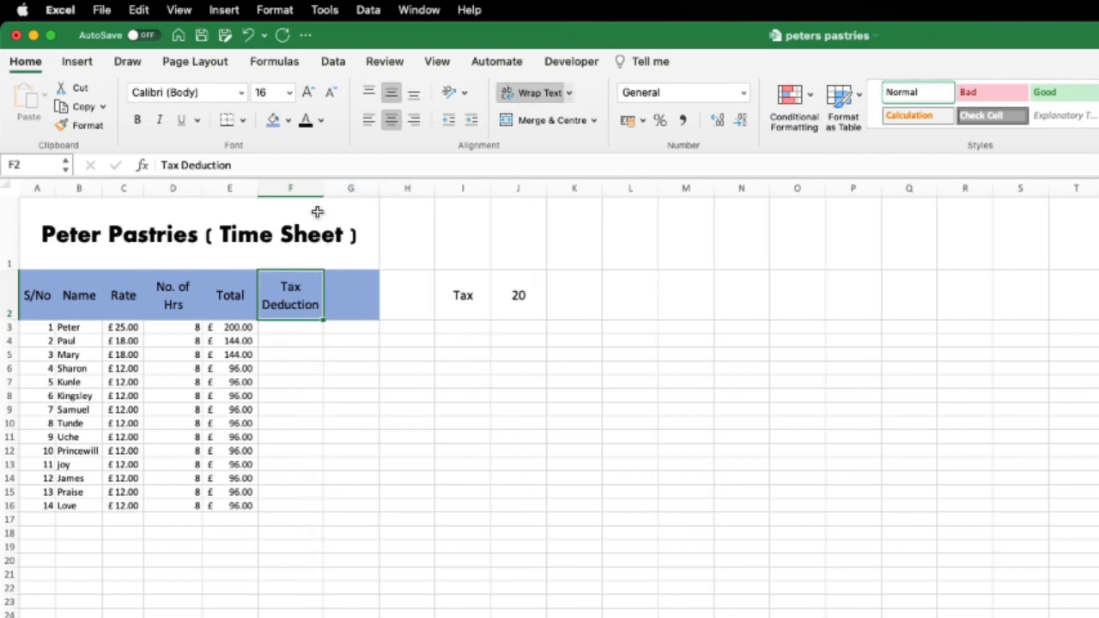
- Enter the formula =(20/100)*E3 in F3 to calculate the first employee's tax deduction, and check it
click(292, 328)
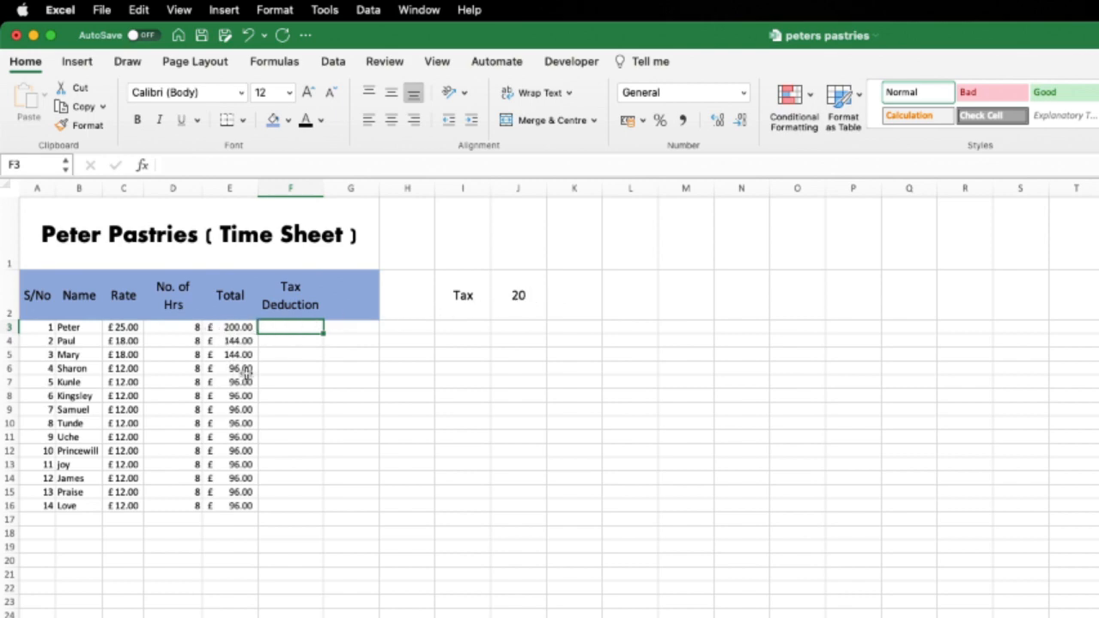
double_click(277, 327)
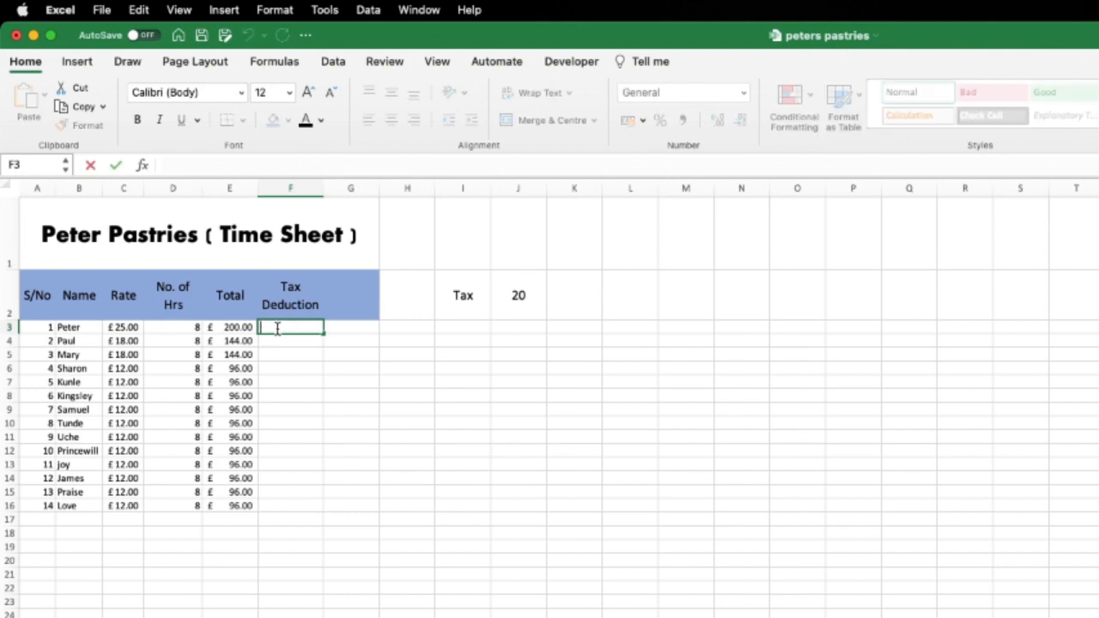
text(=(20/)
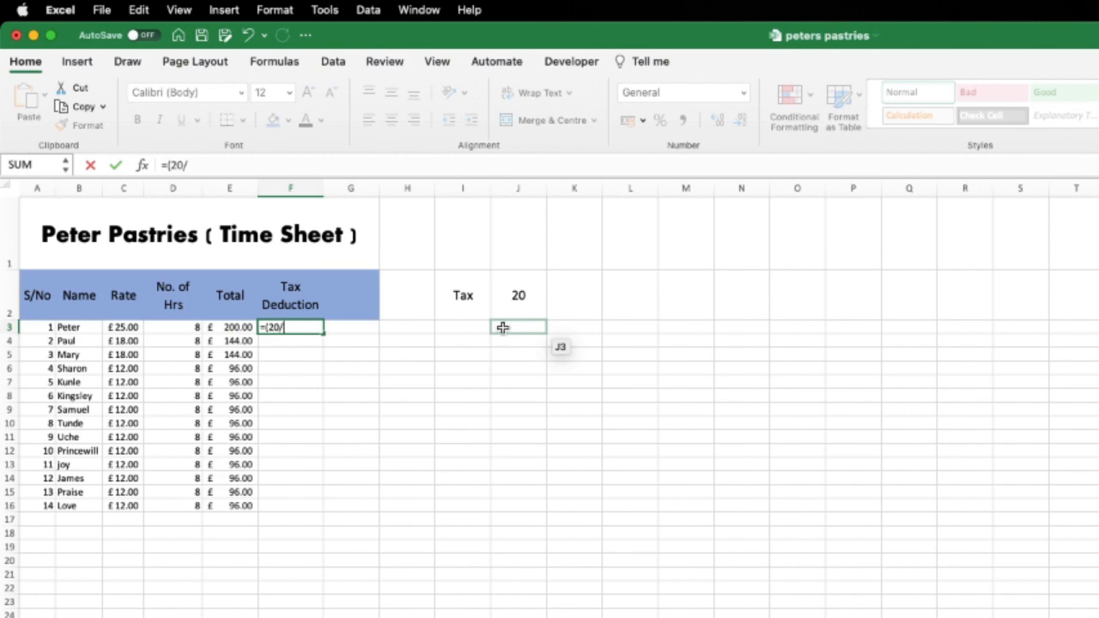
text(100)*)
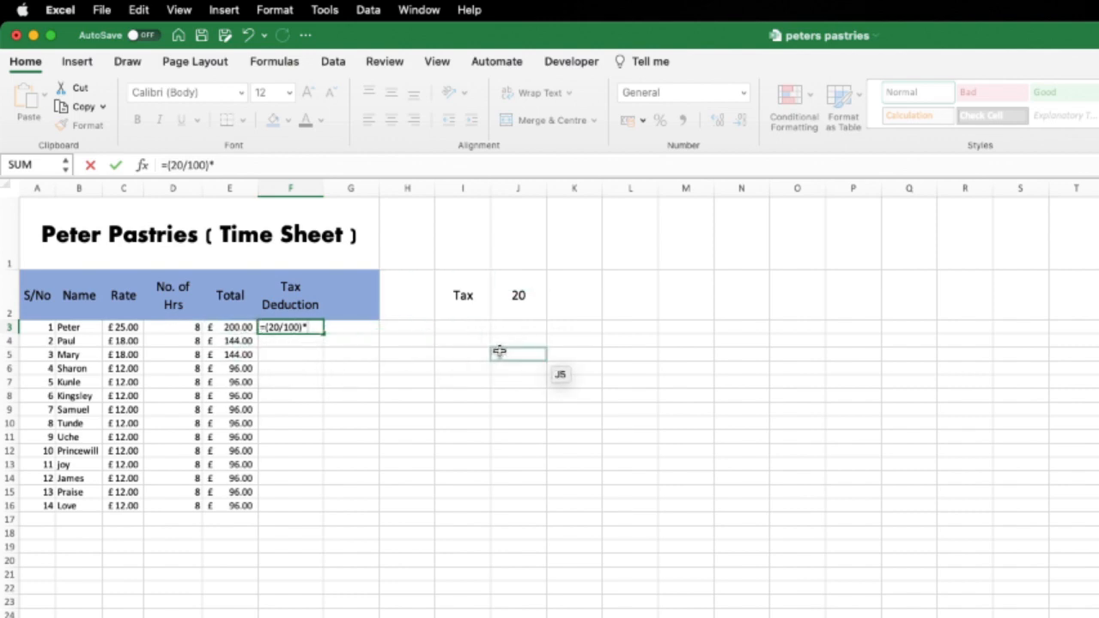
text(e3)
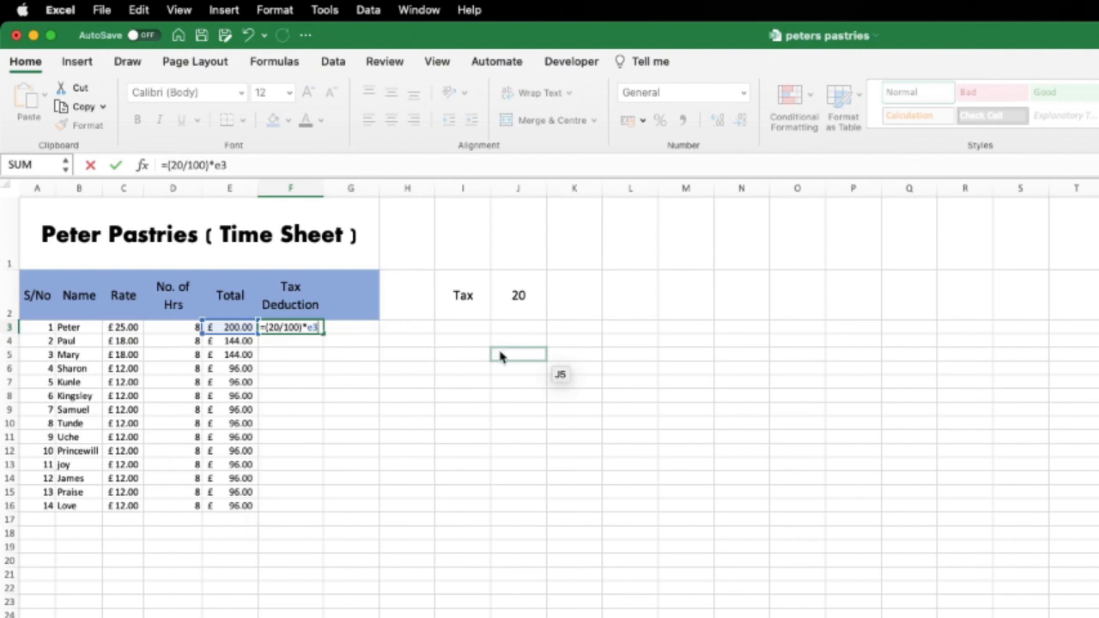
key(Return)
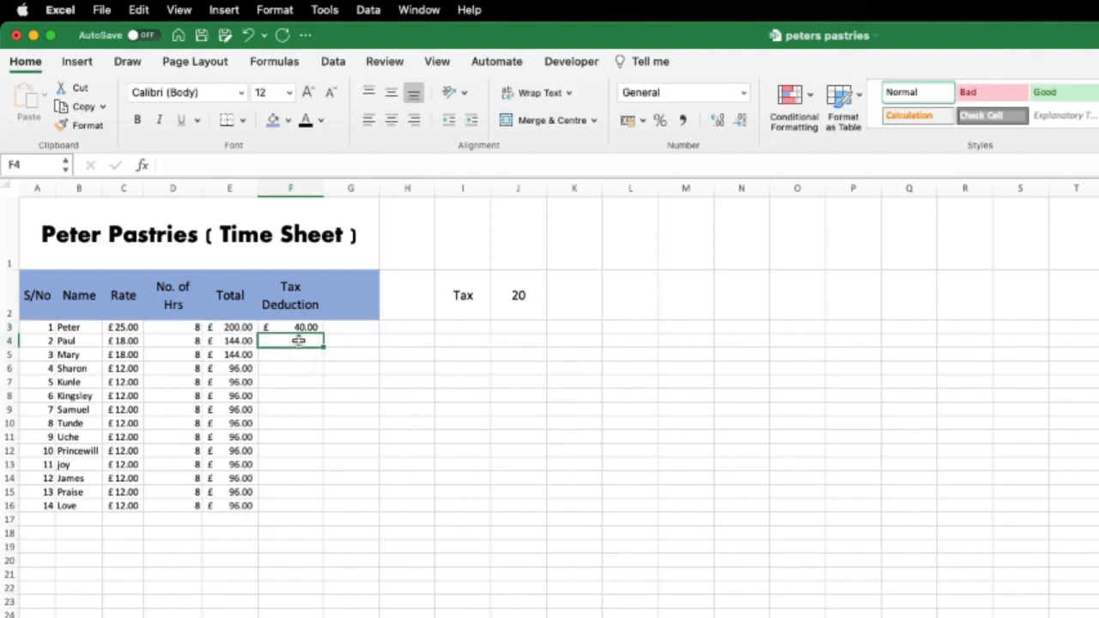
click(296, 327)
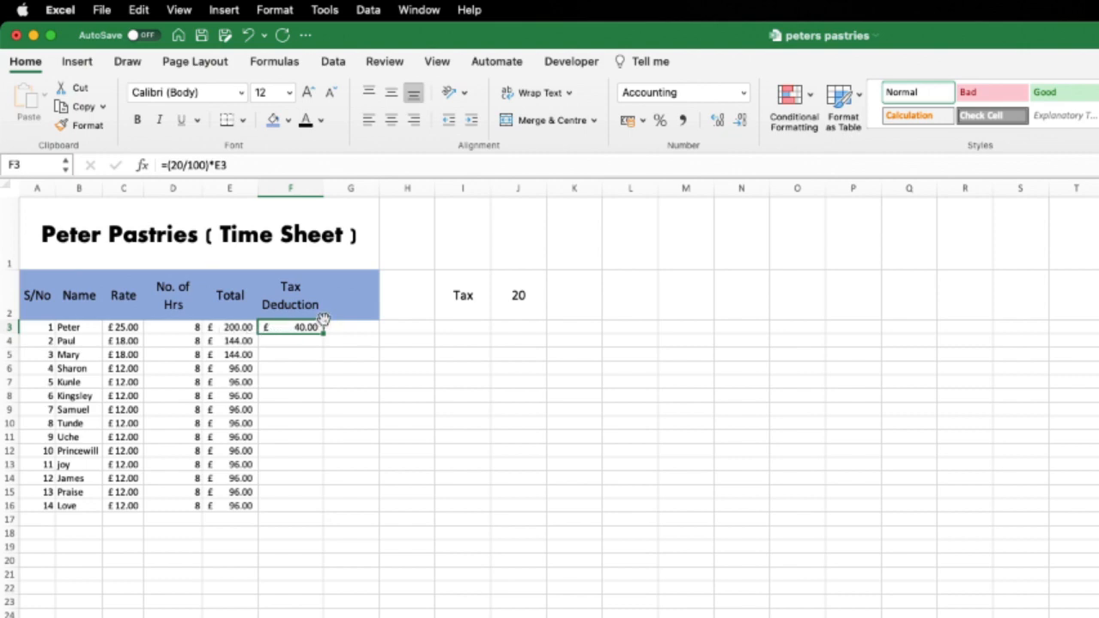
- Set the tax rate in J2 to 18
click(517, 295)
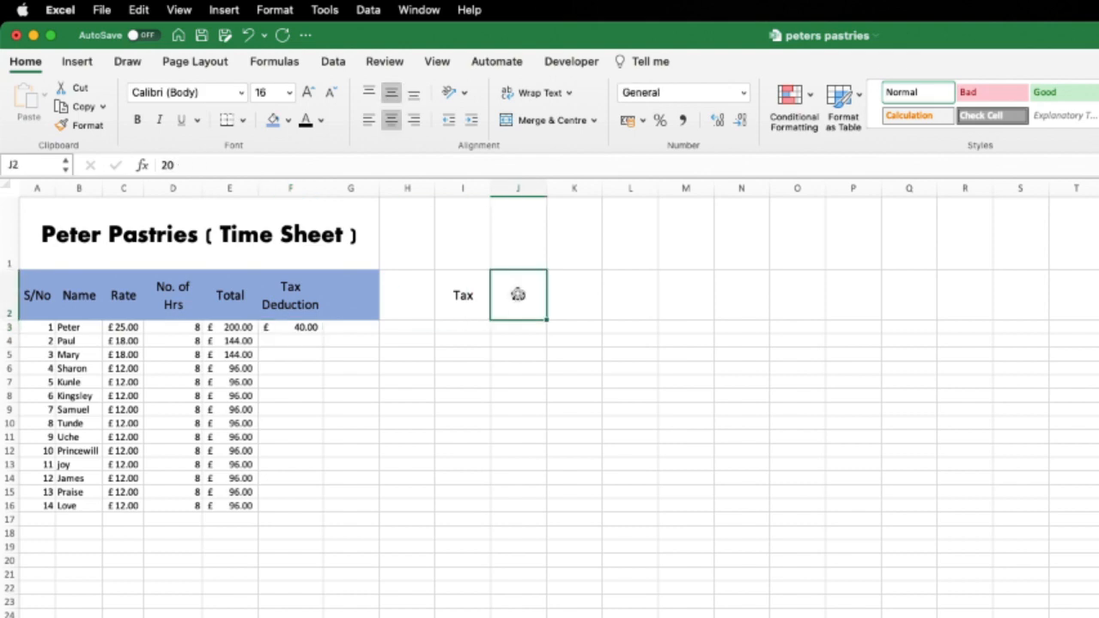
double_click(518, 295)
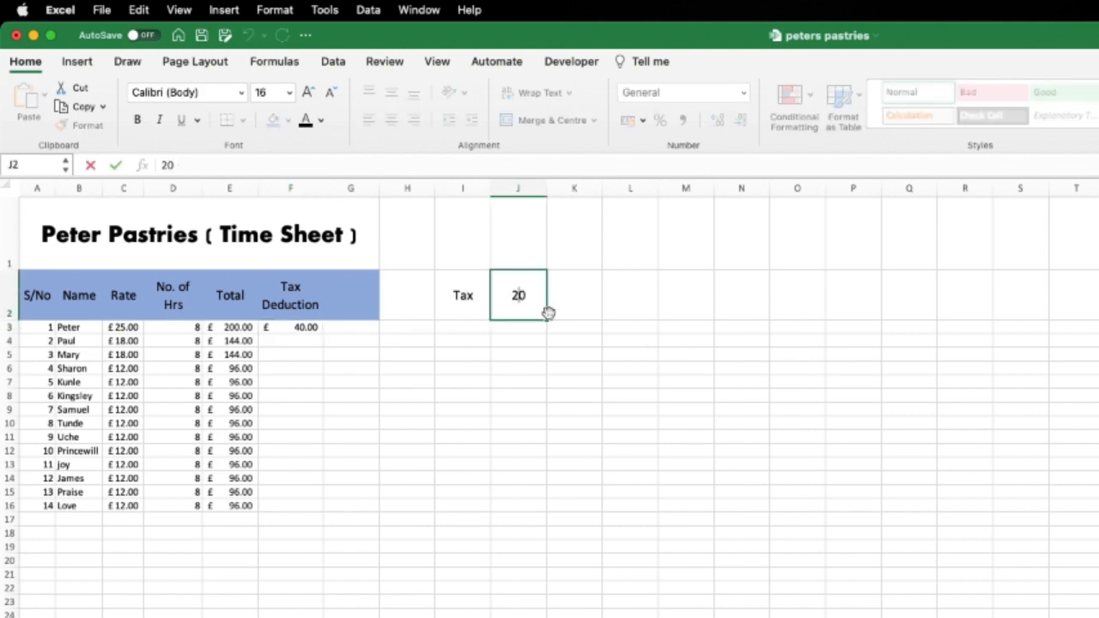
key(BackSpace)
text(18)
key(Delete)
click(371, 362)
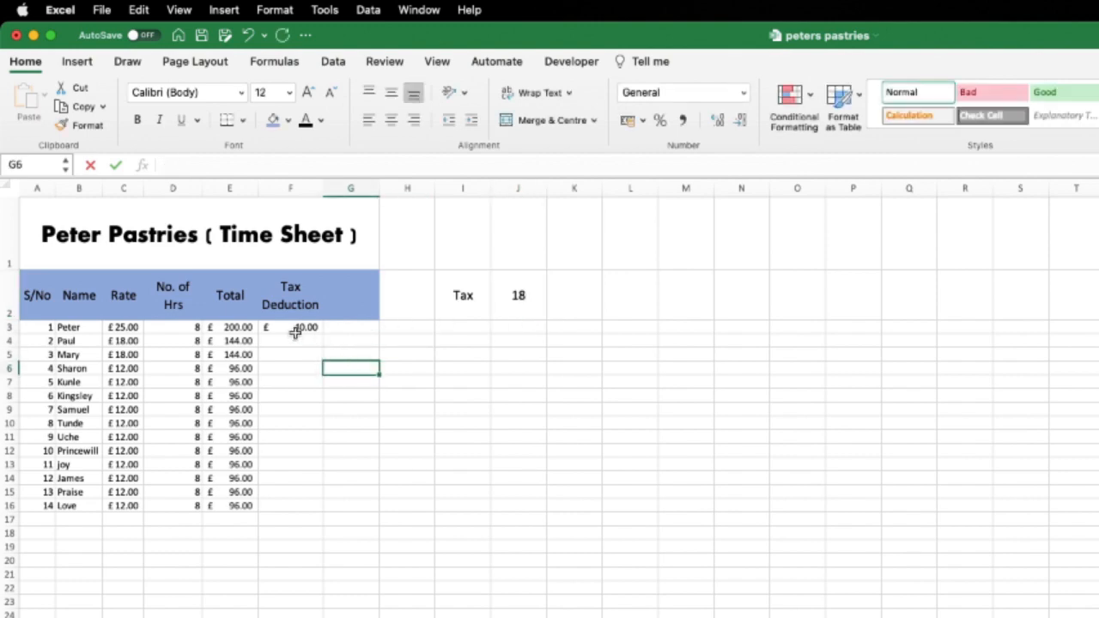
- Replace the fixed 20 in the F3 formula with a reference to the tax rate cell, making it =(J2/100)*E3
click(293, 331)
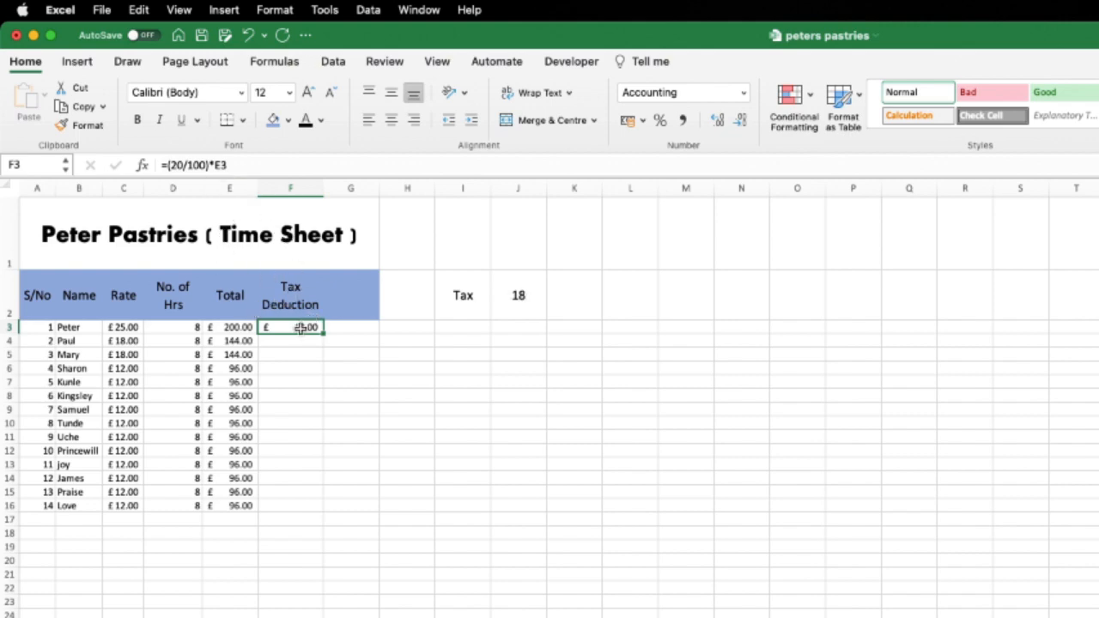
click(176, 165)
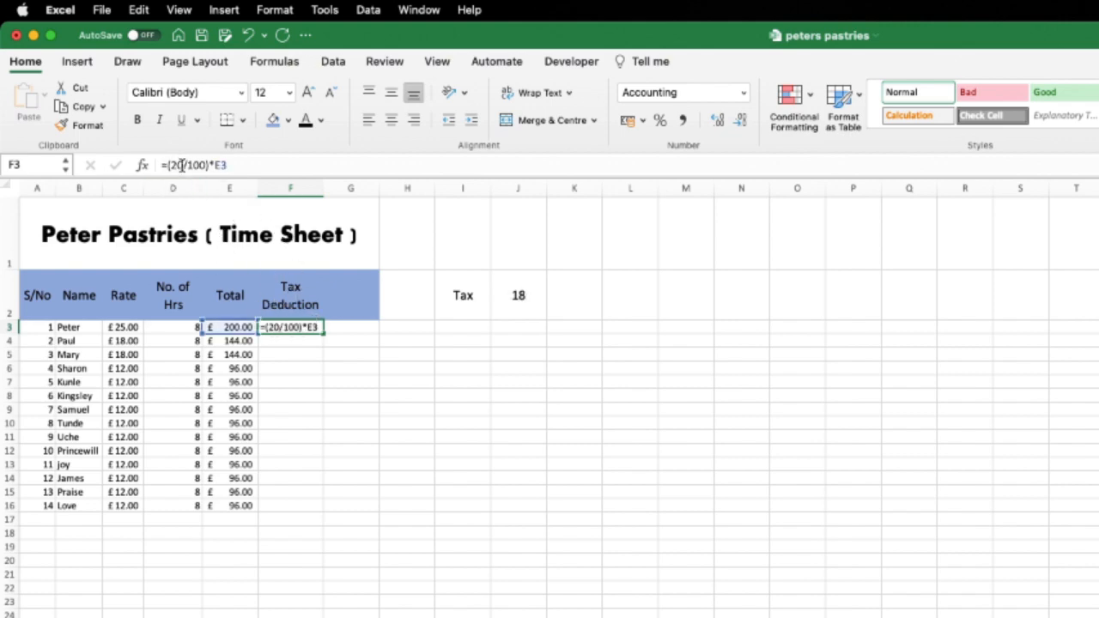
double_click(176, 165)
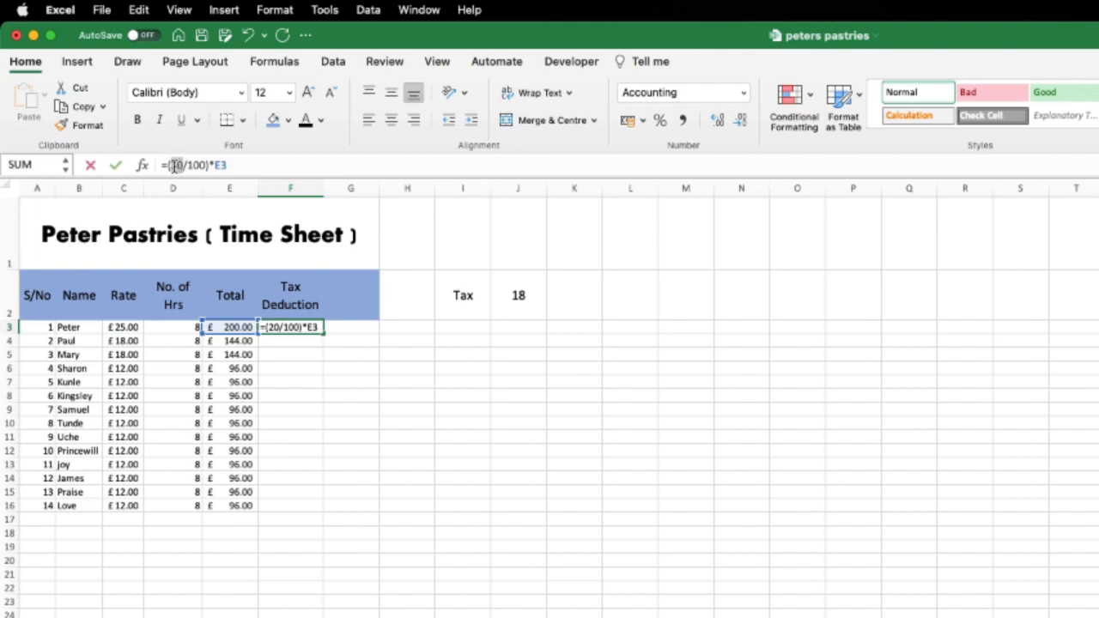
click(519, 296)
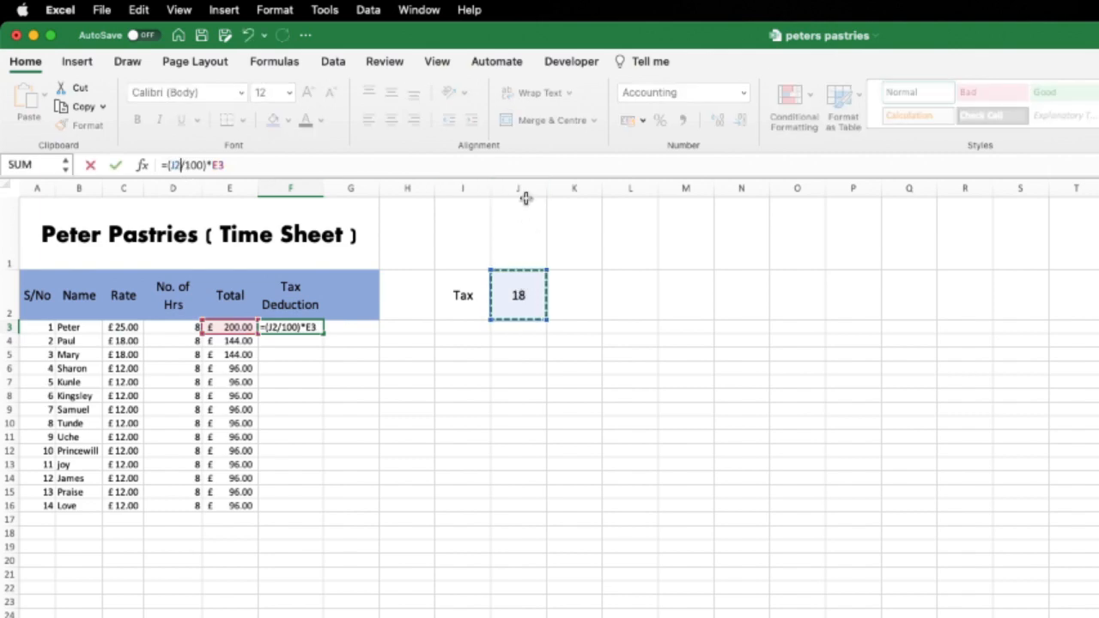
click(279, 331)
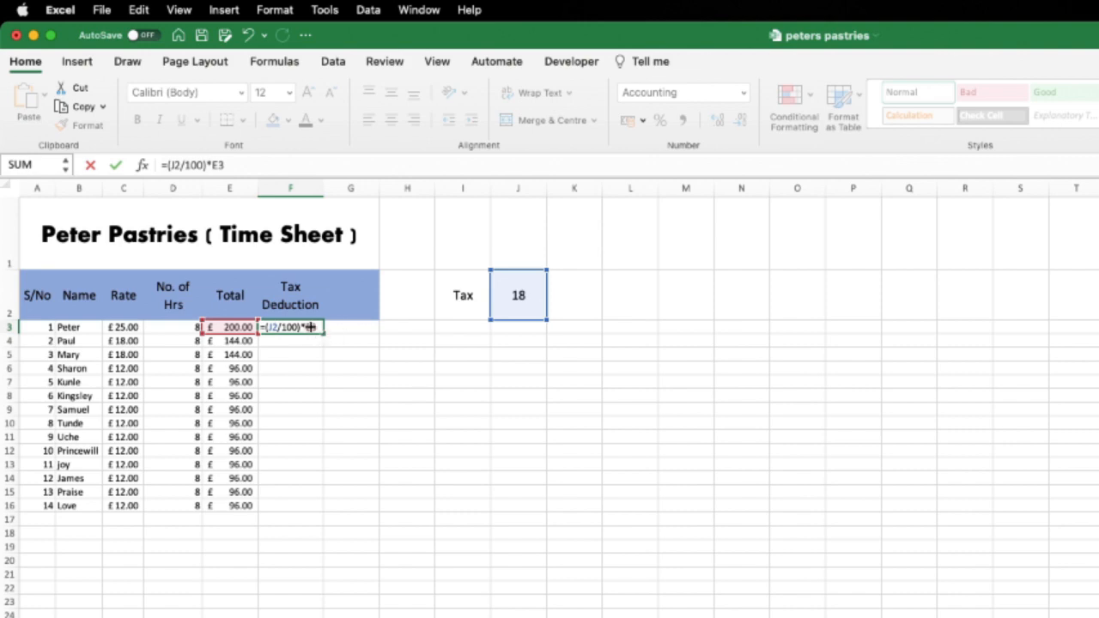
key(Return)
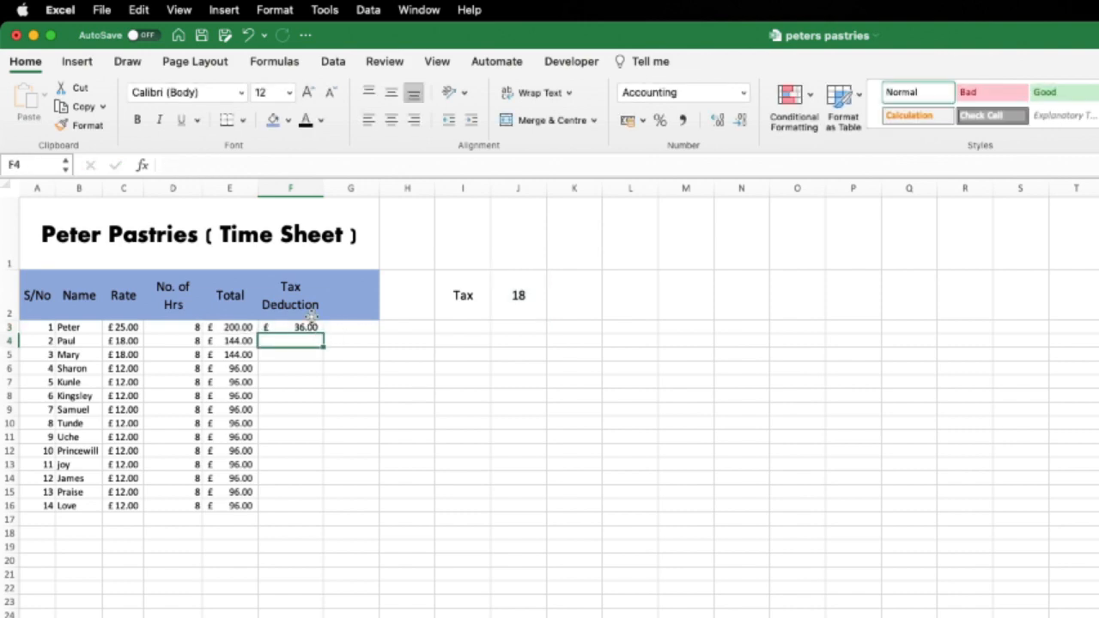
click(305, 327)
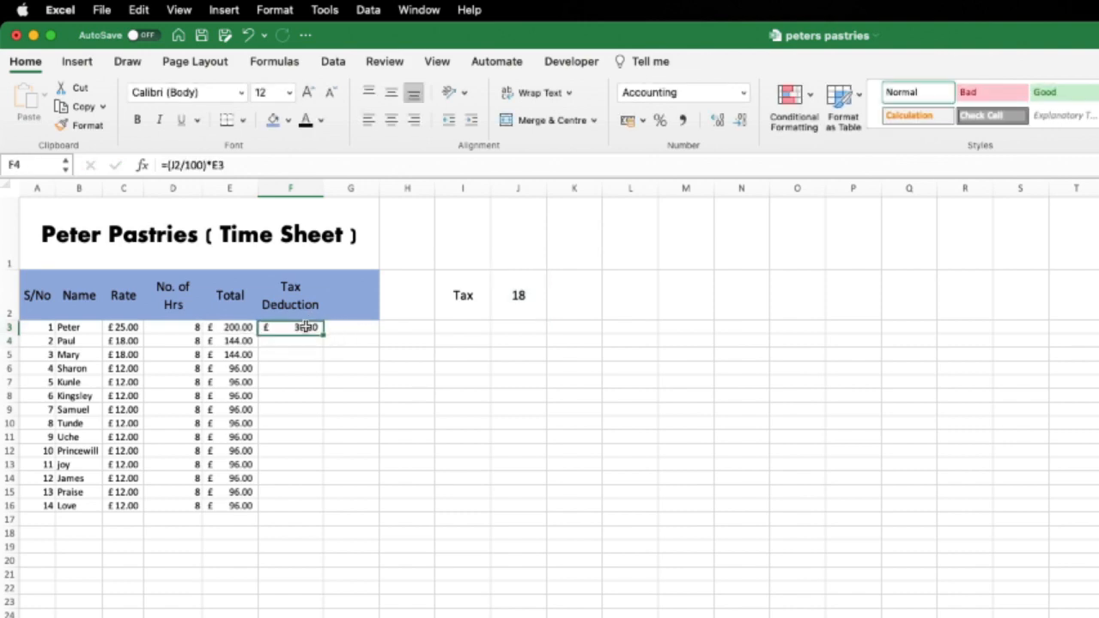
- Set the tax rate in J2 to 20 to test the linked deduction formula
double_click(519, 295)
drag(527, 295, 510, 295)
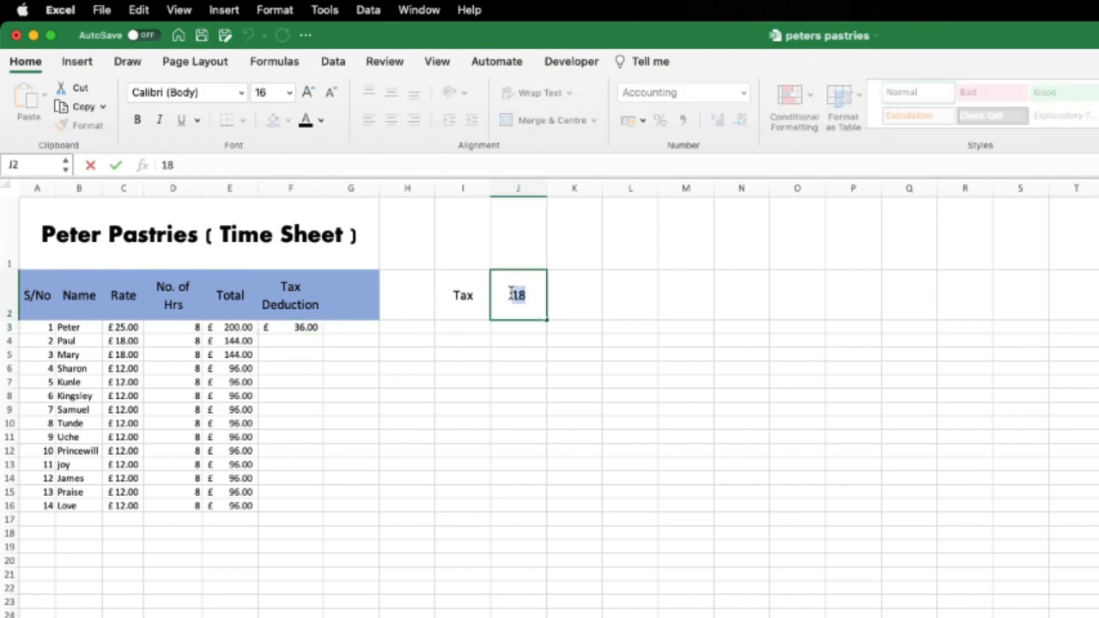
text(20)
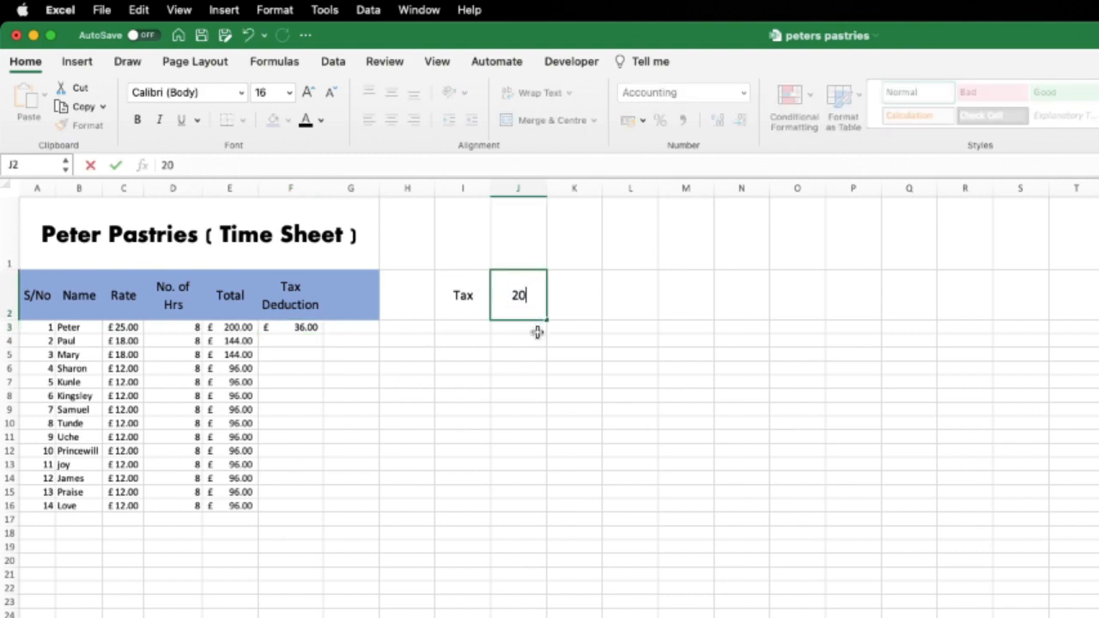
key(Return)
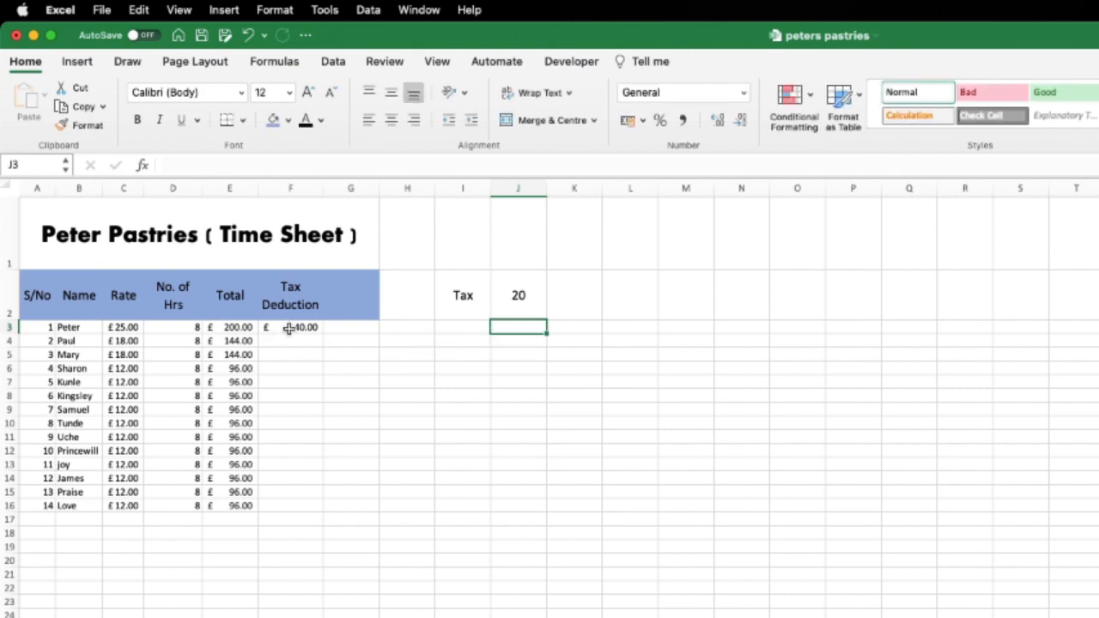
- Set the tax rate in J2 to 15
double_click(524, 296)
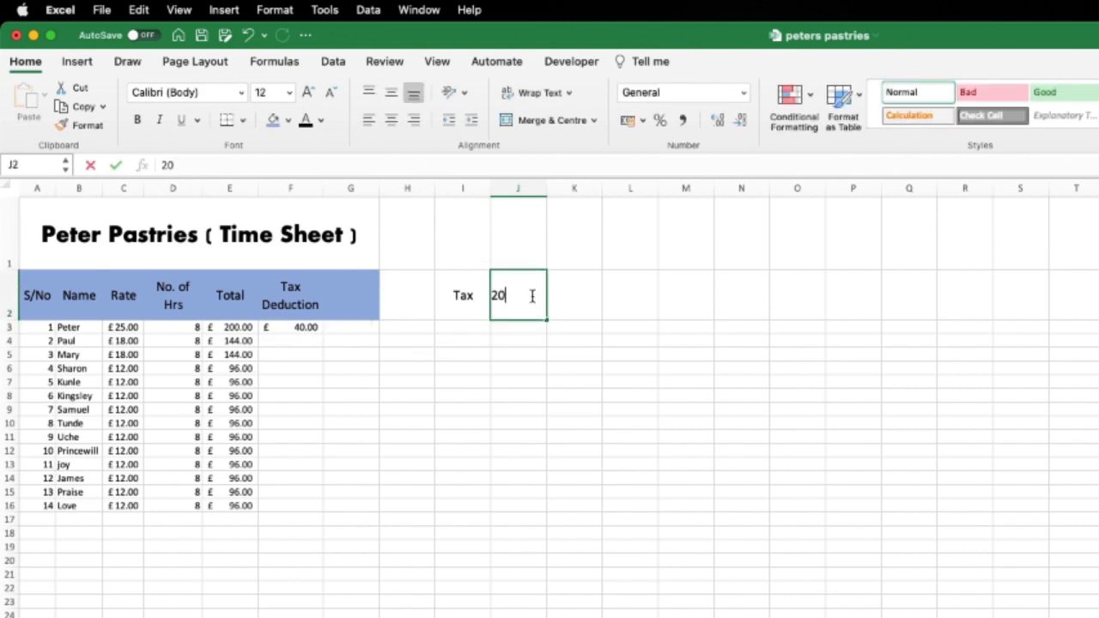
key(BackSpace)
key(BackSpace)
text(15)
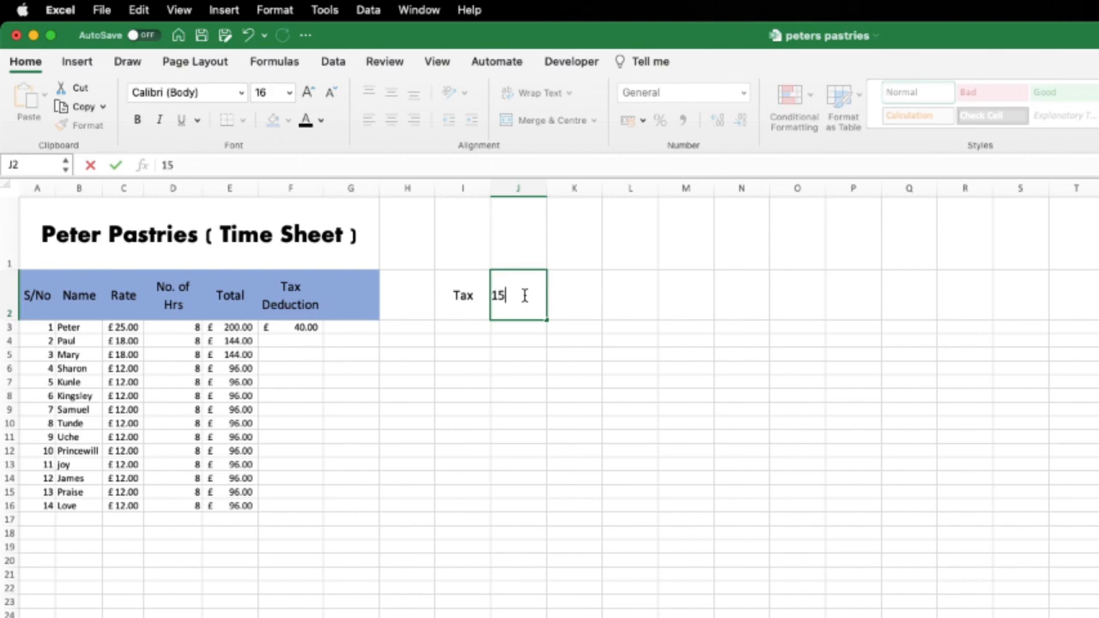
key(Return)
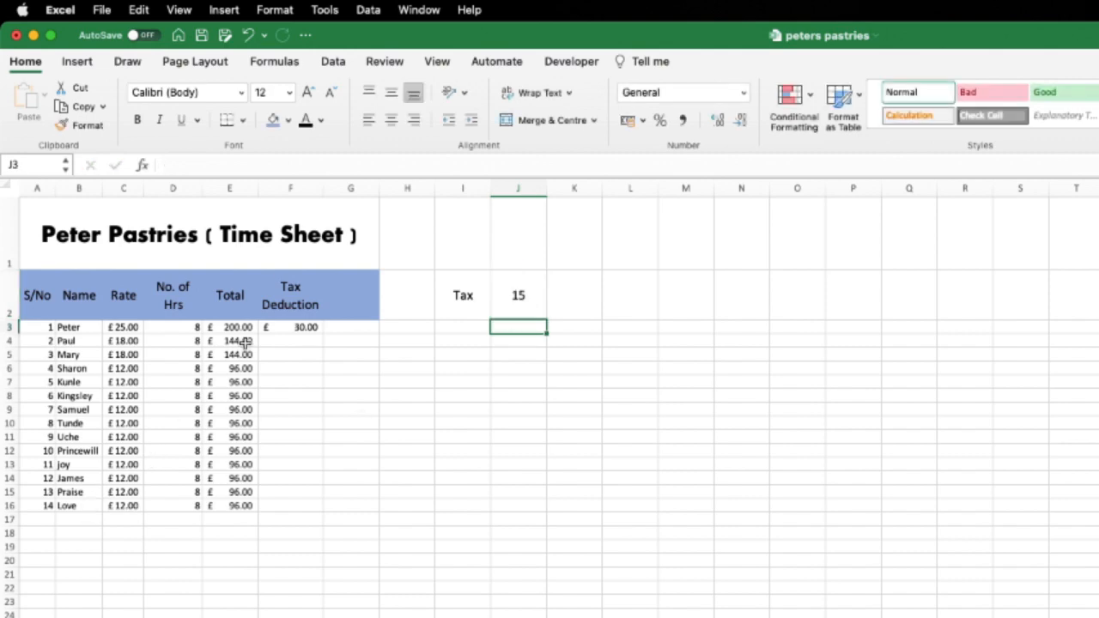
- Fill the tax deduction formula from F3 down to F16 and check the references in F4 and F5
click(277, 327)
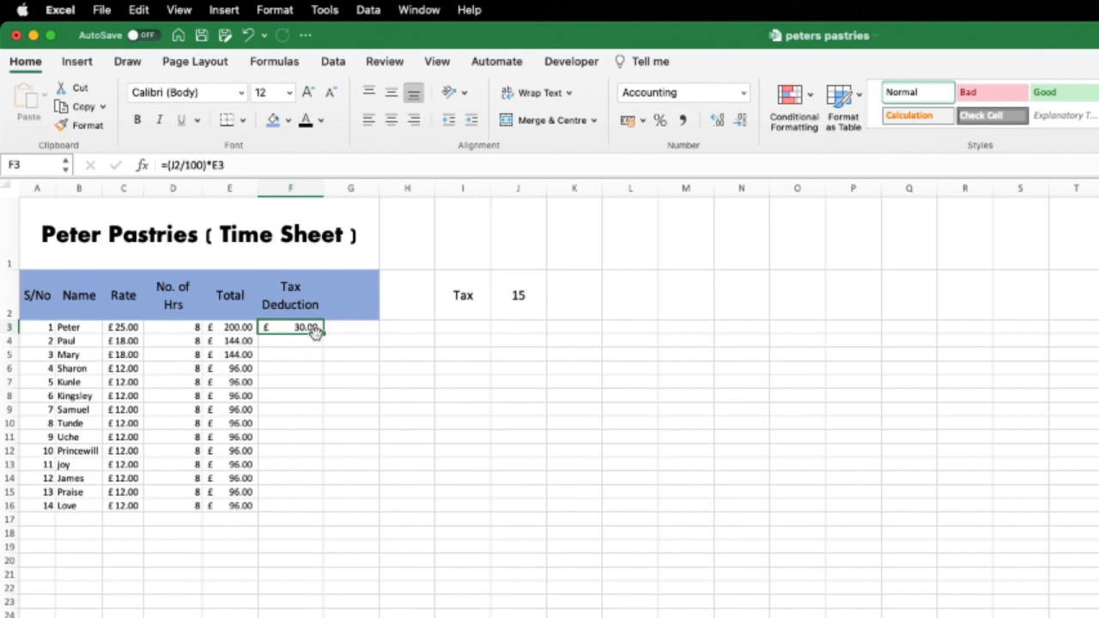
double_click(323, 332)
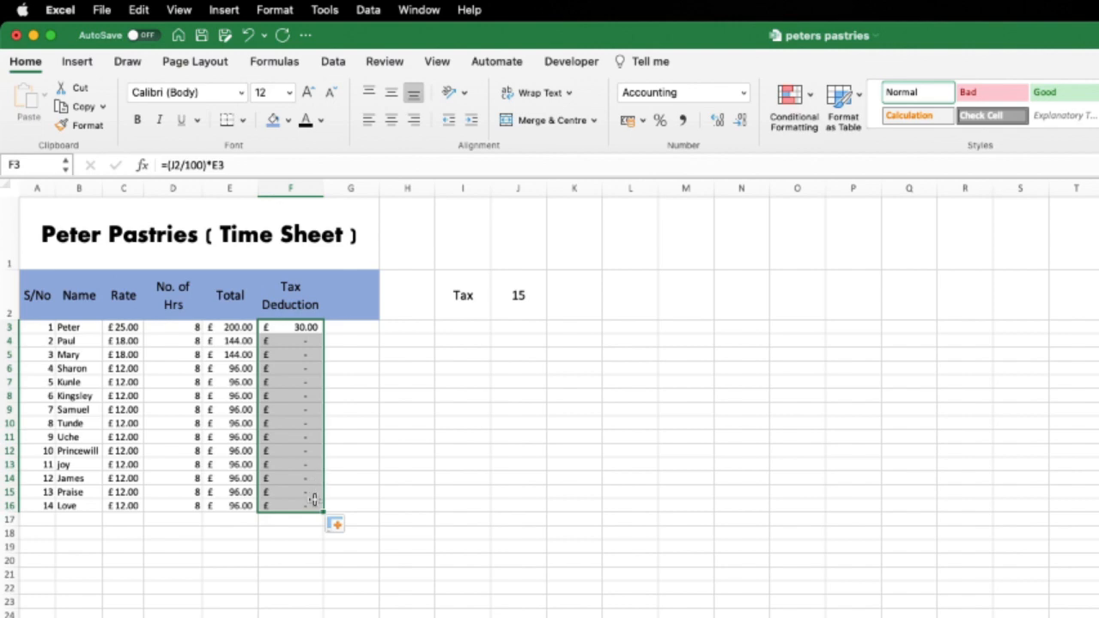
click(295, 343)
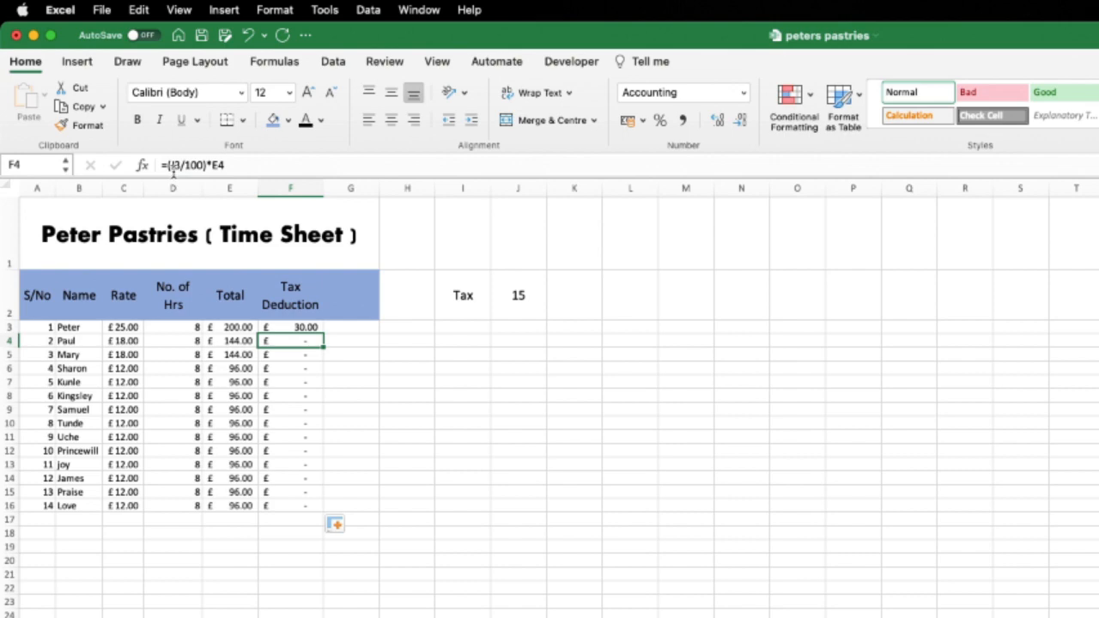
click(508, 326)
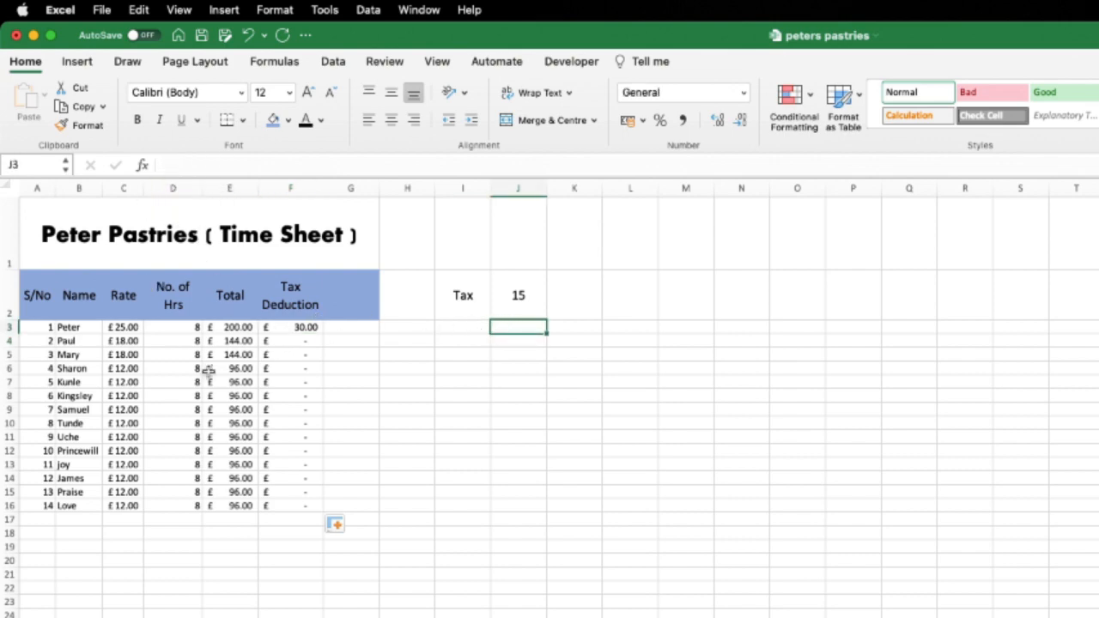
click(297, 355)
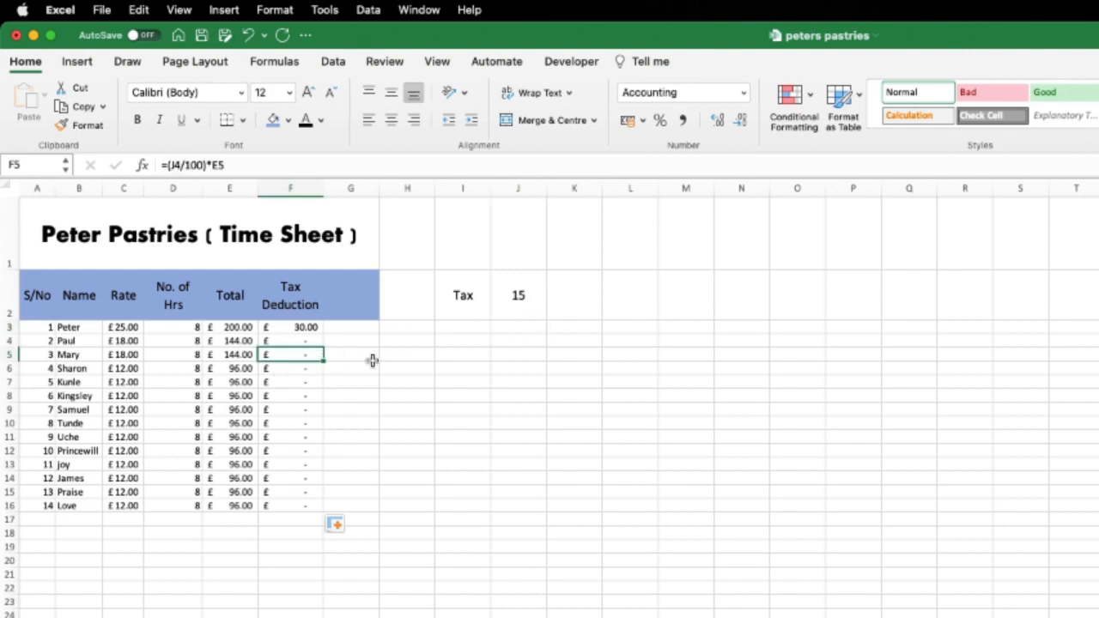
click(273, 340)
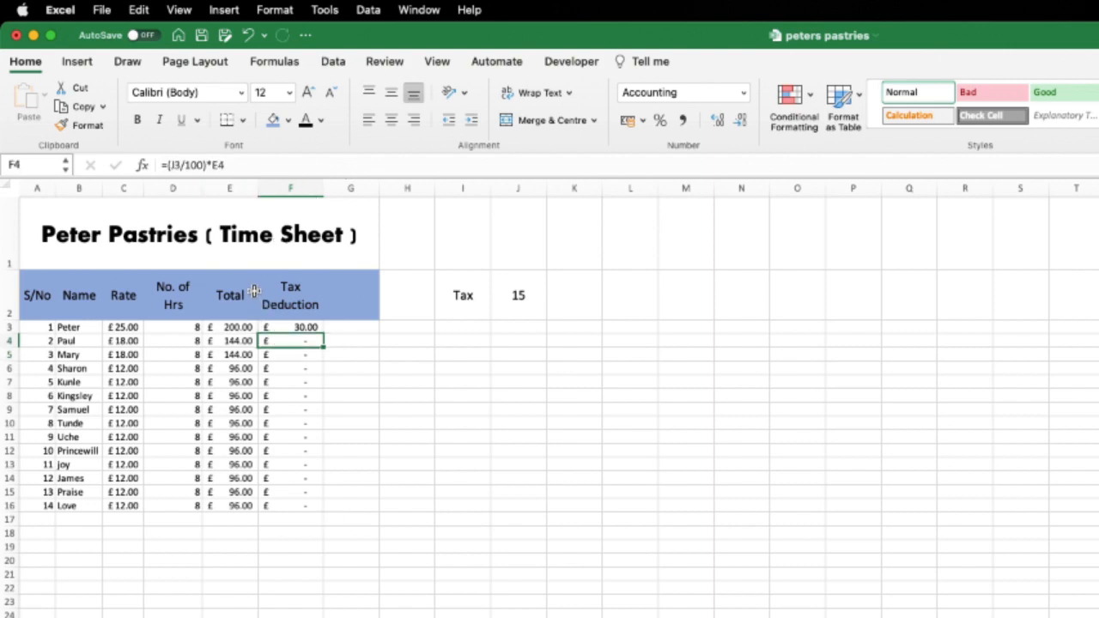
- Lock the row of the tax rate reference in the F3 formula, making it =(J$2/100)*E3
click(311, 328)
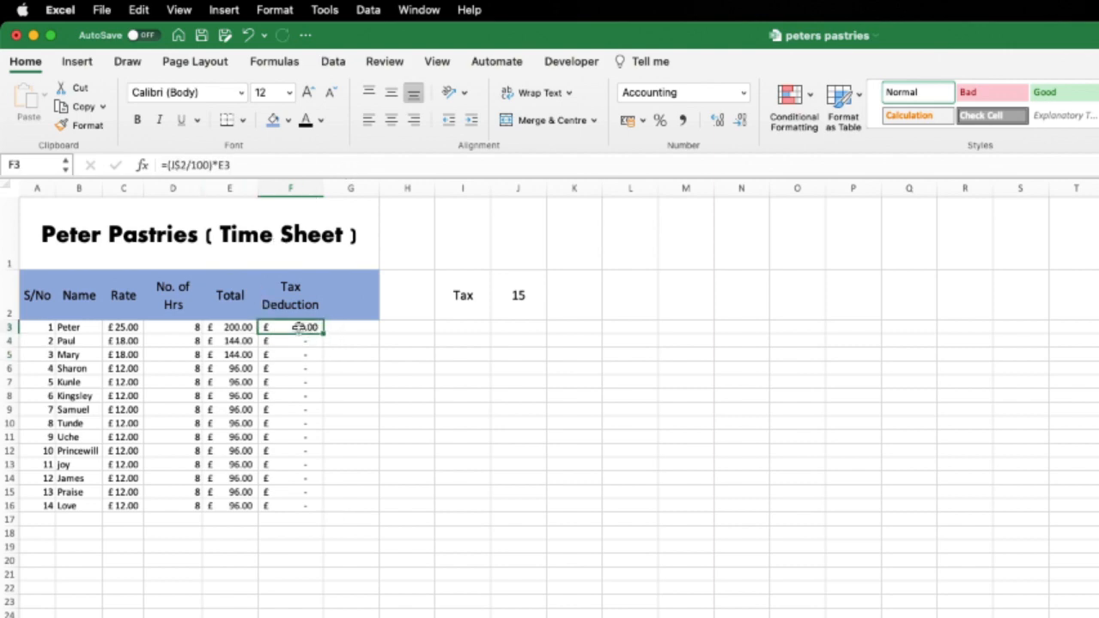
click(176, 165)
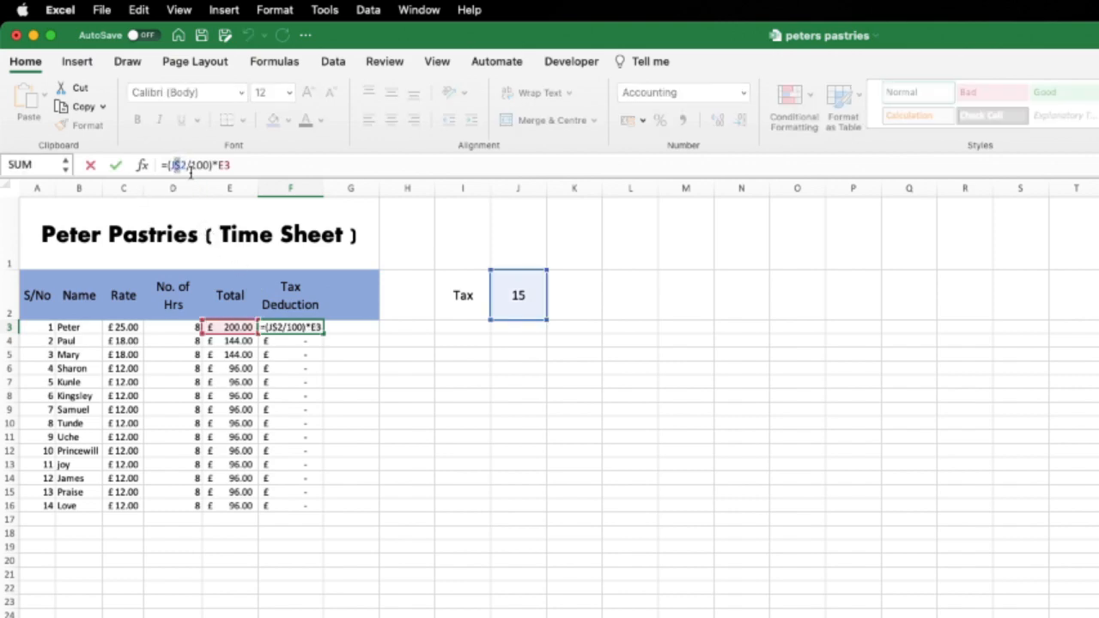
key(BackSpace)
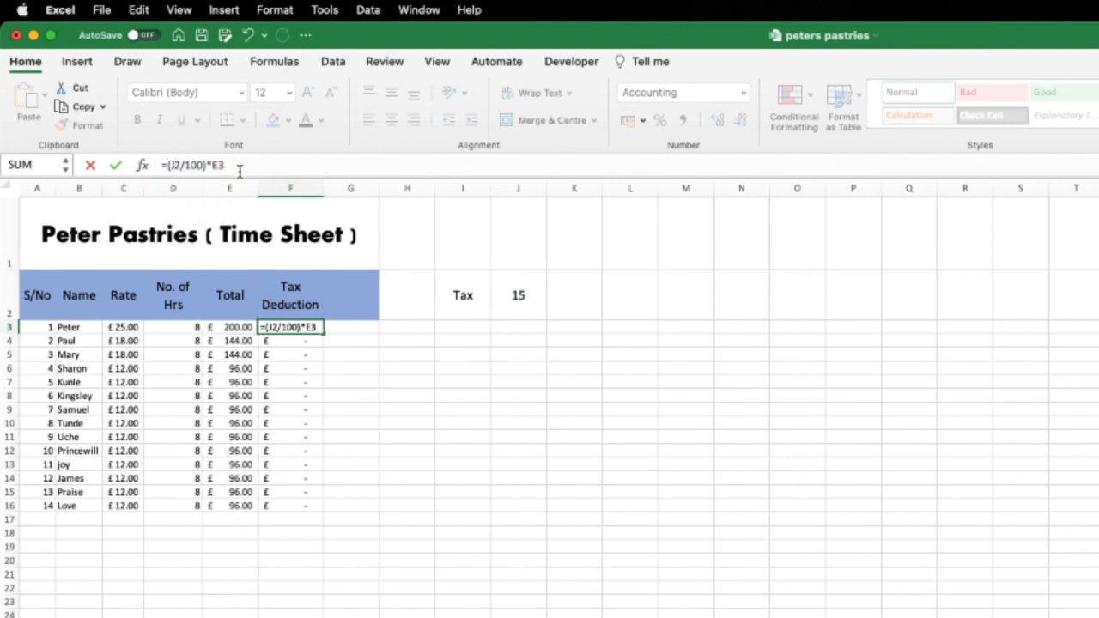
text($)
key(Return)
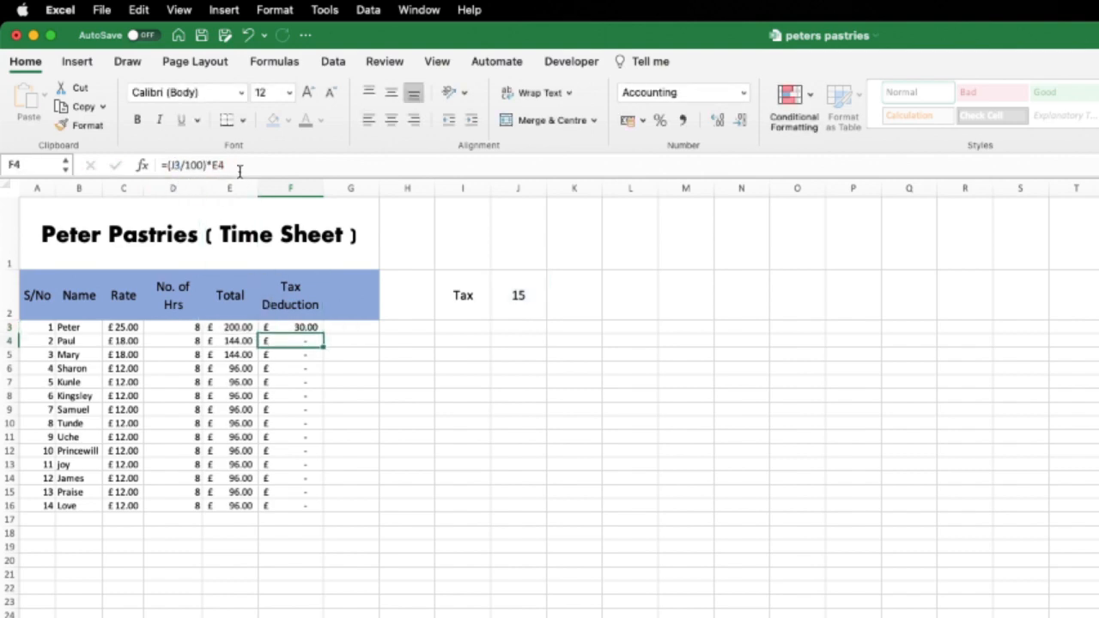
- Fill the corrected tax formula from F3 down to F6 and check the formula in F4
click(315, 329)
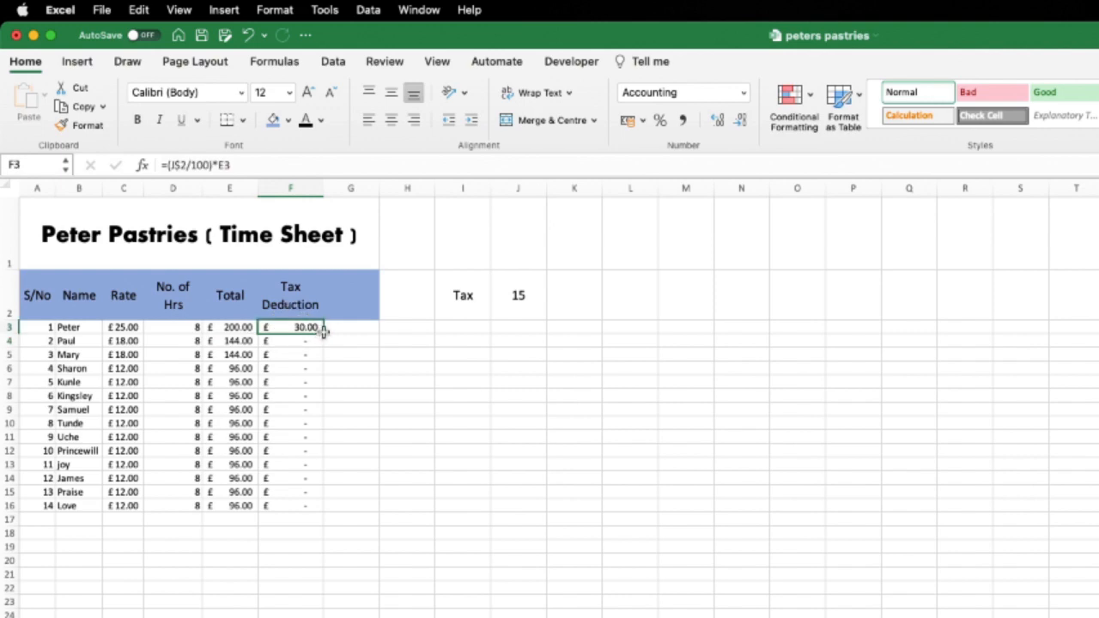
drag(324, 333, 324, 369)
click(302, 343)
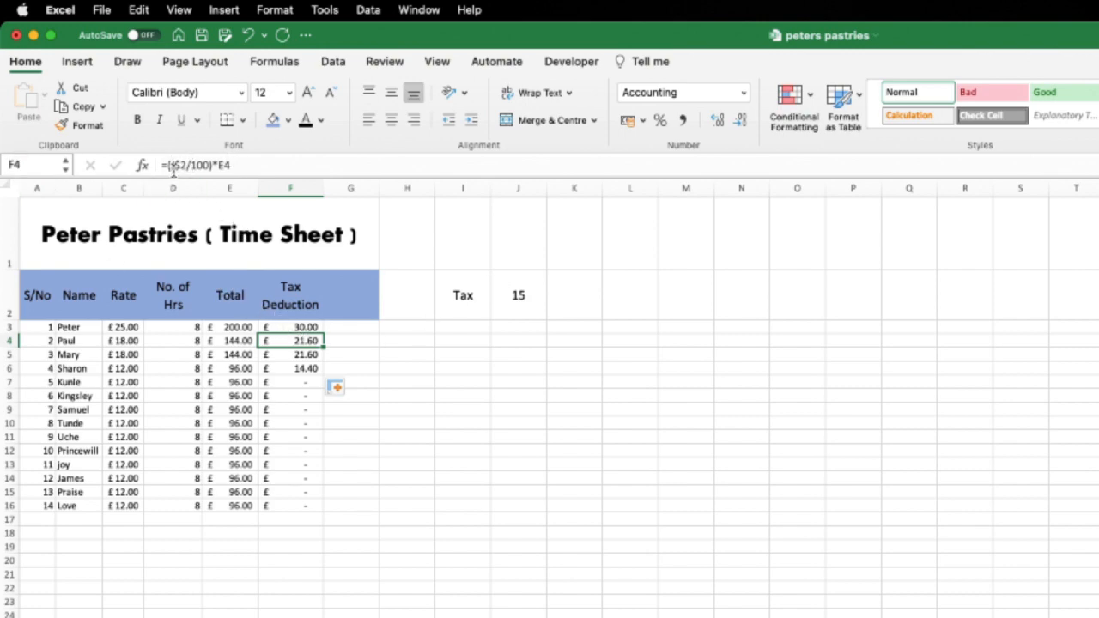
- Fill the tax deduction formula from F6 down to F16
click(314, 368)
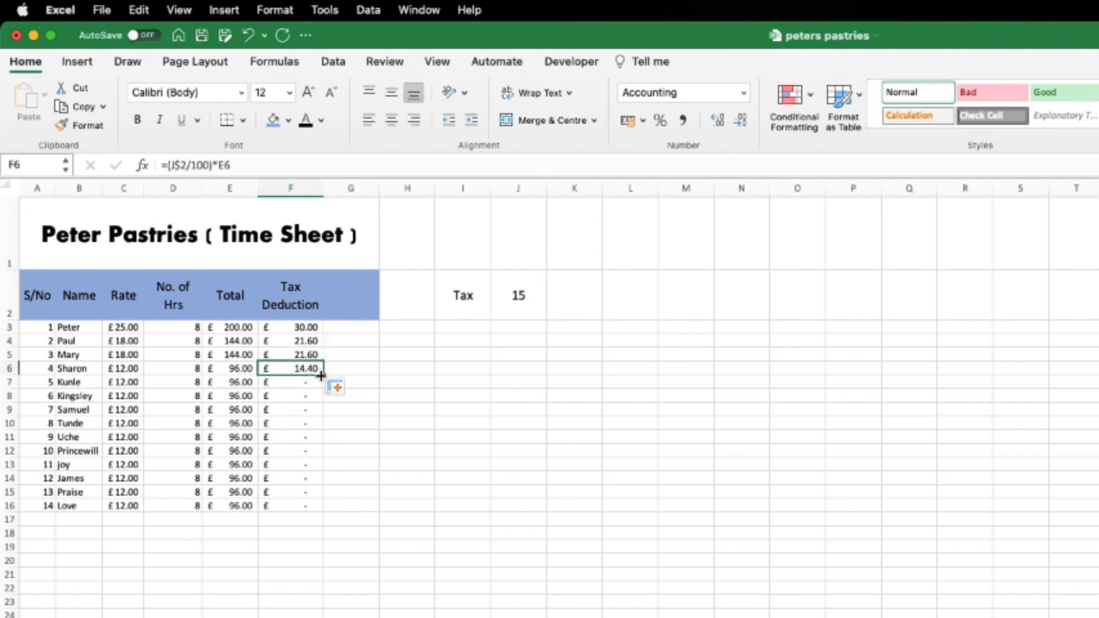
double_click(324, 375)
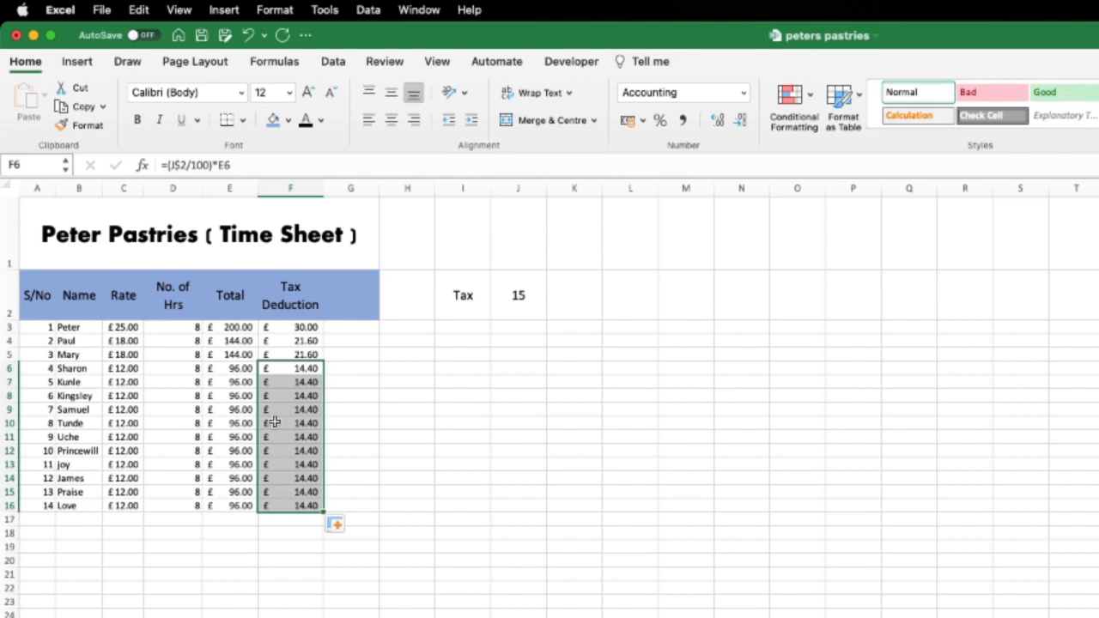
- Enter the heading Net Income in G2 and widen column G to fit it
click(352, 302)
text(Net)
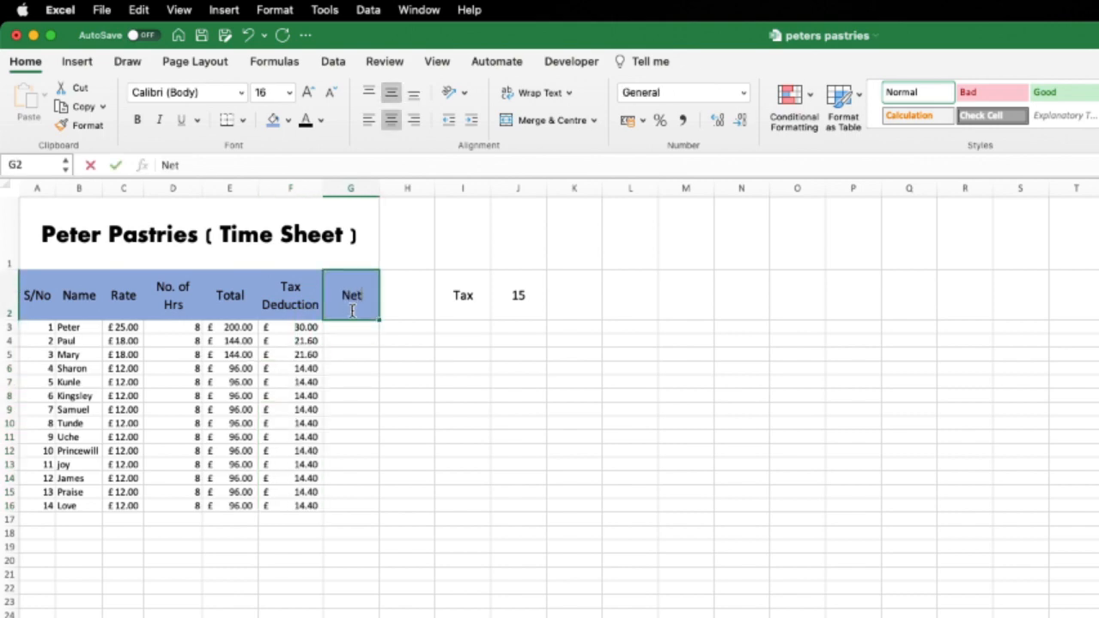
text( Income)
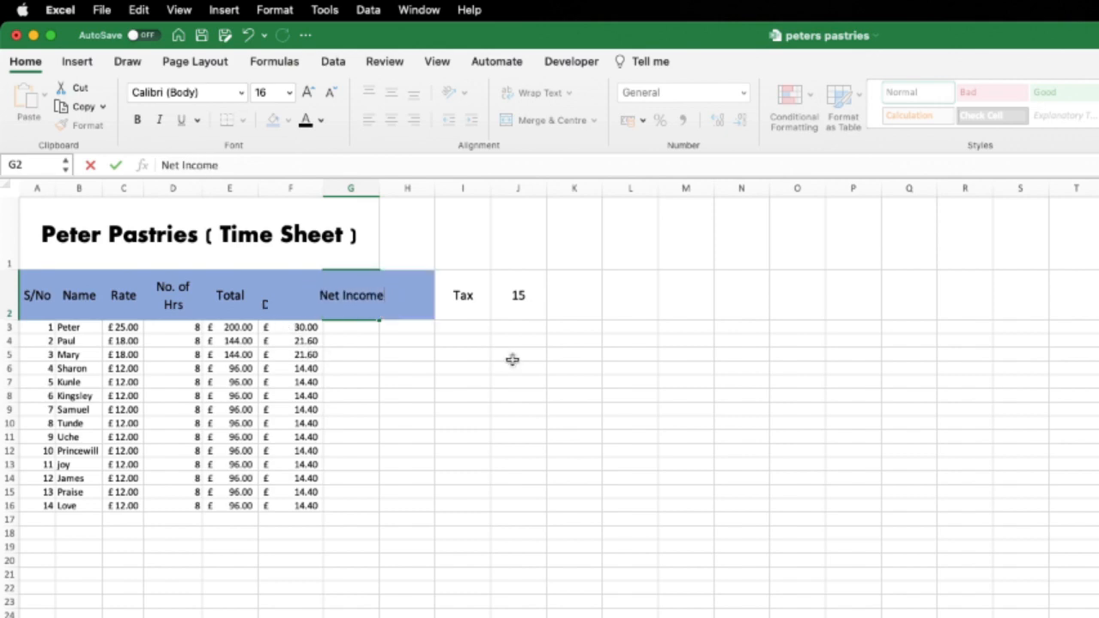
click(402, 365)
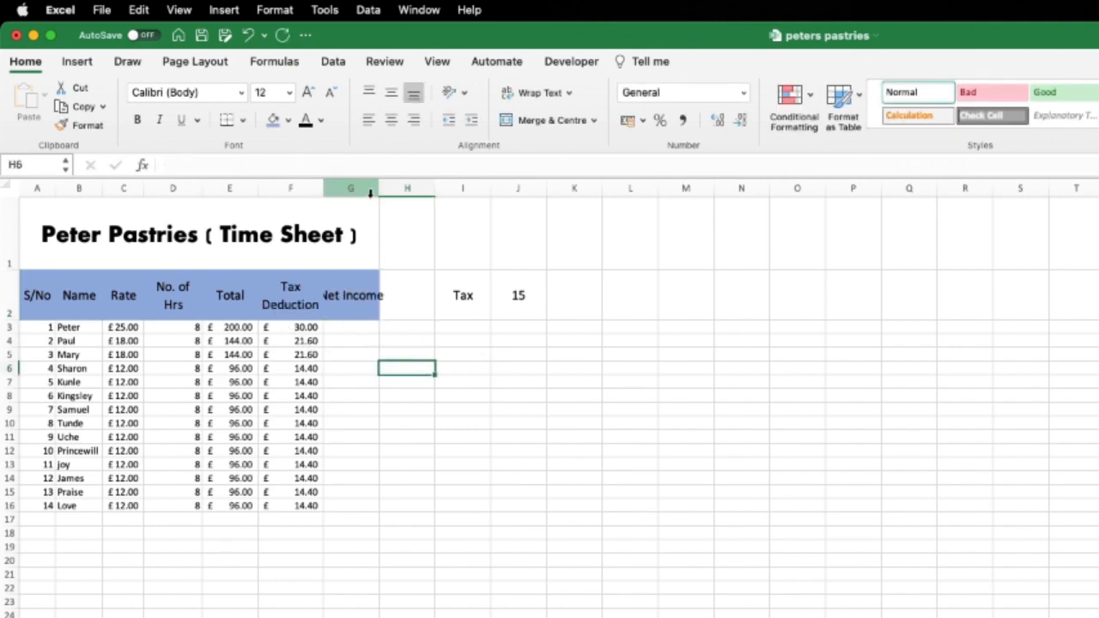
drag(378, 190, 394, 183)
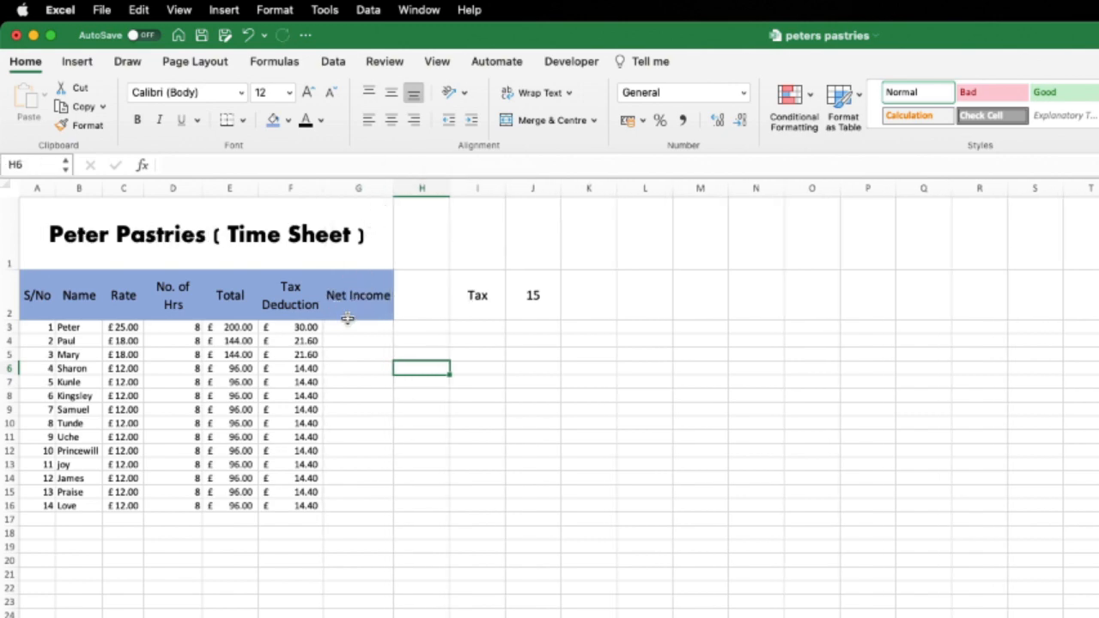
- Calculate the first employee's net income in G3 as total minus tax deduction with the formula =E3-F3
click(229, 327)
click(302, 329)
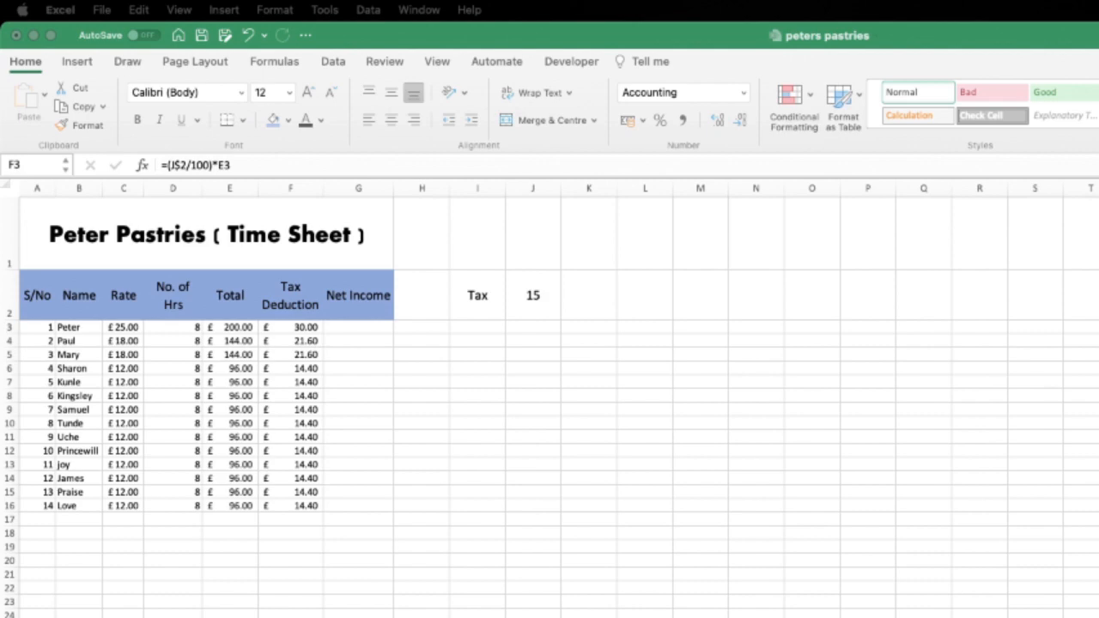
click(370, 326)
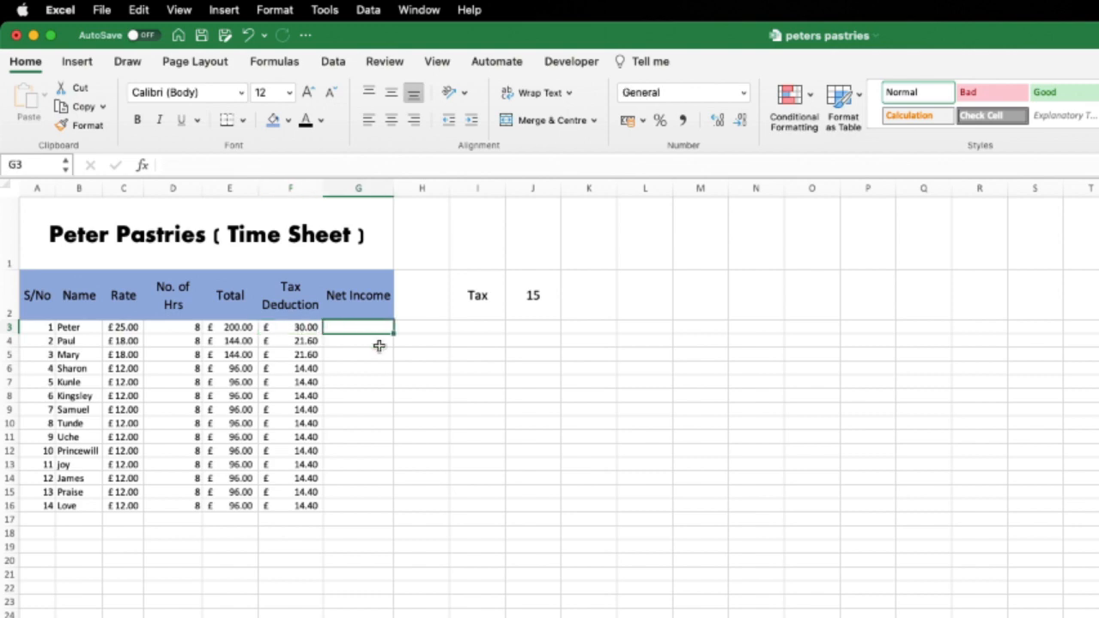
text(=)
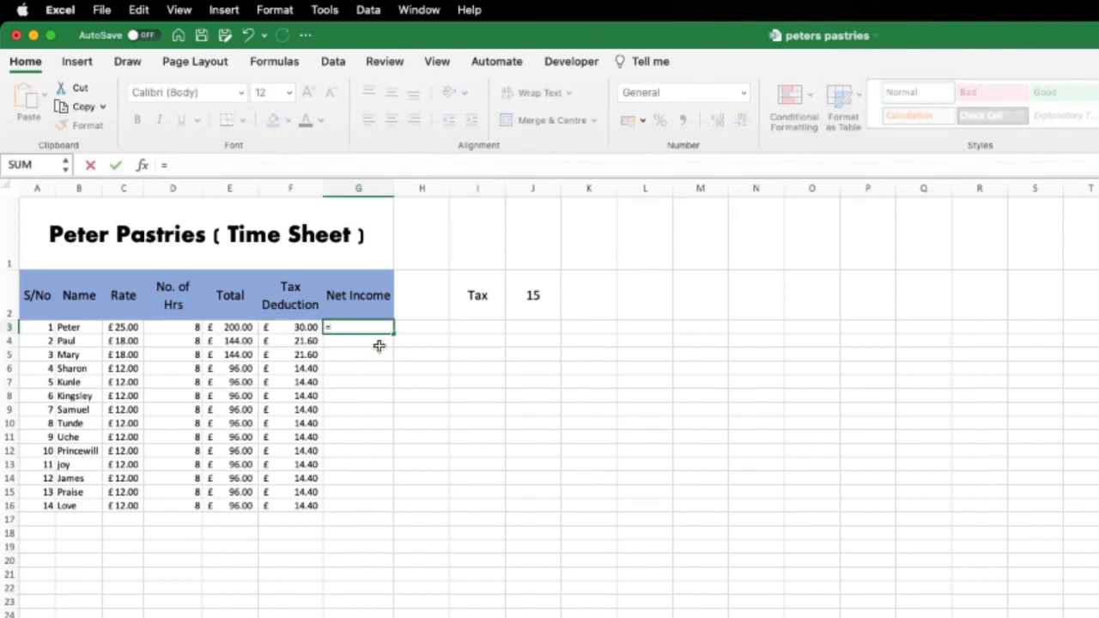
click(385, 345)
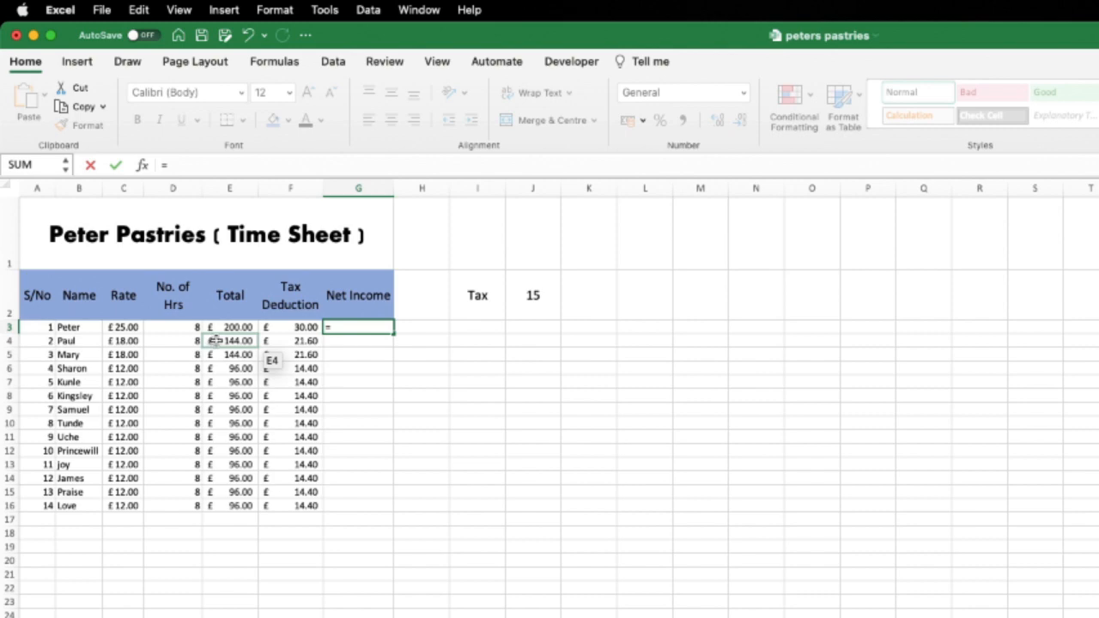
text(e3)
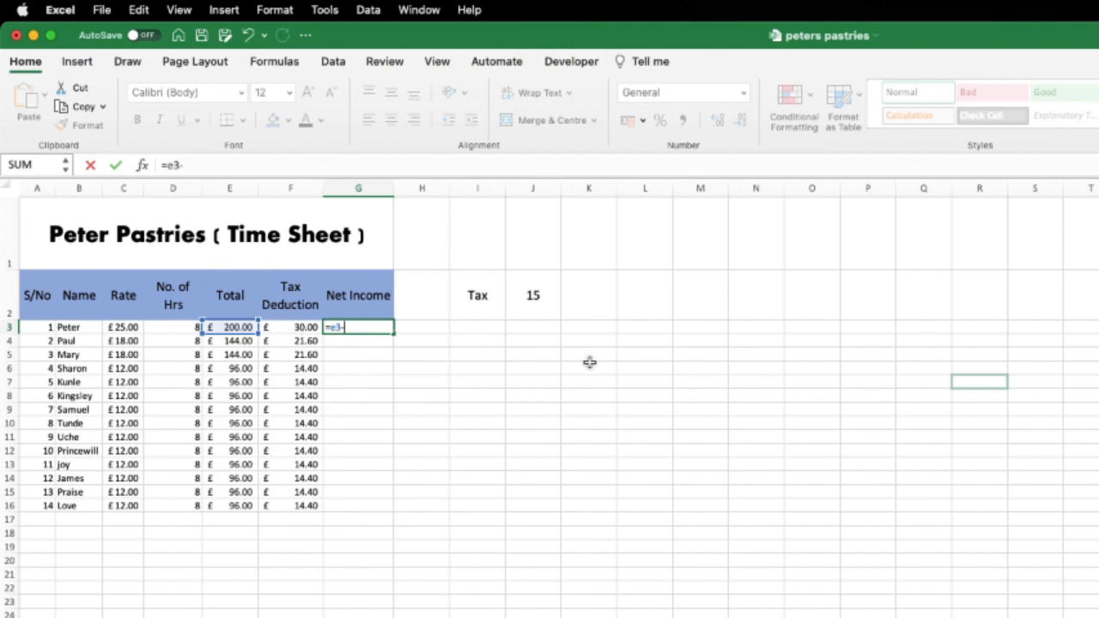
text(-f3)
key(Return)
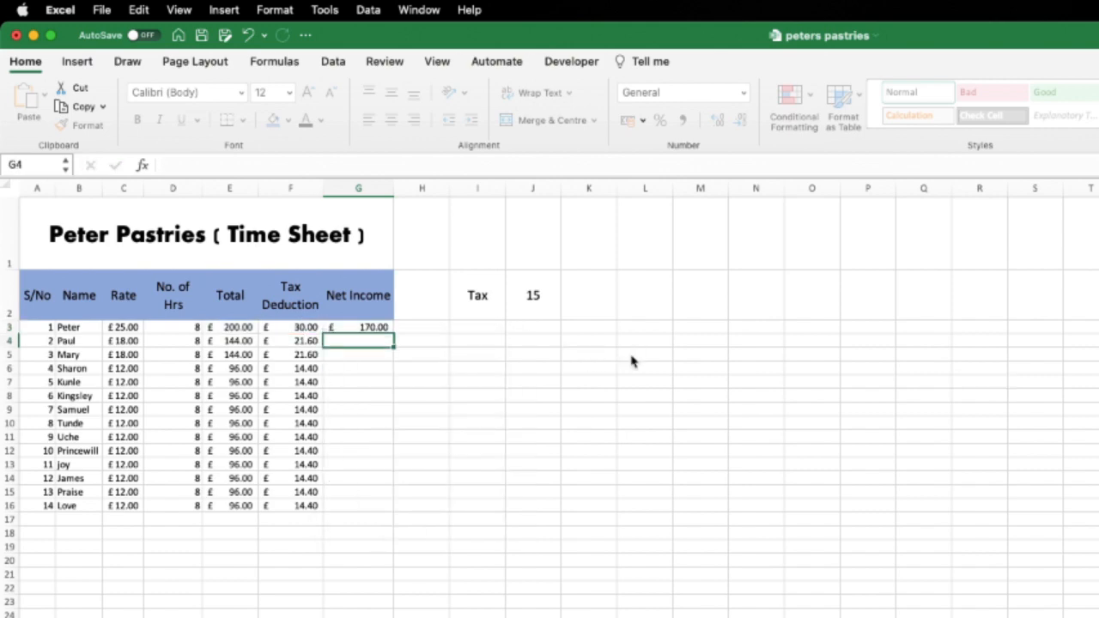
- Fill the net income formula from G3 down to G16 and check the tax deduction formula in F3
click(370, 327)
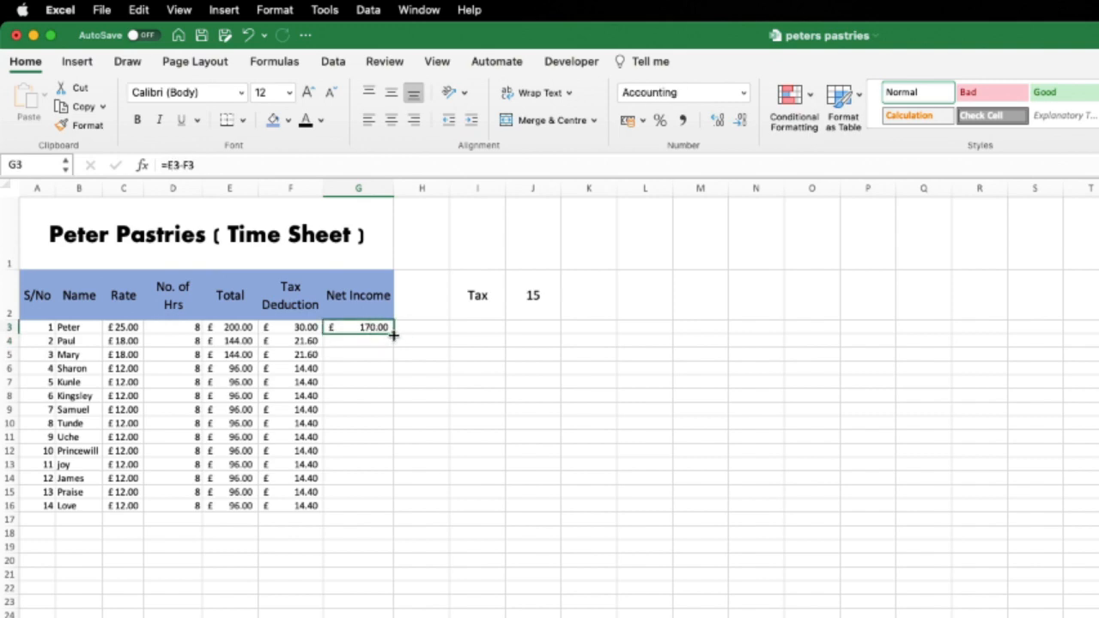
double_click(393, 334)
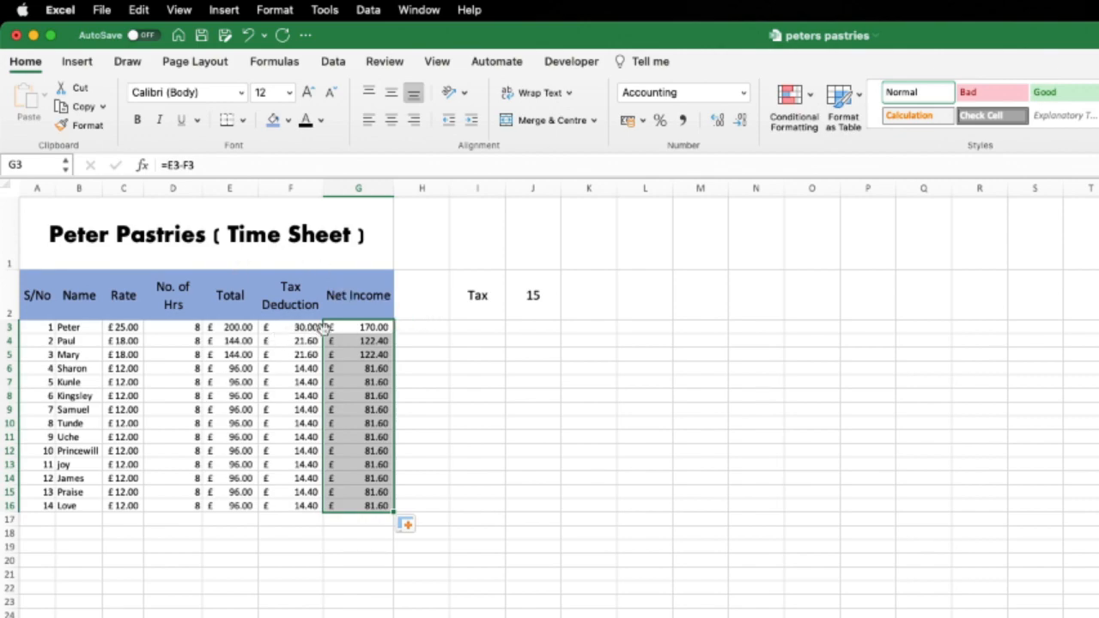
click(296, 327)
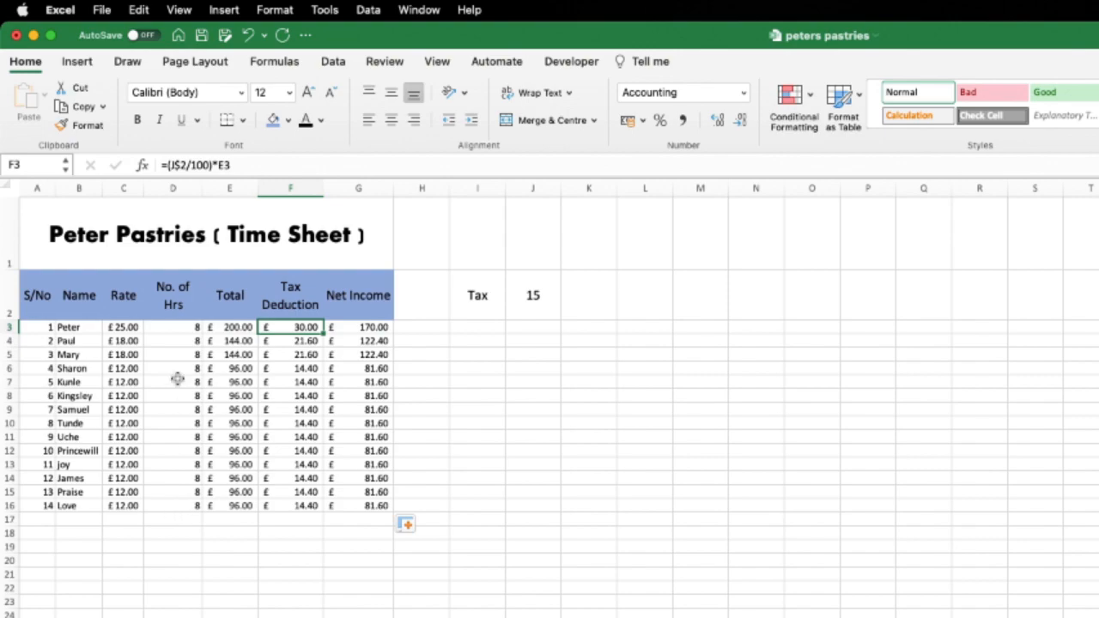
- Total the hours worked in D17 with =SUM(D3:D16) and check the entered formula
click(172, 520)
text(=)
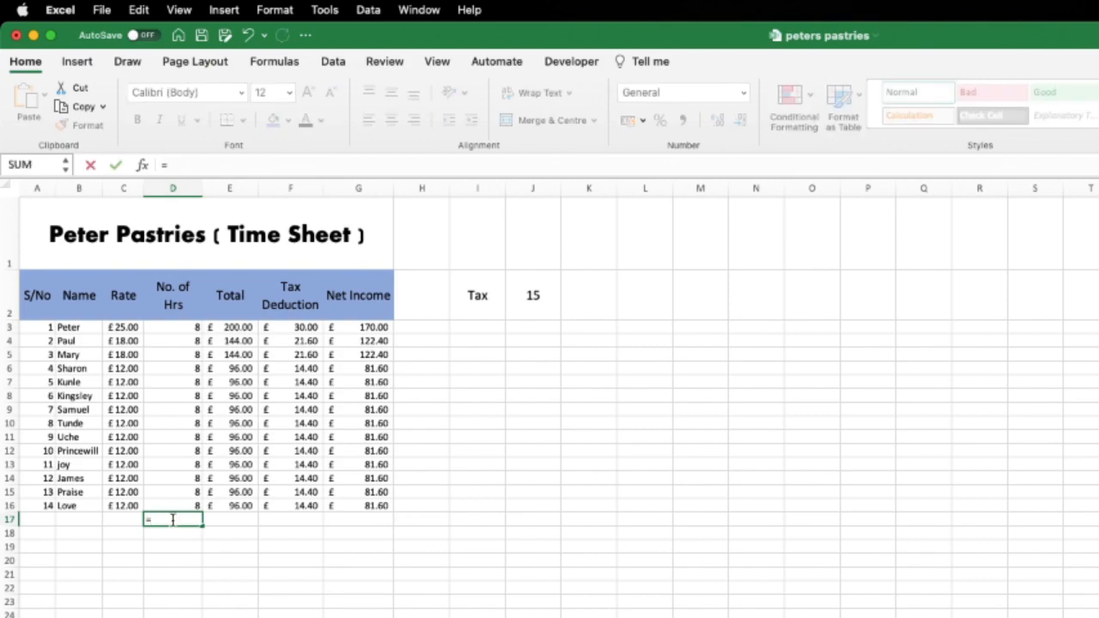
text(SUM()
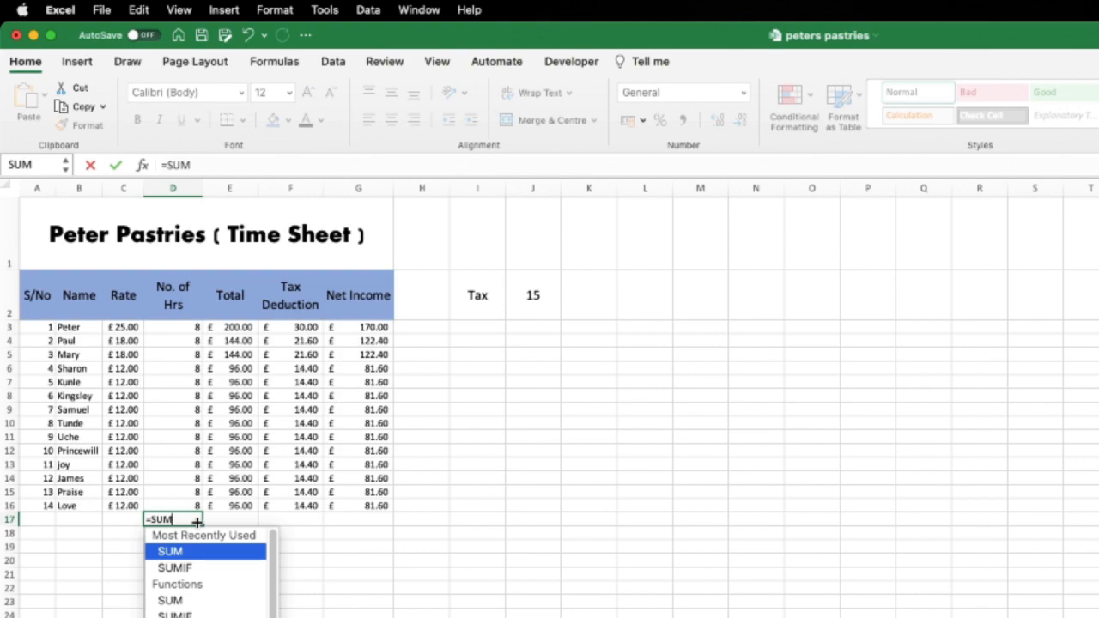
text(()
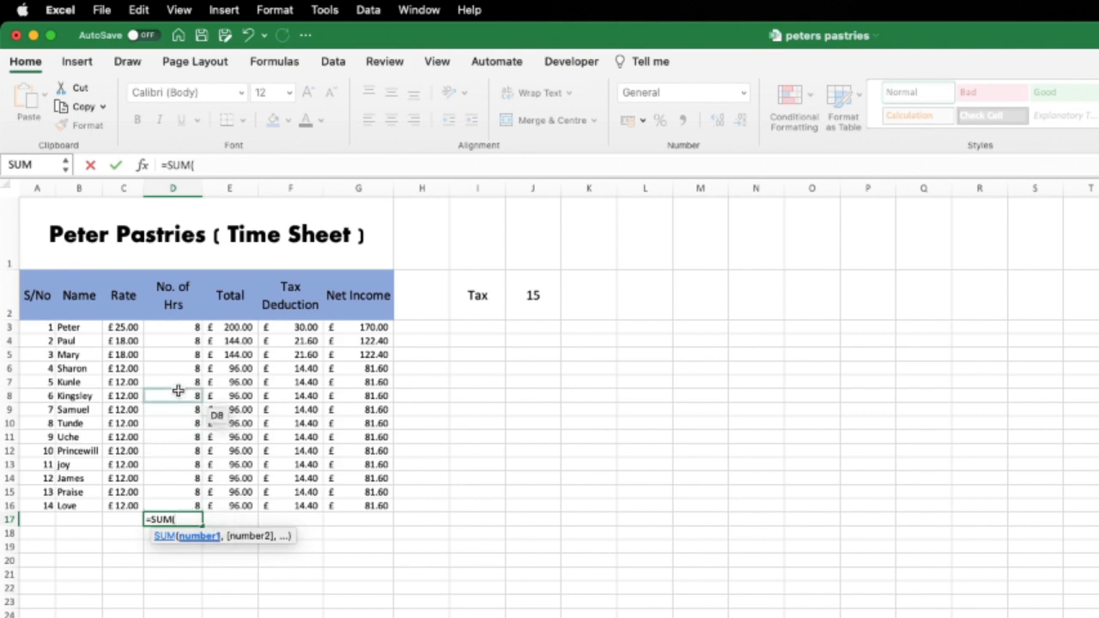
drag(185, 329, 184, 508)
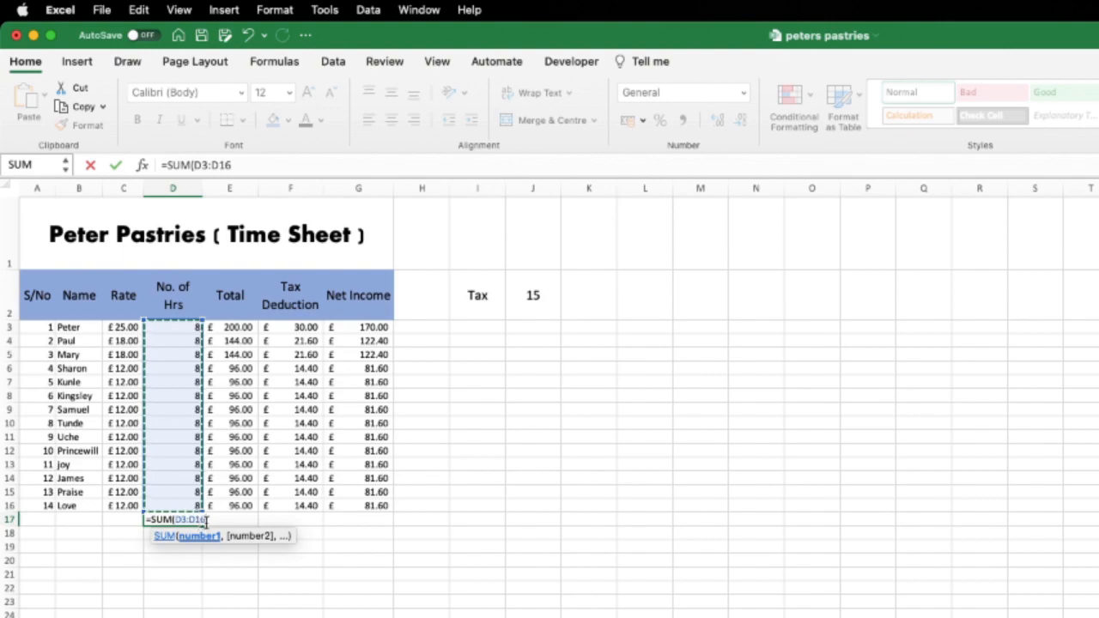
key(Return)
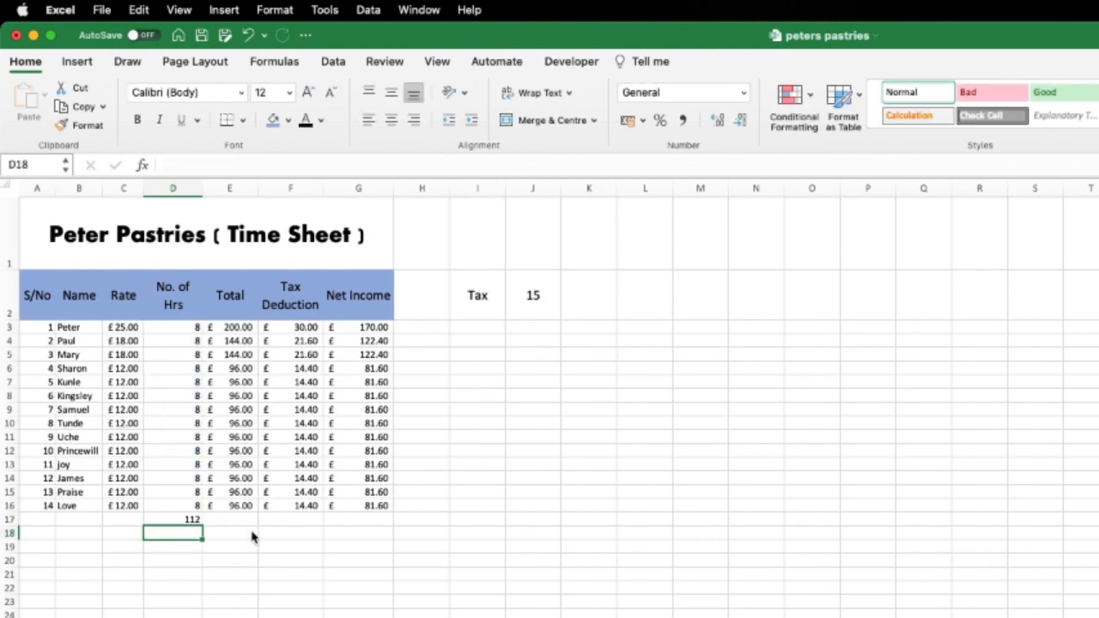
click(191, 519)
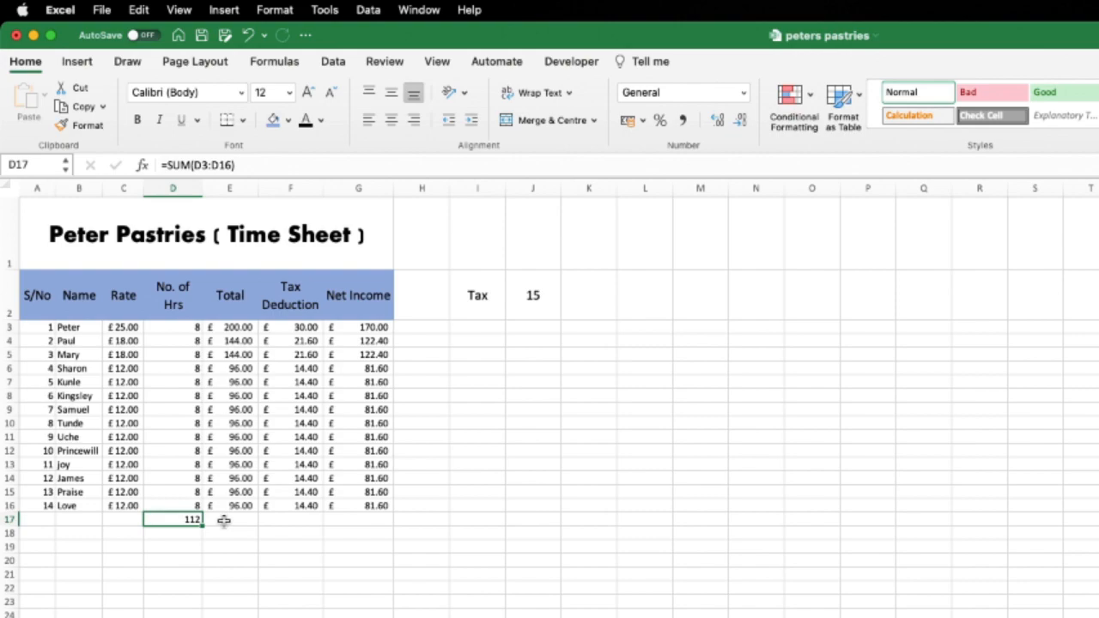
- Calculate the average net income in G17 with the AVERAGE function over G3:G16
click(224, 520)
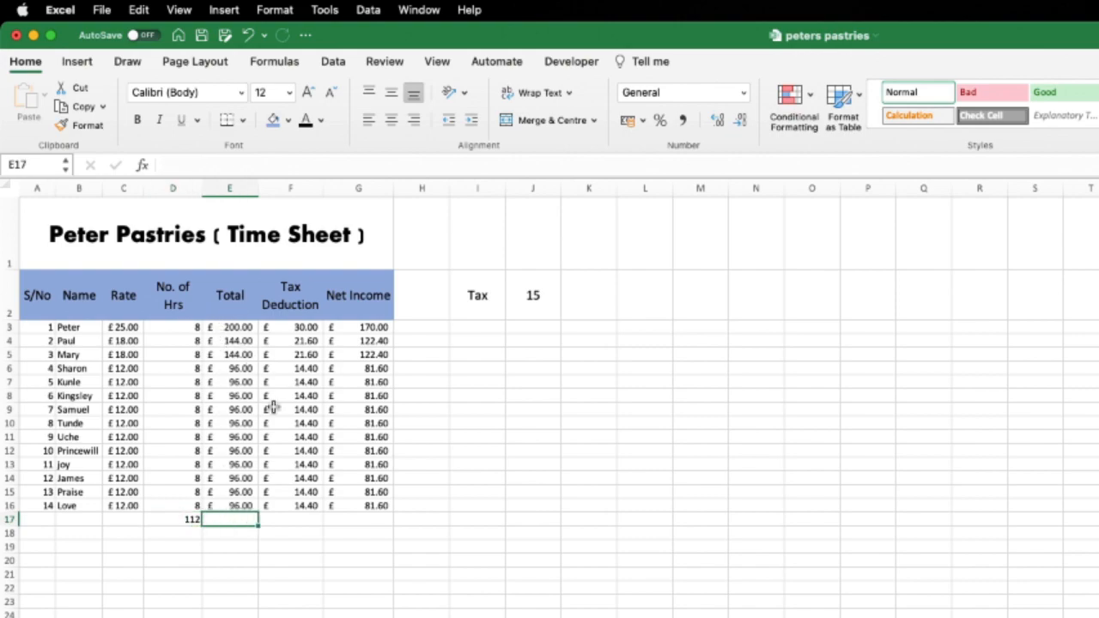
click(360, 518)
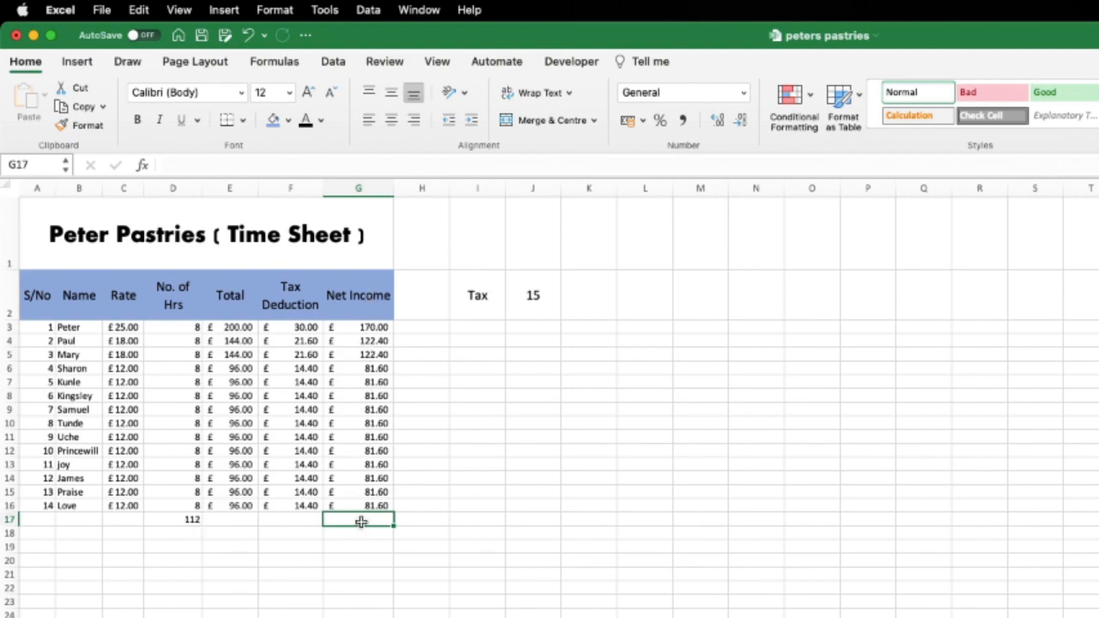
text(=AVE)
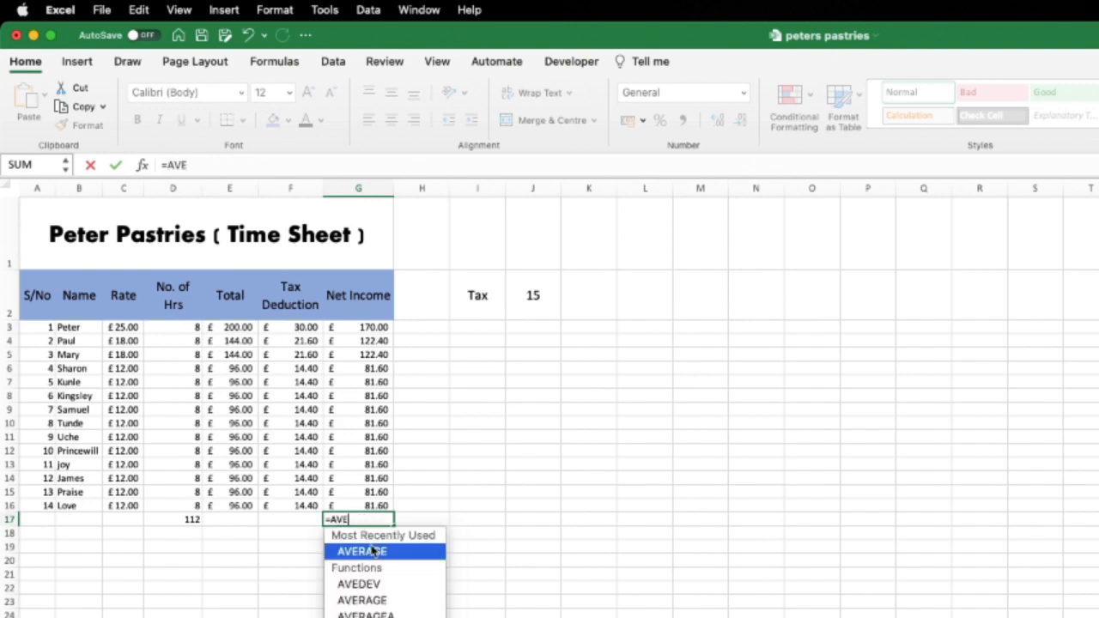
double_click(376, 551)
drag(355, 331, 370, 500)
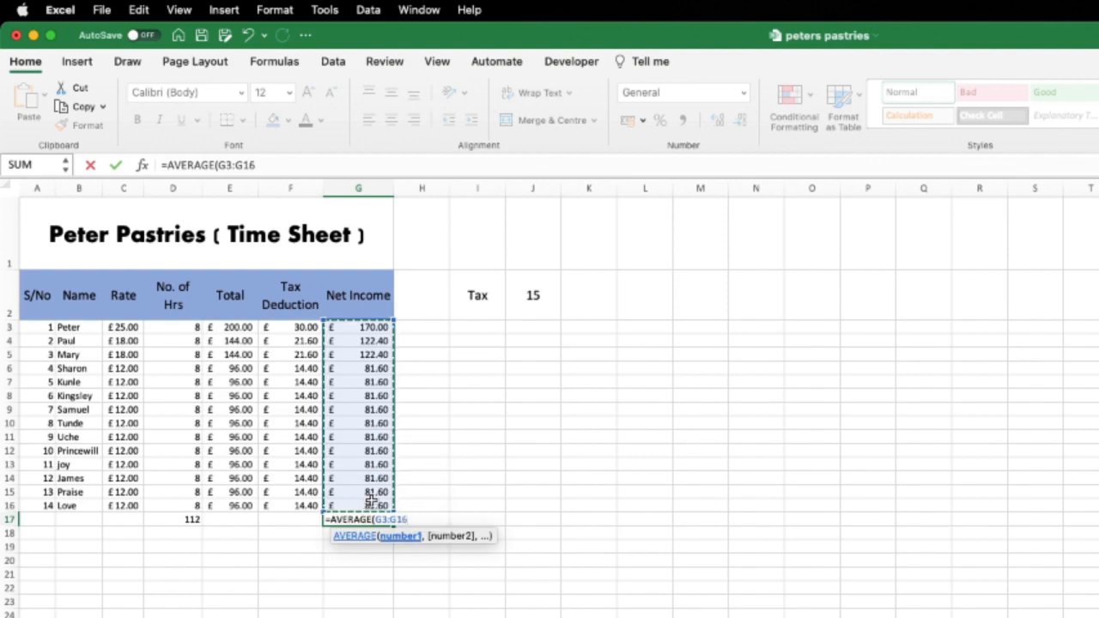
key(Return)
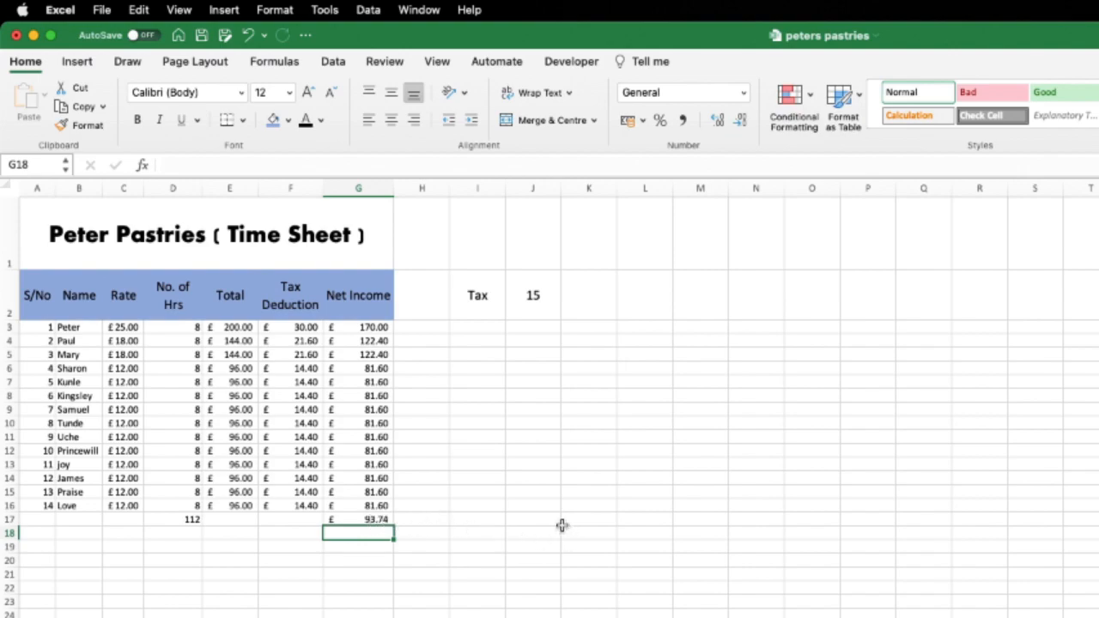
- Label the average net income by entering Average in cell H17
click(412, 519)
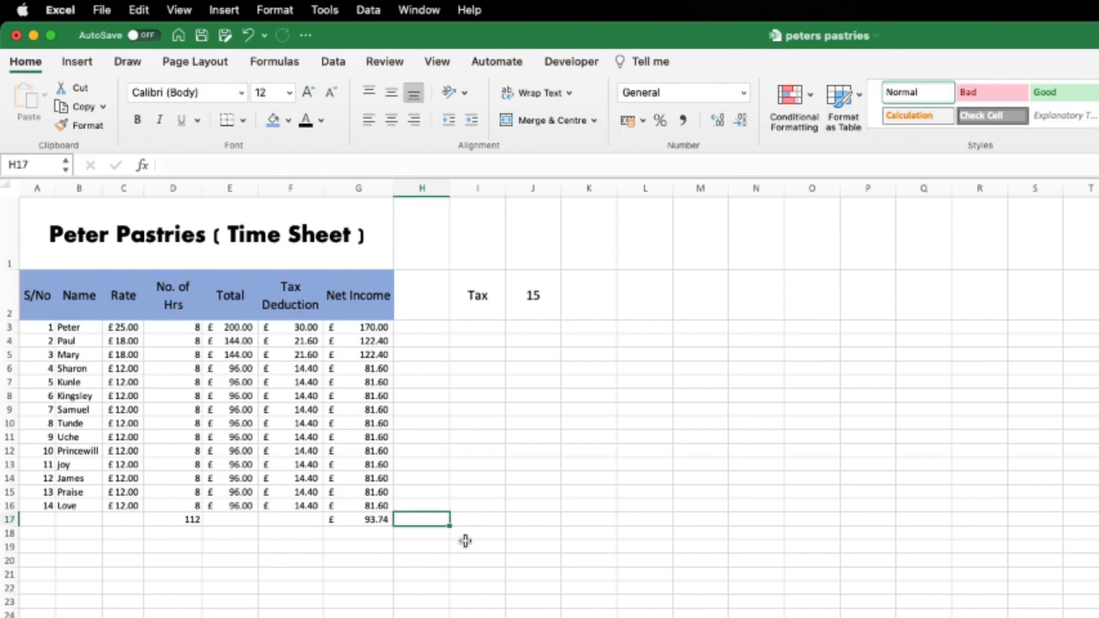
text(Average)
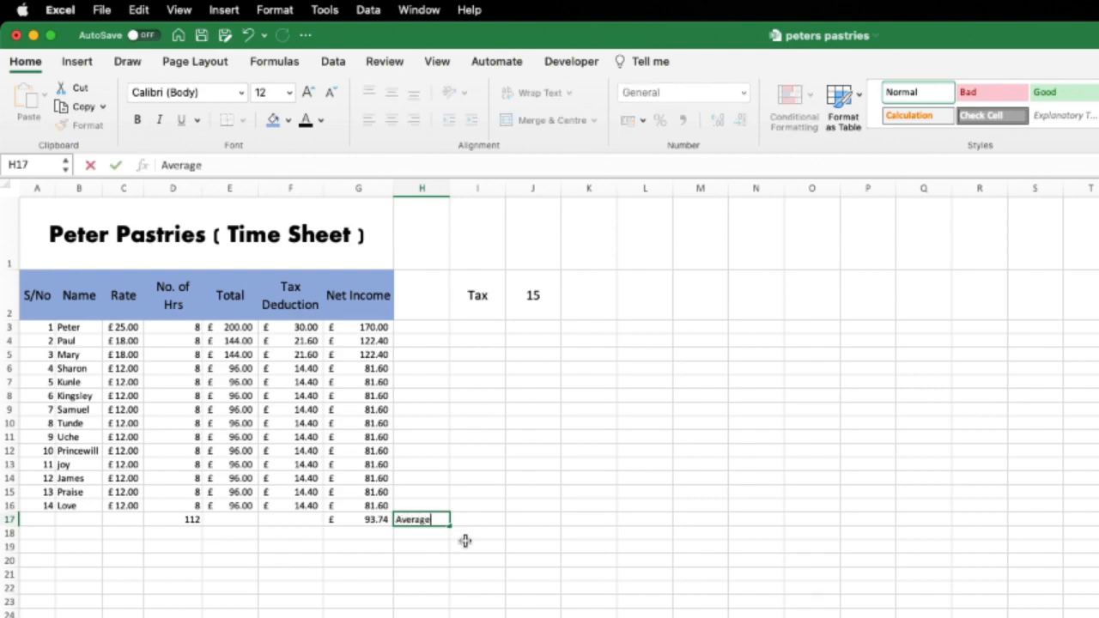
- Calculate the highest net income in G18 with MAX over G3:G16 and label it Max in H18
click(371, 533)
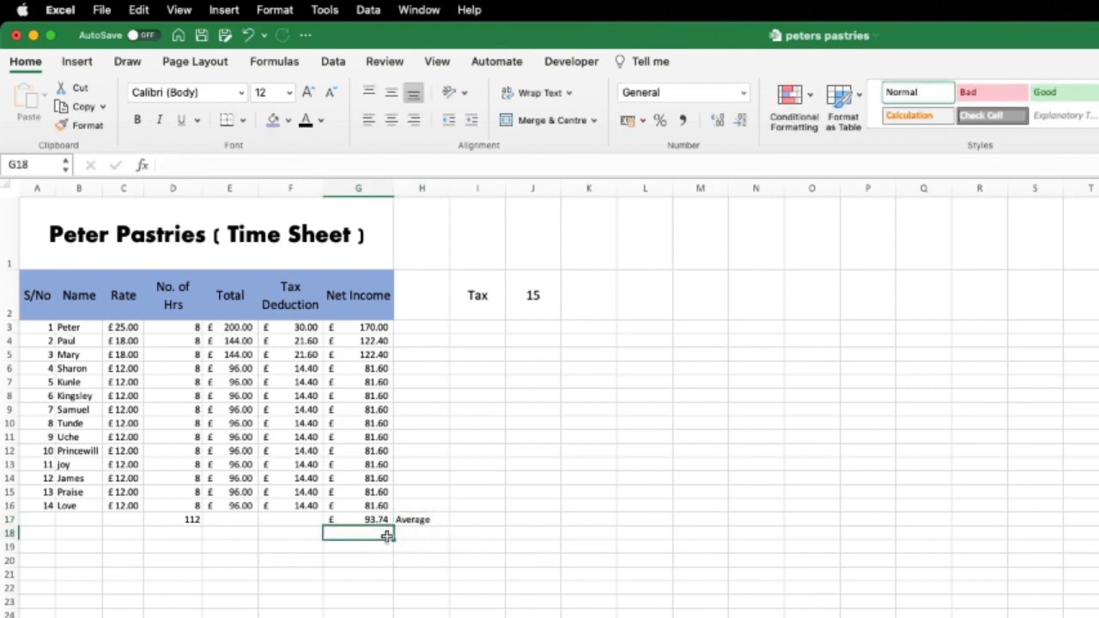
text(=)
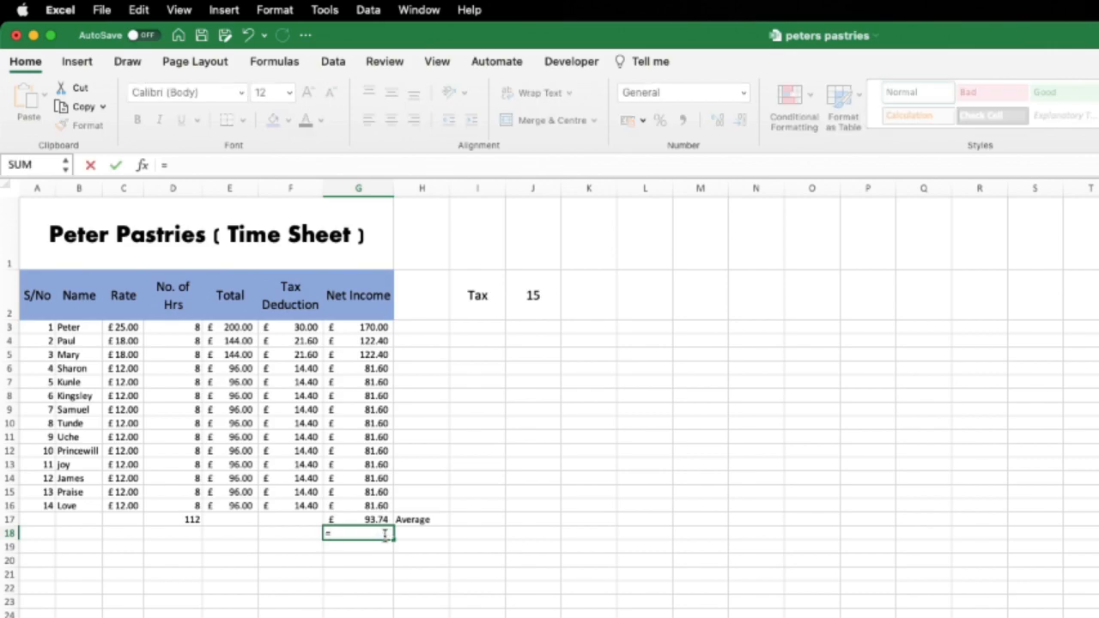
text(max)
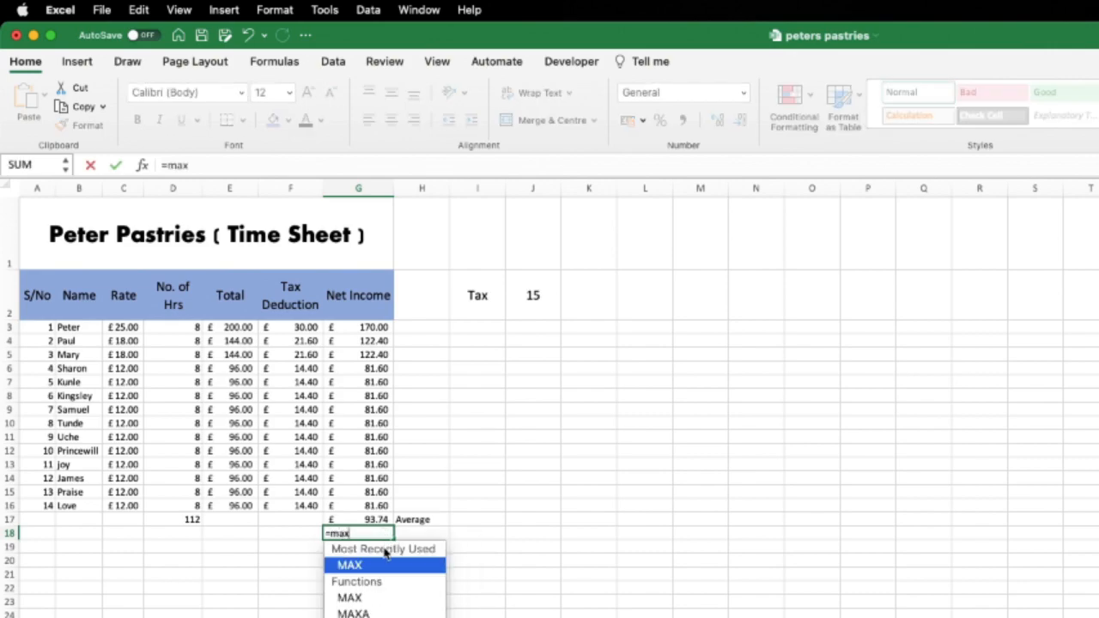
text(()
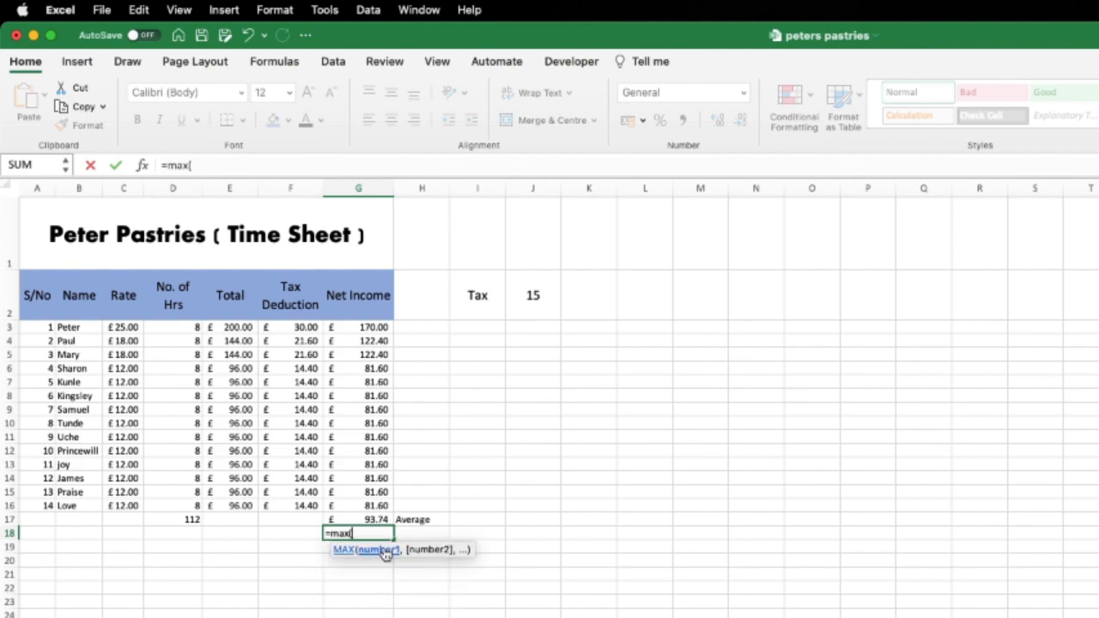
drag(370, 327, 368, 506)
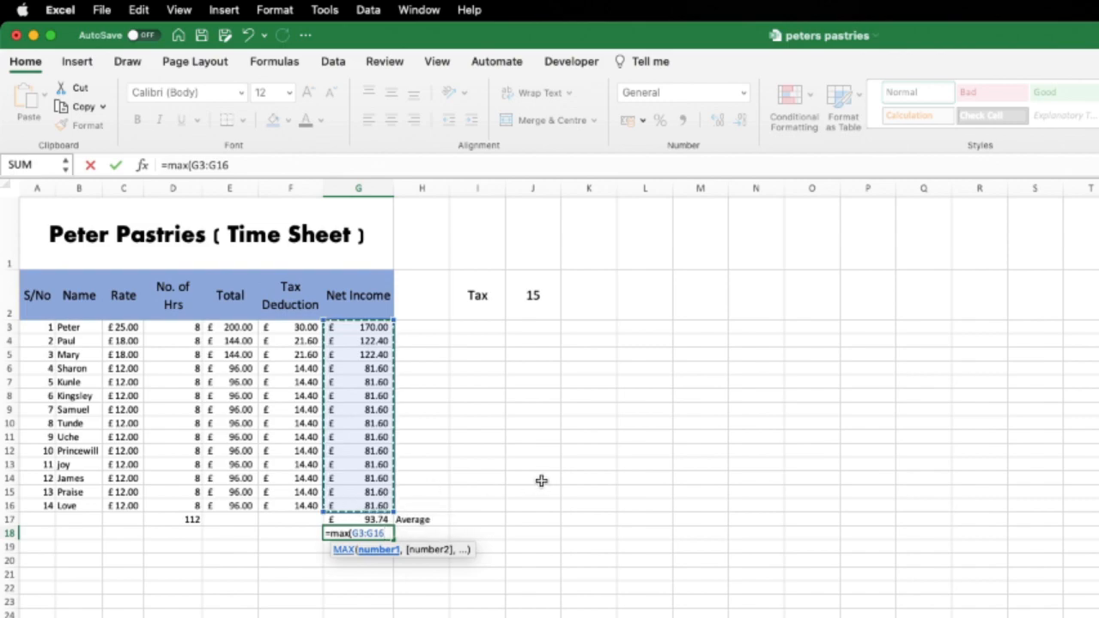
key(Return)
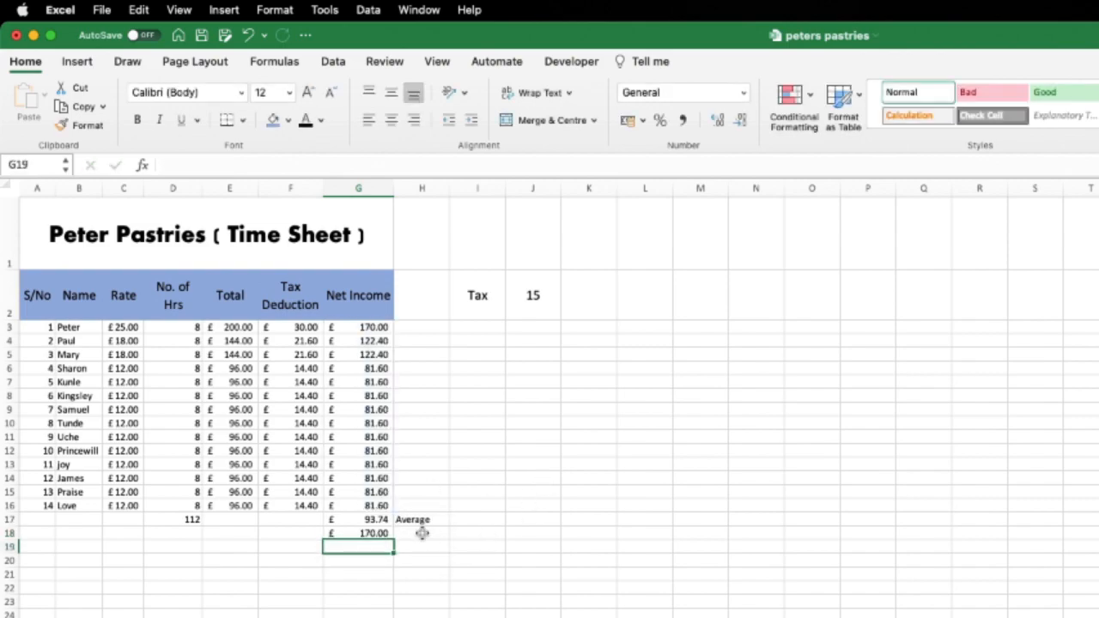
click(422, 533)
text(Max)
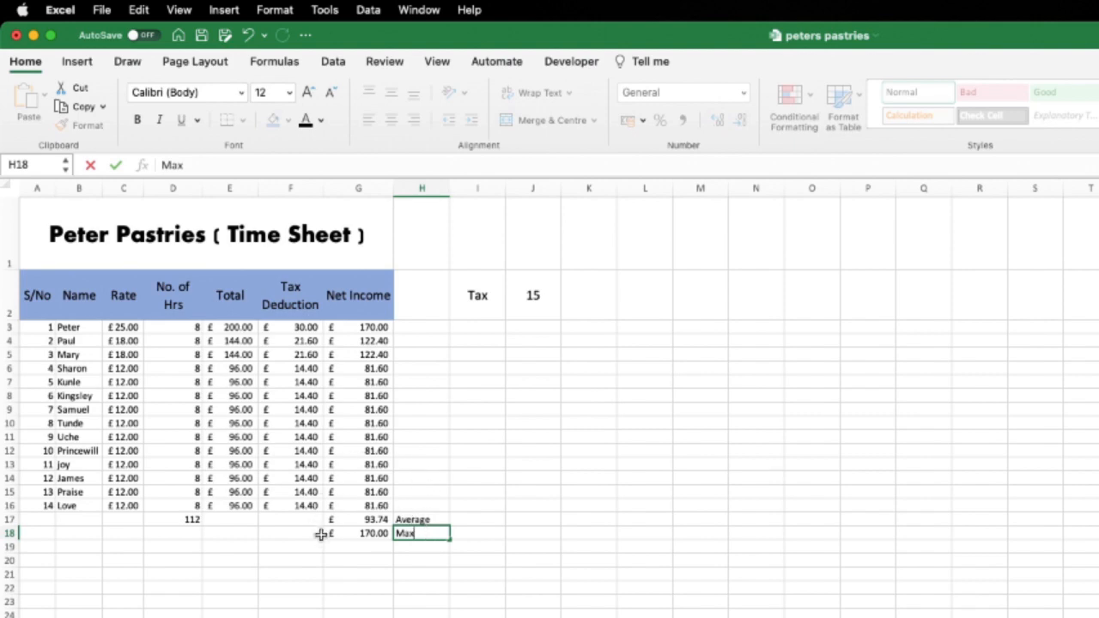
- Calculate the lowest net income in G19 with MIN over G3:G16 and label it Min in H19
click(365, 546)
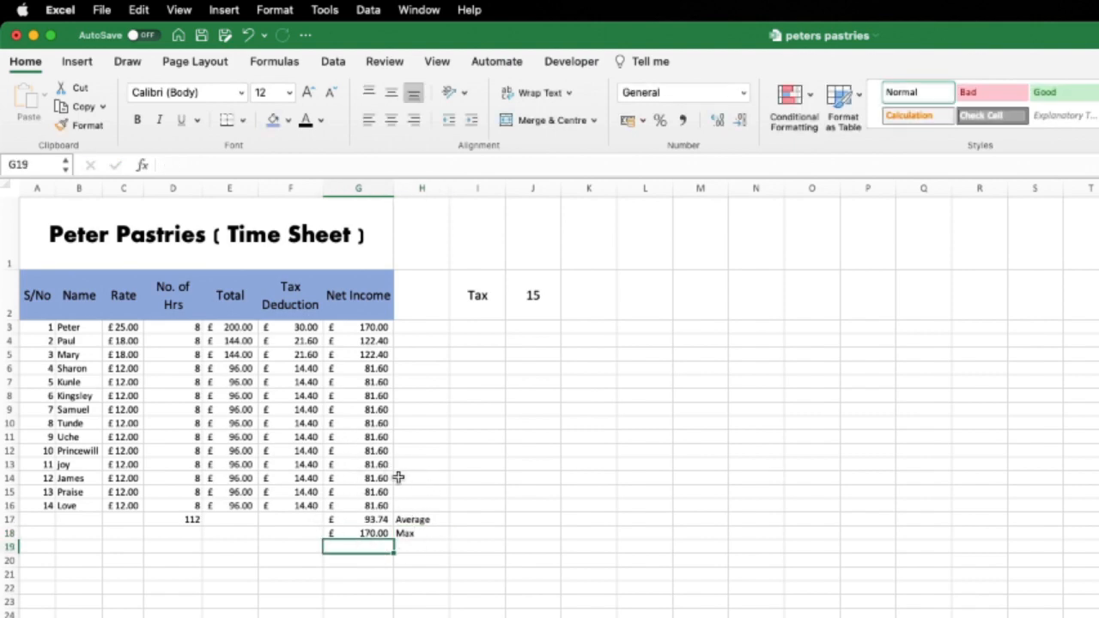
text(=Min)
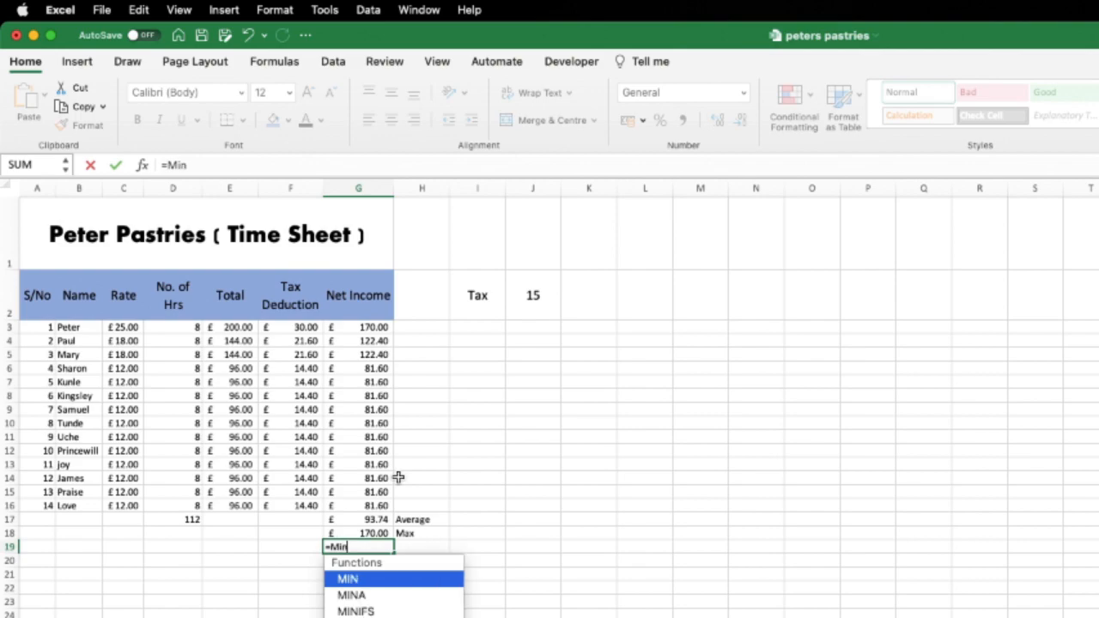
text(()
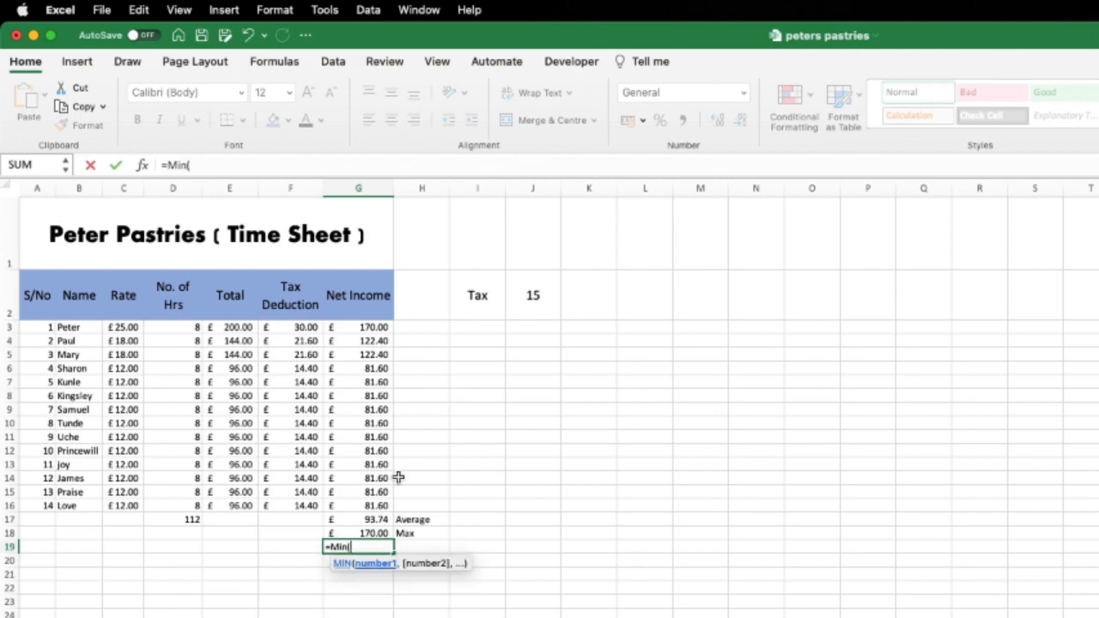
drag(365, 328, 351, 507)
key(Return)
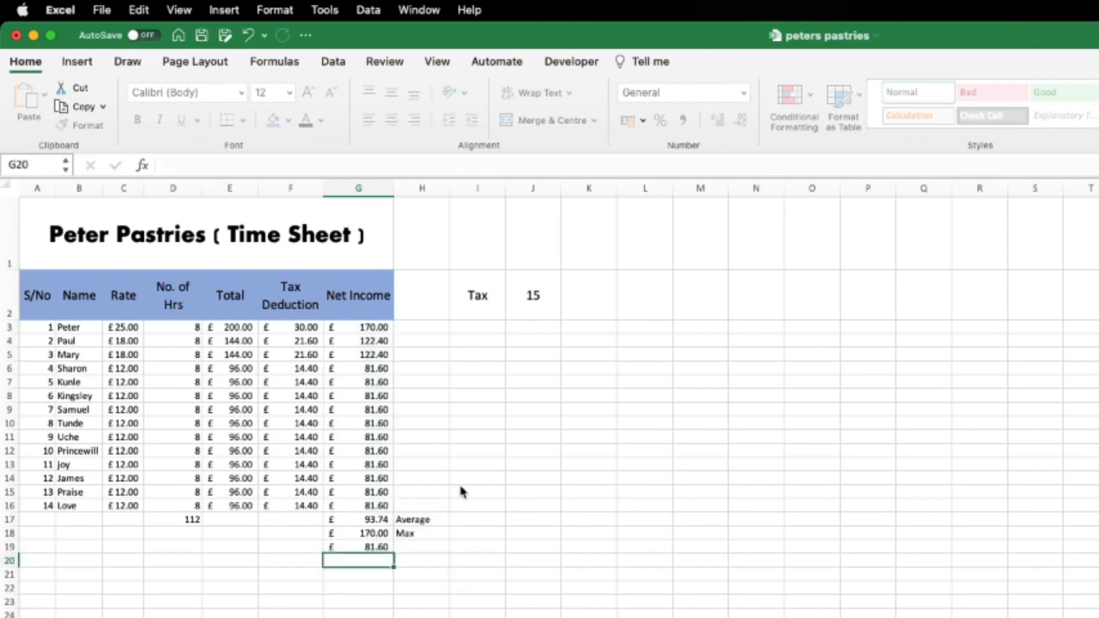
click(421, 546)
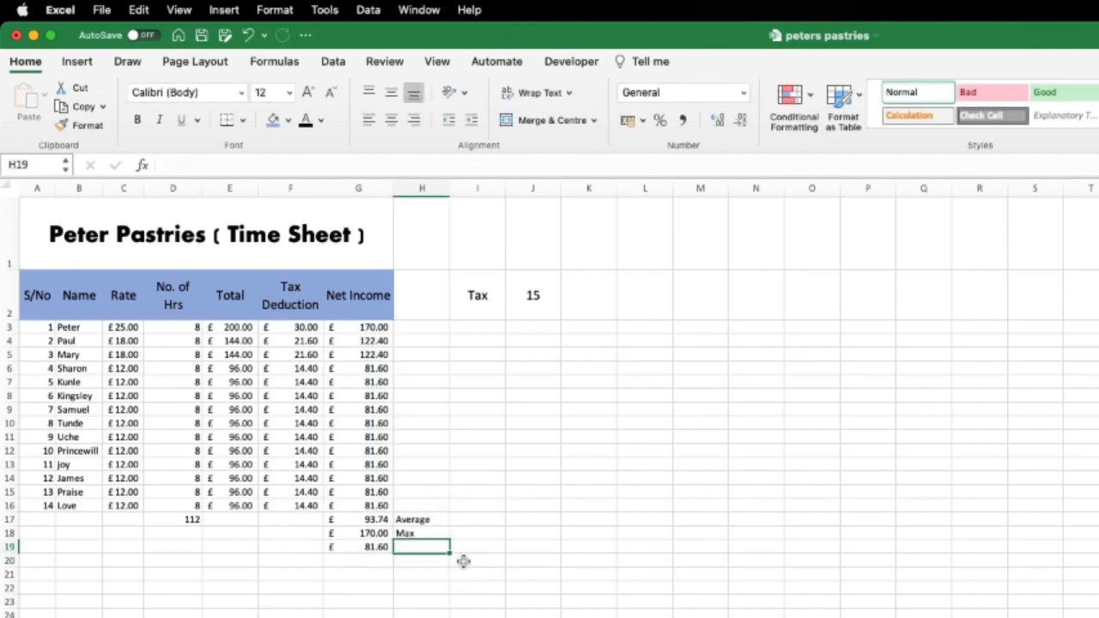
text(Min)
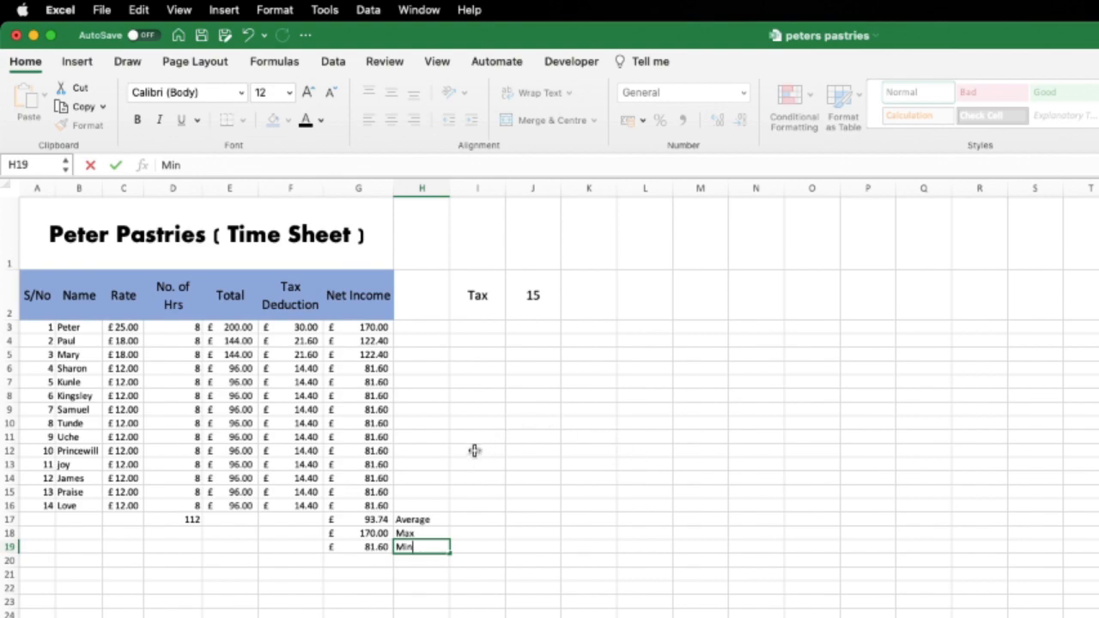
- Review the formulas behind the hours total in D17 and the net income statistics in G17, G18 and G19
click(183, 520)
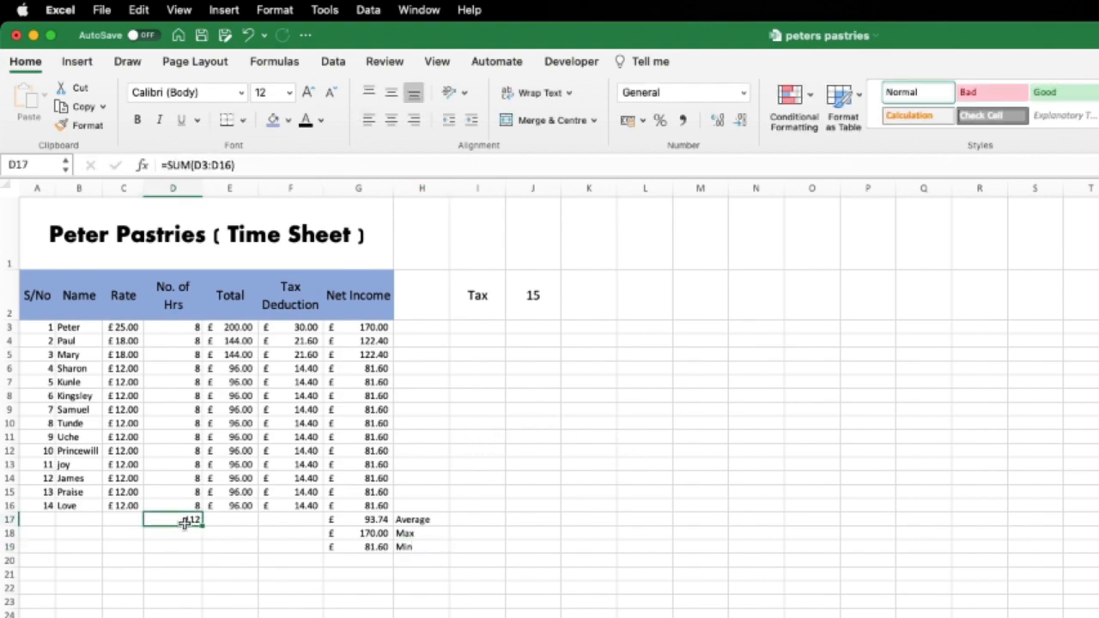
click(355, 520)
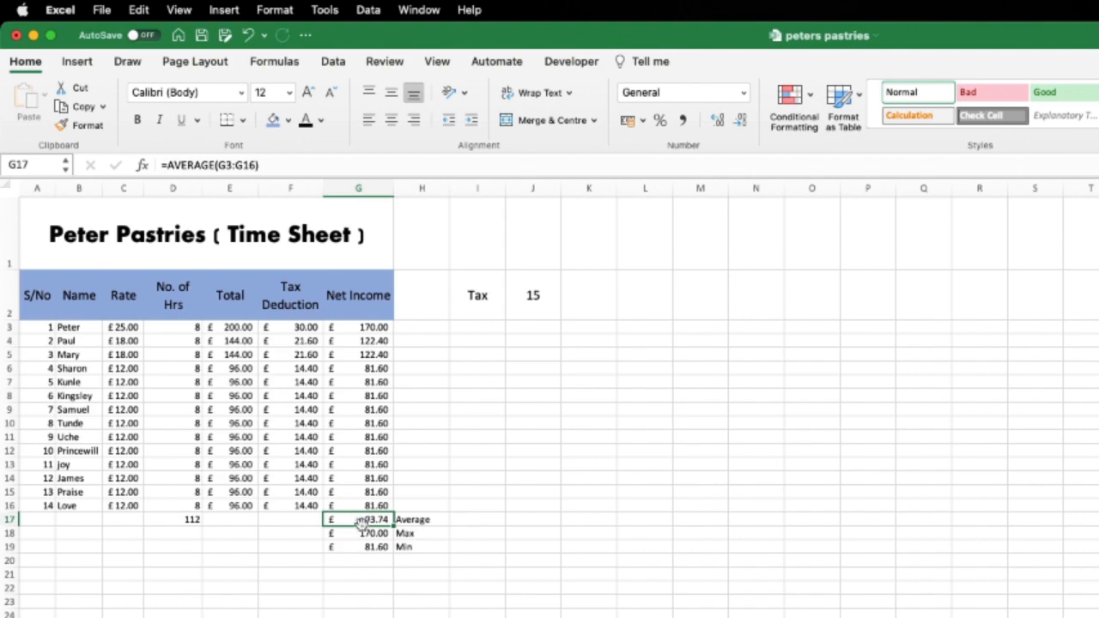
click(361, 534)
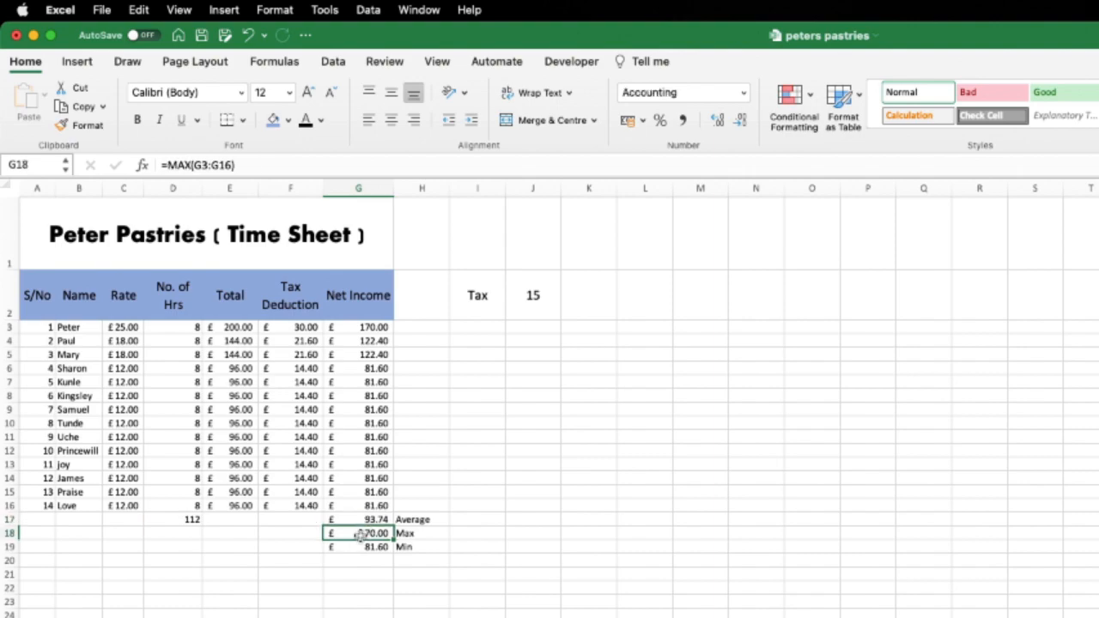
click(362, 550)
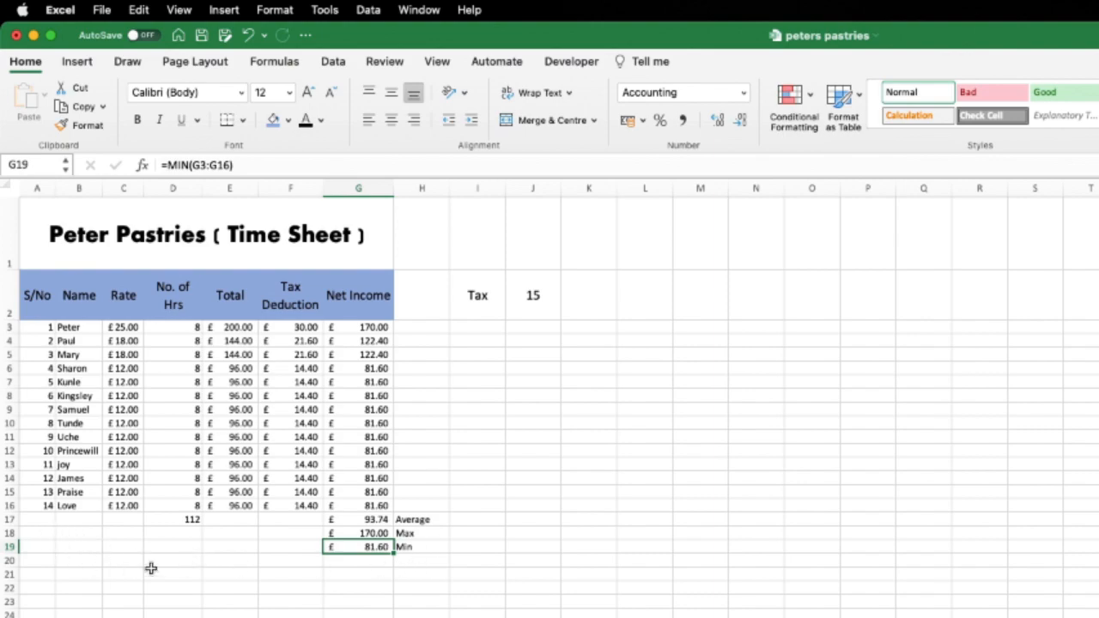
- Replace the formula in G20 with a COUNT of the hours in D3:D16 and label it Count in H20
click(360, 566)
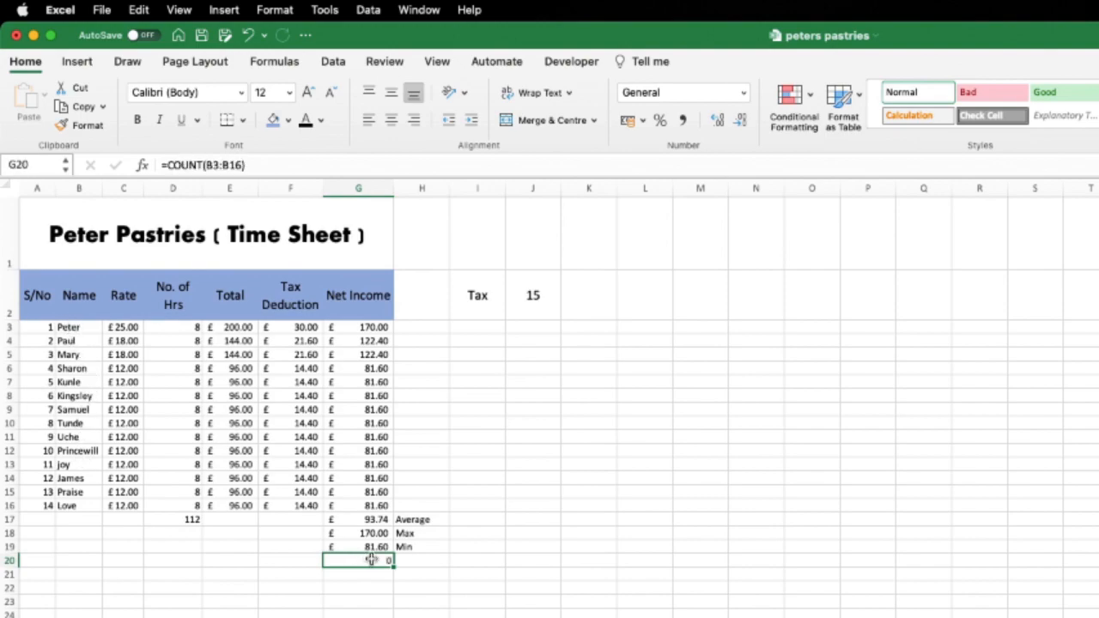
key(Delete)
text(=COUN)
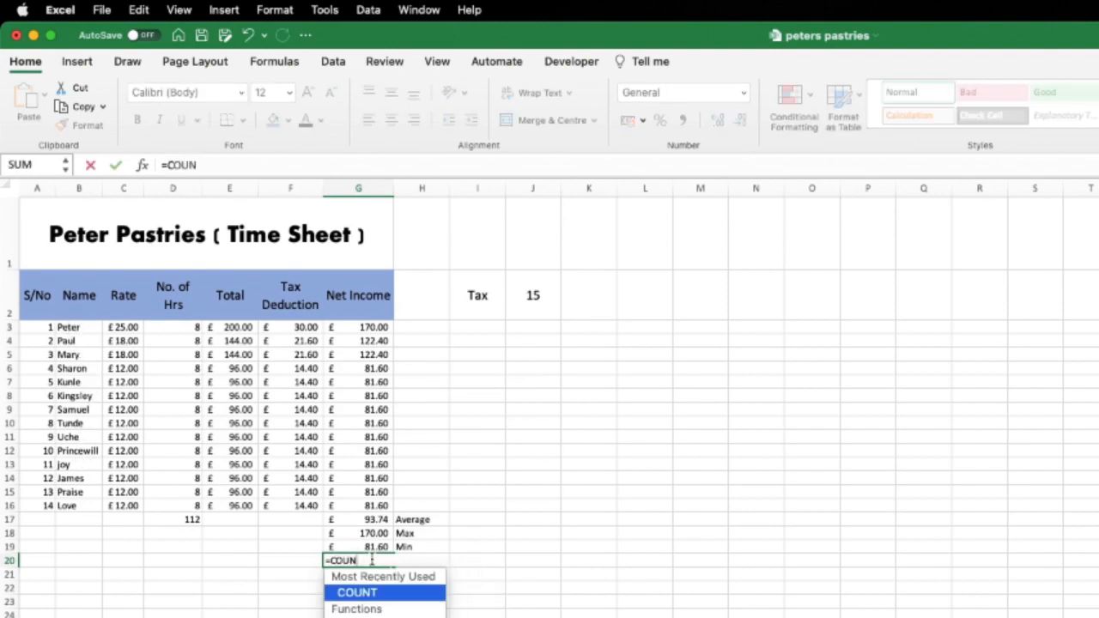
text(T()
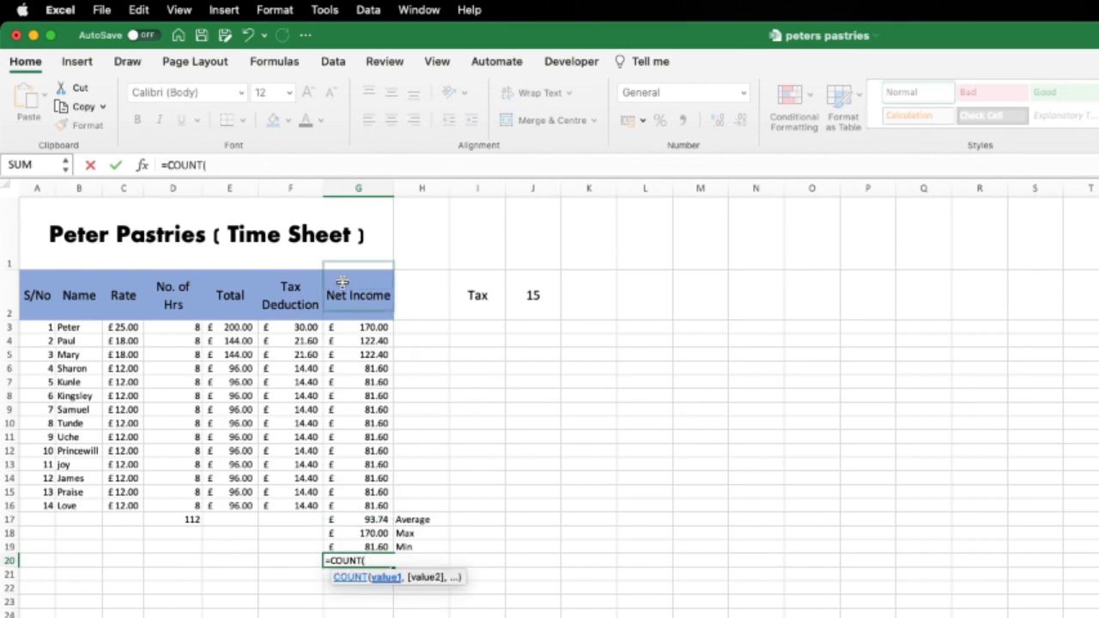
drag(180, 329, 179, 496)
key(Return)
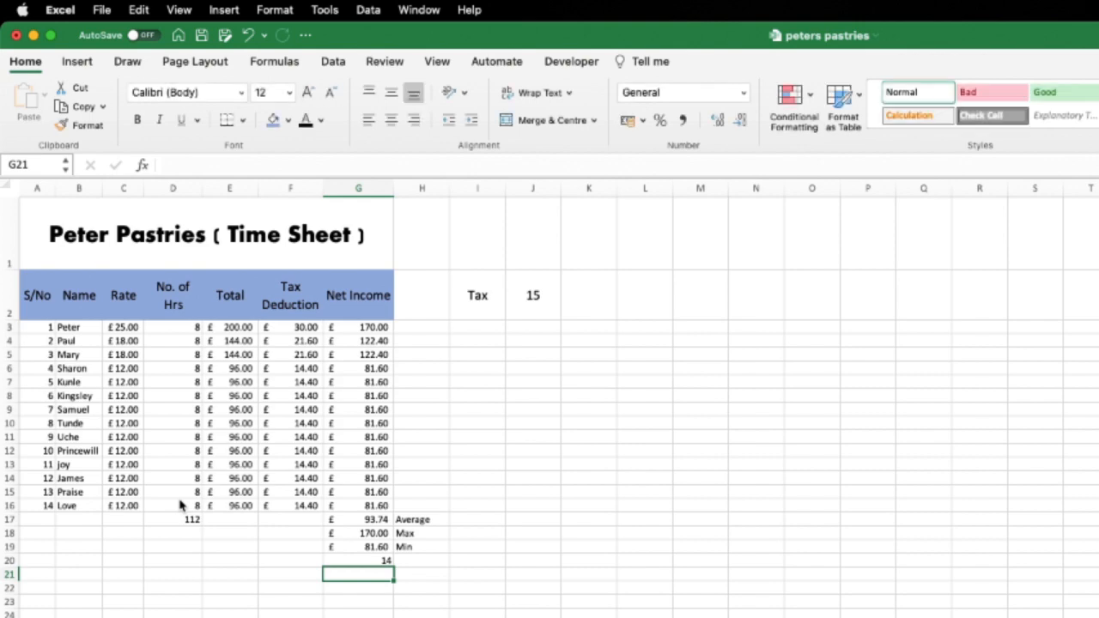
click(426, 559)
text(Count)
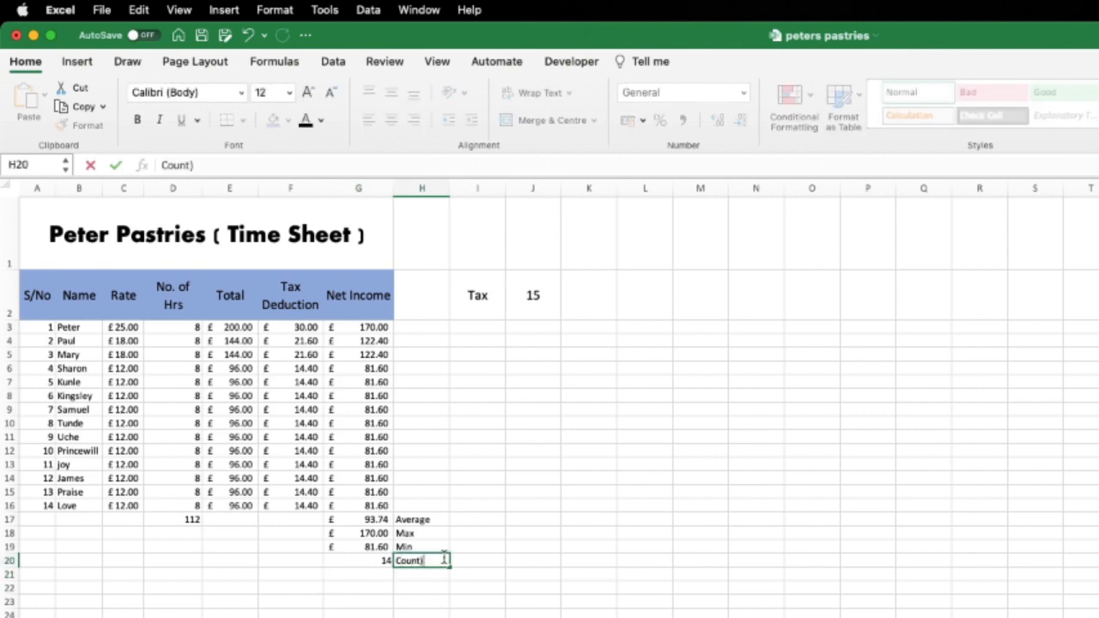
click(568, 547)
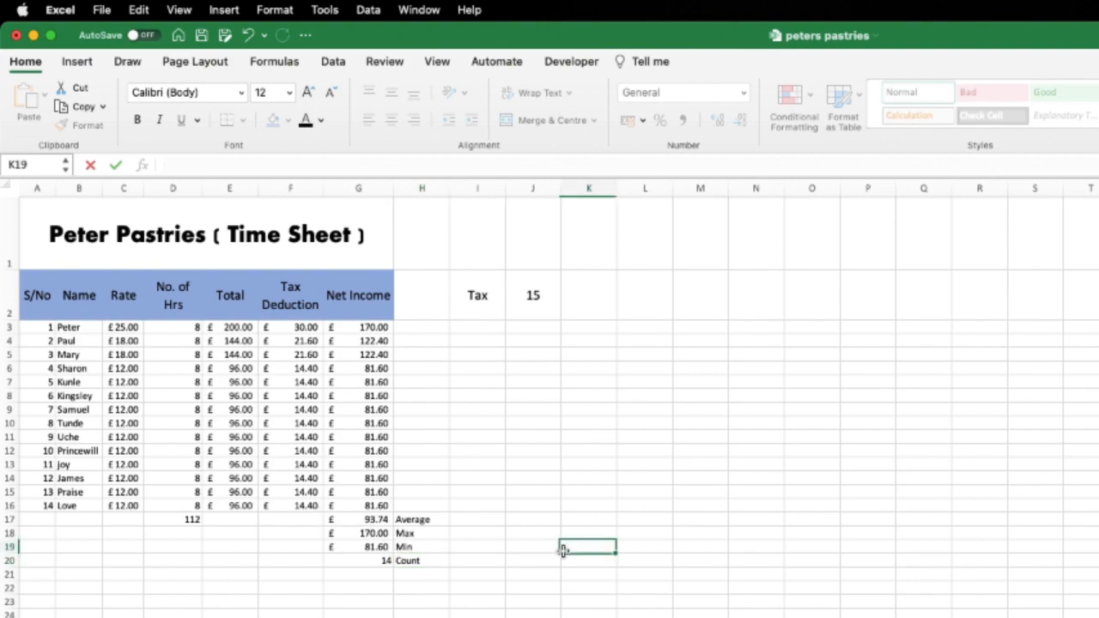
click(413, 519)
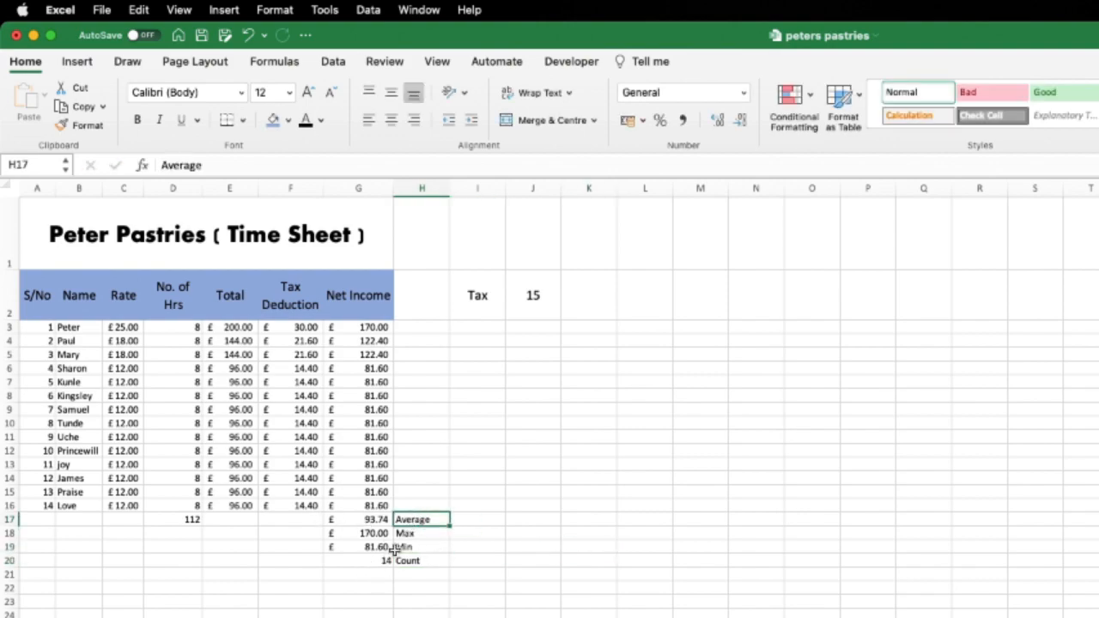
click(409, 535)
click(406, 547)
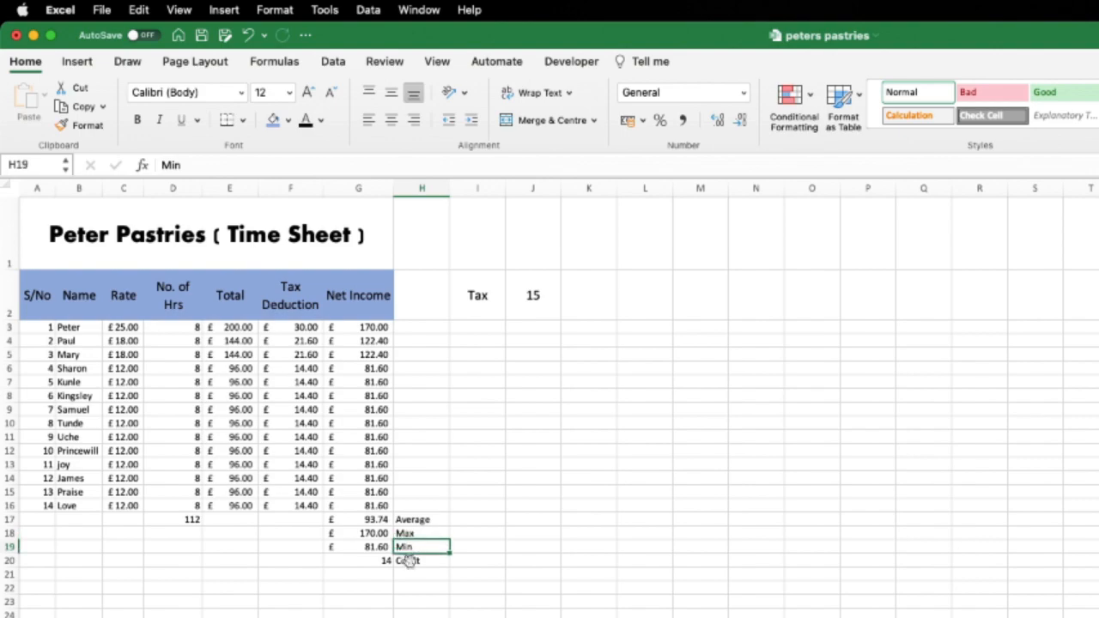
click(408, 563)
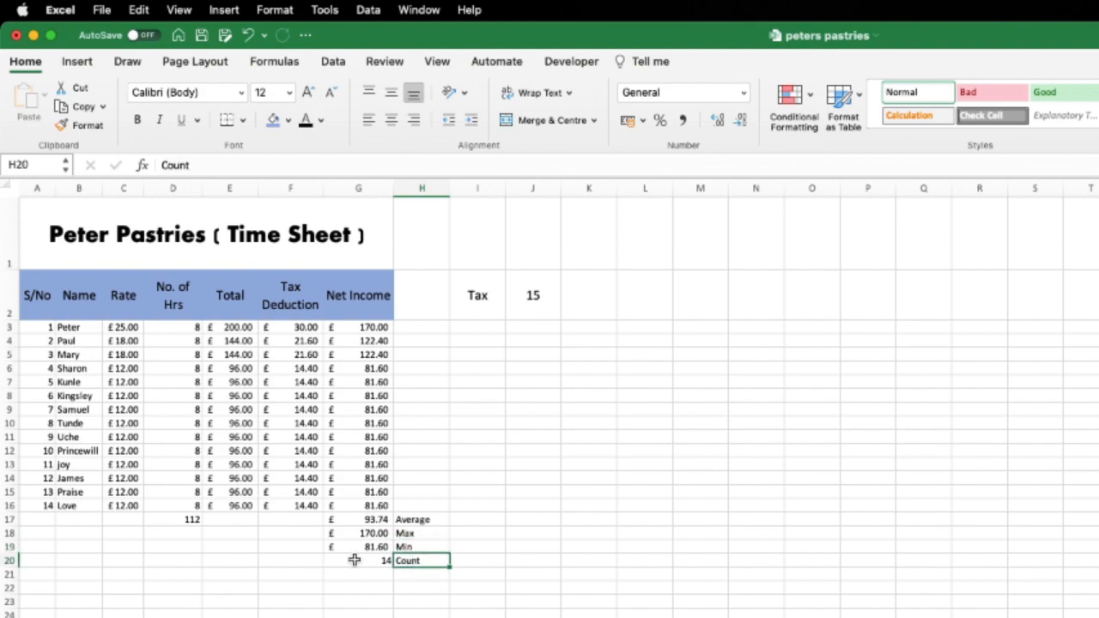
- Label the hours total by entering SUM in cell C17
click(134, 521)
text(SUM)
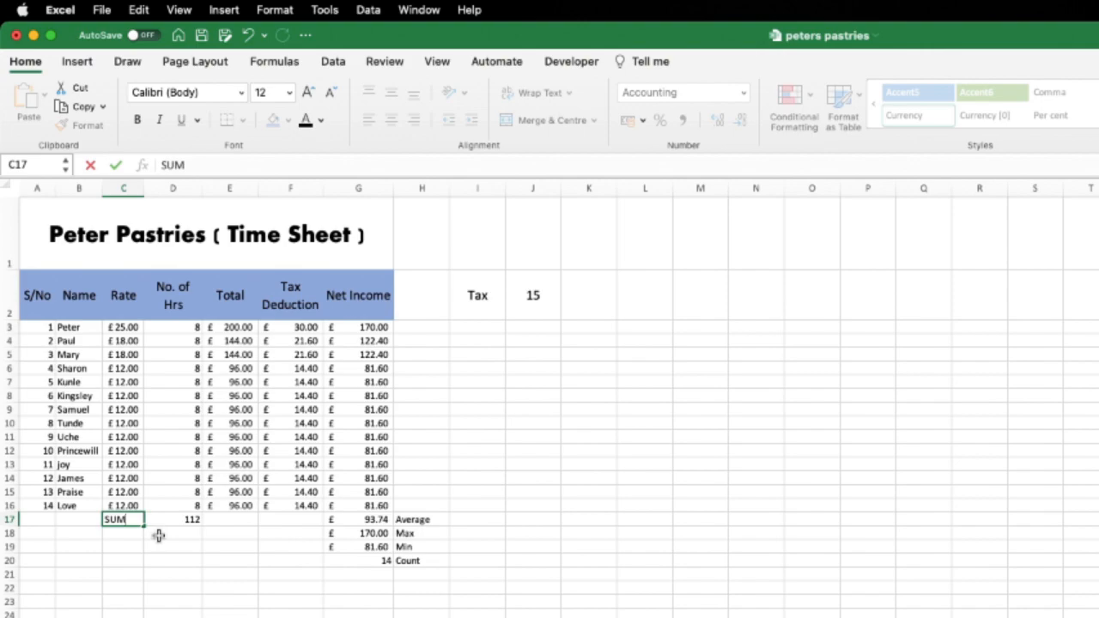
click(164, 544)
click(176, 599)
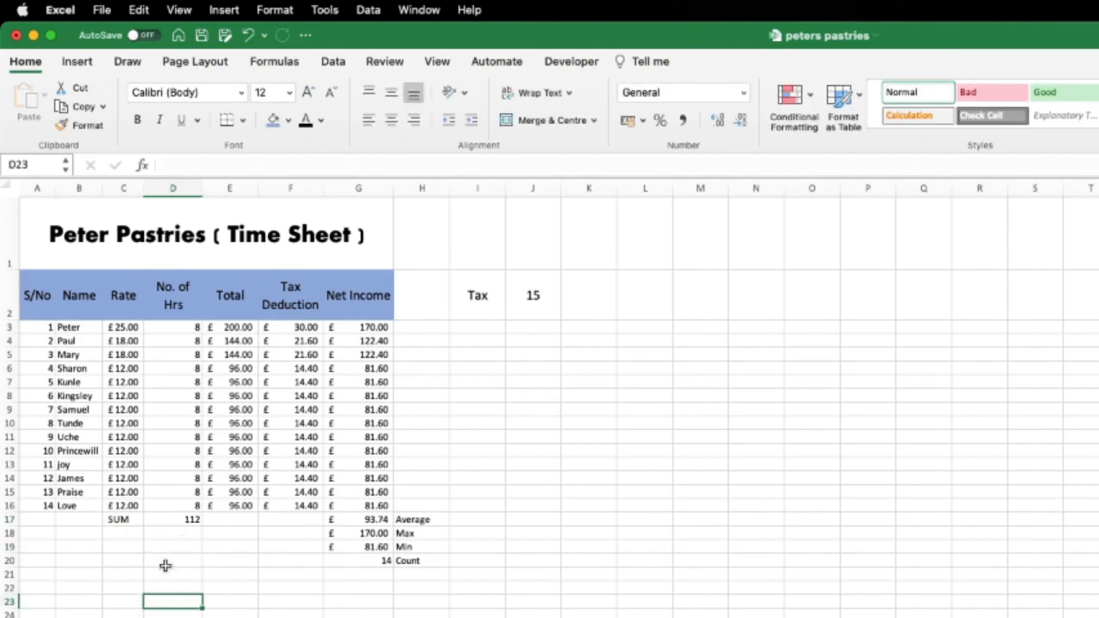
- Make the hours total and its label in C17:D17 and the statistics with their labels in G17:H20 bold
drag(129, 521, 185, 521)
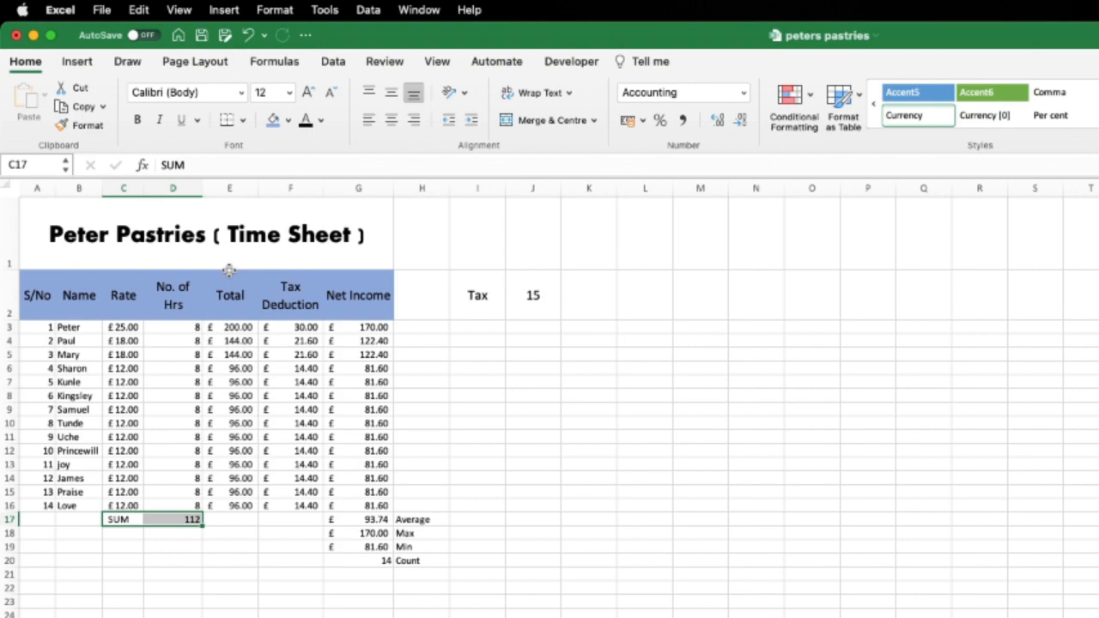
click(135, 120)
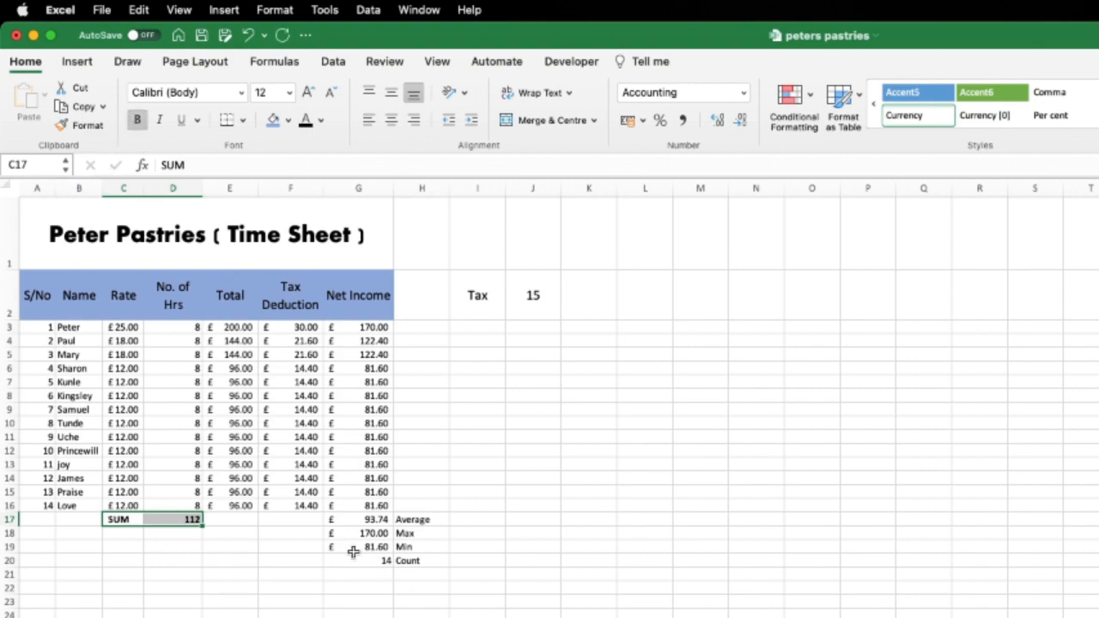
drag(335, 520, 443, 562)
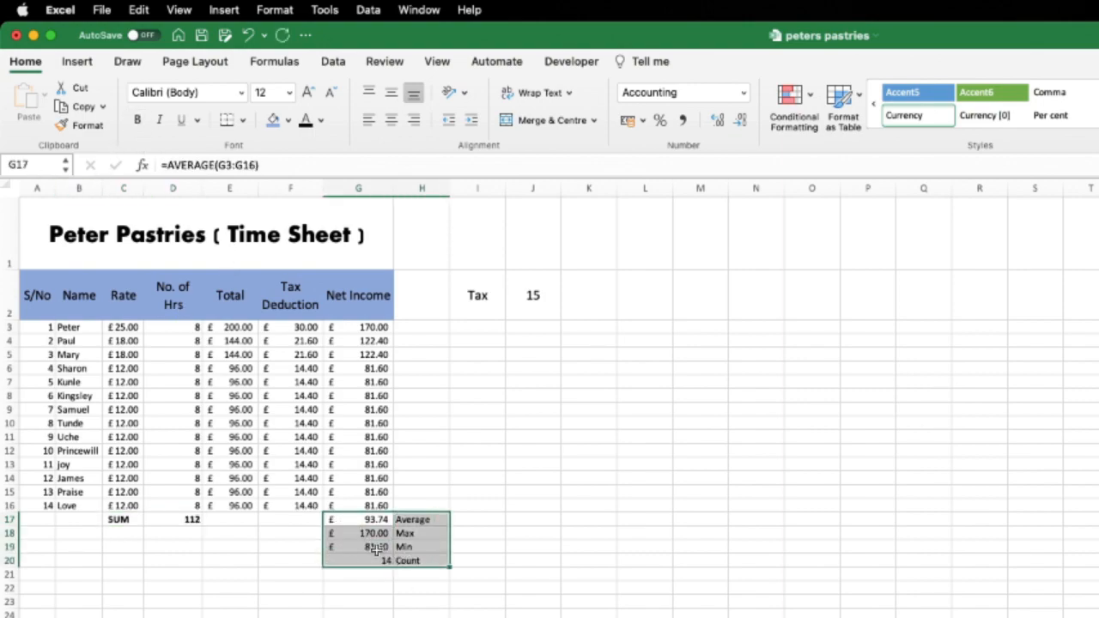
click(136, 121)
click(464, 453)
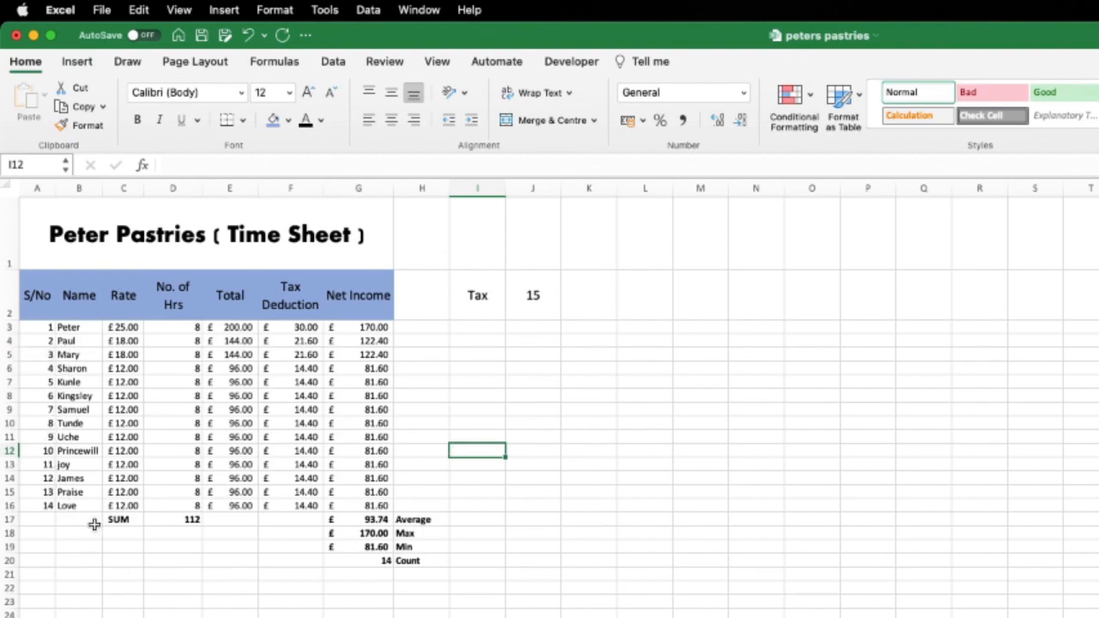
- Move the name in B3 directly to cell K5, and undo the move
click(79, 326)
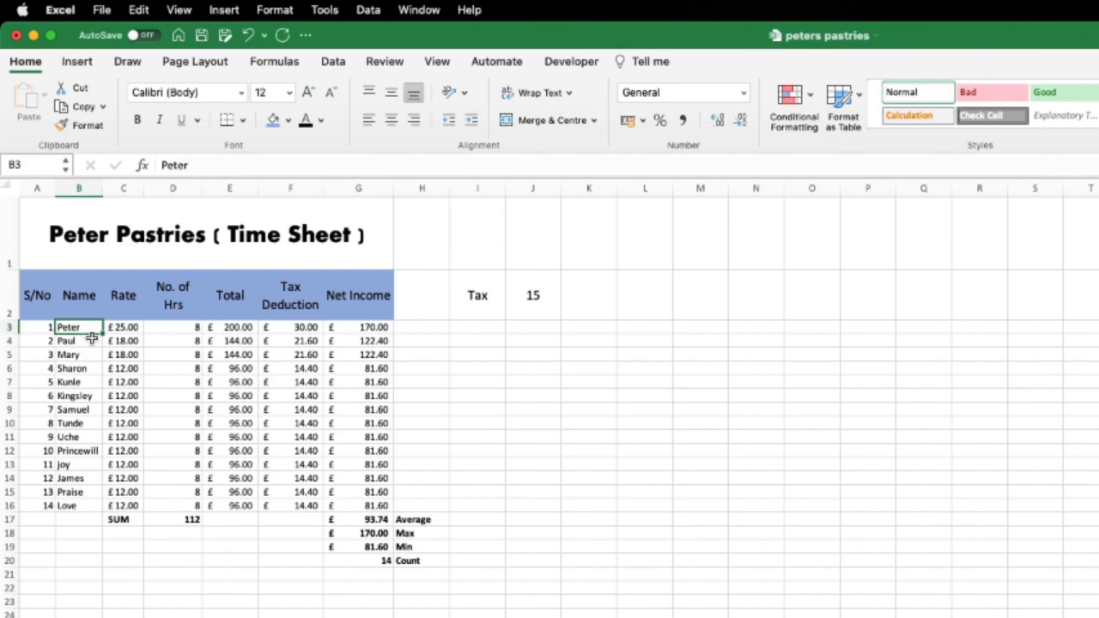
drag(91, 333, 582, 362)
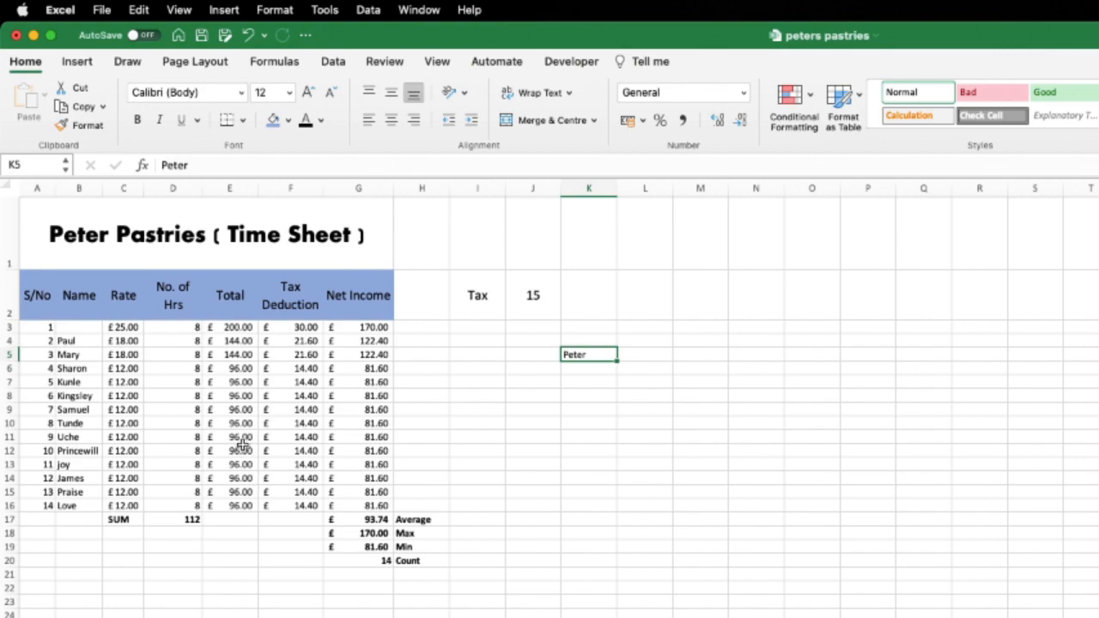
key(super+z)
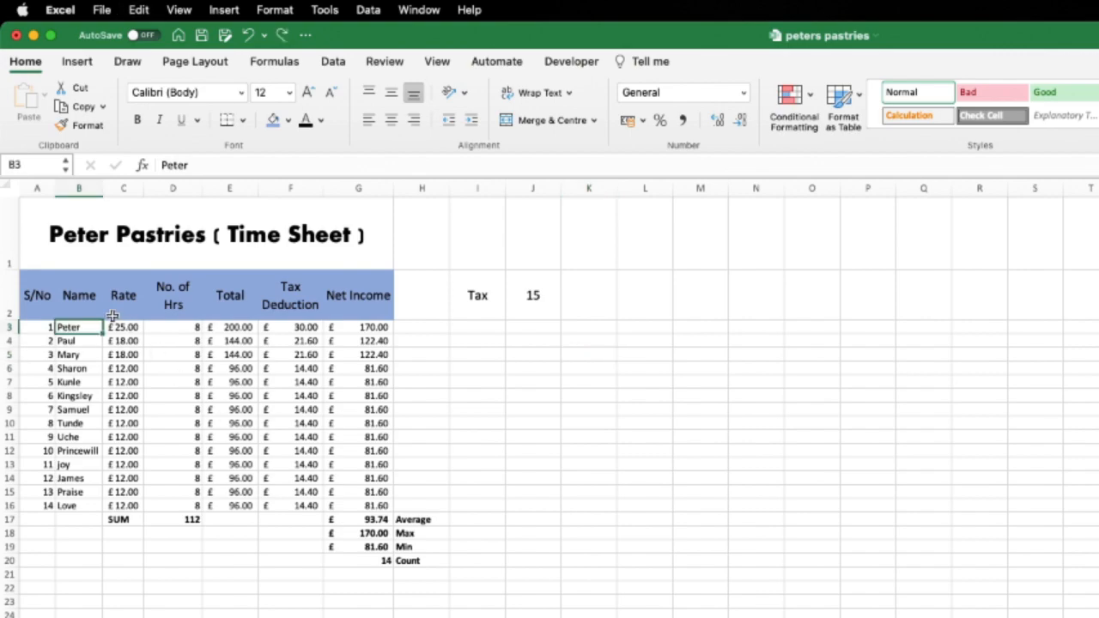
- Cut the name in B3 and paste it into K4, and undo the paste
key(super+c)
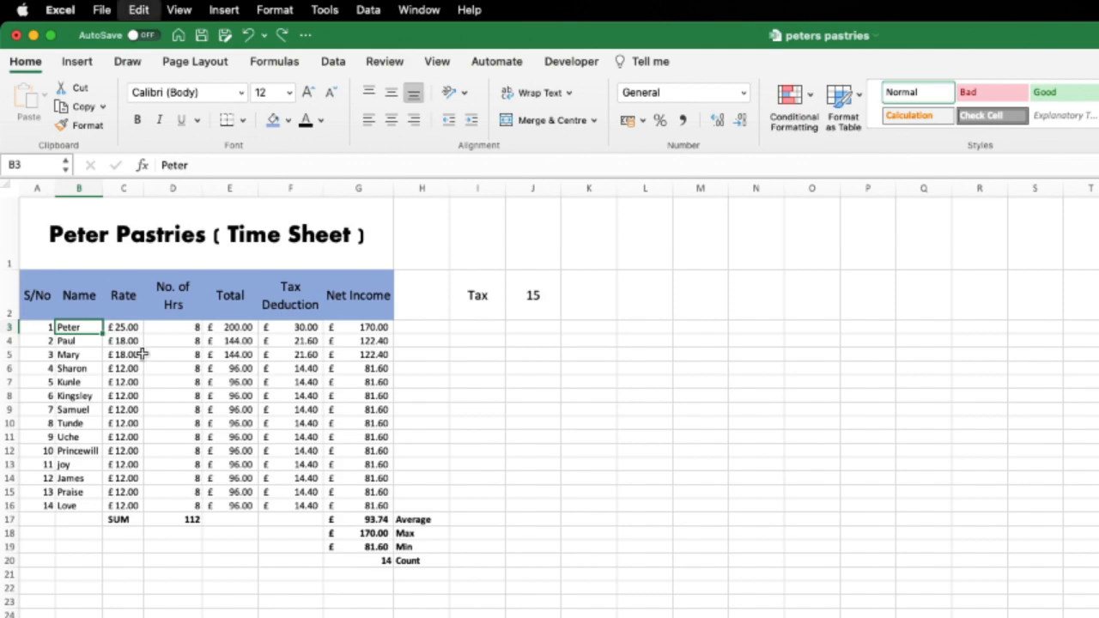
click(581, 344)
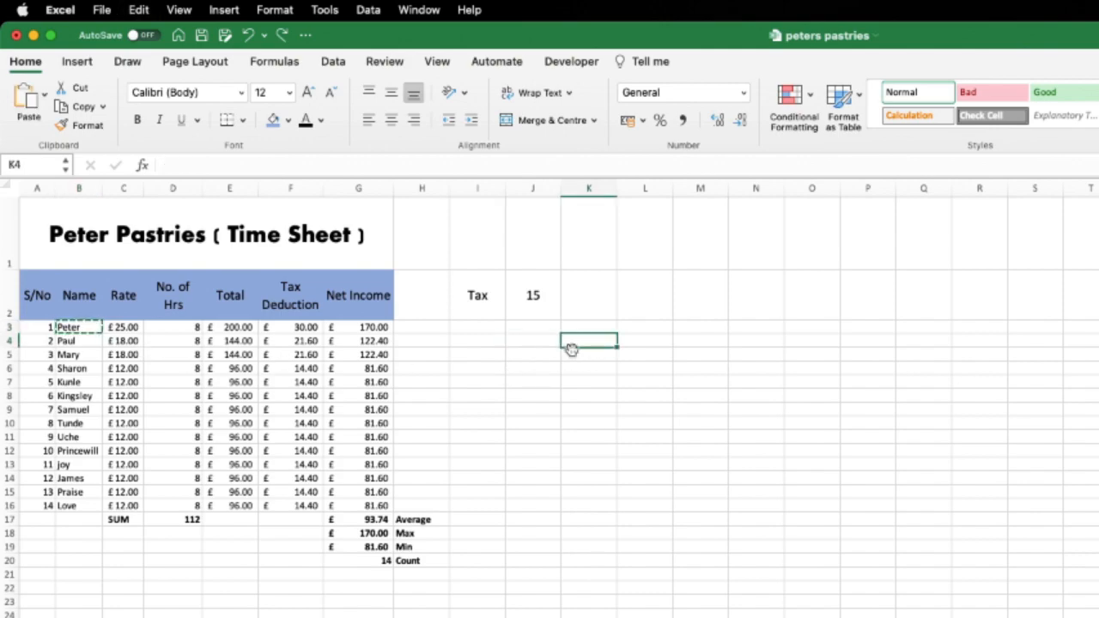
key(super+v)
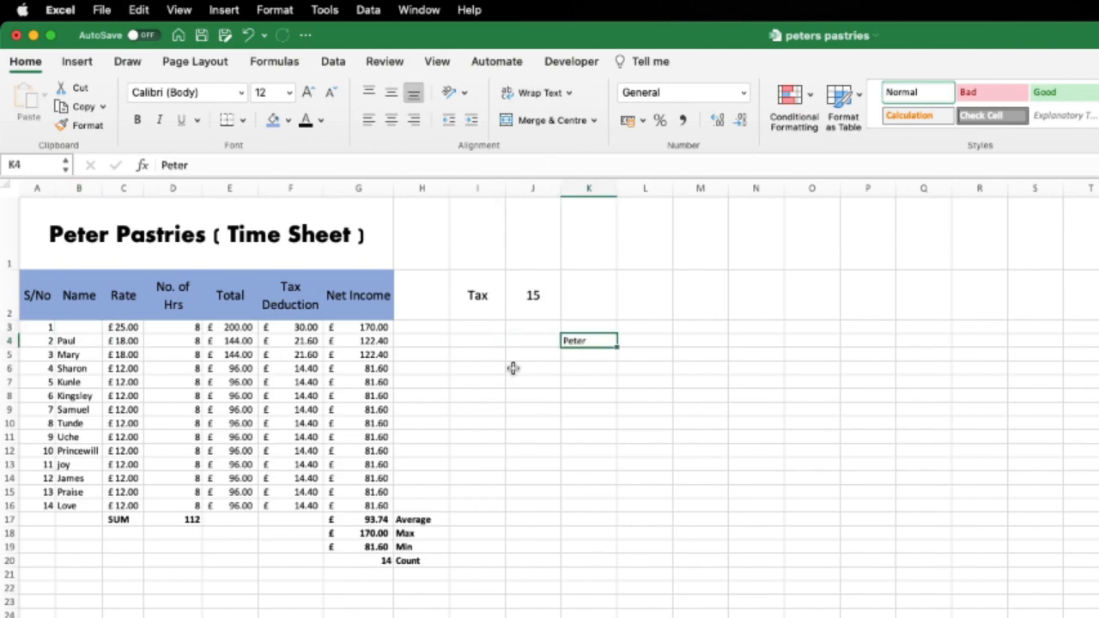
key(super+z)
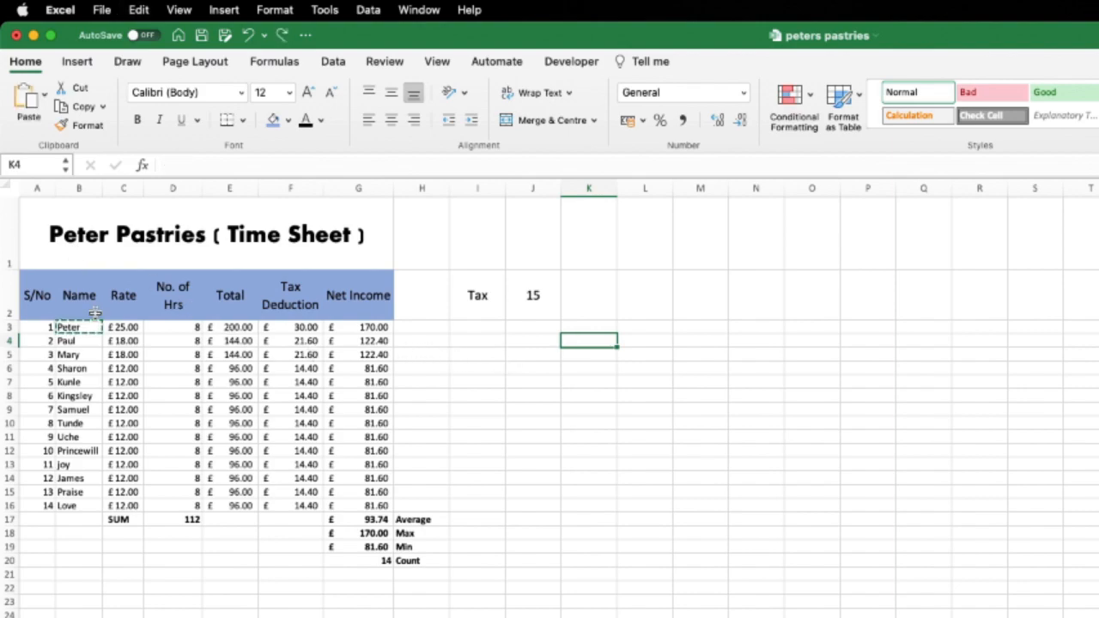
- Cut the name in B5 and paste it into I7, and undo the paste
click(71, 355)
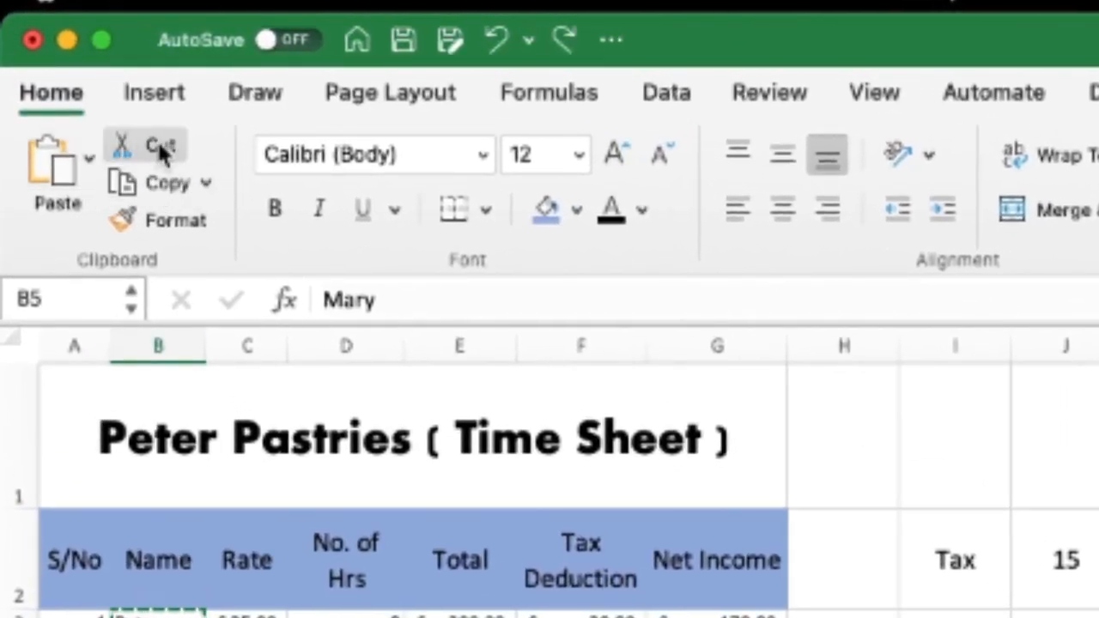
click(156, 140)
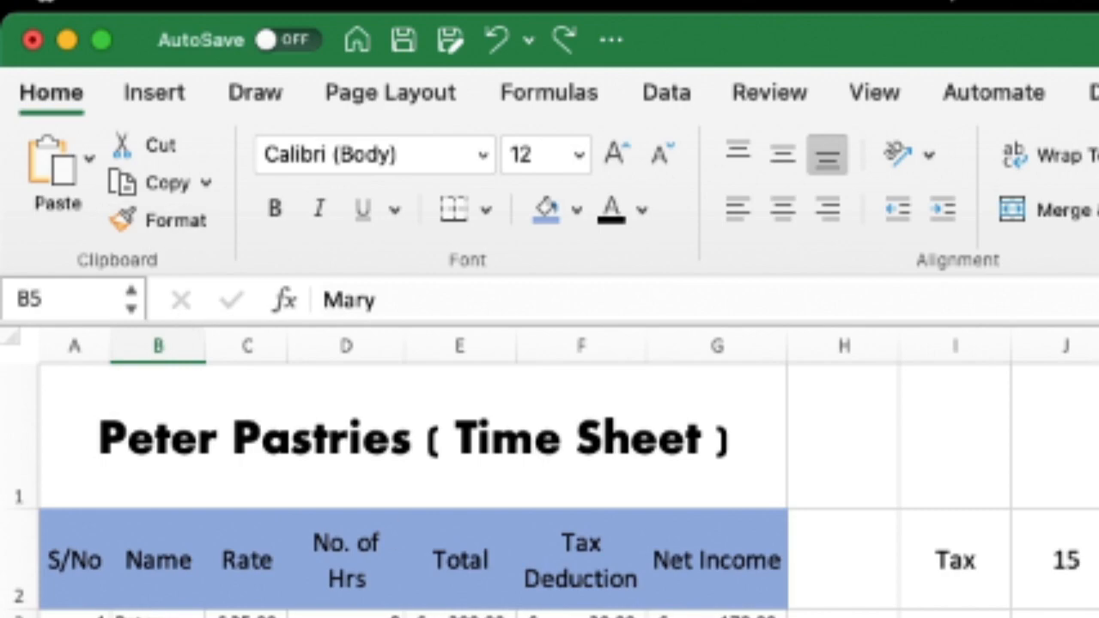
click(955, 617)
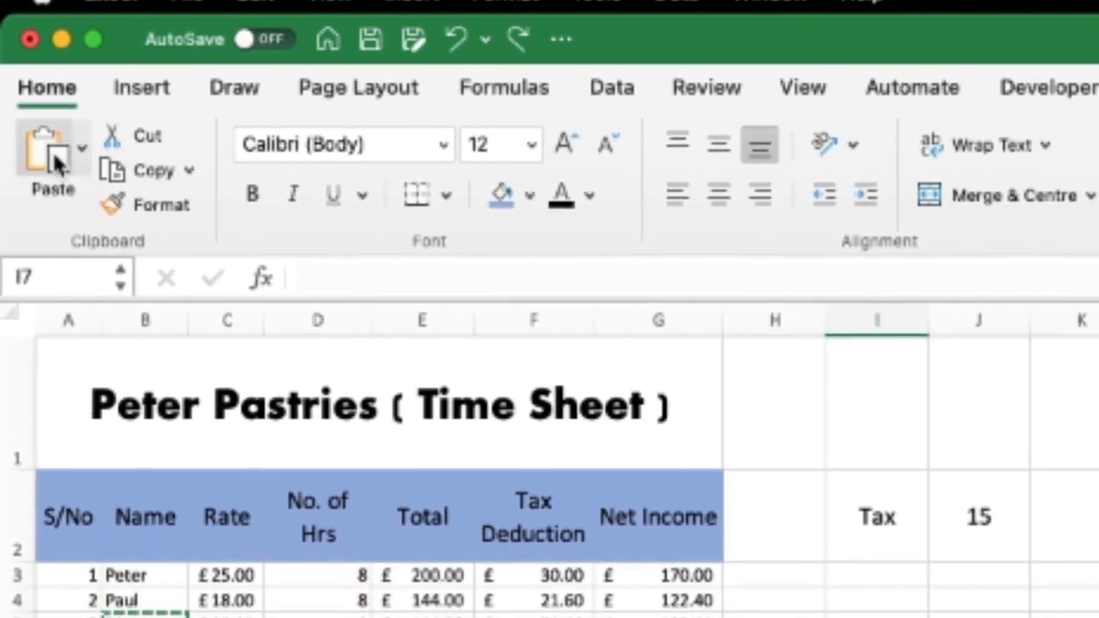
click(52, 150)
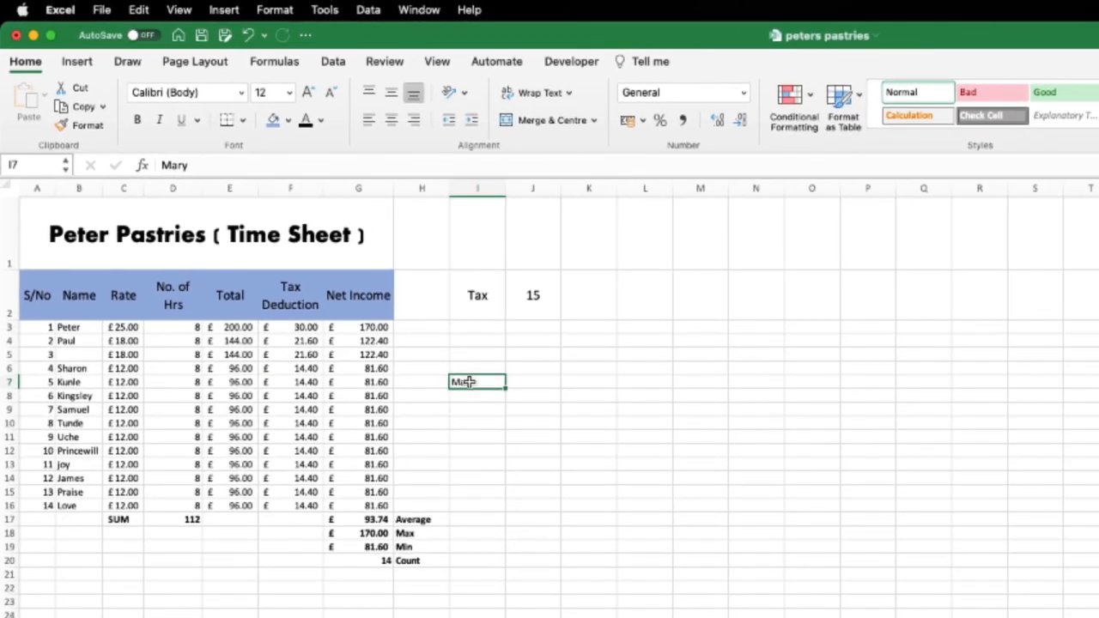
key(super+z)
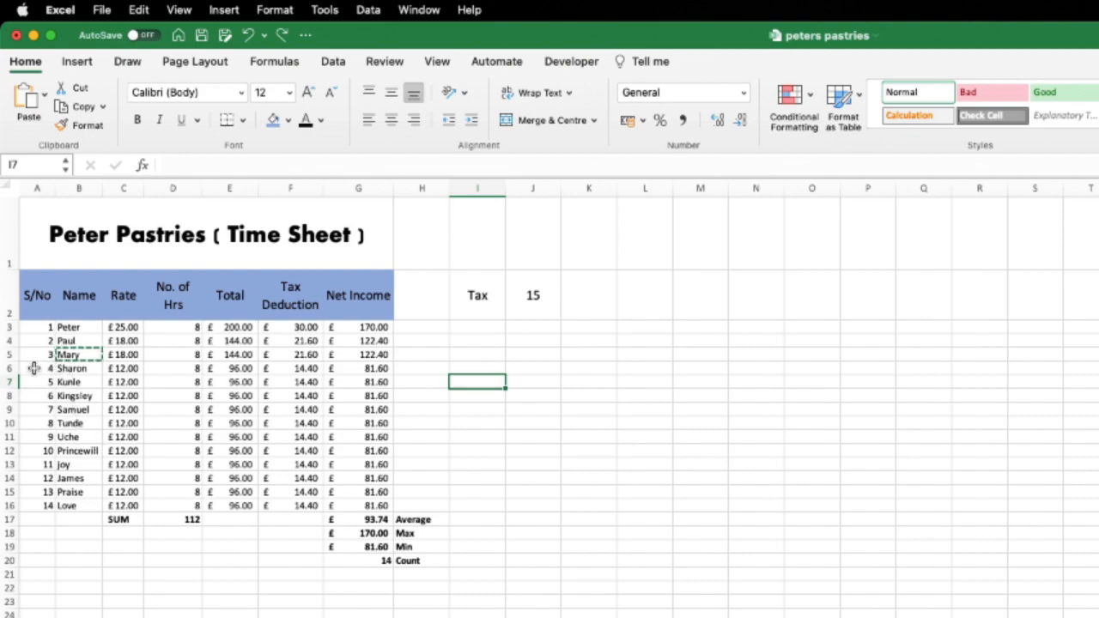
- Cut the block A6:E16 and paste it starting at L5, and undo the paste
drag(49, 367, 230, 505)
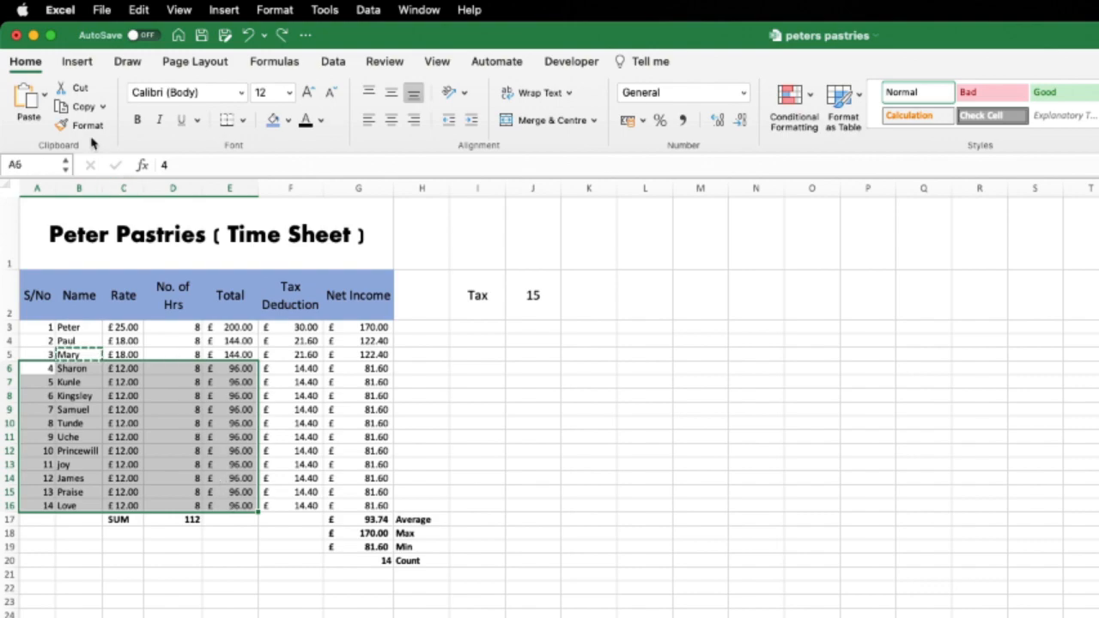
click(81, 107)
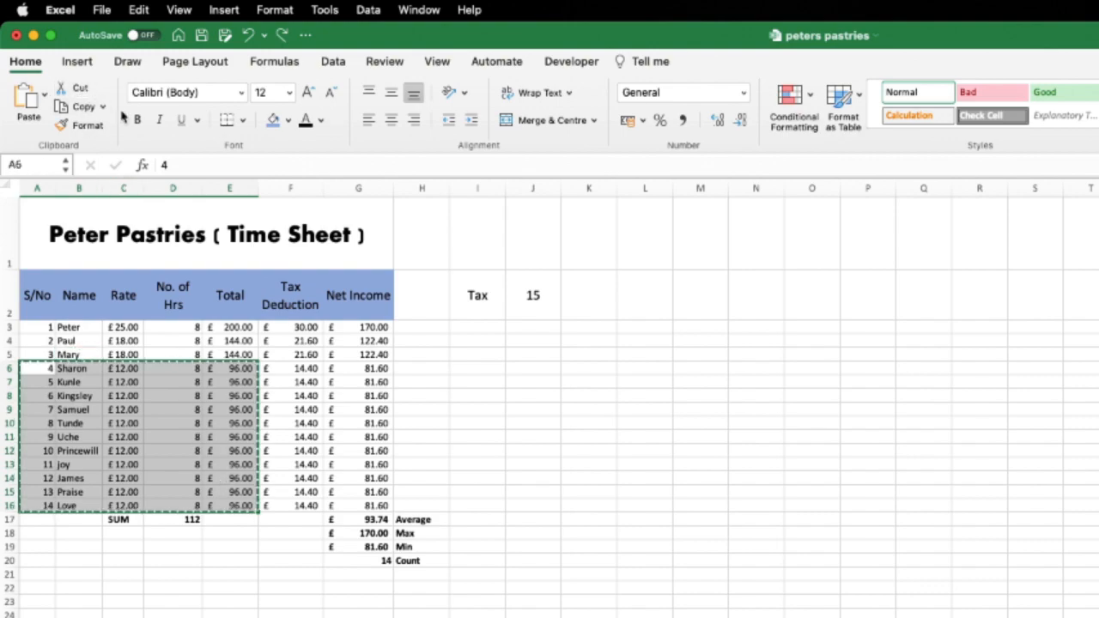
click(633, 355)
right_click(633, 355)
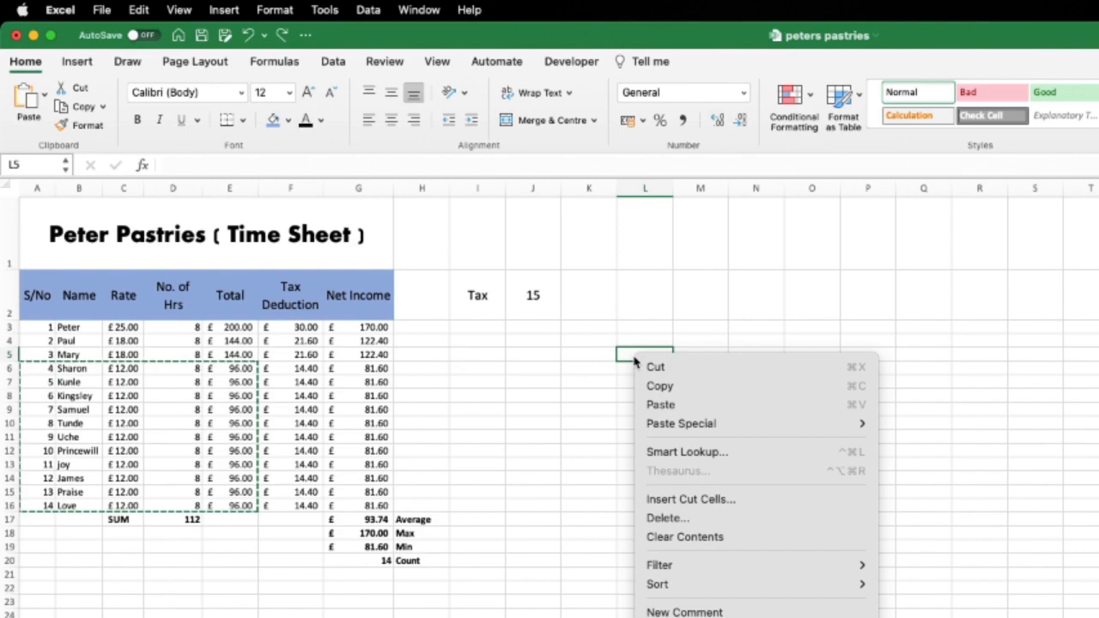
click(661, 405)
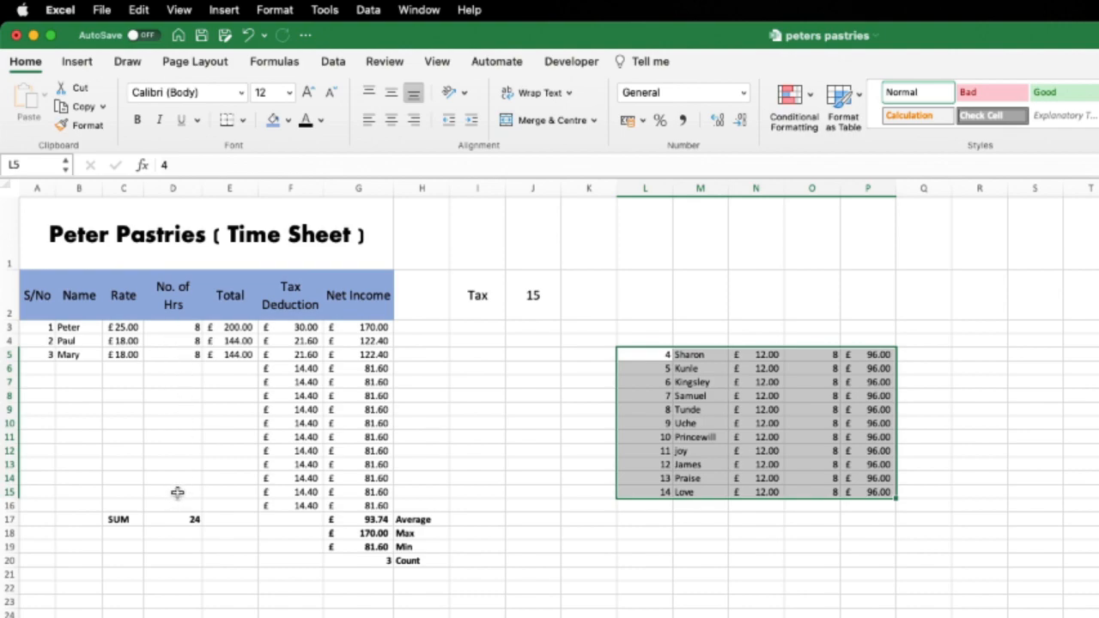
drag(177, 491, 177, 478)
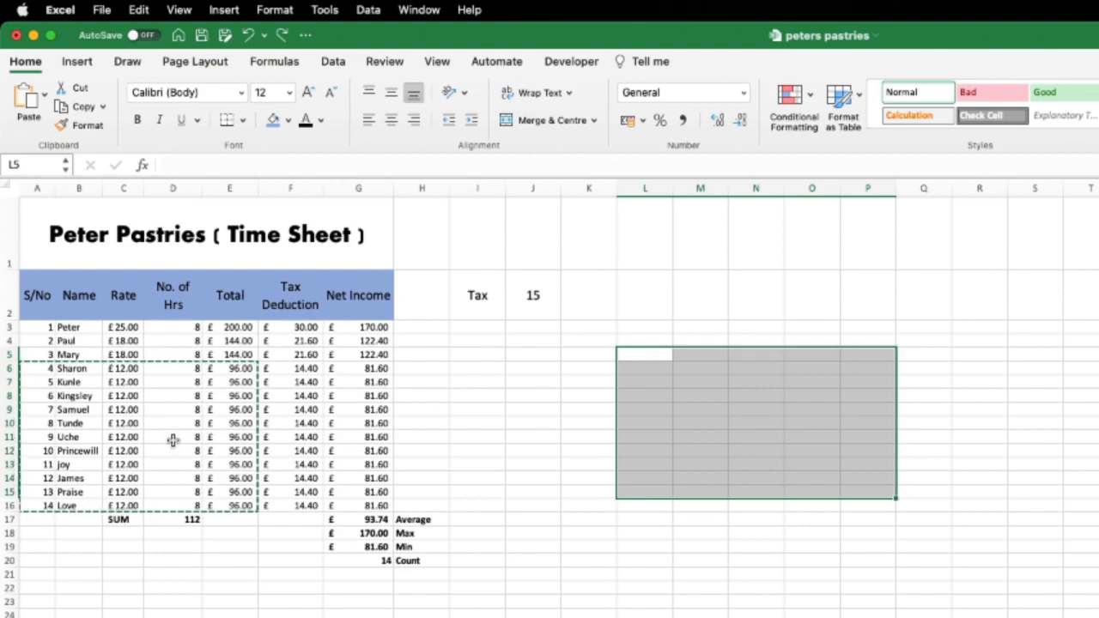
click(446, 413)
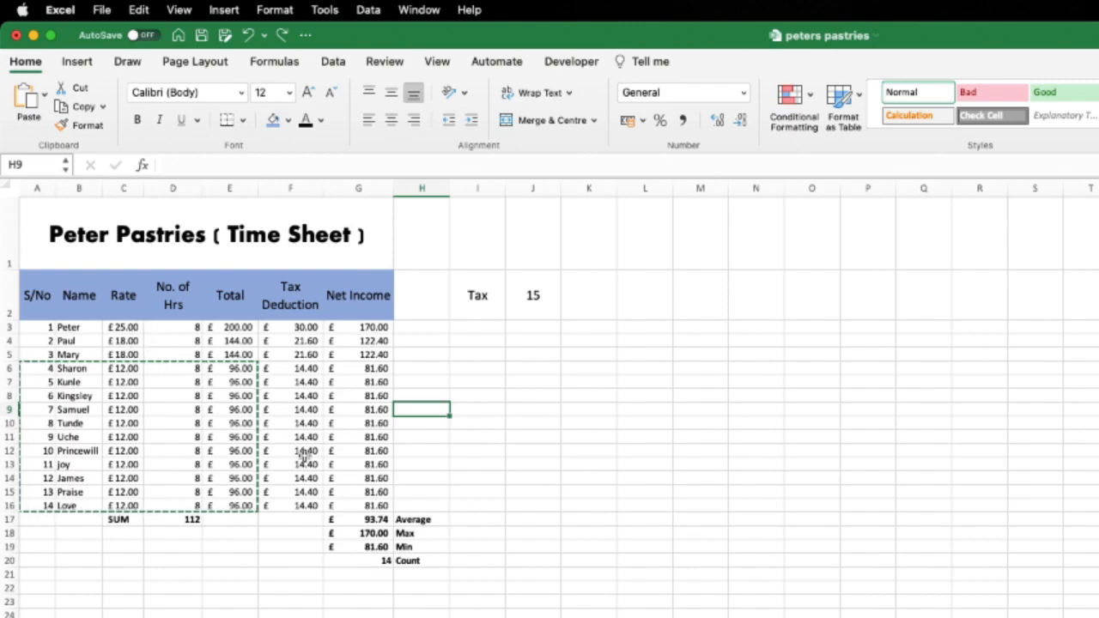
- Review the summary labels in C17 and H17:H19, the time sheet data in A3:G16, and the tax deduction formulas in column F
click(118, 521)
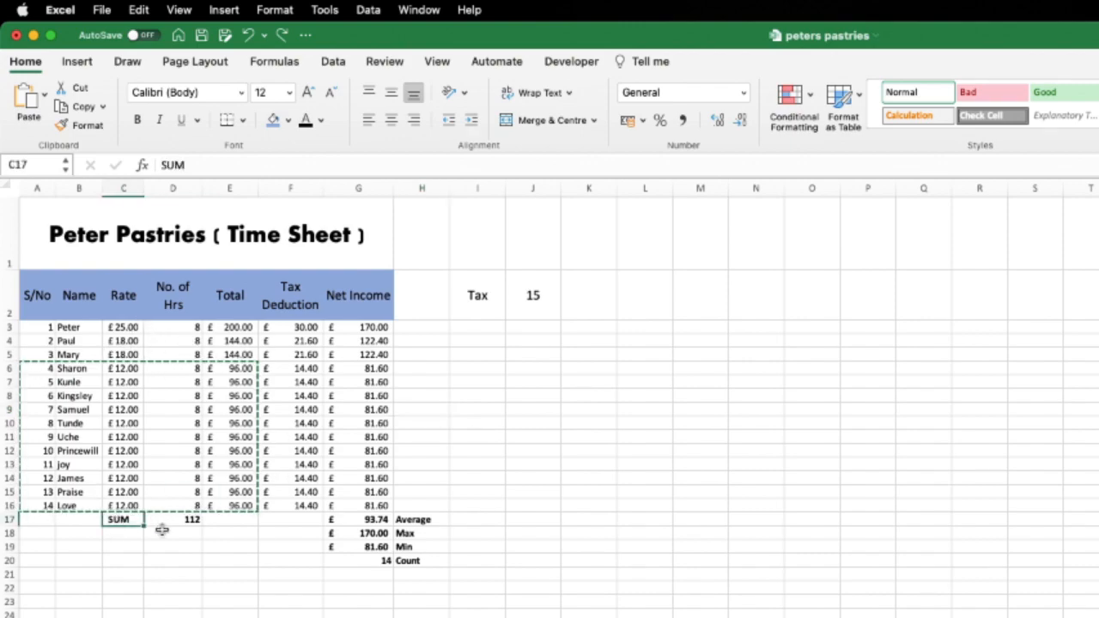
click(412, 521)
click(407, 534)
click(407, 547)
click(407, 573)
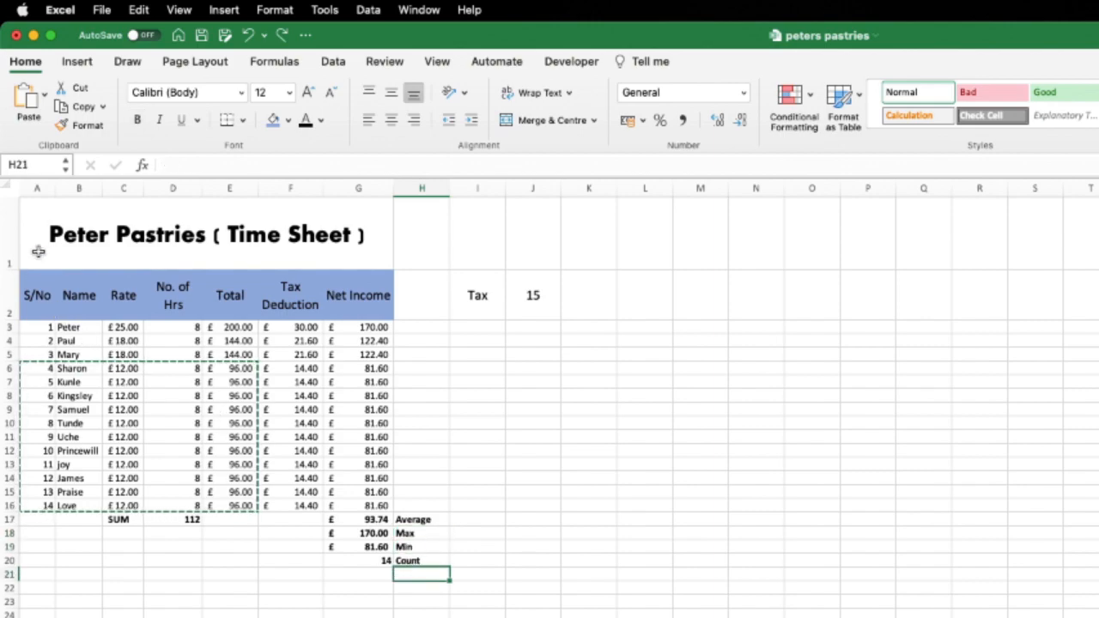
drag(51, 330, 146, 344)
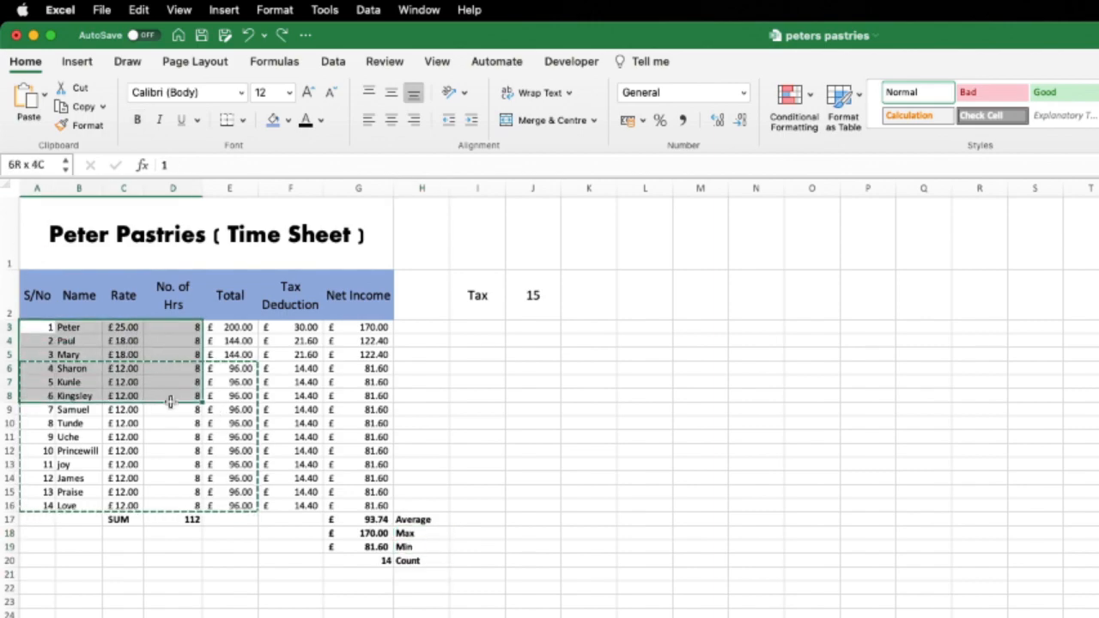
drag(171, 402, 351, 501)
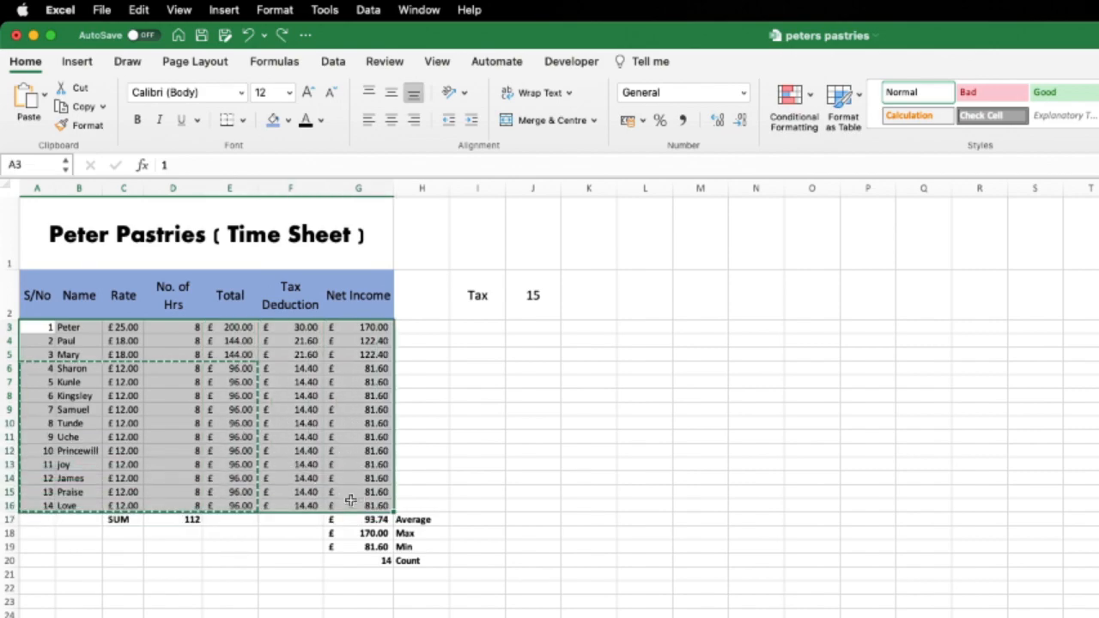
click(300, 330)
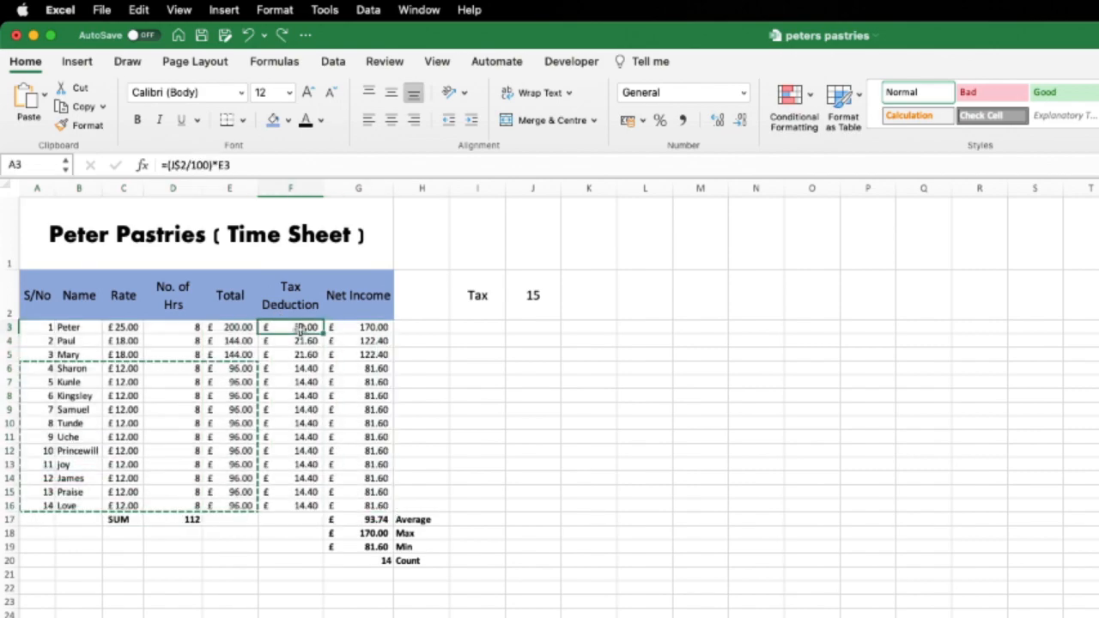
drag(308, 343, 306, 382)
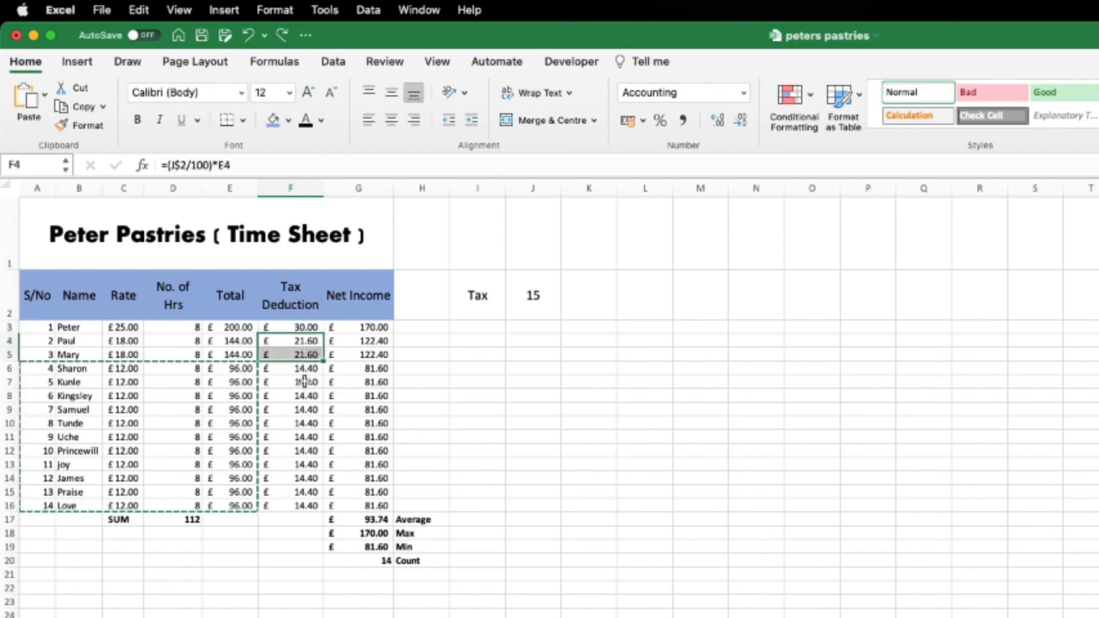
click(301, 382)
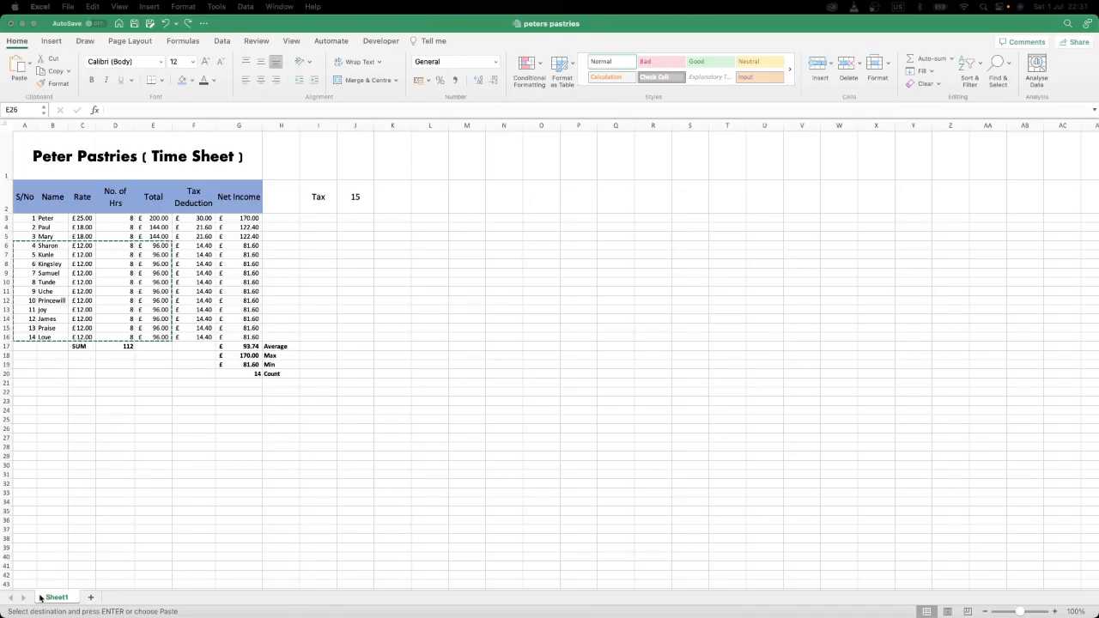
- Change the sheet title in A1 to Peter's Pastries ( Time Sheet )
double_click(73, 159)
text('s)
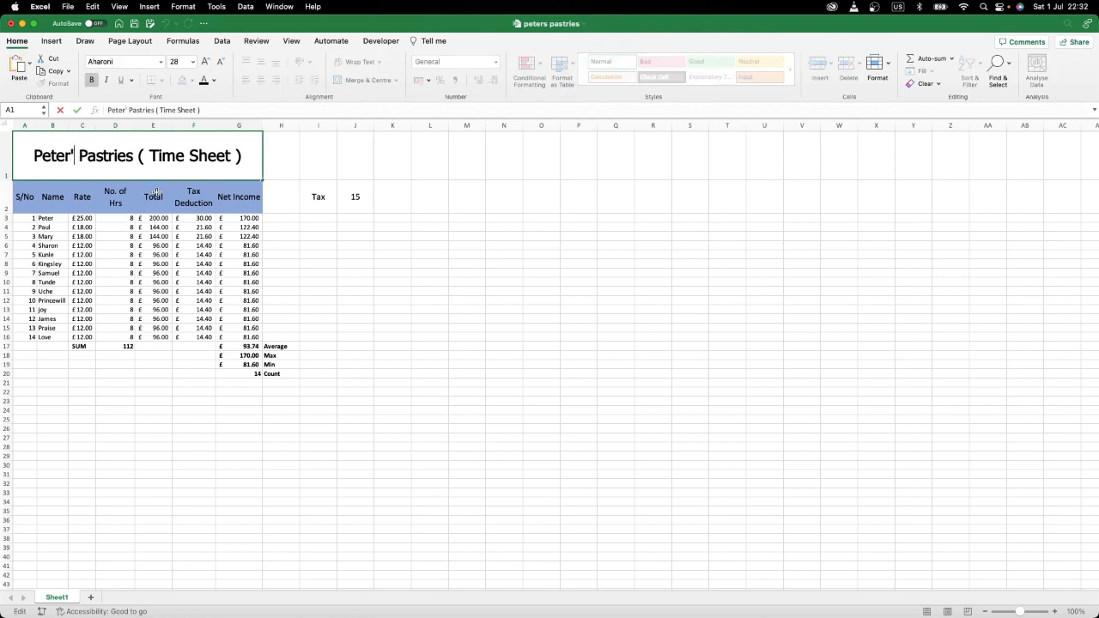
click(197, 271)
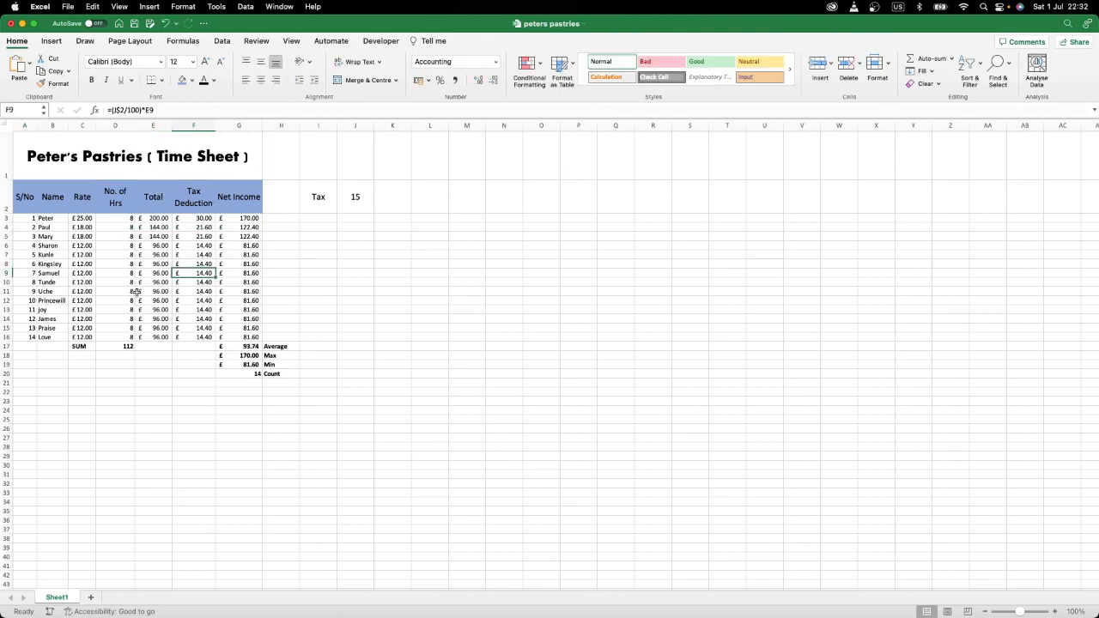
- Rename the Sheet1 worksheet as Timesheet
double_click(57, 597)
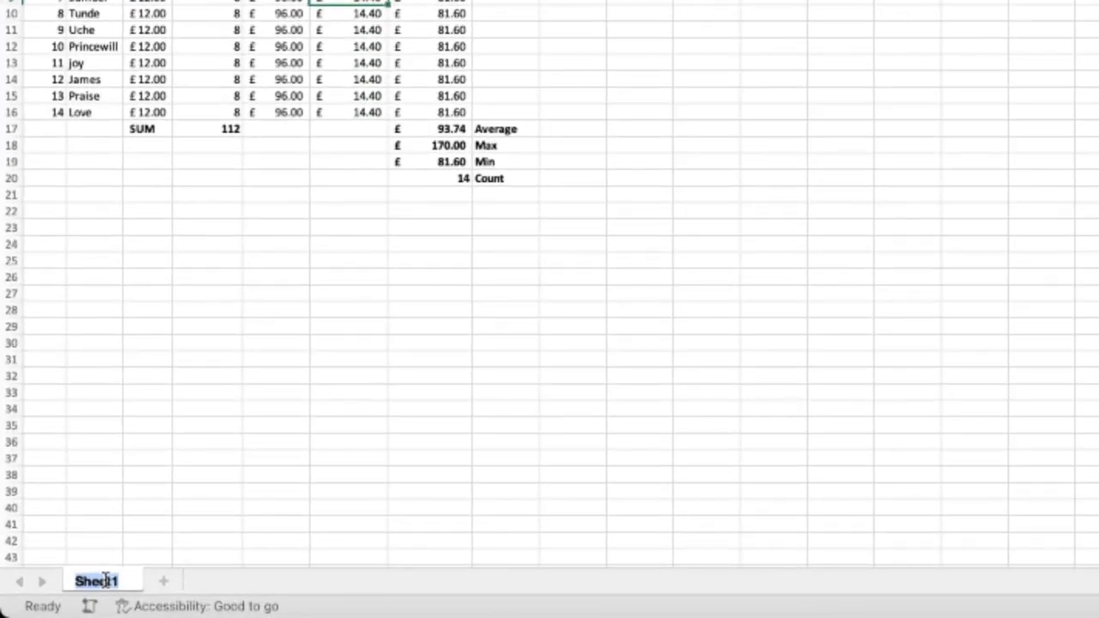
text(Timesheet)
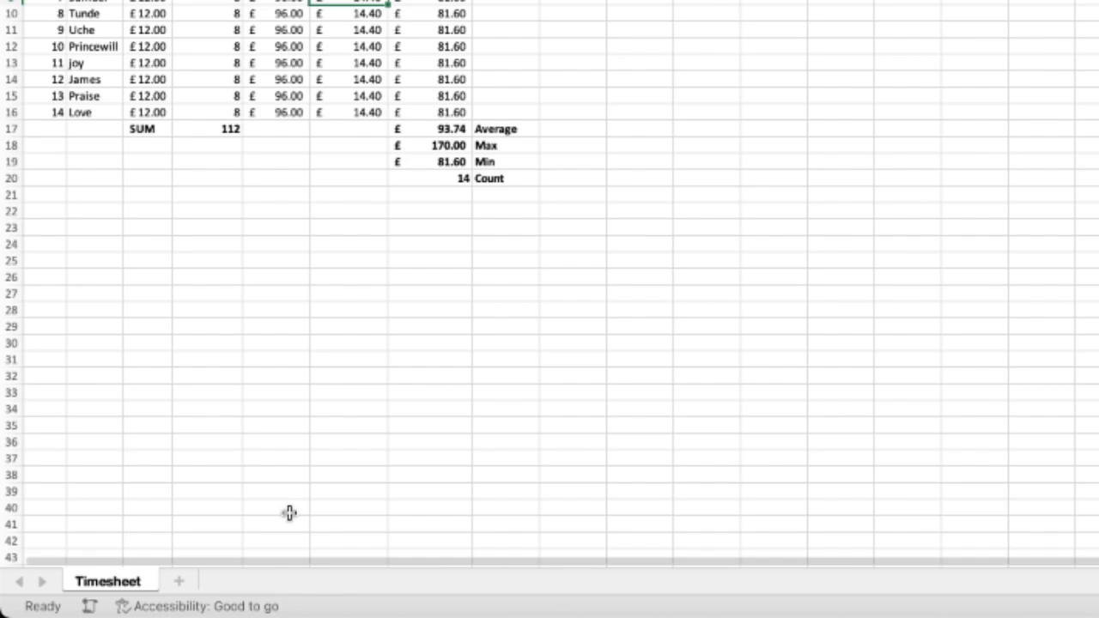
click(257, 441)
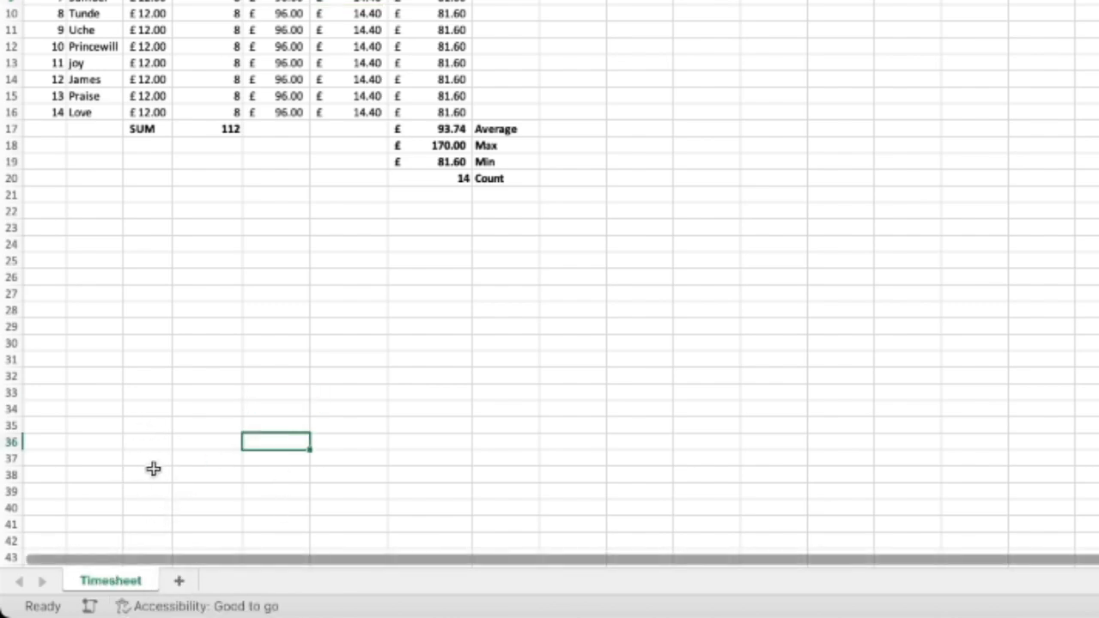
- Add a new worksheet after Timesheet and start its new name with Sta
click(179, 582)
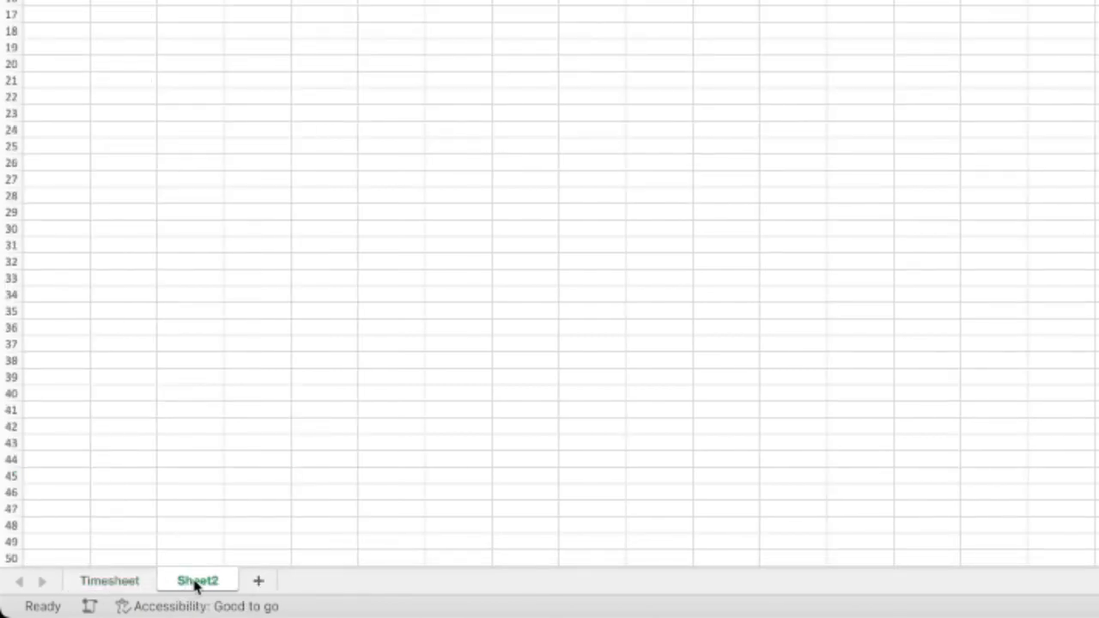
double_click(196, 583)
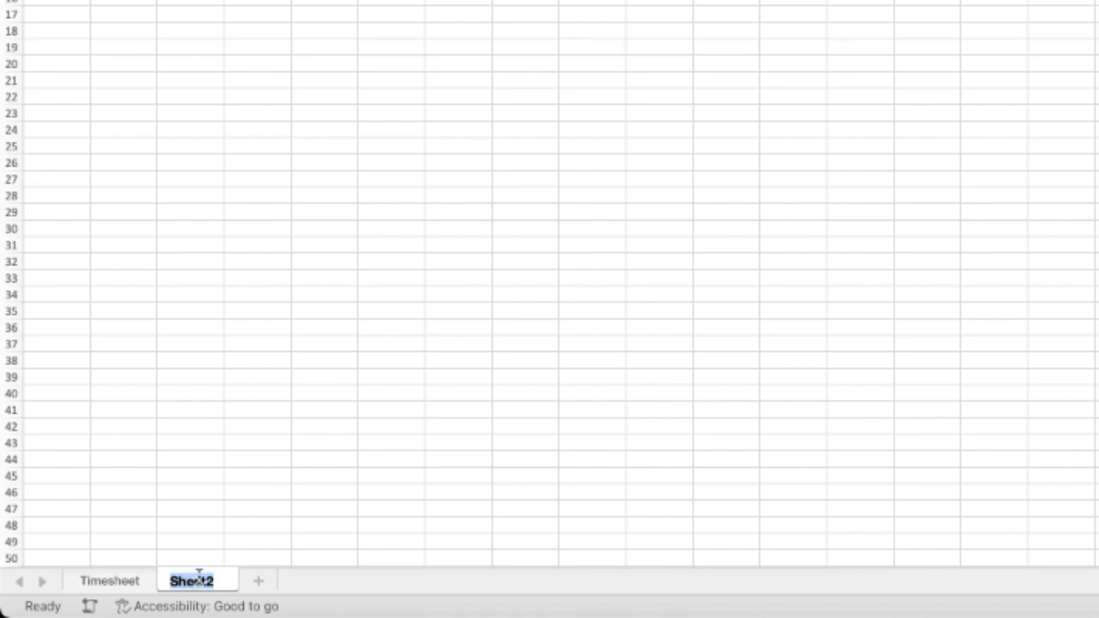
text(Sta)
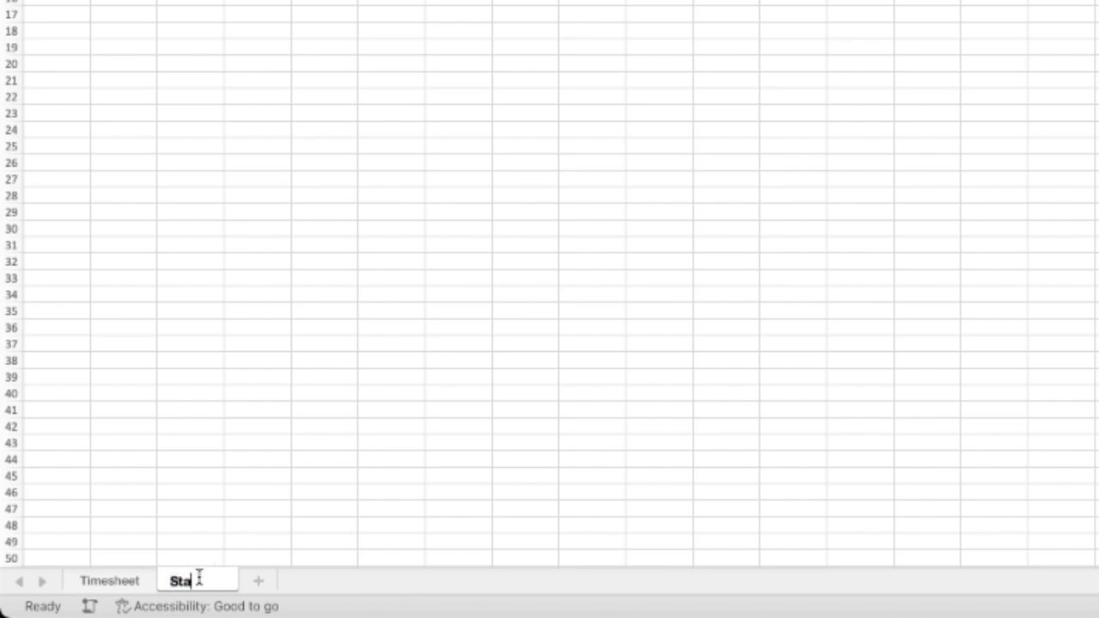
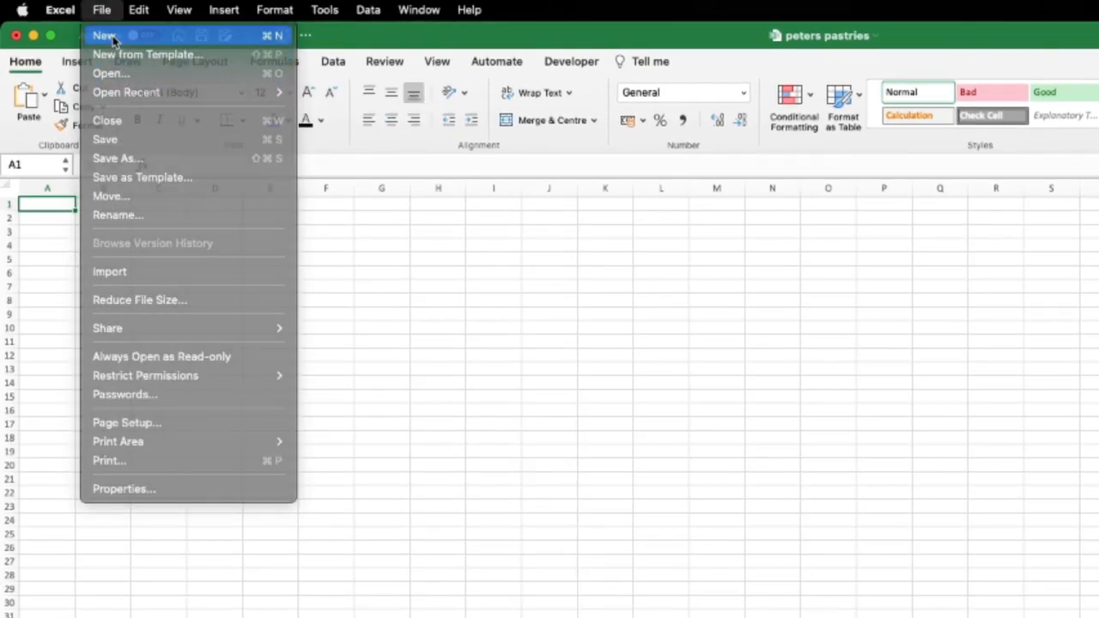
- Create a new blank workbook
click(110, 36)
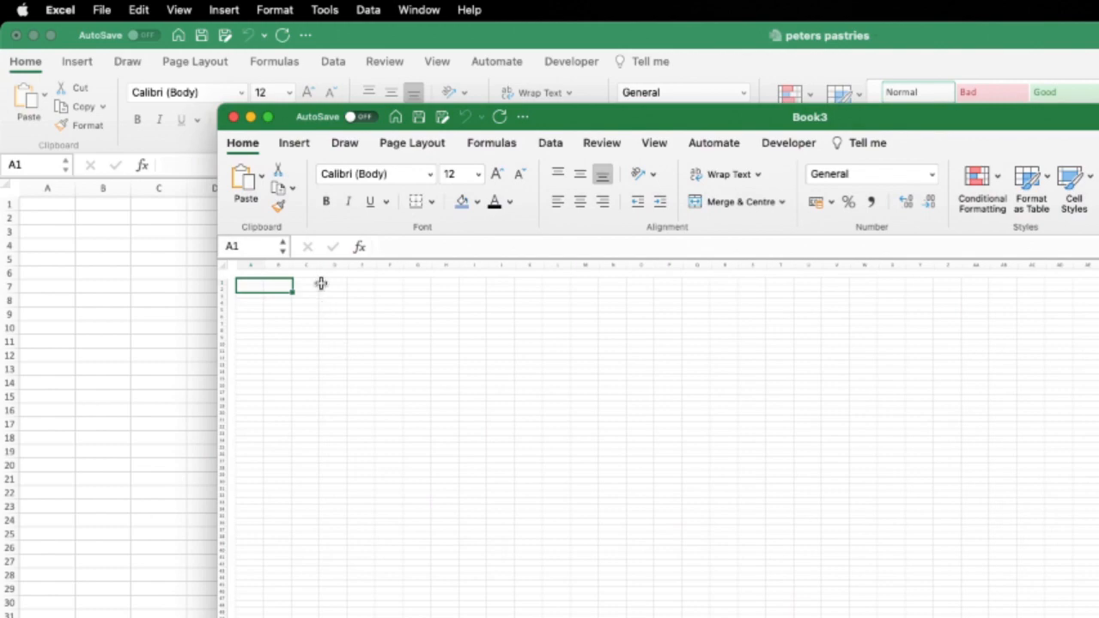
- Enlarge the new workbook's window and save the workbook as New List in the videos folder
click(249, 146)
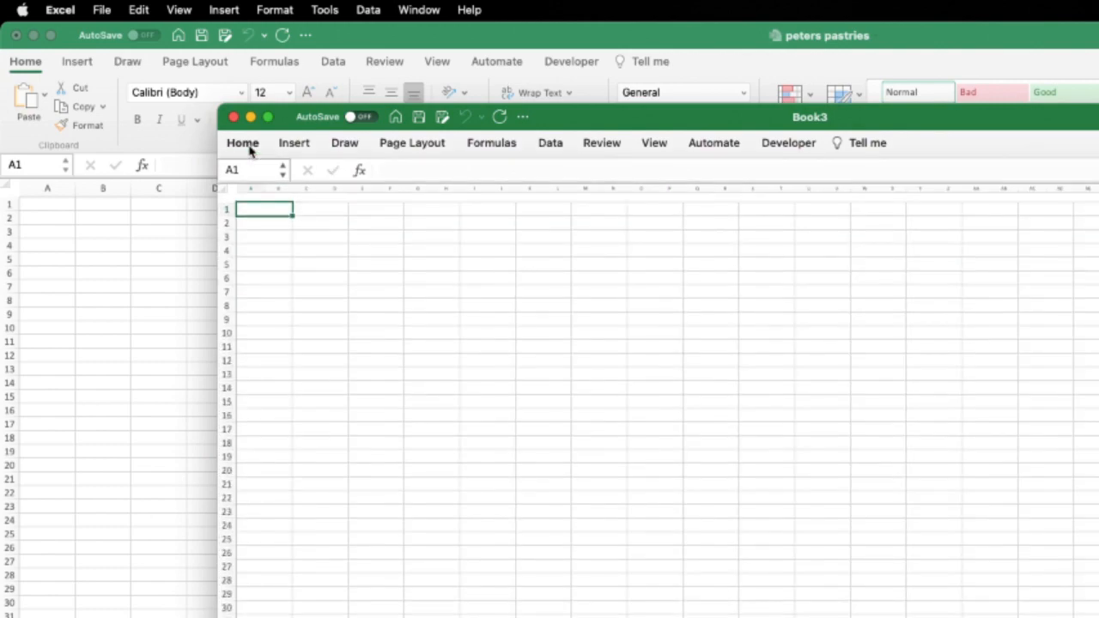
double_click(1030, 125)
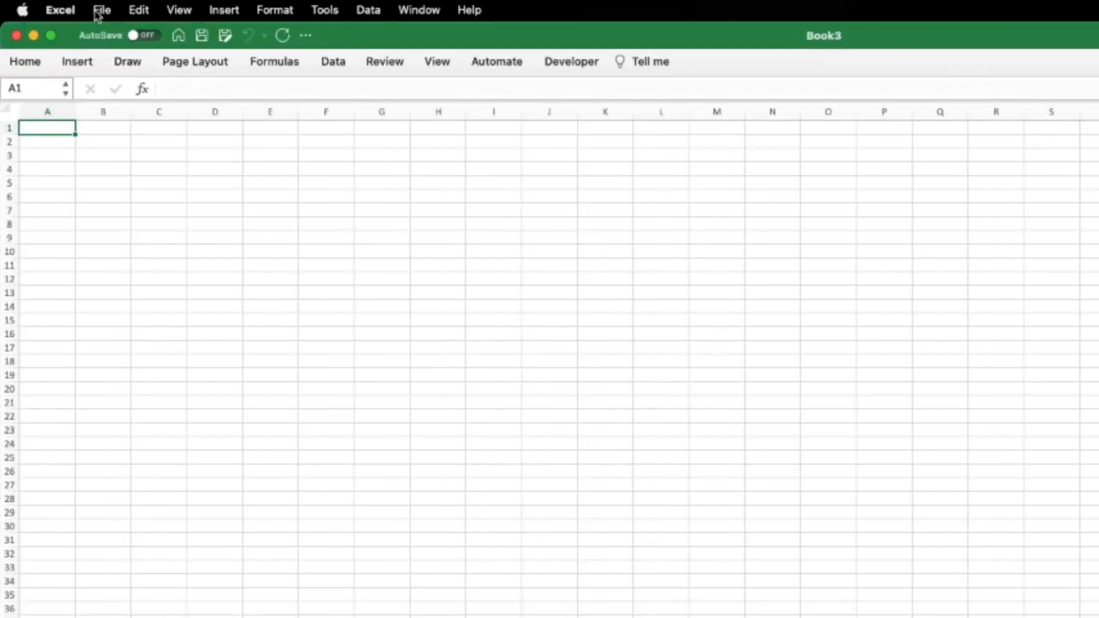
click(102, 11)
click(115, 159)
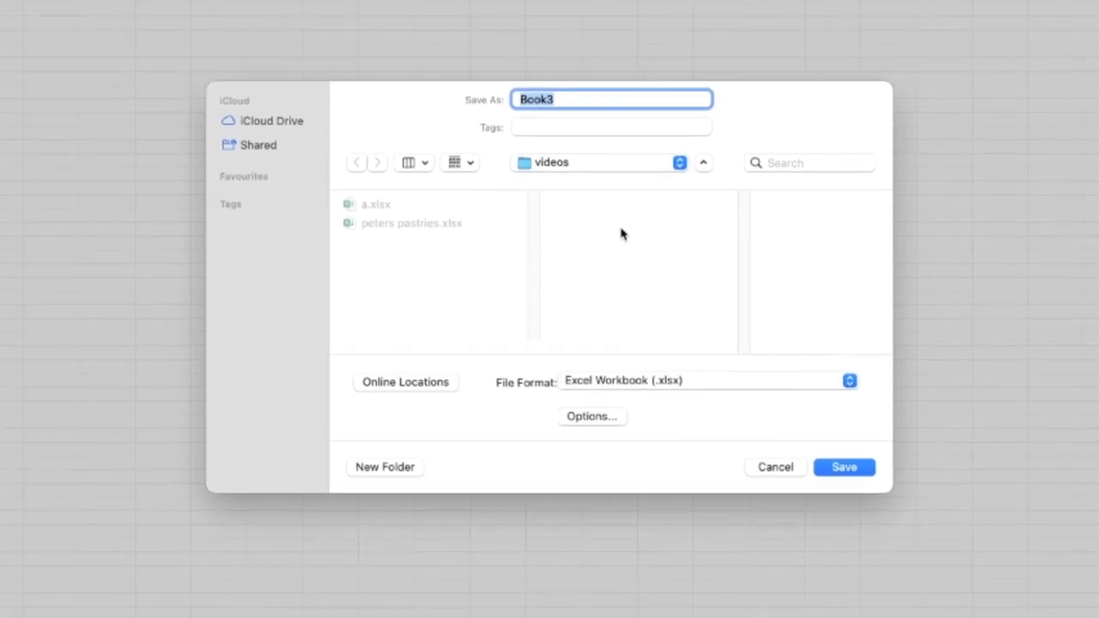
text(New List)
click(850, 470)
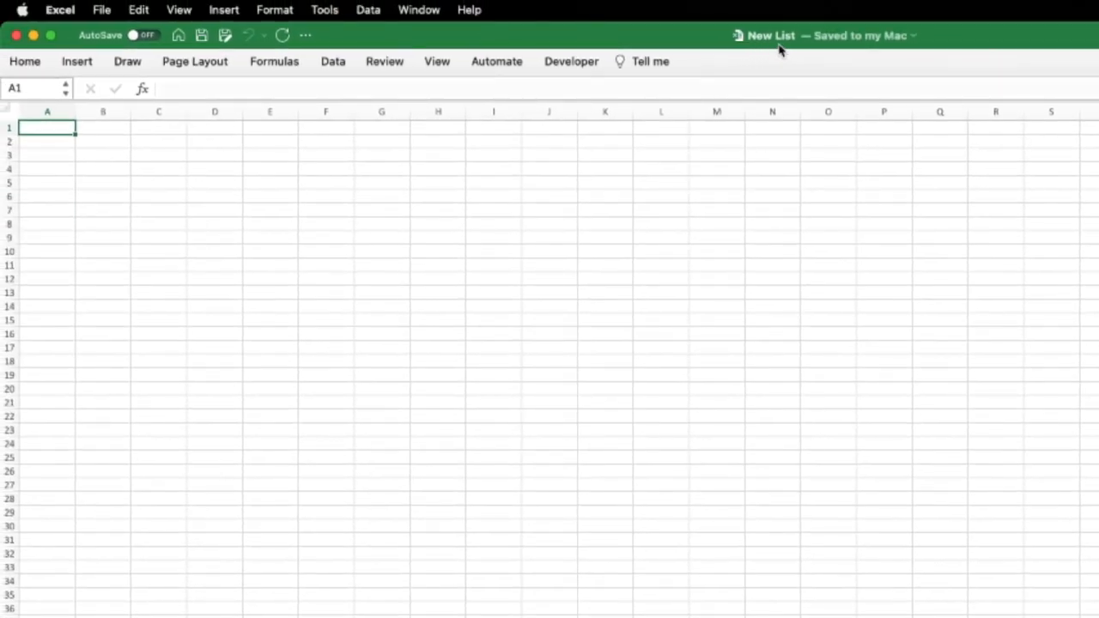
- Copy the S/No and Name columns, A2:B16, from the Timesheet sheet of peters pastries and paste them at A1 of the Staff sheet
drag(646, 39, 637, 164)
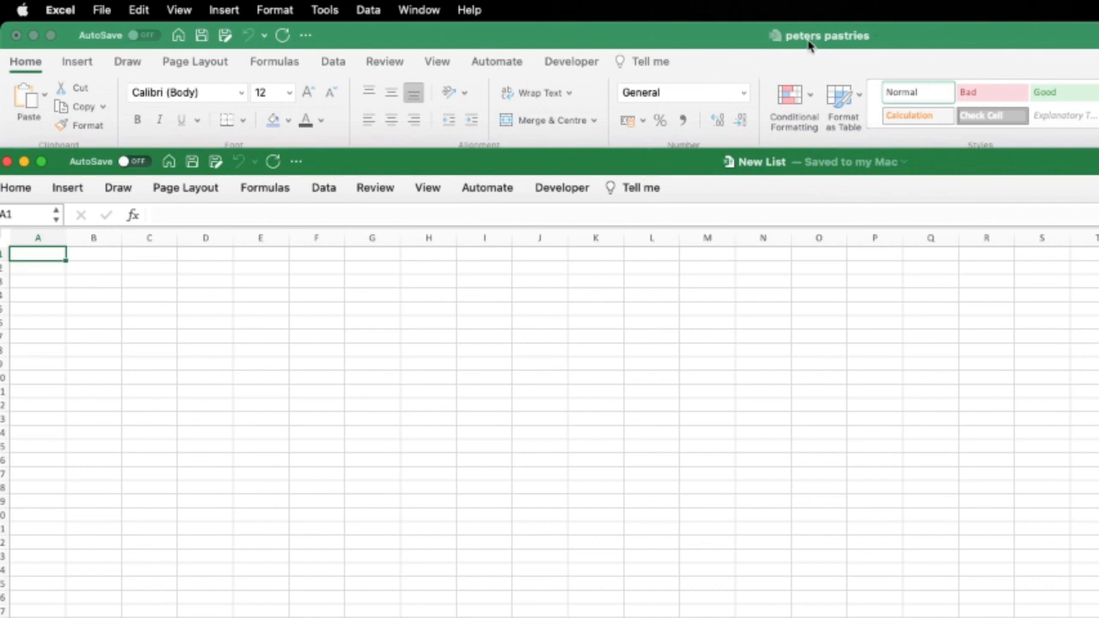
click(706, 37)
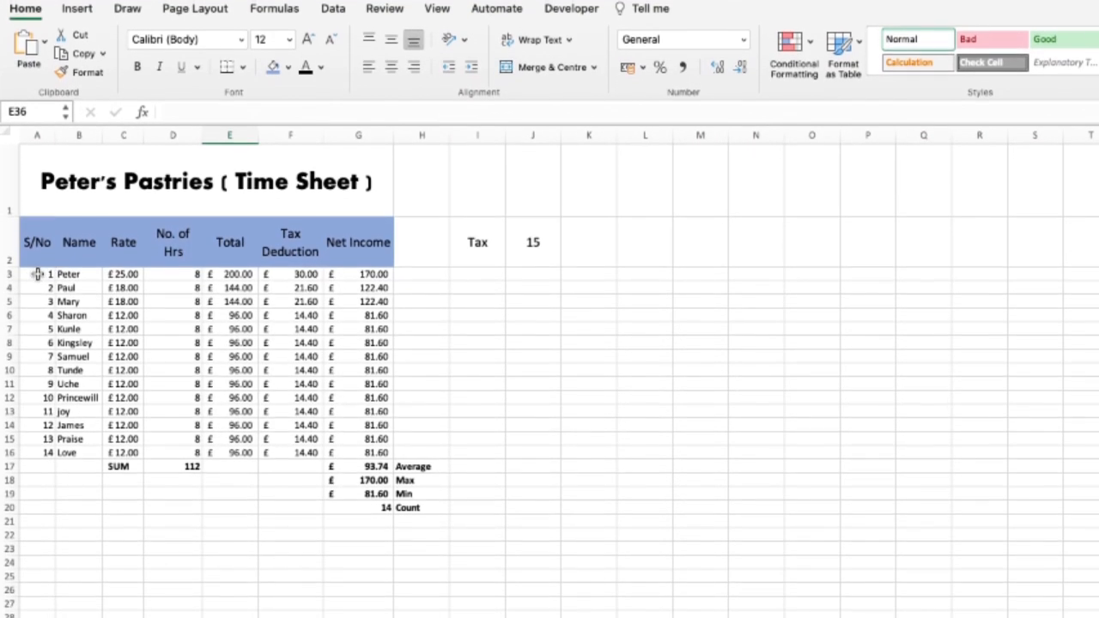
drag(52, 288, 60, 439)
drag(60, 386, 68, 412)
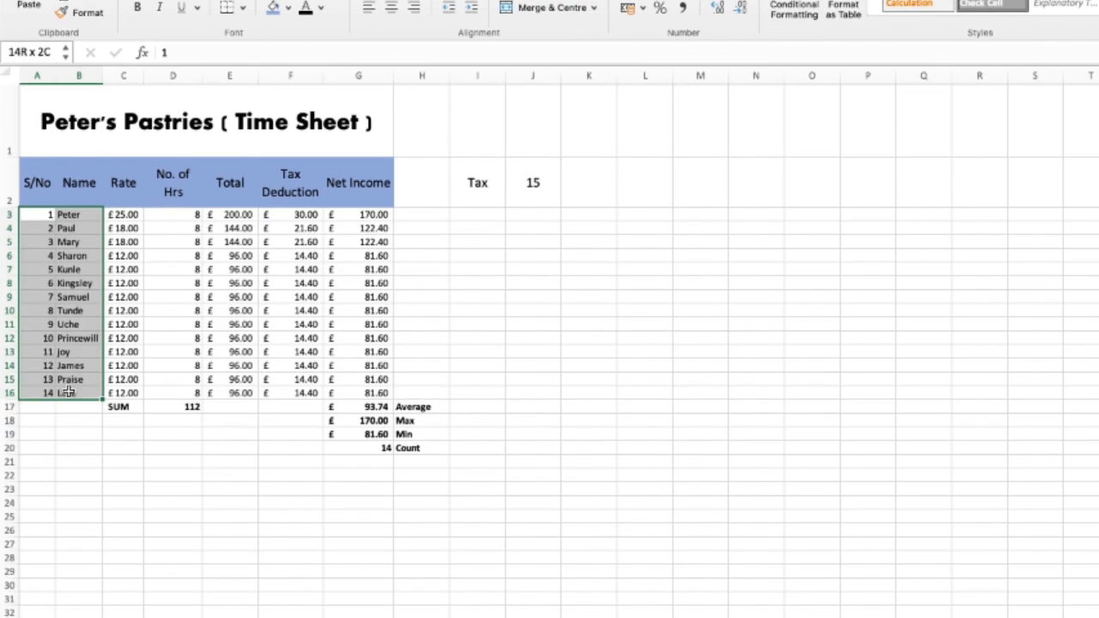
drag(40, 183, 59, 397)
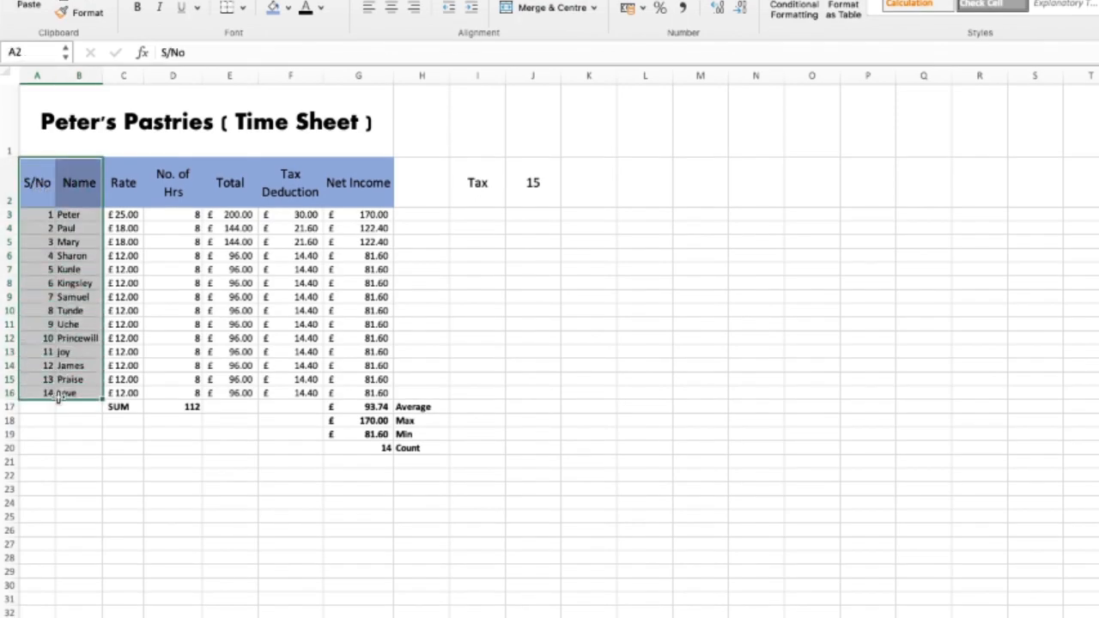
right_click(50, 283)
click(77, 310)
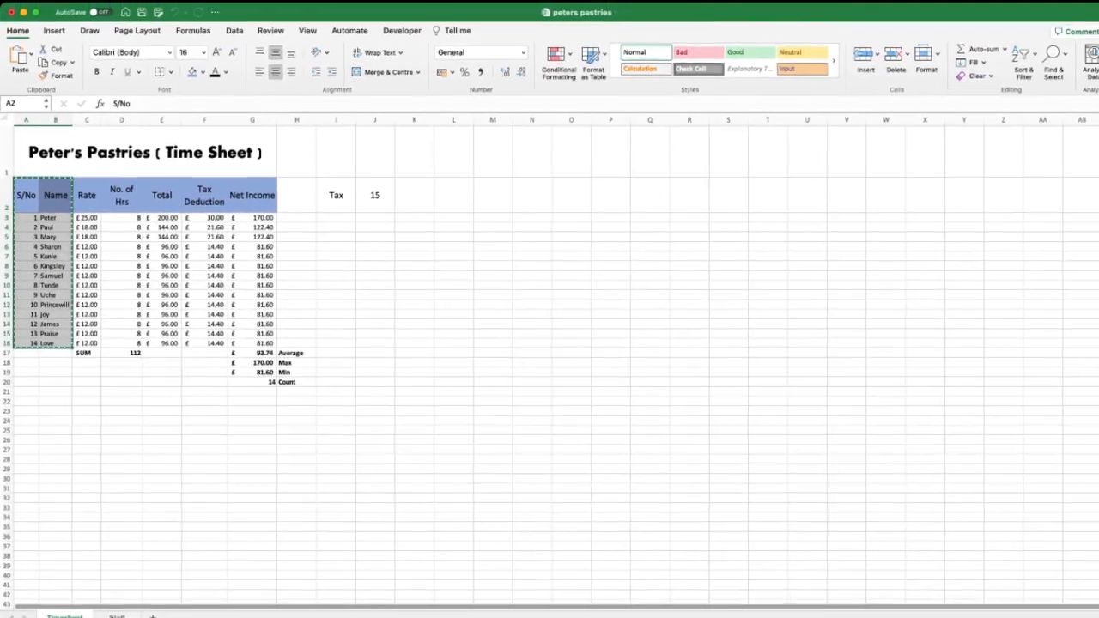
click(107, 599)
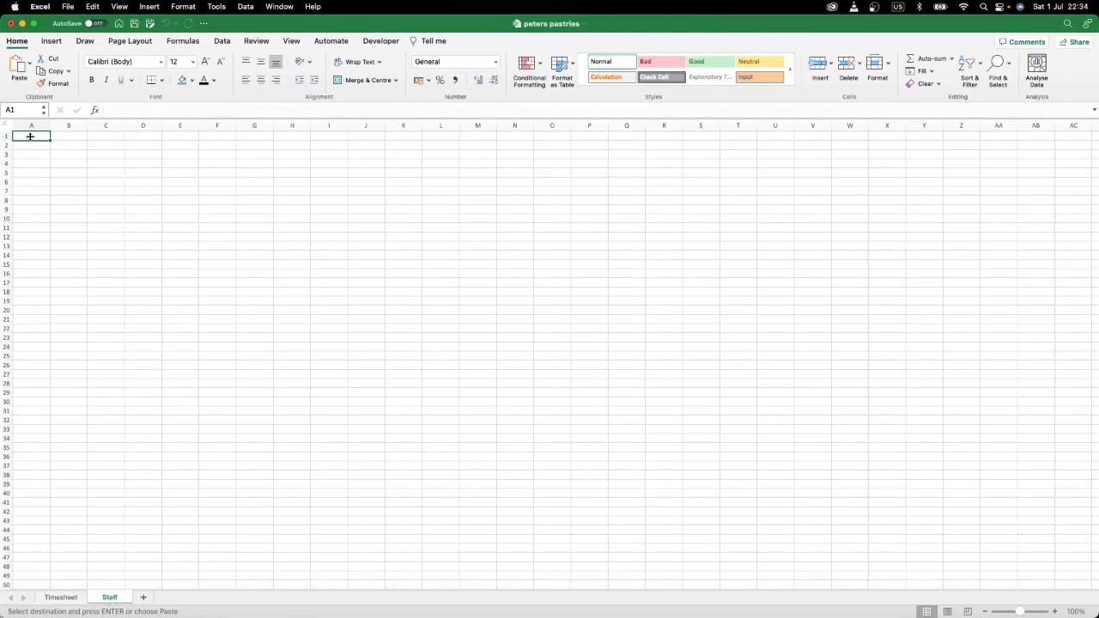
click(18, 66)
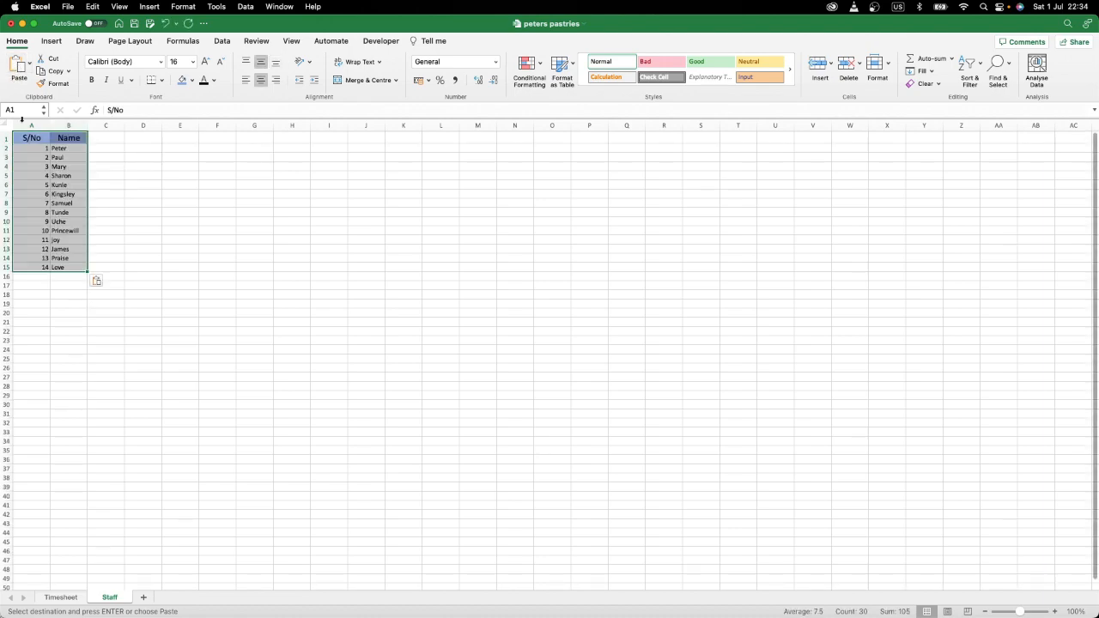
click(176, 234)
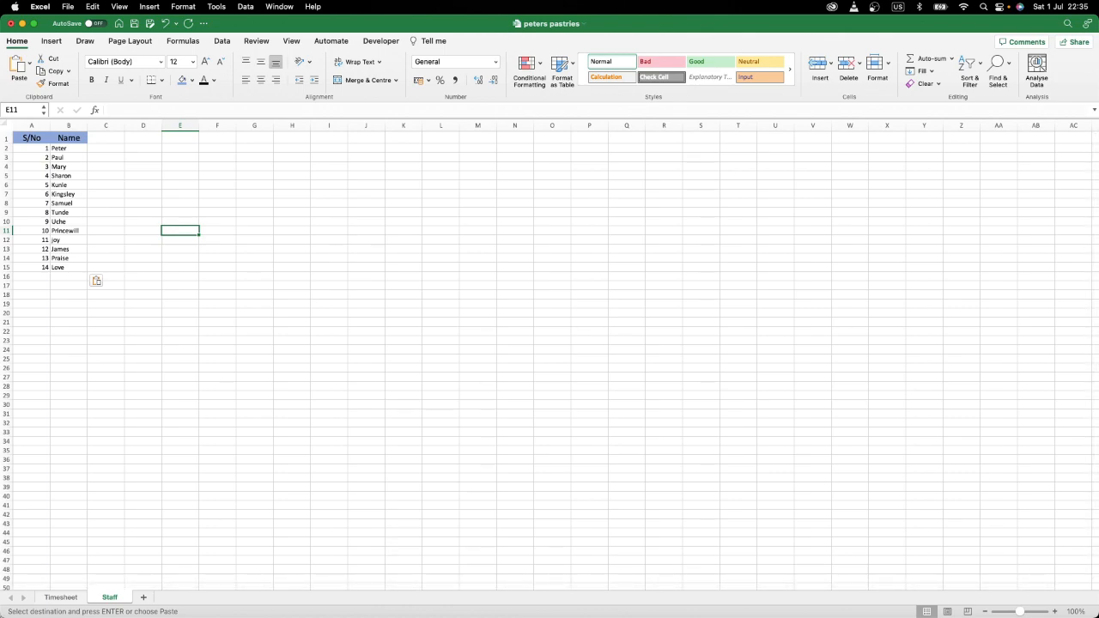
- Move the Staff sheet from peters pastries to the end of the New List workbook
key(super+grave)
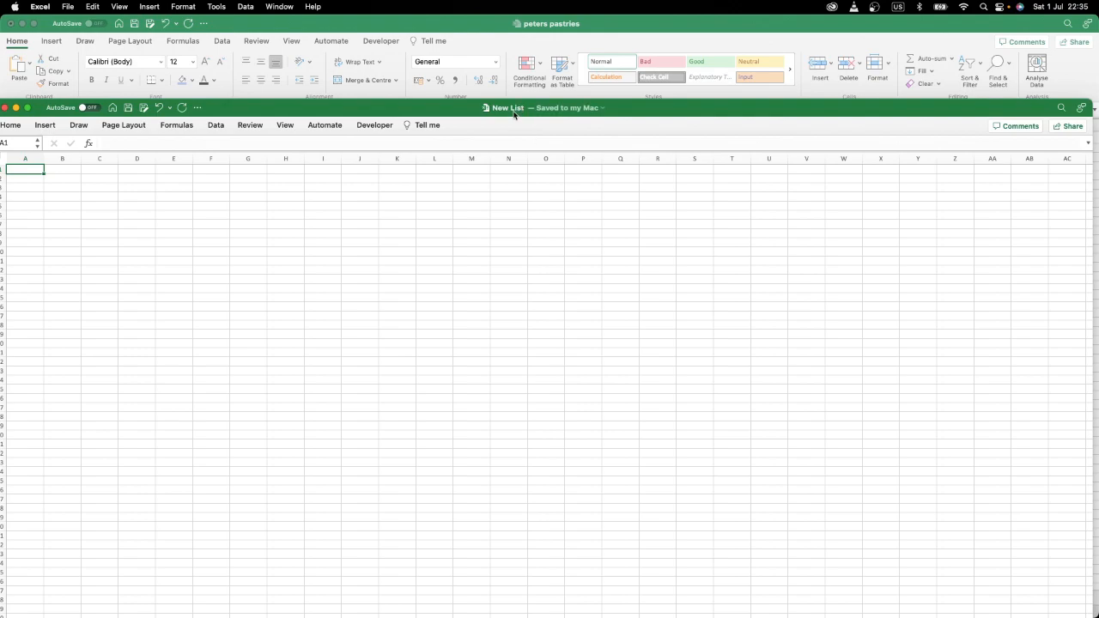
click(472, 33)
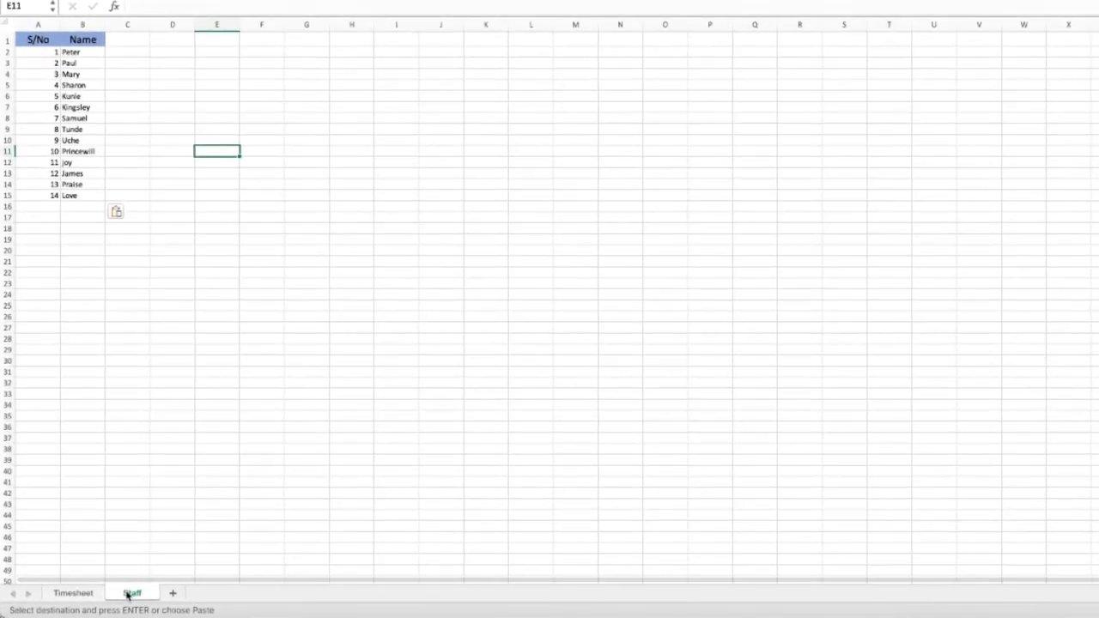
right_click(128, 593)
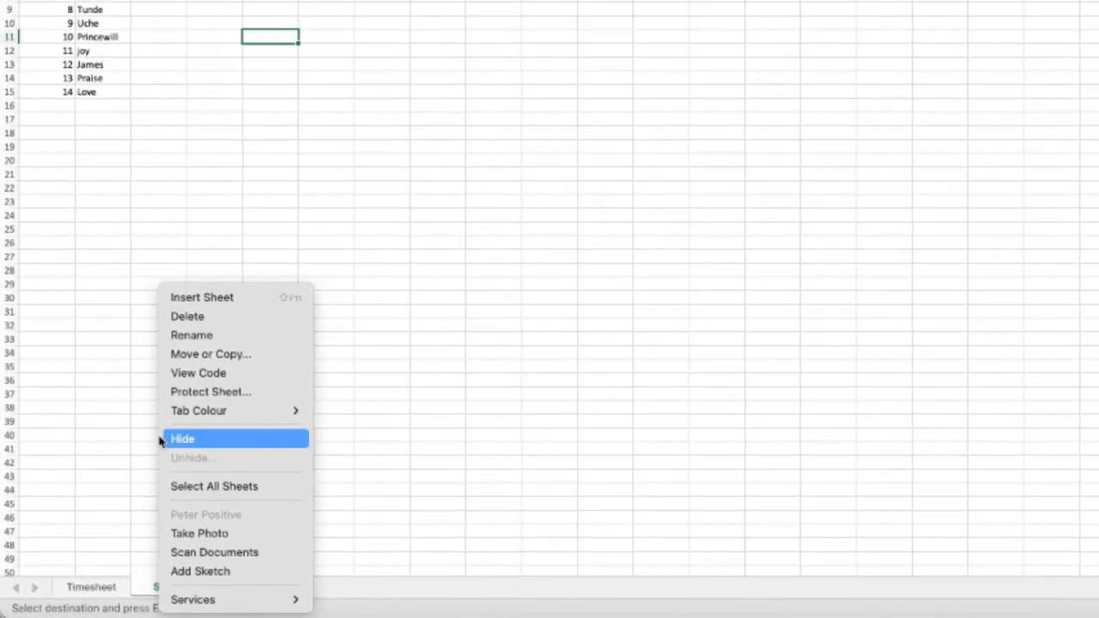
click(233, 361)
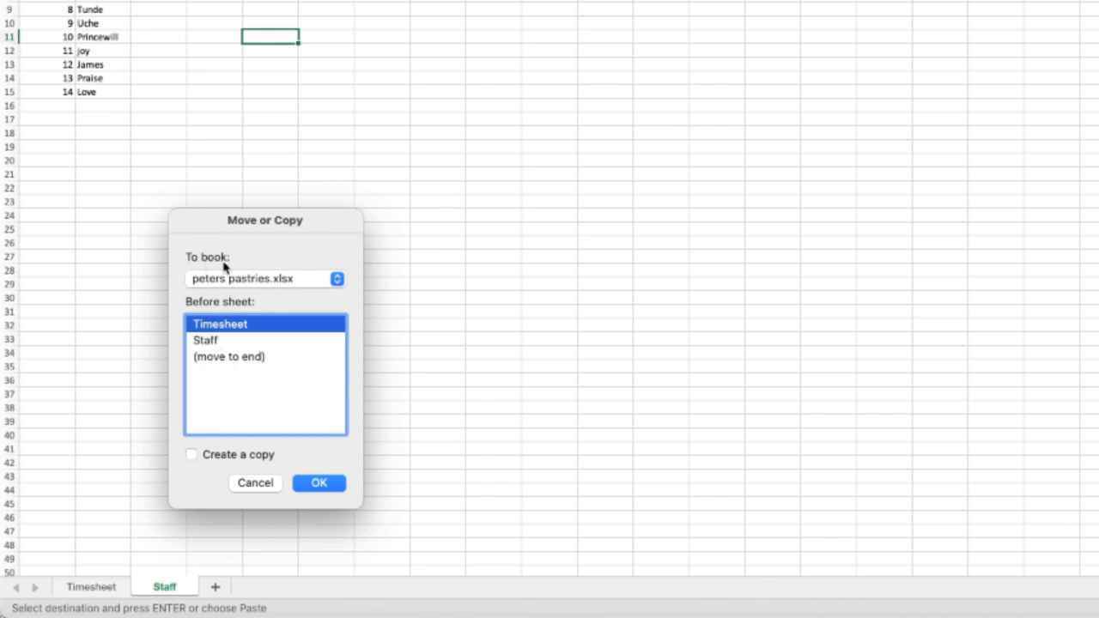
click(340, 281)
click(217, 302)
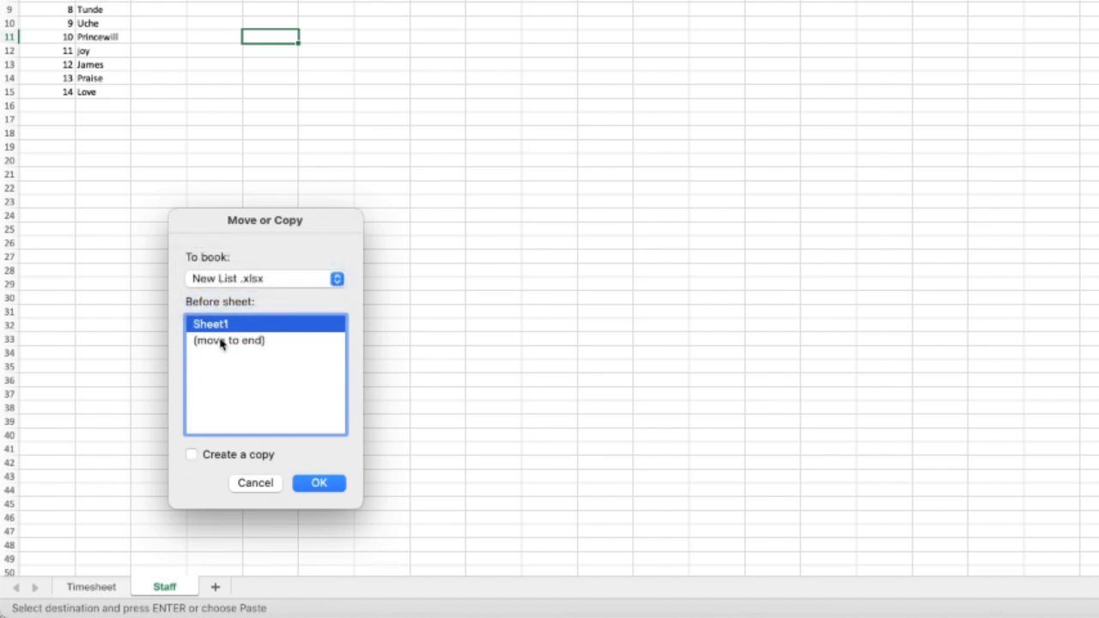
click(211, 340)
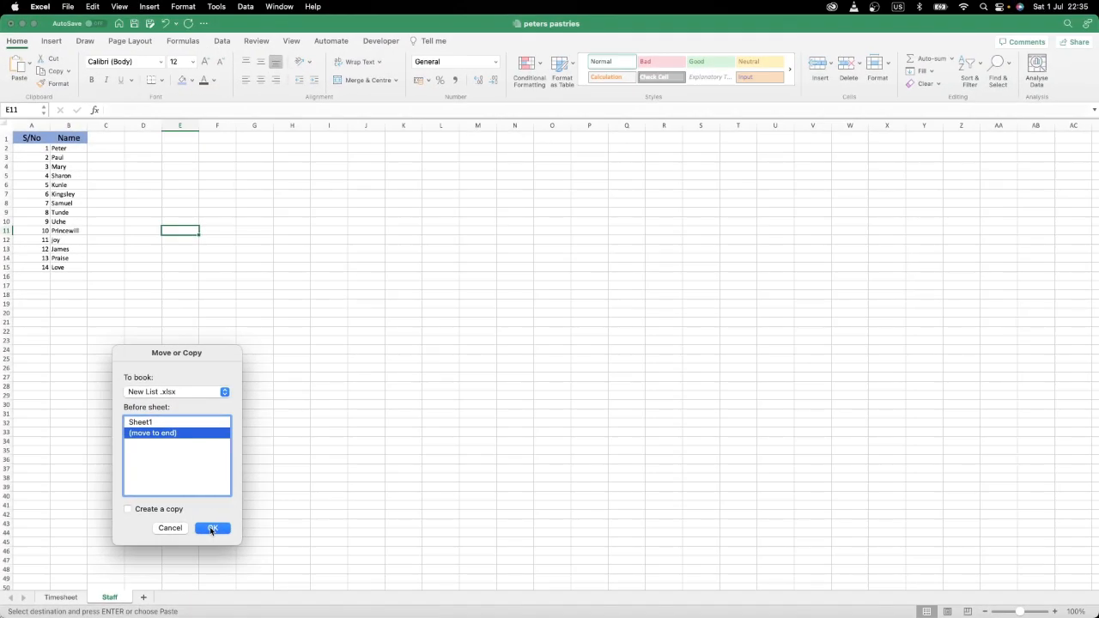
click(211, 529)
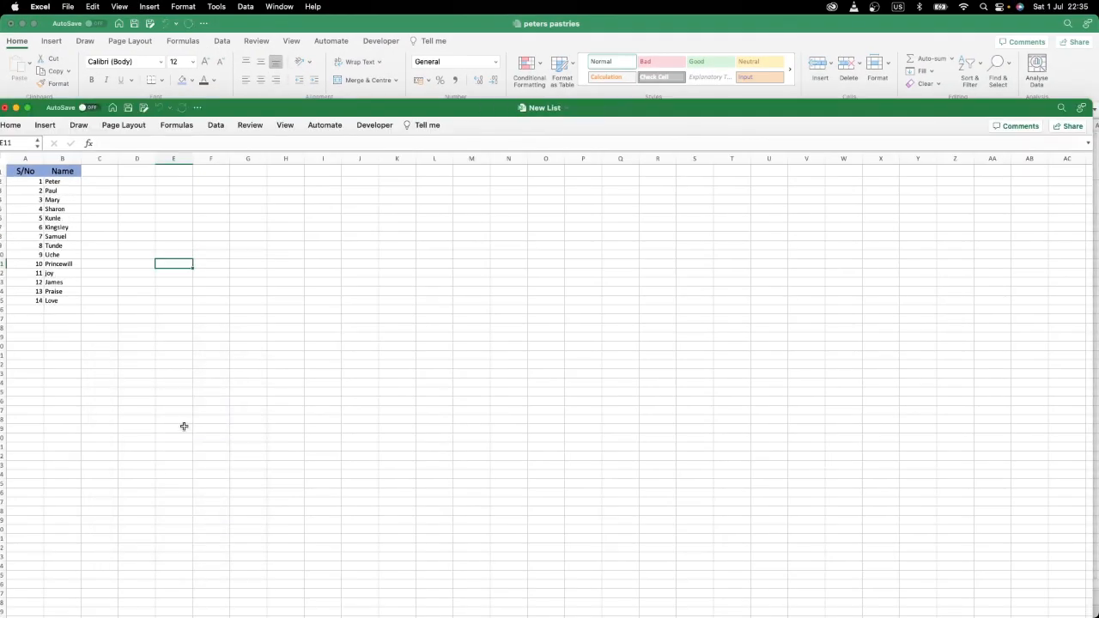
- Copy the Staff sheet from New List to the end of the peters pastries workbook, keeping the original in New List
click(459, 30)
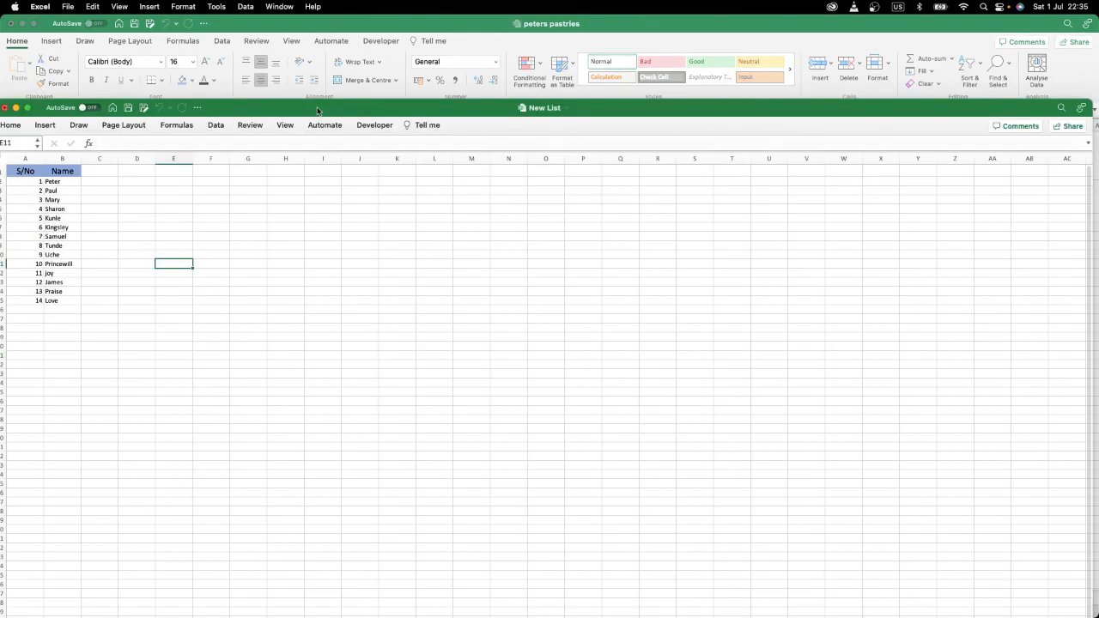
drag(314, 107, 372, 40)
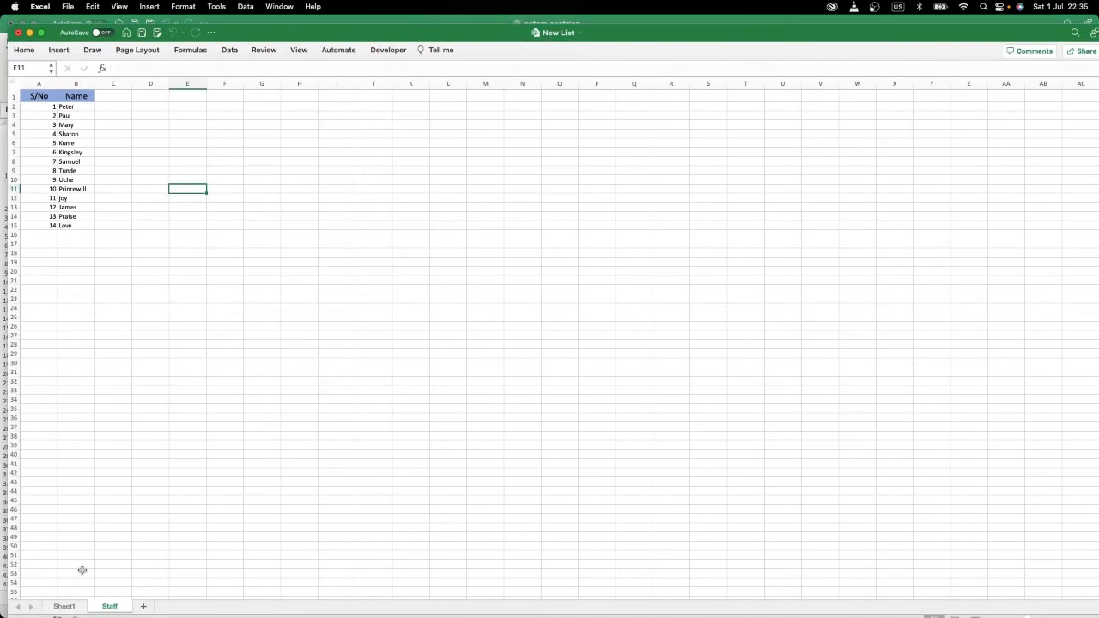
right_click(106, 610)
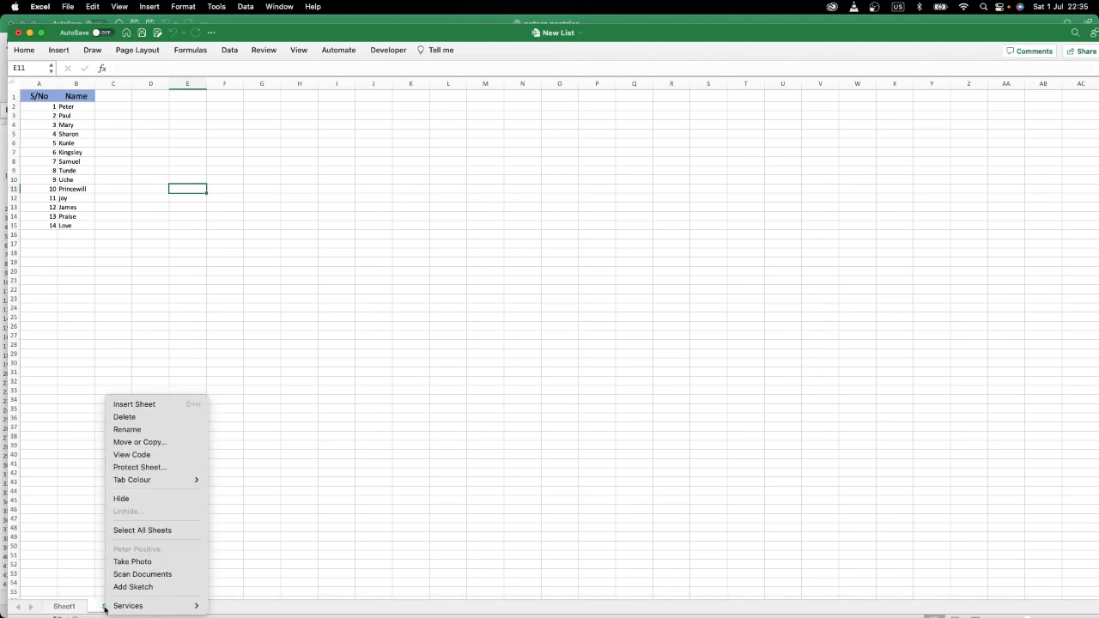
click(145, 444)
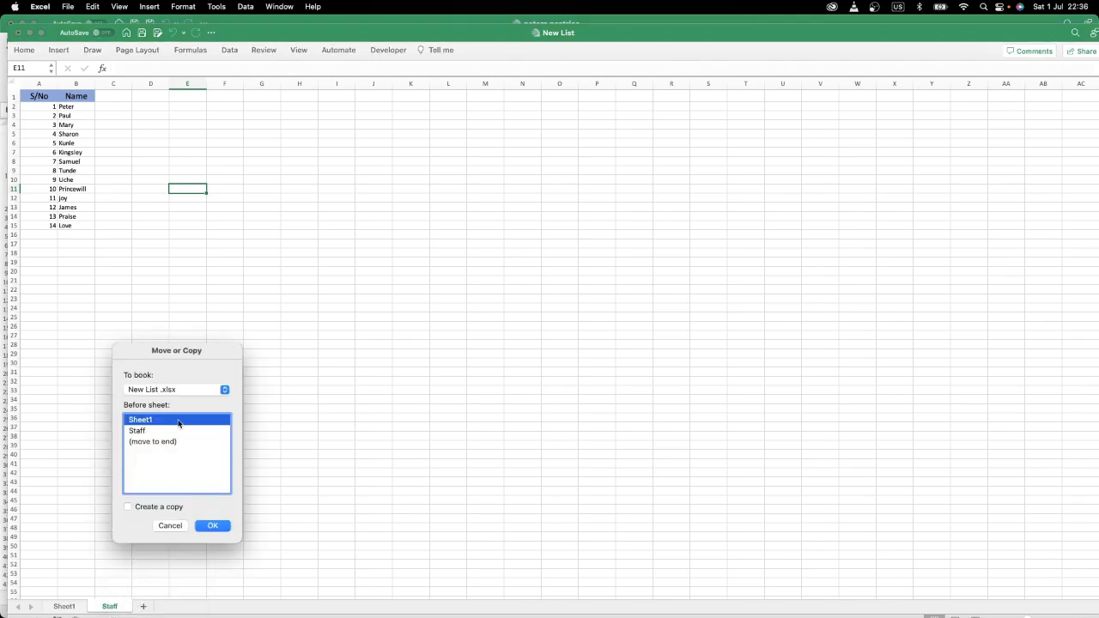
click(225, 390)
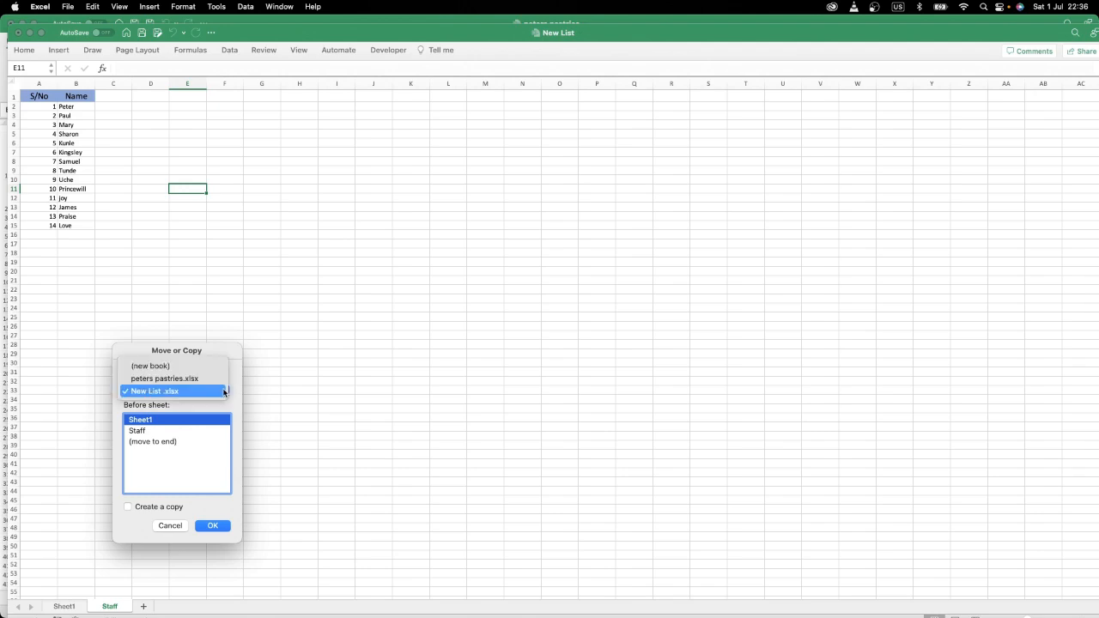
click(169, 380)
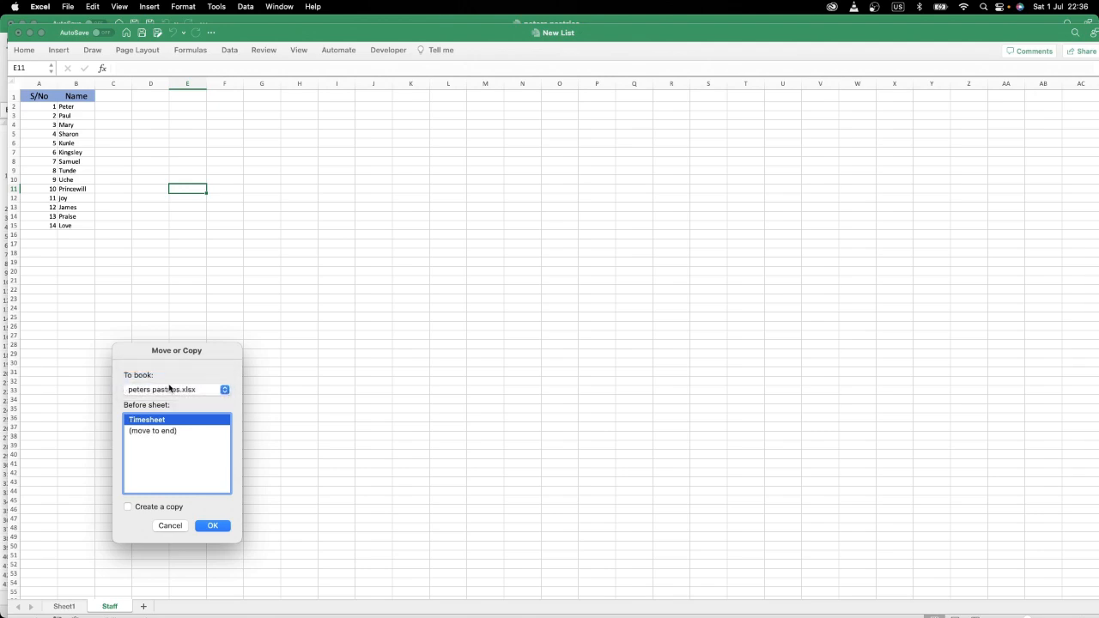
click(153, 434)
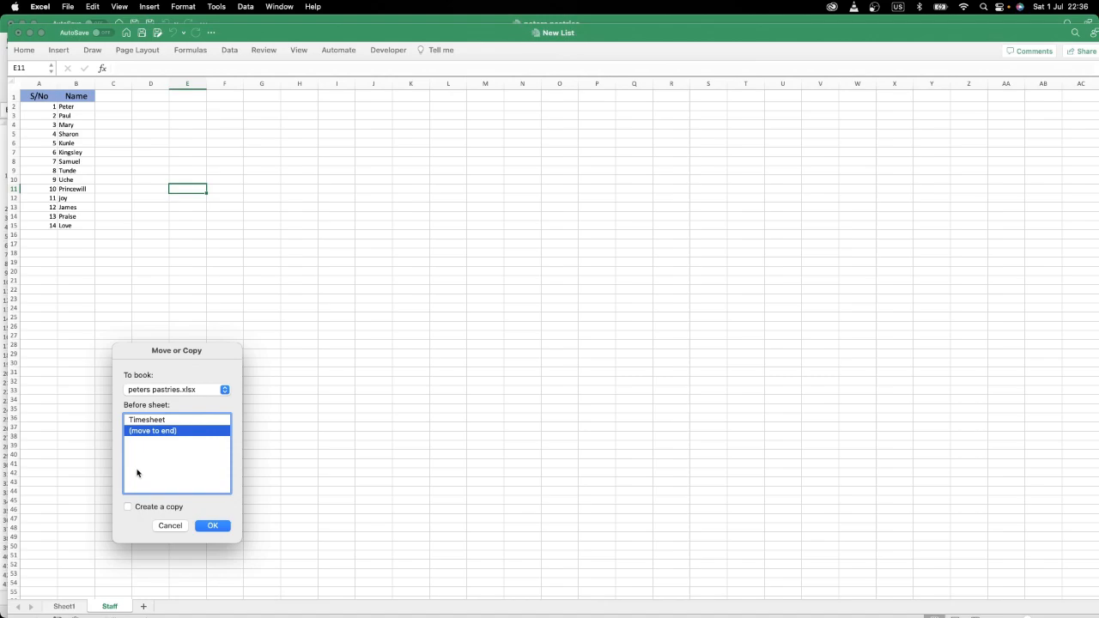
click(128, 508)
click(213, 526)
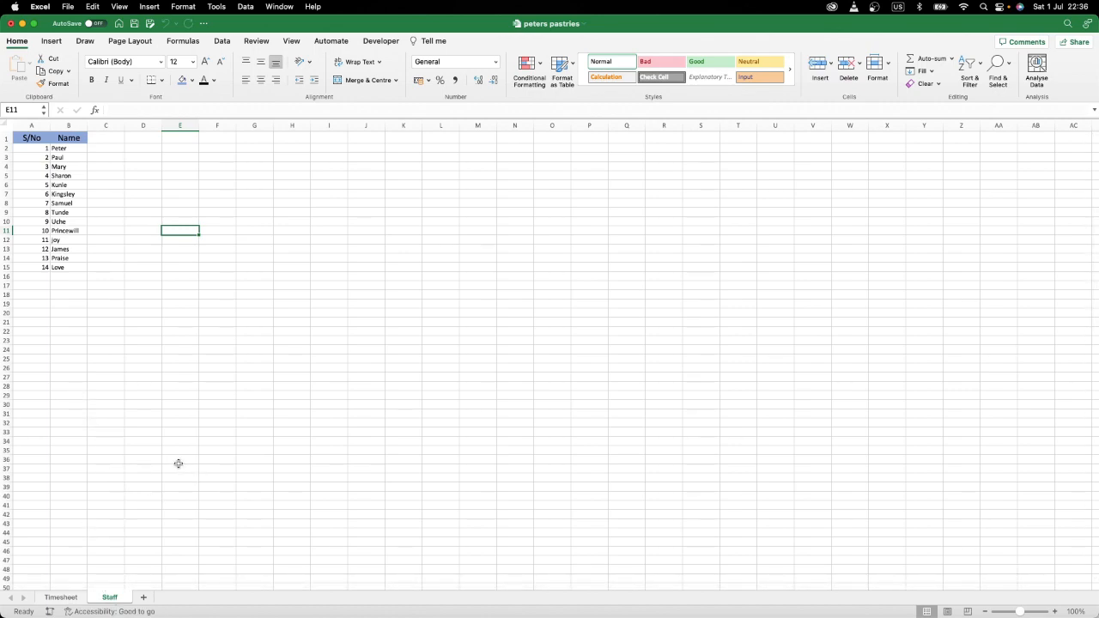
- Create a copy of the Timesheet sheet from peters pastries in a new workbook
right_click(112, 601)
click(62, 598)
click(62, 599)
right_click(63, 600)
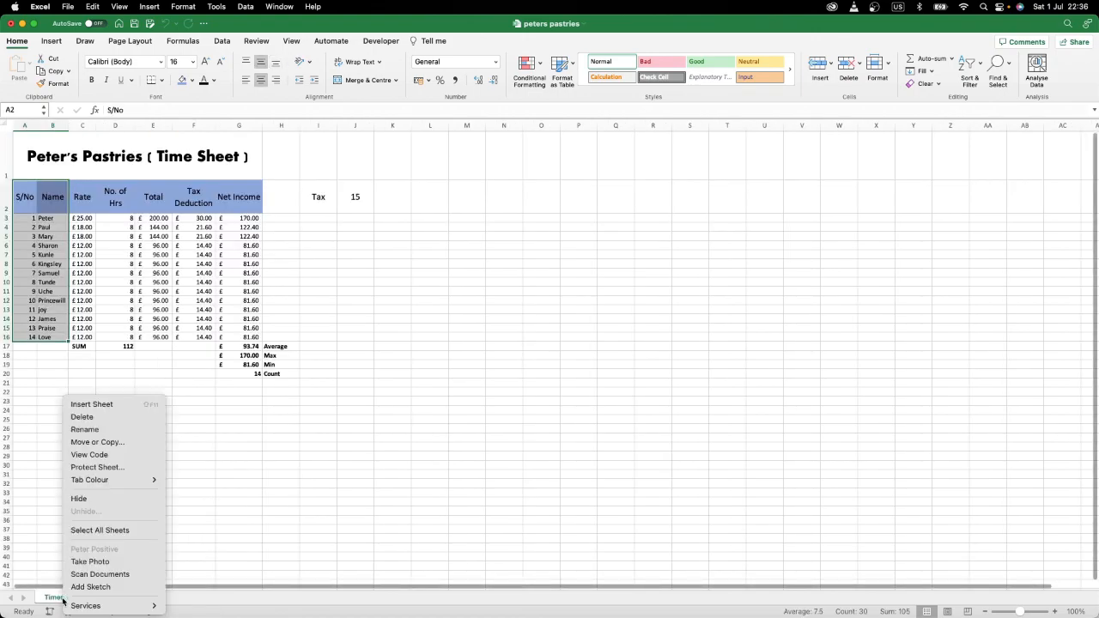
click(108, 442)
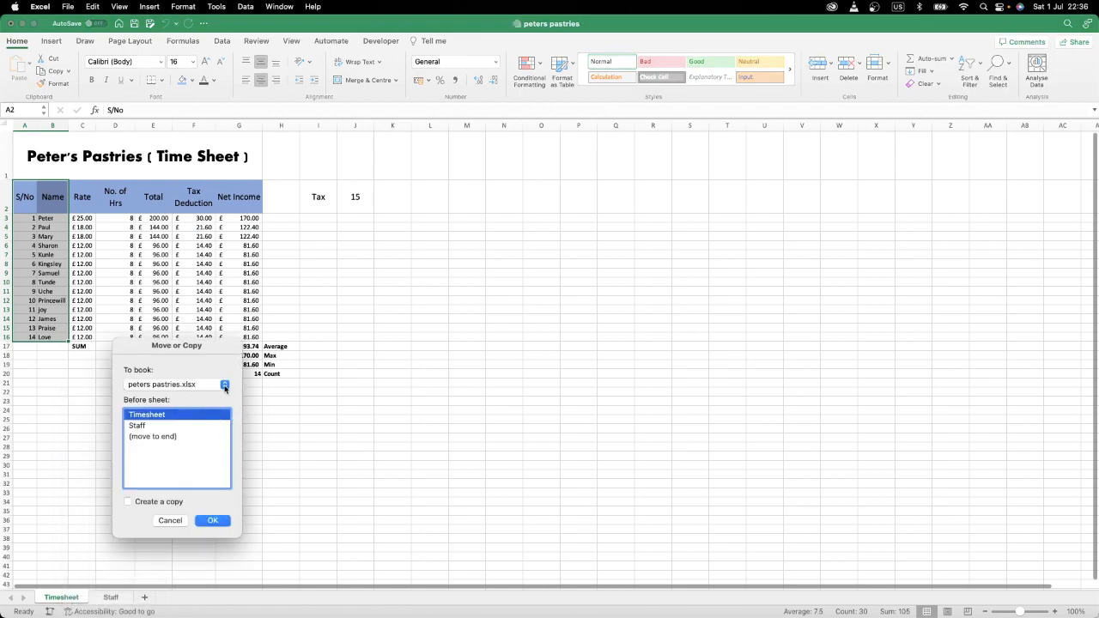
click(225, 385)
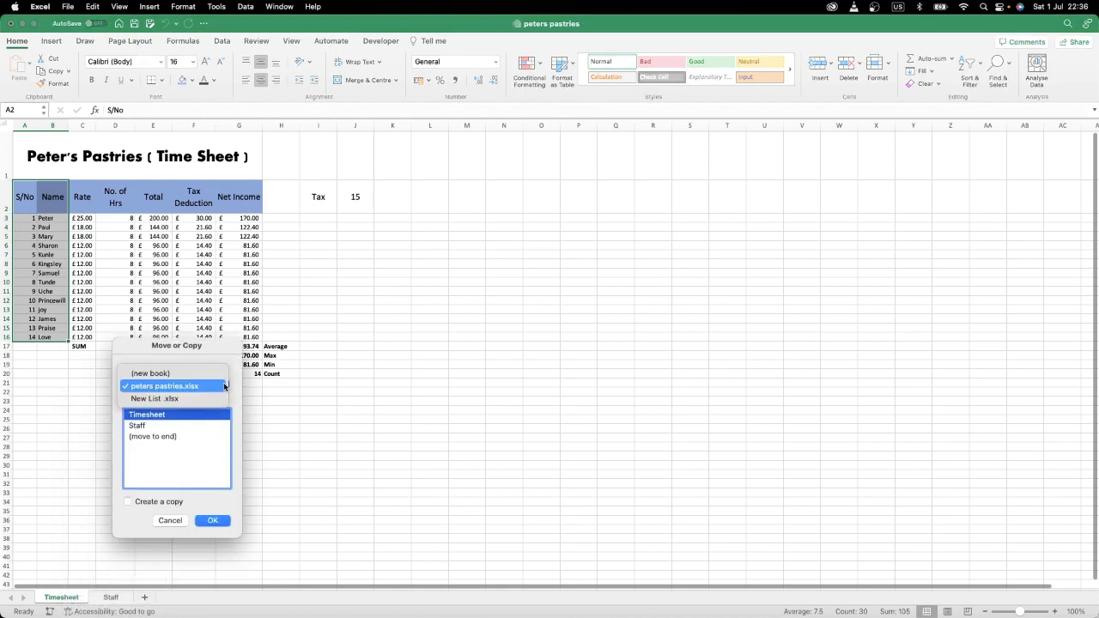
click(166, 374)
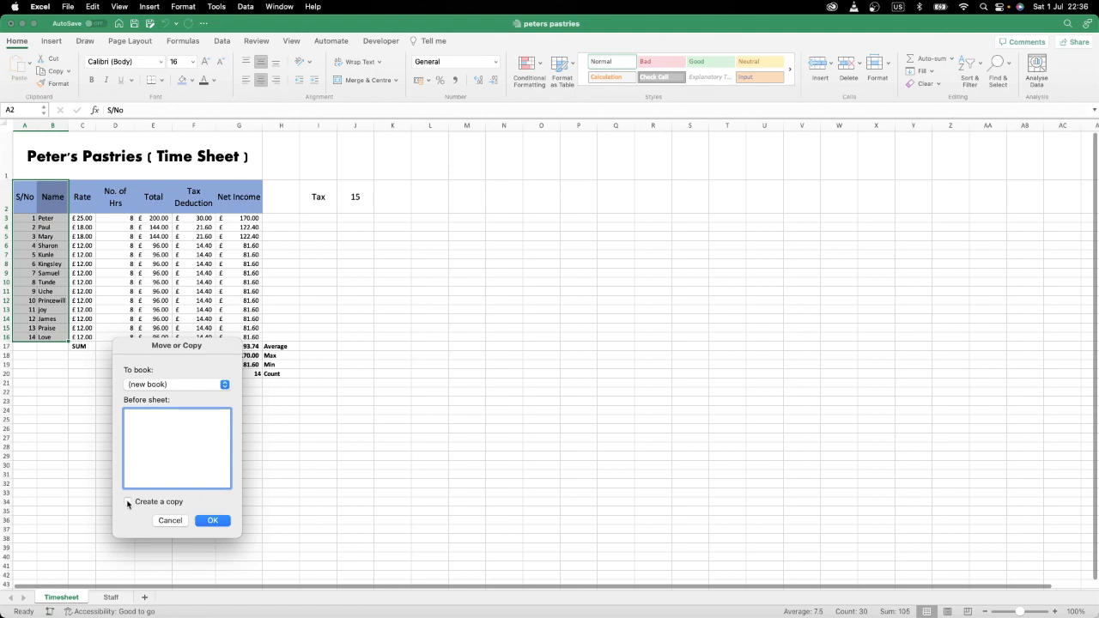
click(213, 521)
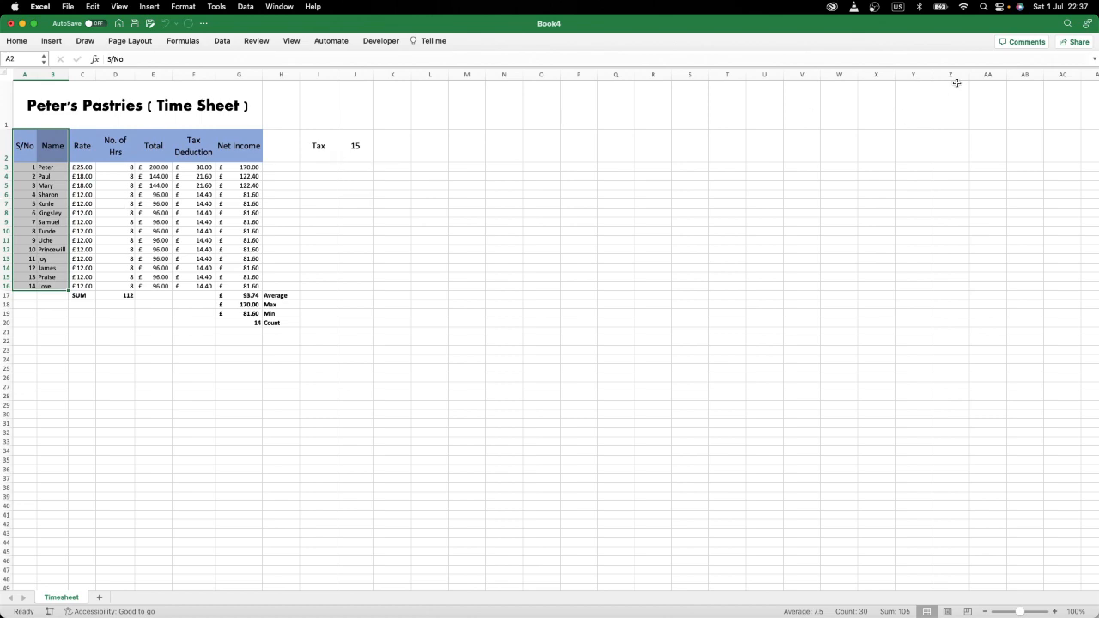
- Minimise the new workbook holding the Timesheet copy and bring up the New List workbook
click(23, 24)
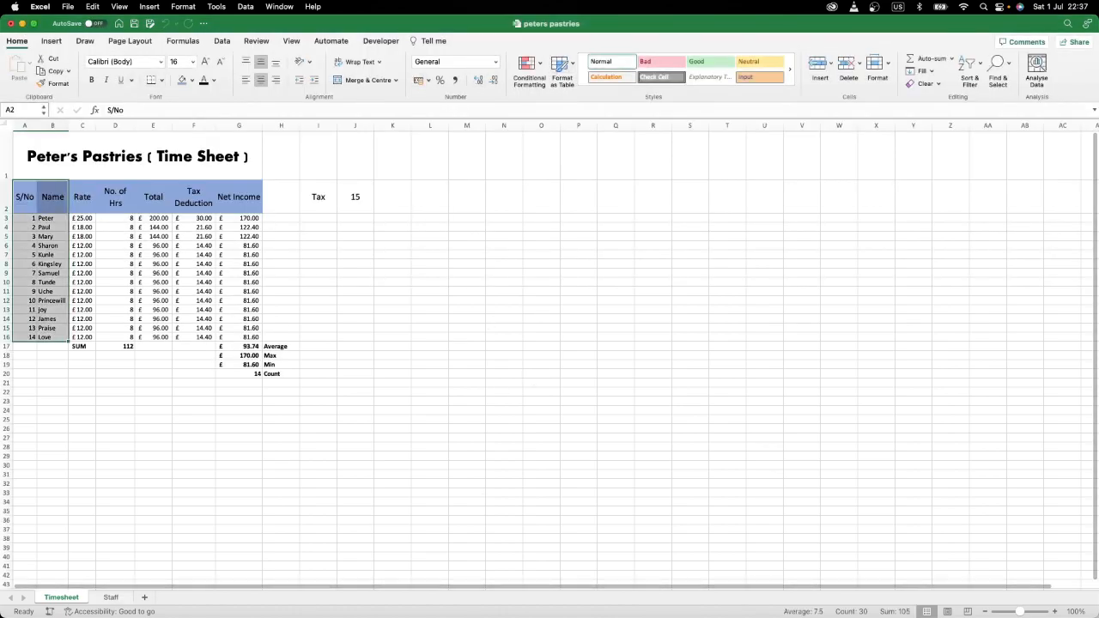
key(Tab)
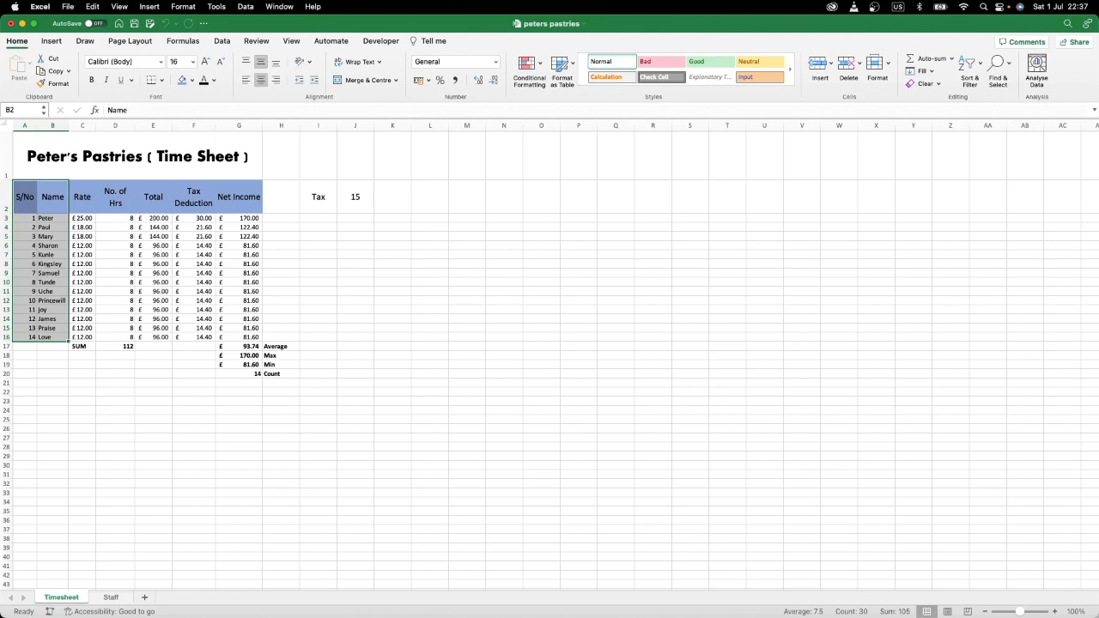
key(super+grave)
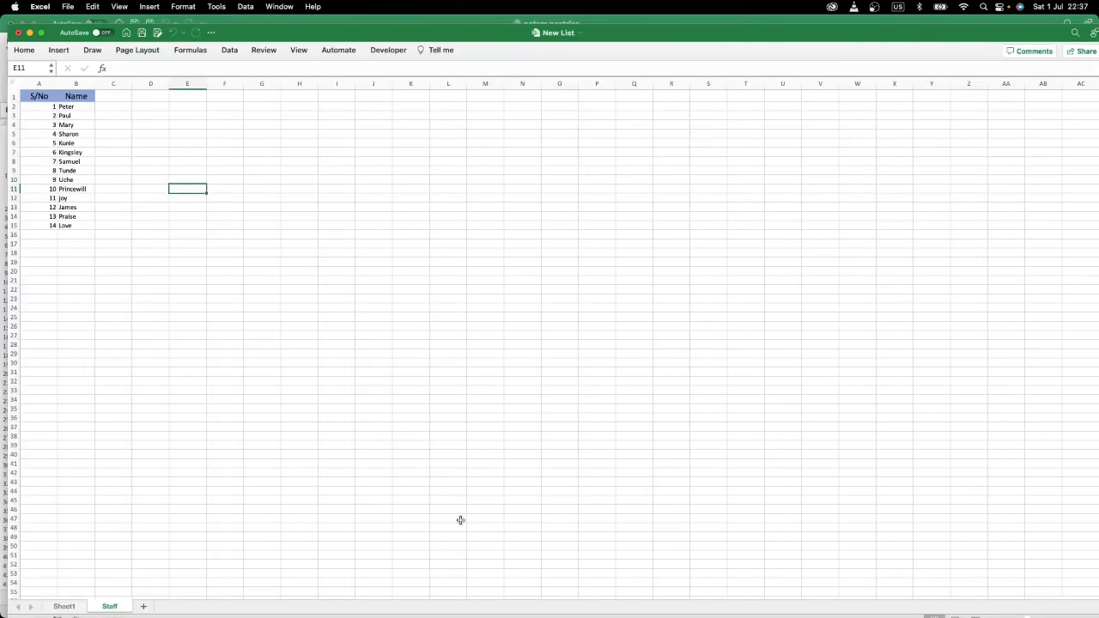
- Move the New List window aside and link cell C2 of its Staff sheet to C3 on the peters pastries Timesheet
drag(315, 37, 545, 148)
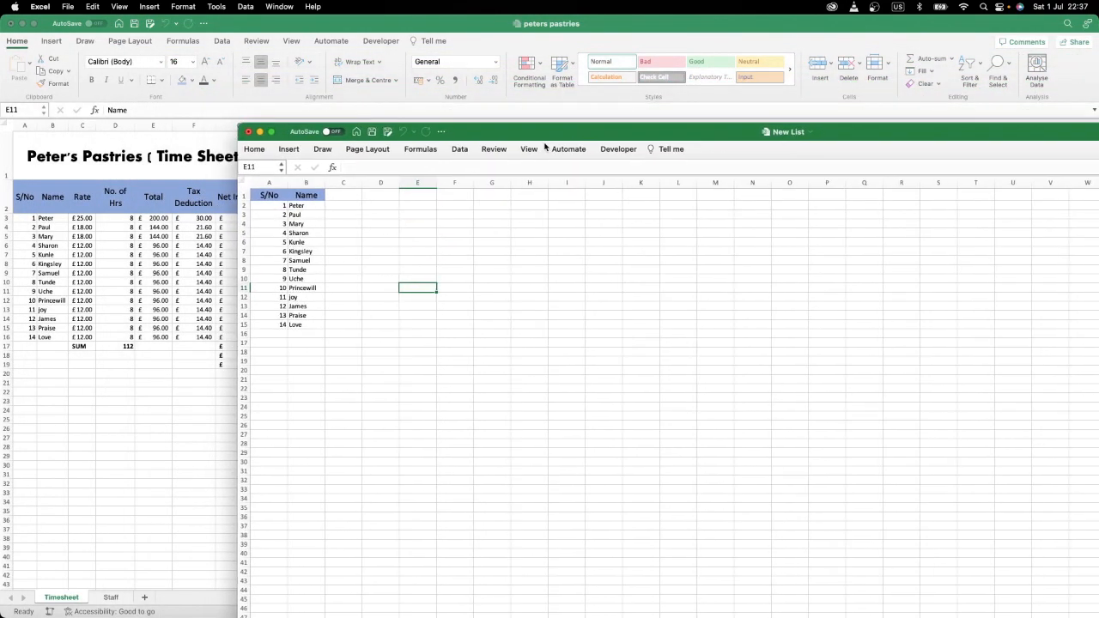
click(349, 208)
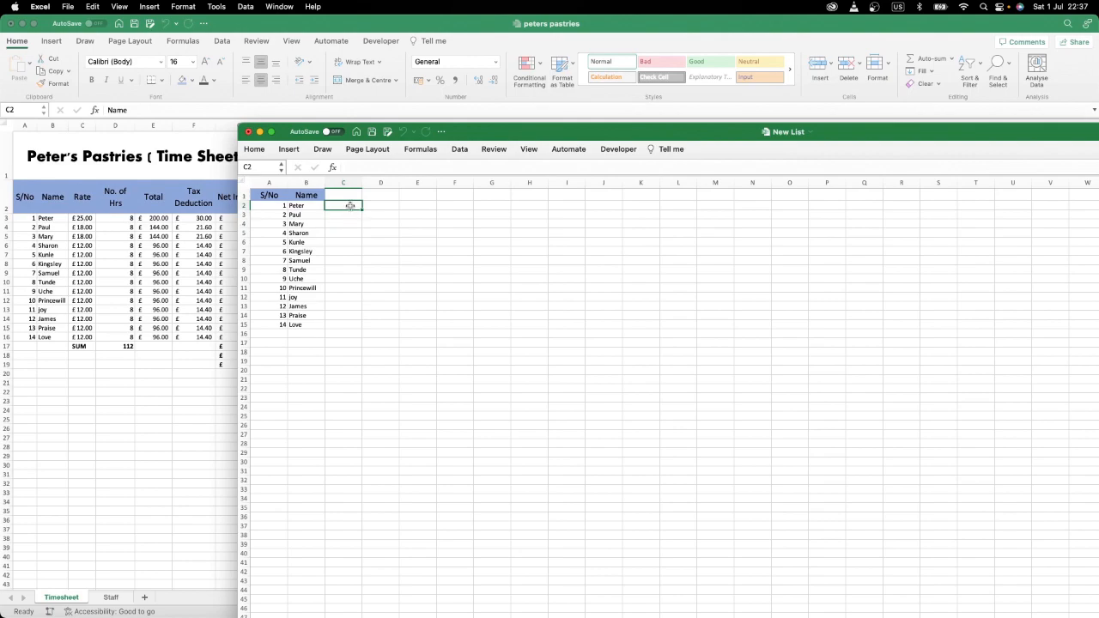
text(=)
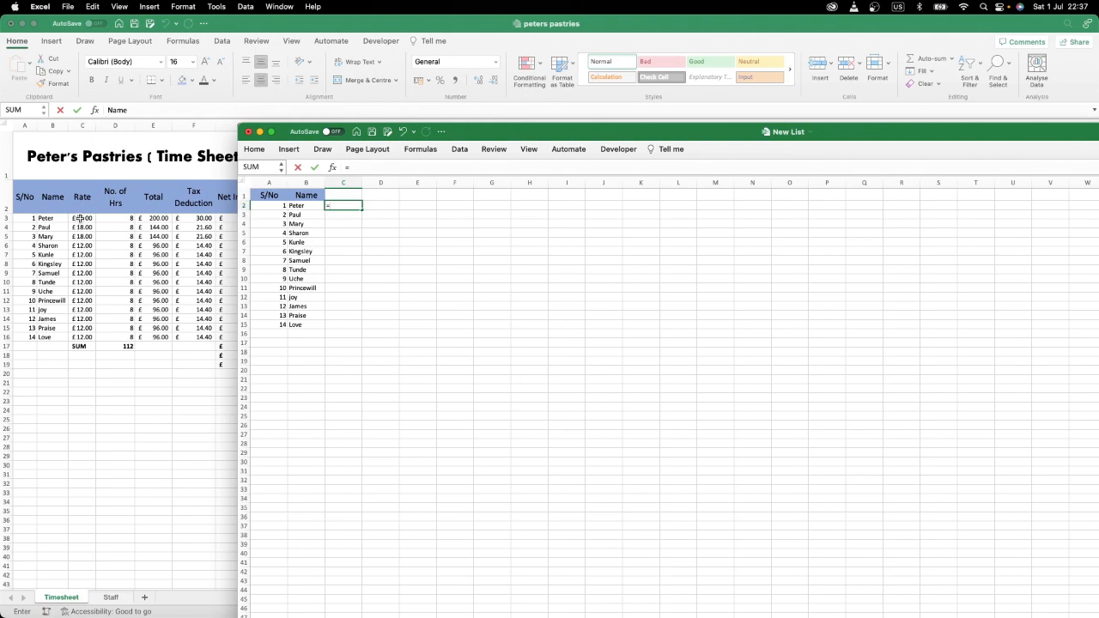
click(80, 219)
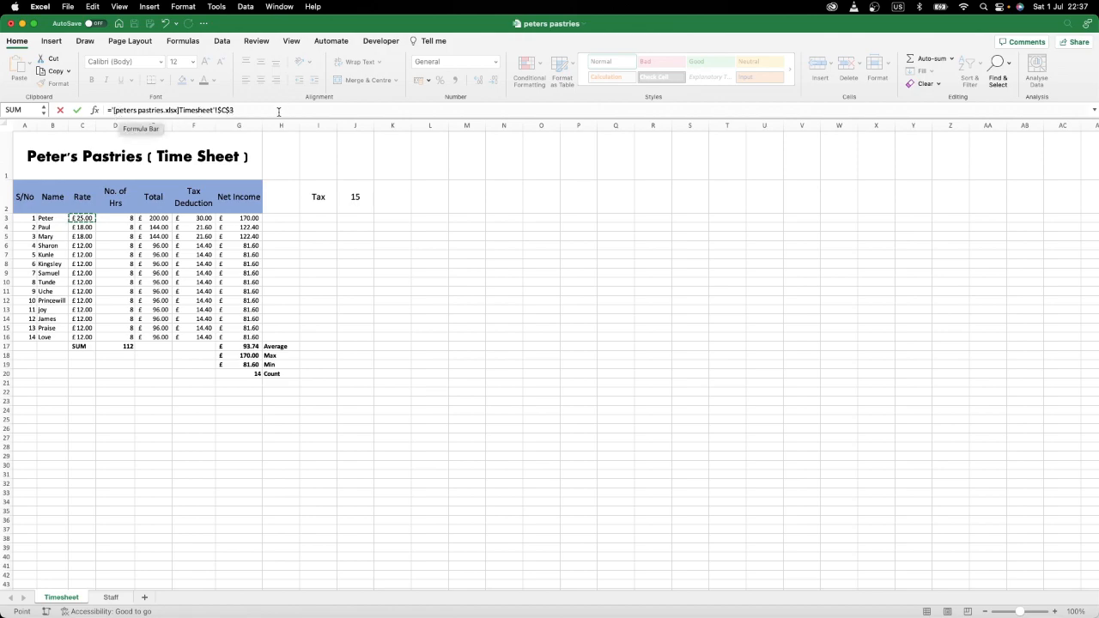
key(Return)
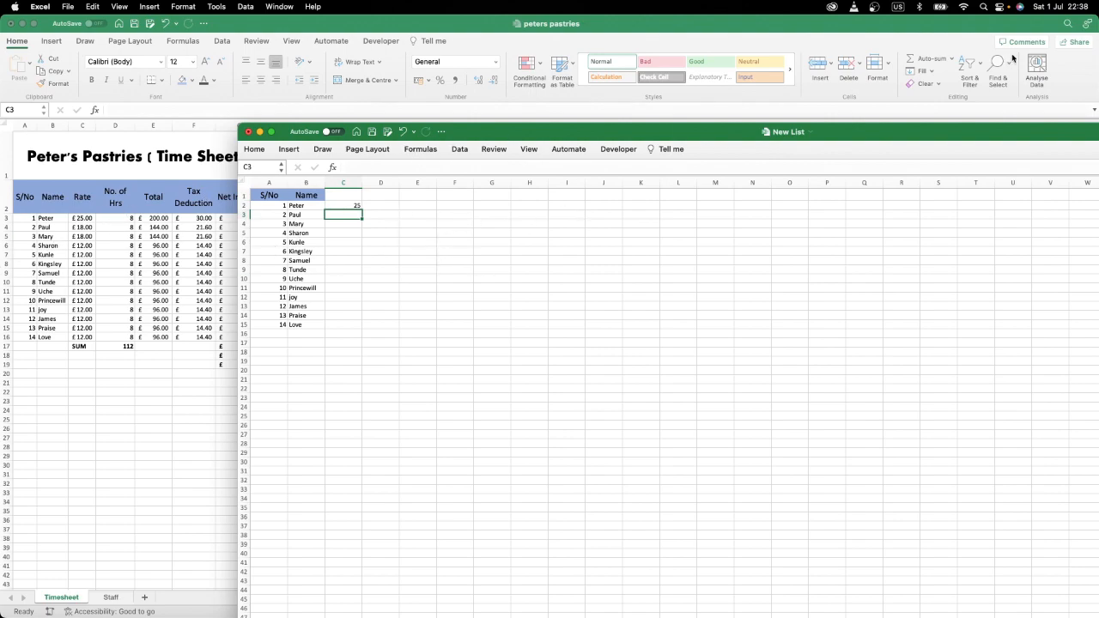
- Arrange the two workbook windows side by side and enter the heading Age in C1 of the New List Staff sheet
click(979, 28)
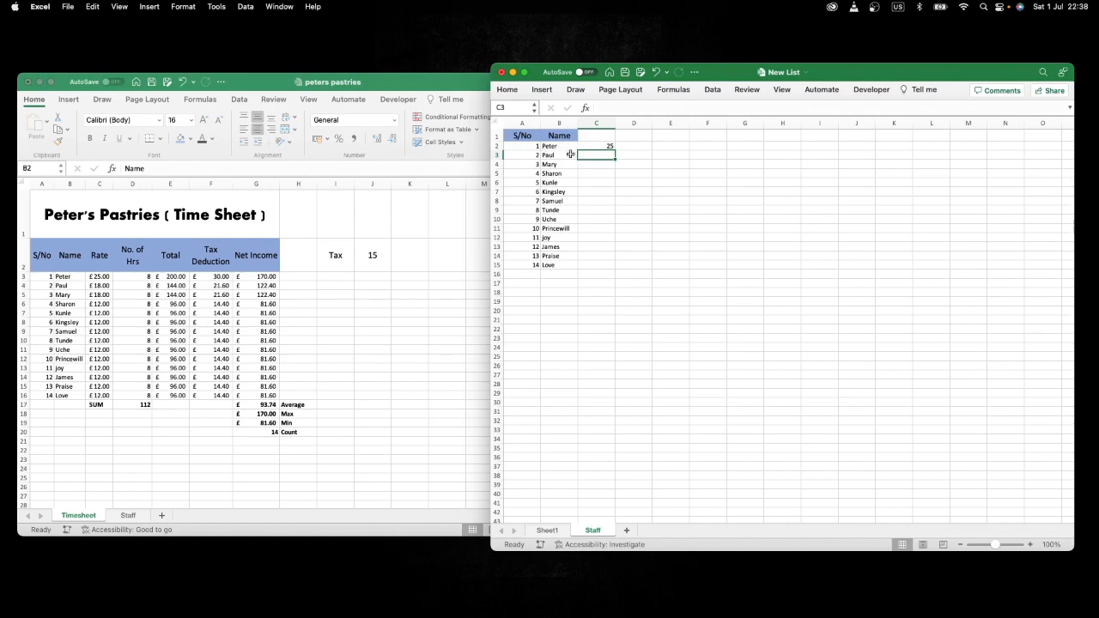
click(550, 147)
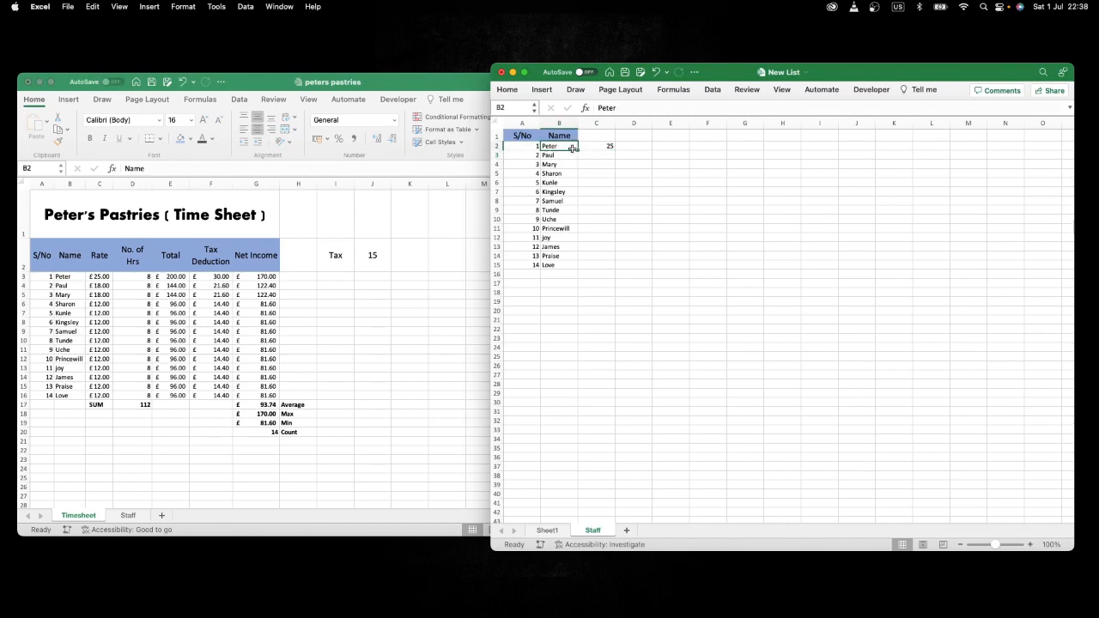
click(601, 136)
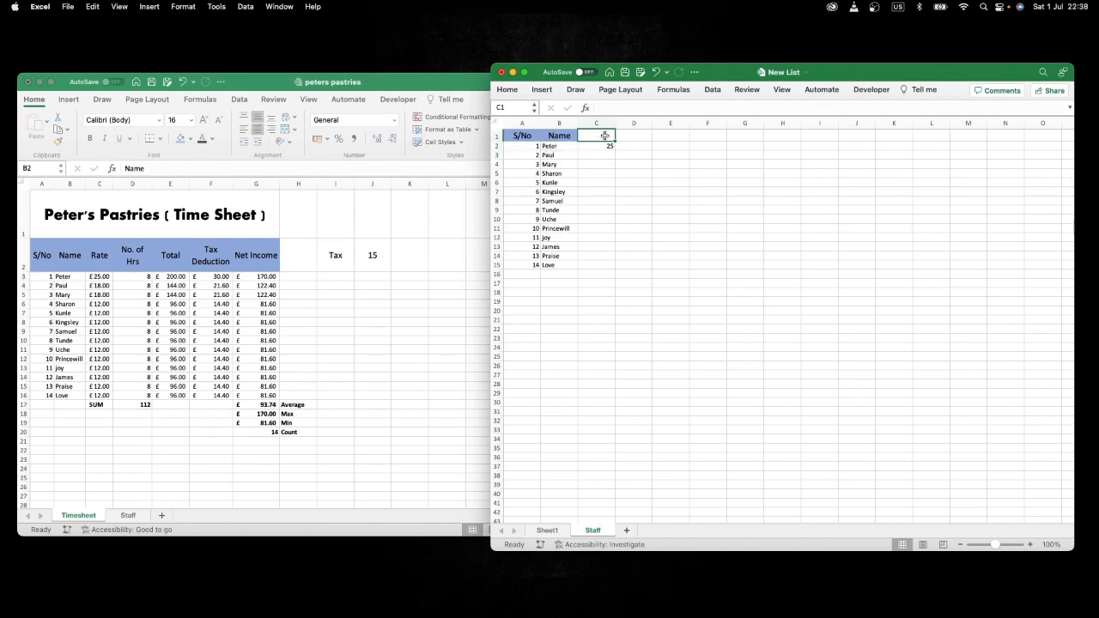
text(Age)
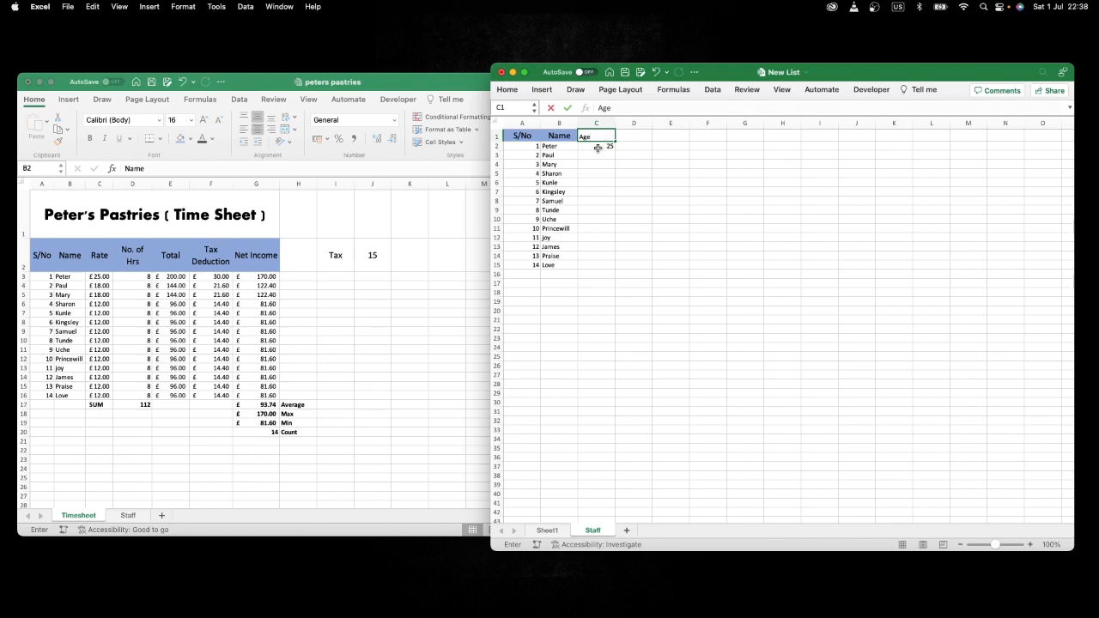
- Enter the ages 25, 43, 21, 37 and 16 in cells C2 to C6 of the Staff sheet
click(606, 147)
text(25)
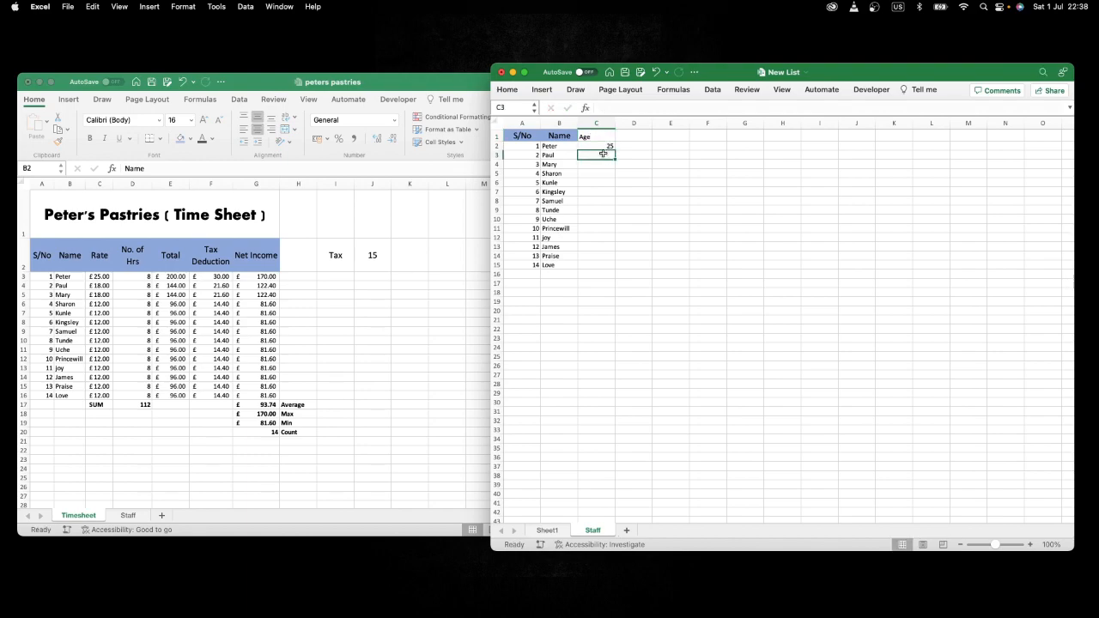
click(599, 157)
text(43)
click(600, 164)
text(21)
click(594, 175)
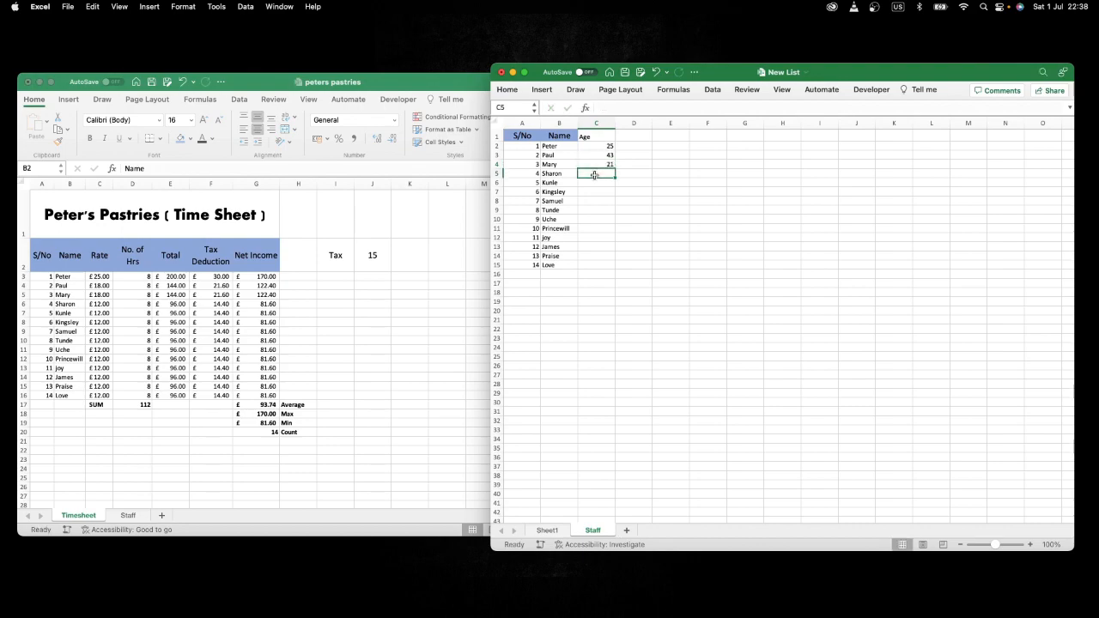
text(378)
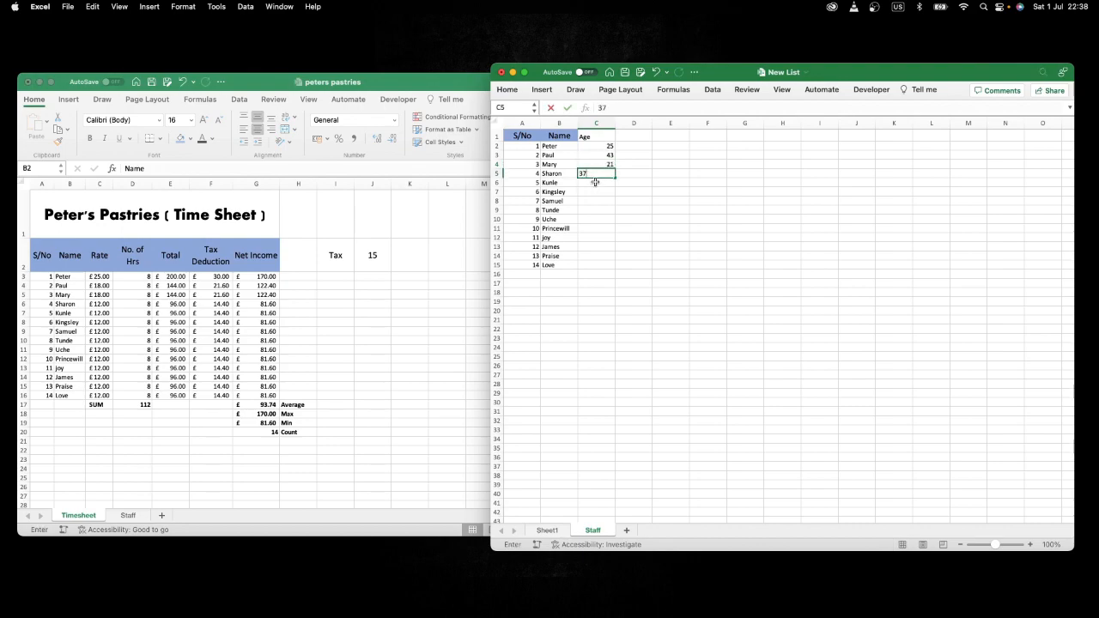
click(595, 182)
text(16)
- Enter the age 18 in C7, keeping the staff name beside it in B7
click(591, 193)
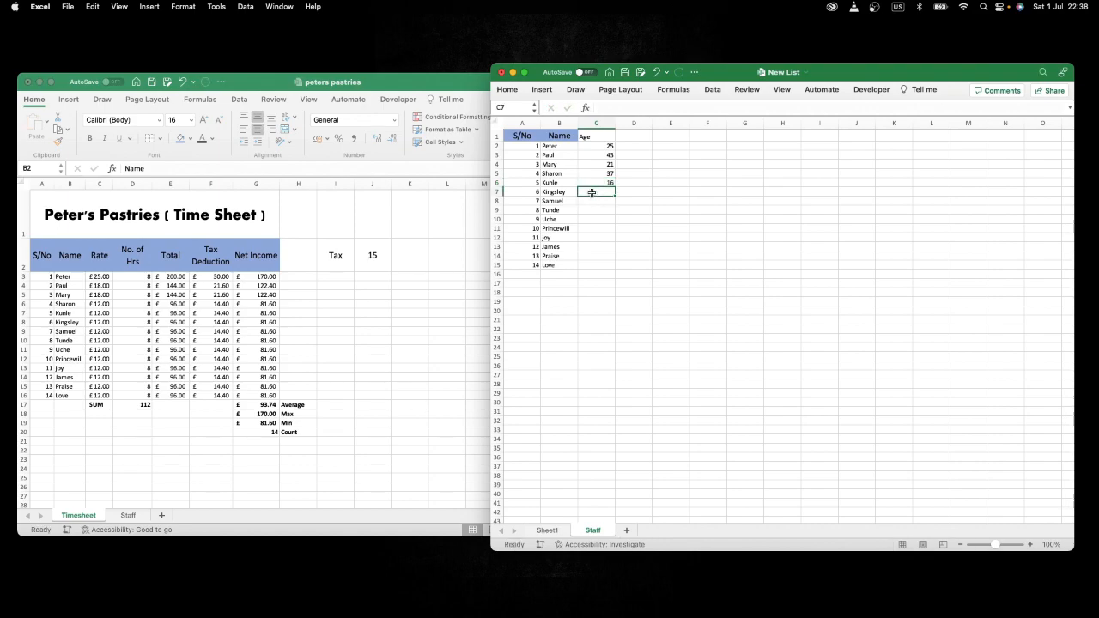
text(118)
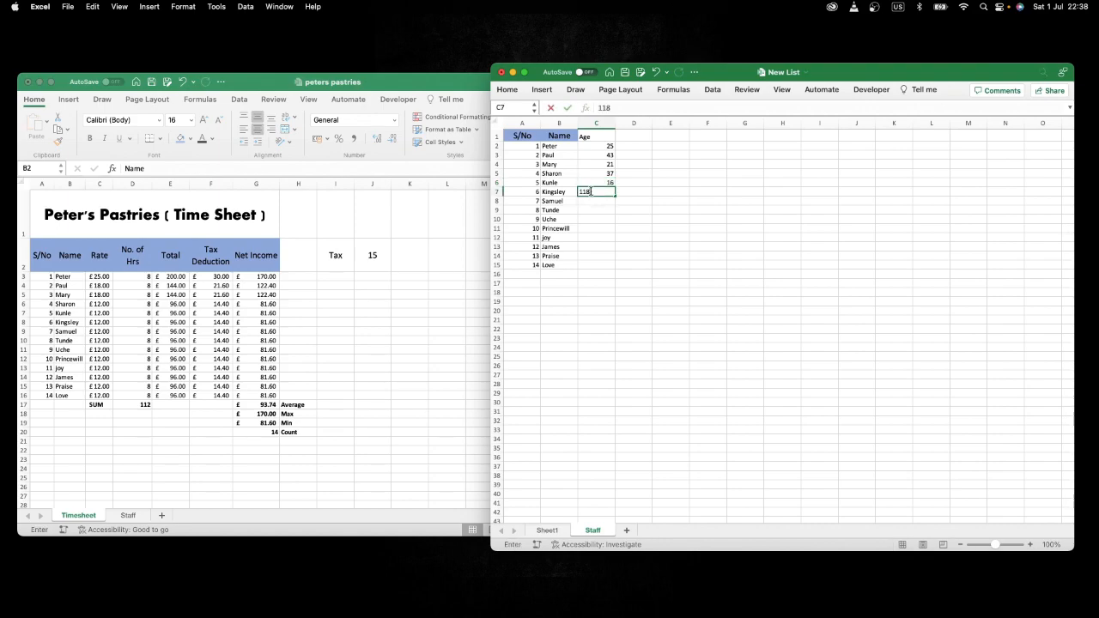
key(Left)
key(Delete)
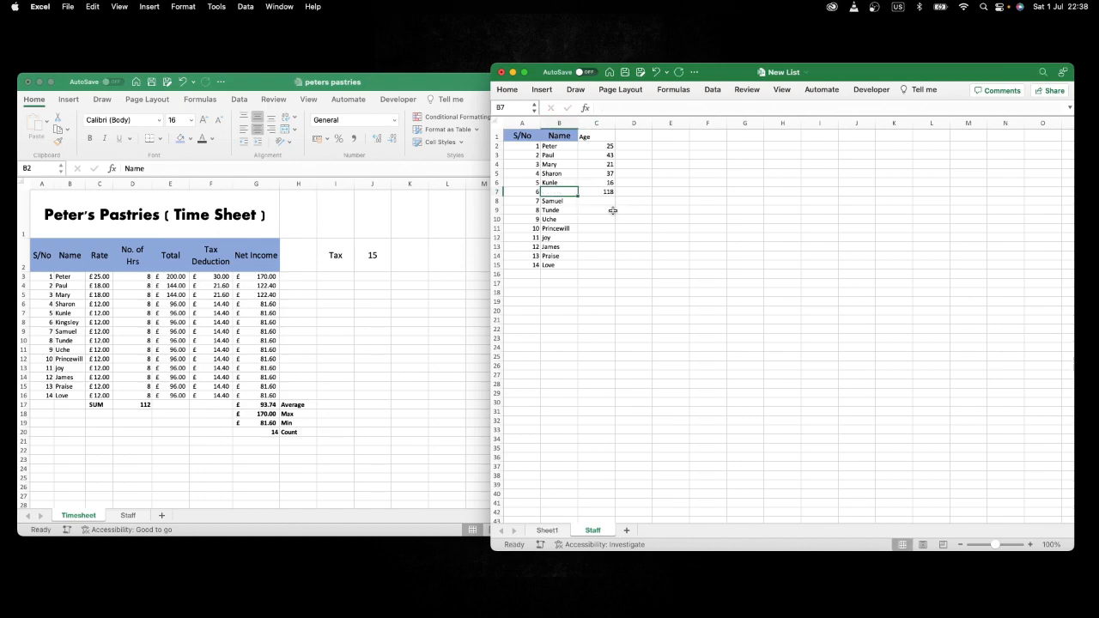
key(ctrl+z)
click(603, 193)
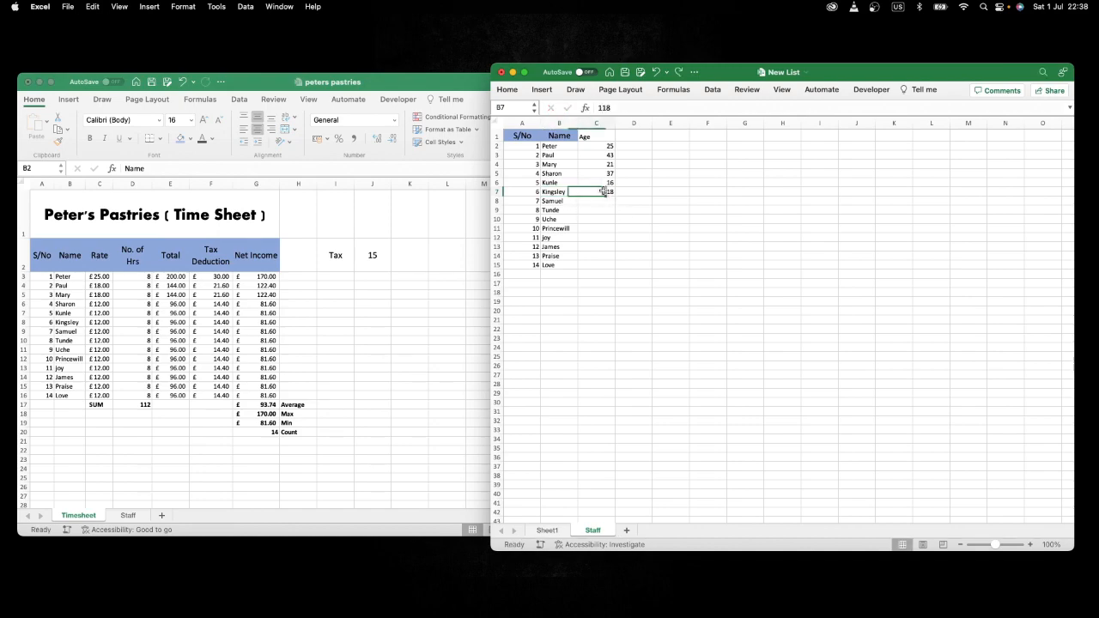
double_click(607, 192)
key(BackSpace)
- Enter the ages 27, 19, 34 and 26 in cells C8 to C11 of the Staff sheet
click(609, 202)
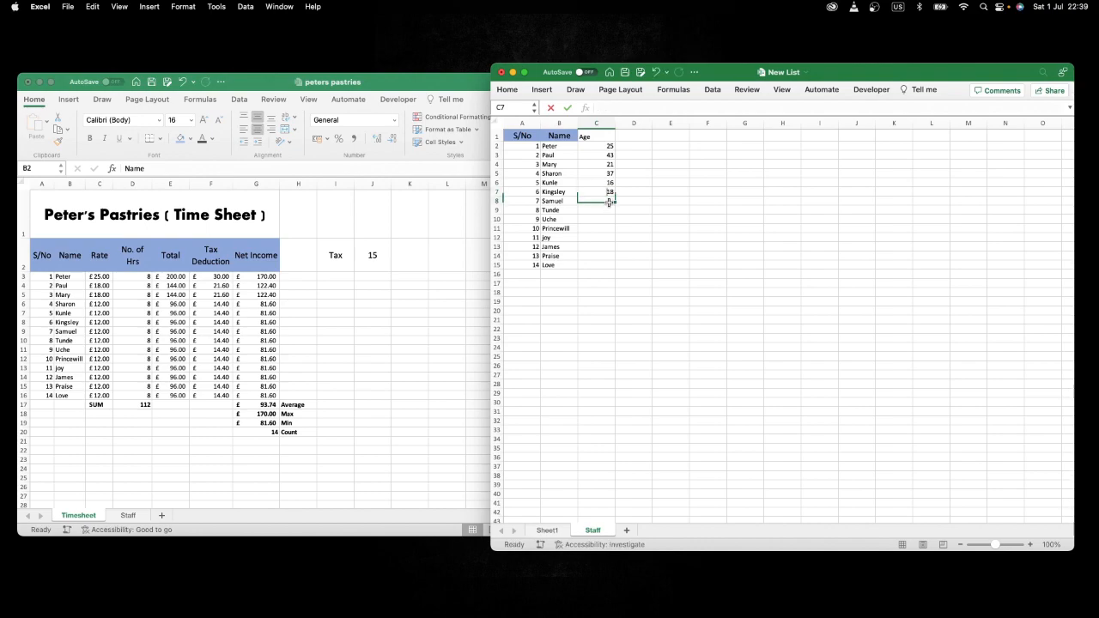
text(27)
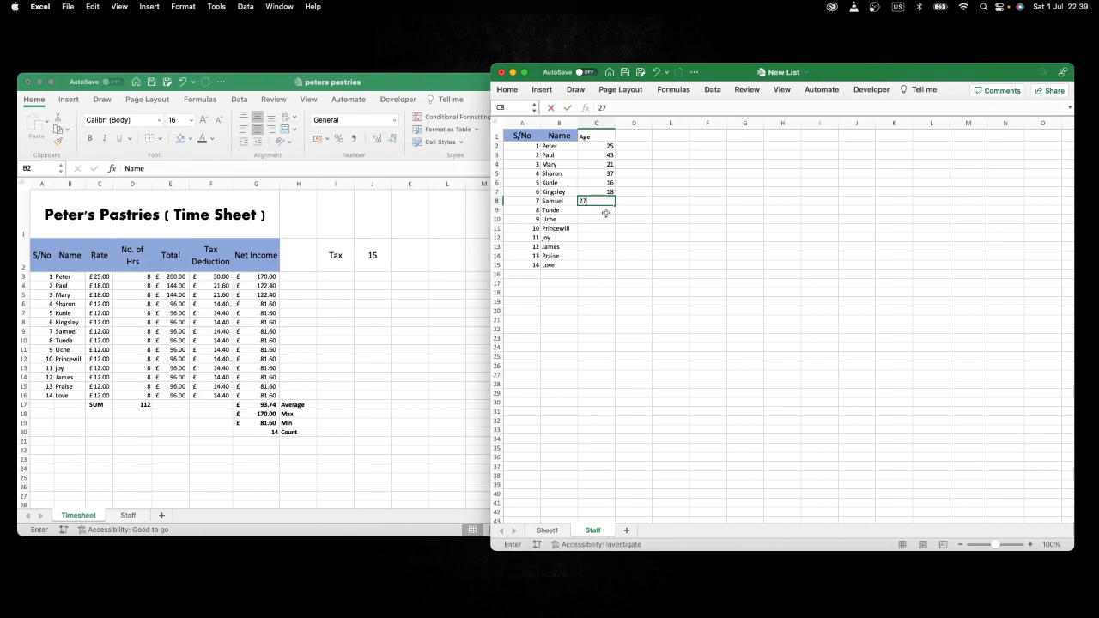
click(606, 214)
text(19)
click(606, 222)
text(34)
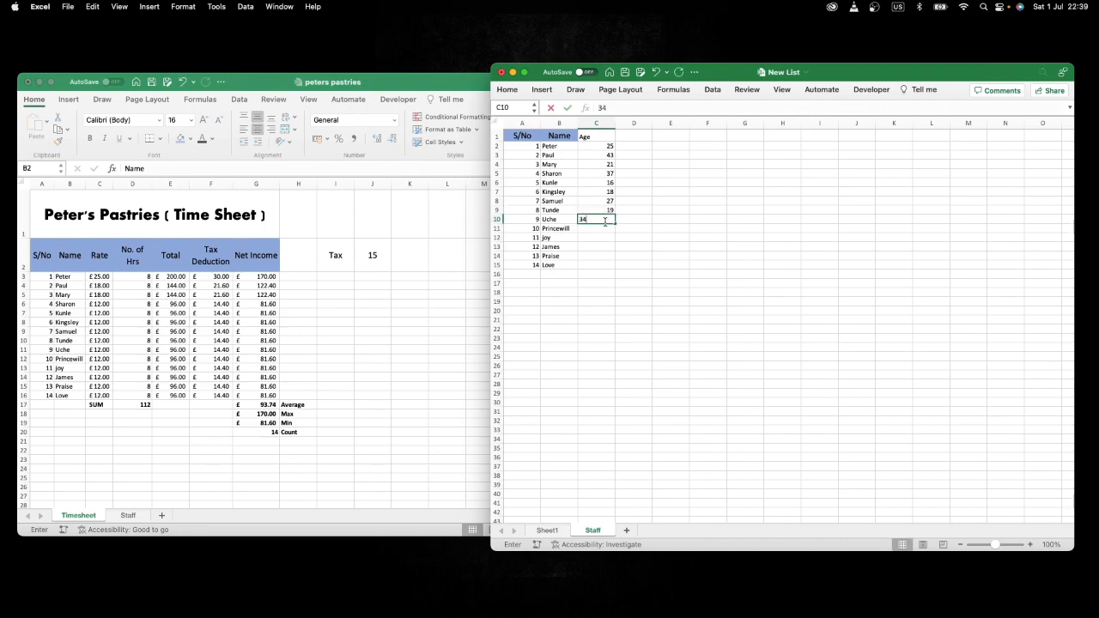
click(603, 228)
text(2)
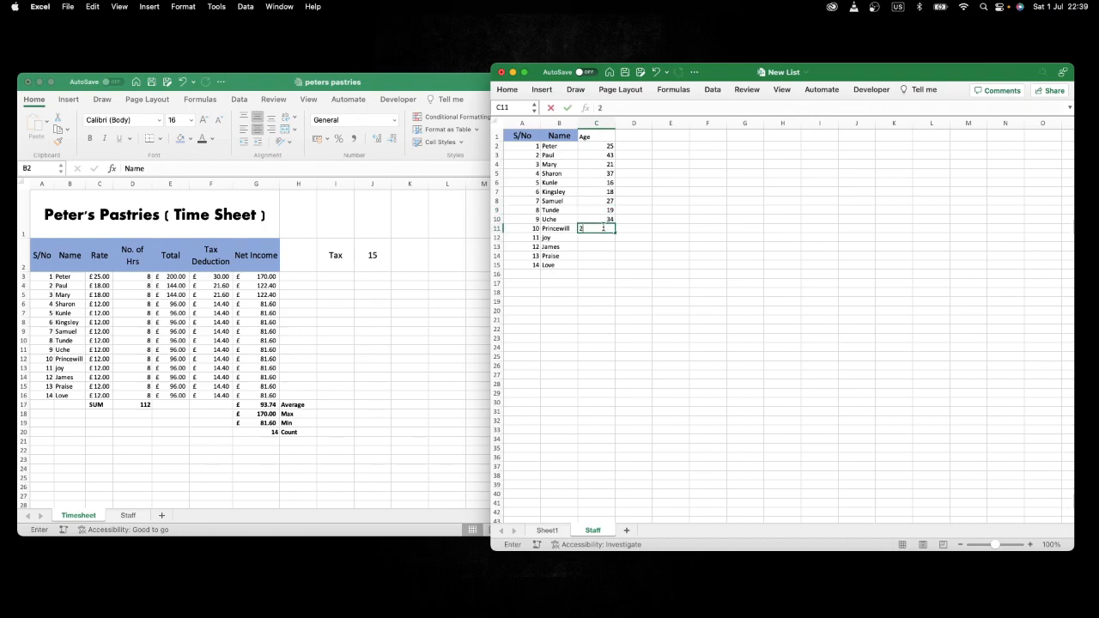
text(6)
- Complete the Age column with 28, 31, 31 and 35 in cells C12 to C15
click(599, 238)
text(28)
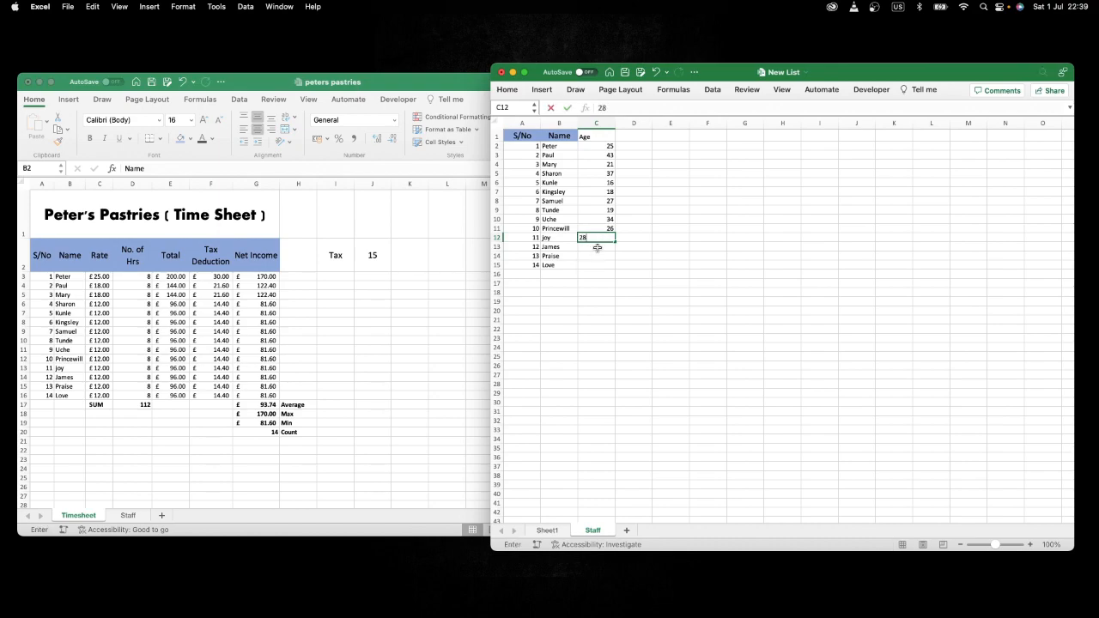
click(597, 247)
text(31)
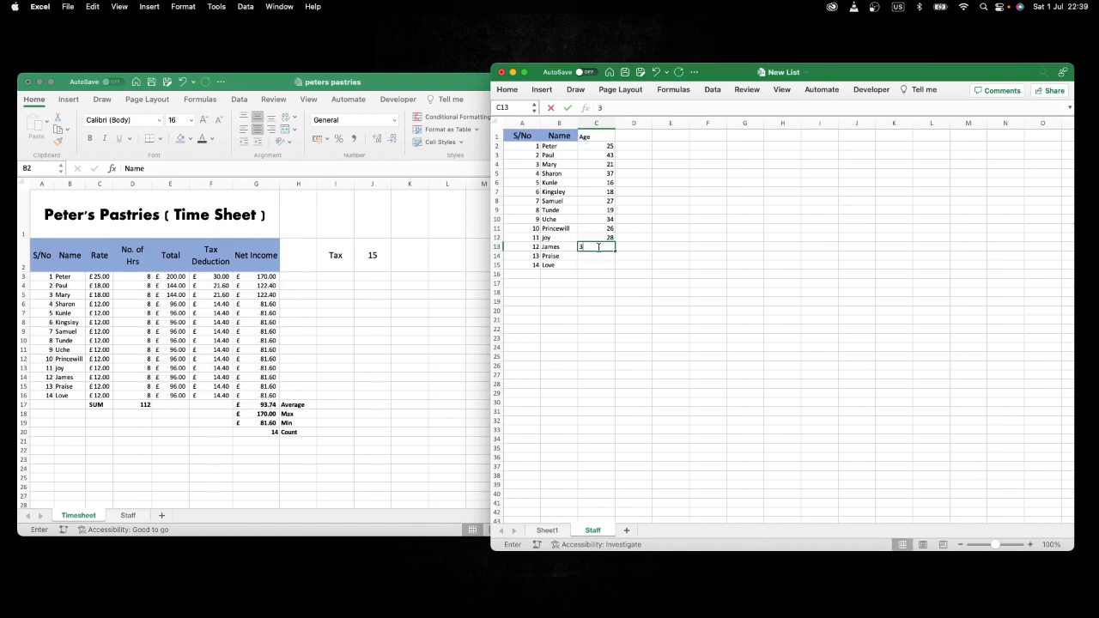
click(601, 258)
text(31)
click(597, 266)
text(35)
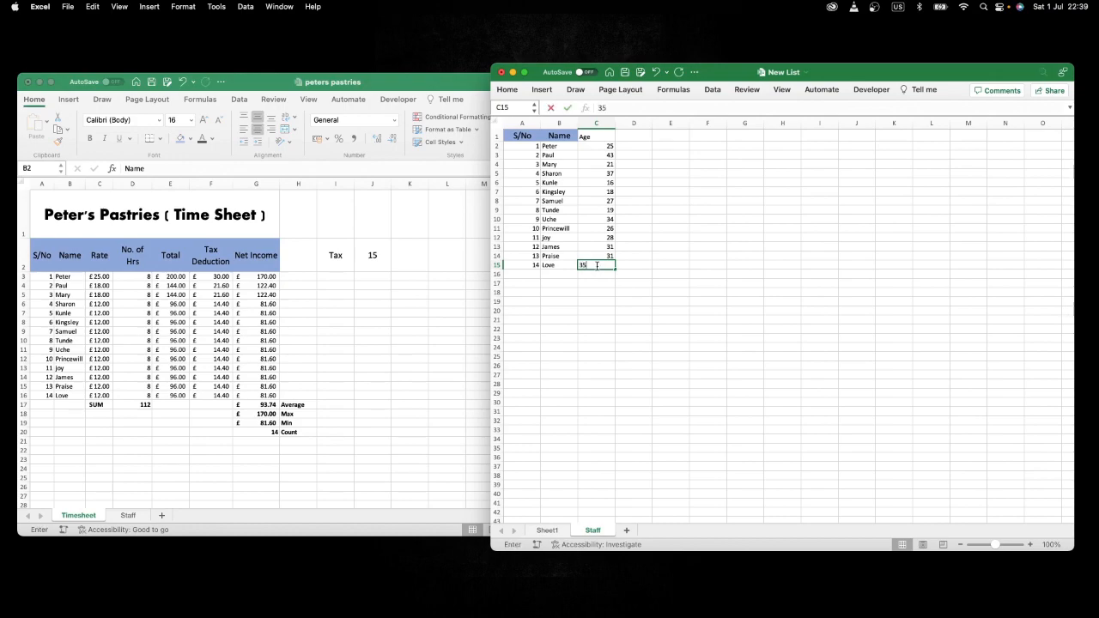
click(668, 210)
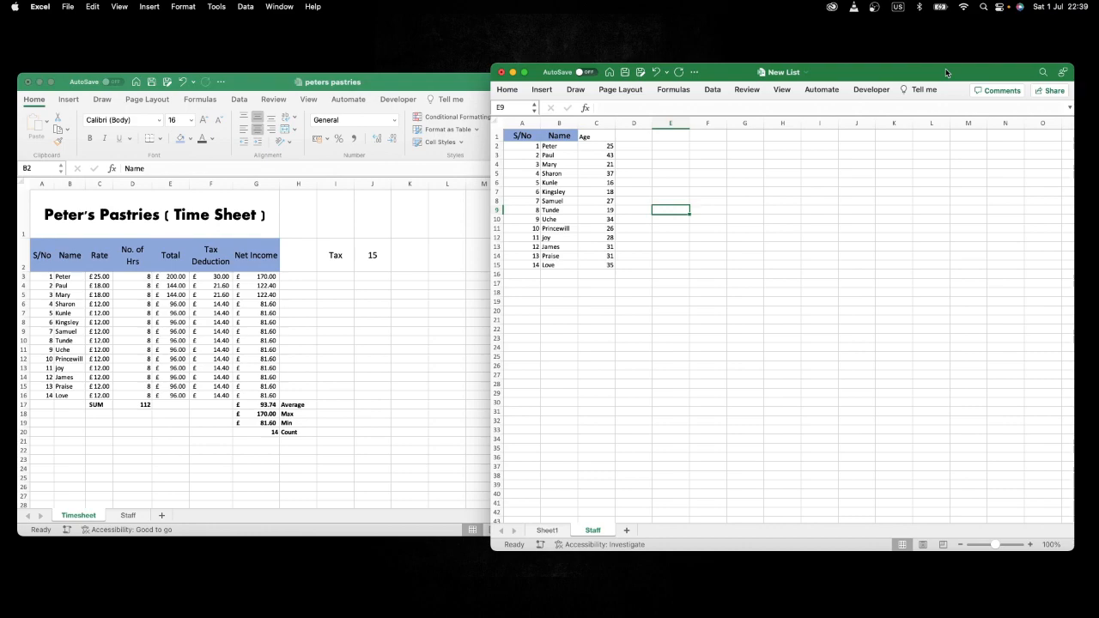
- Copy the formatting of the Name heading onto the Age heading in C1 with Format Painter
click(507, 89)
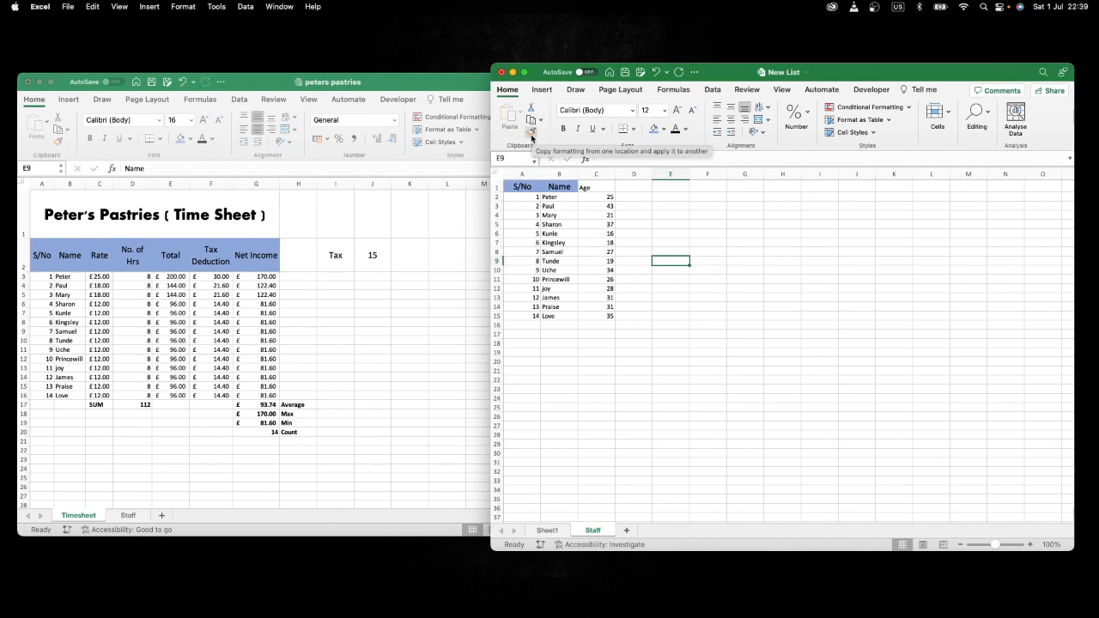
click(561, 186)
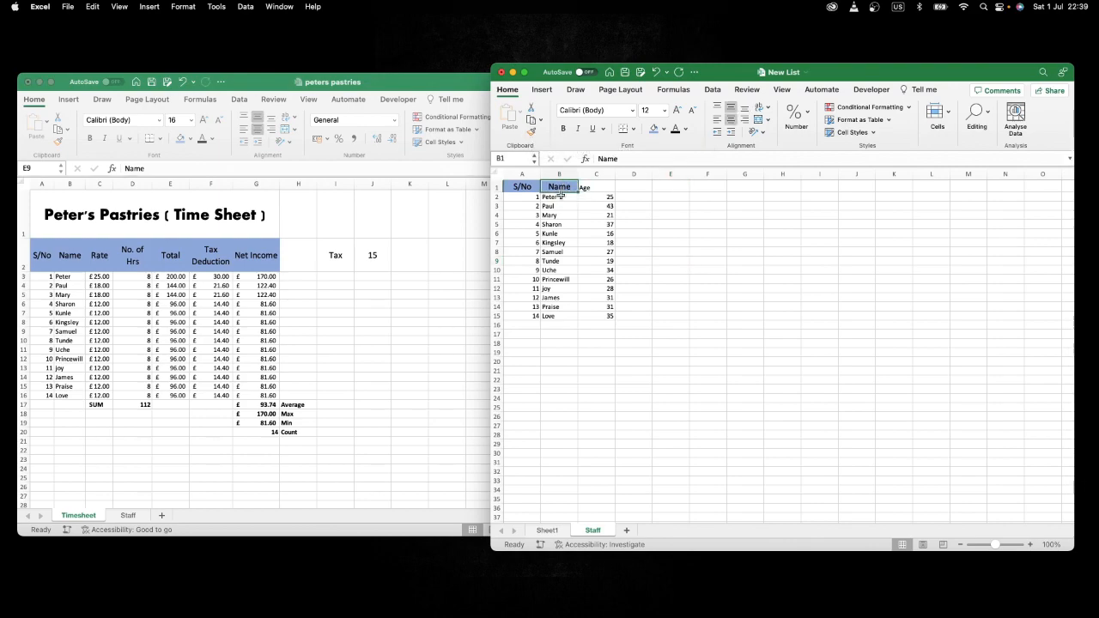
click(532, 133)
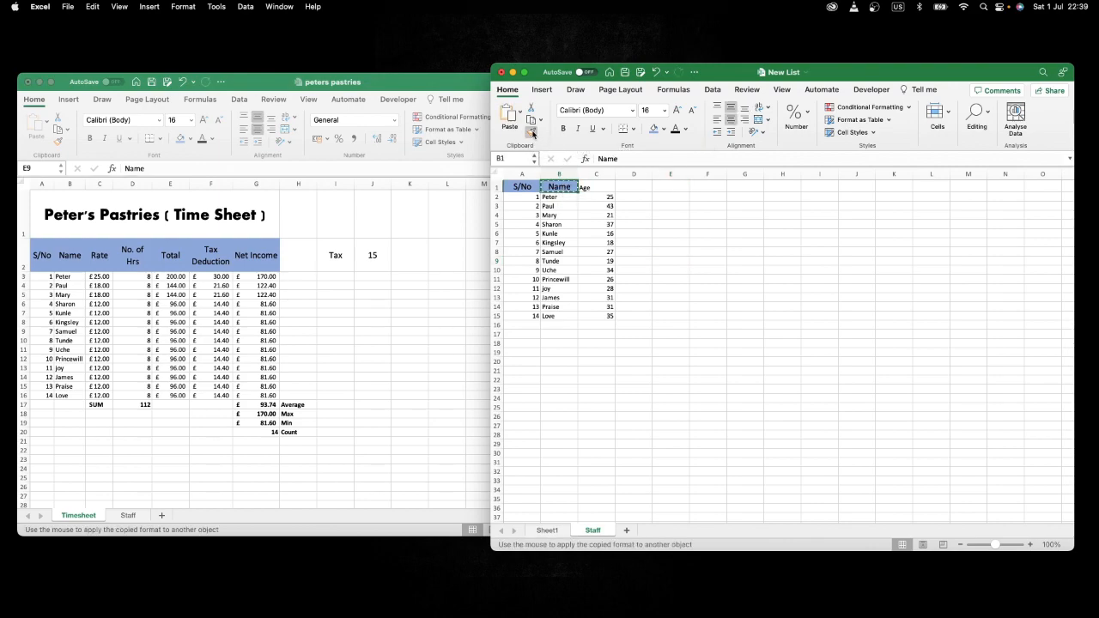
click(593, 186)
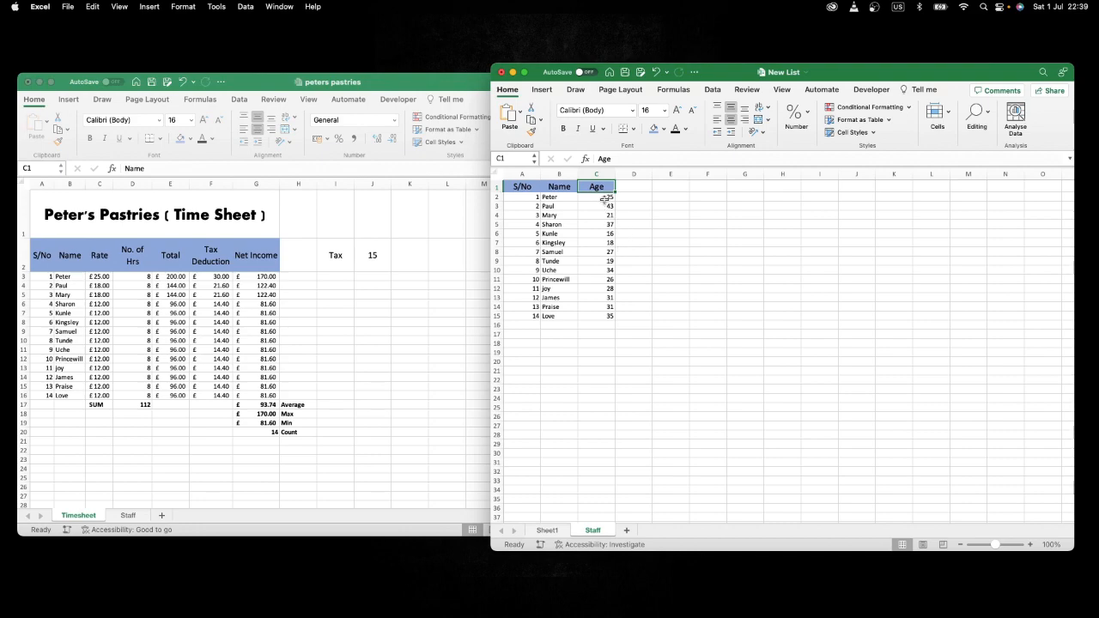
- Enter the heading Stage Age in H2 of the Timesheet sheet in the peters pastries workbook
click(298, 258)
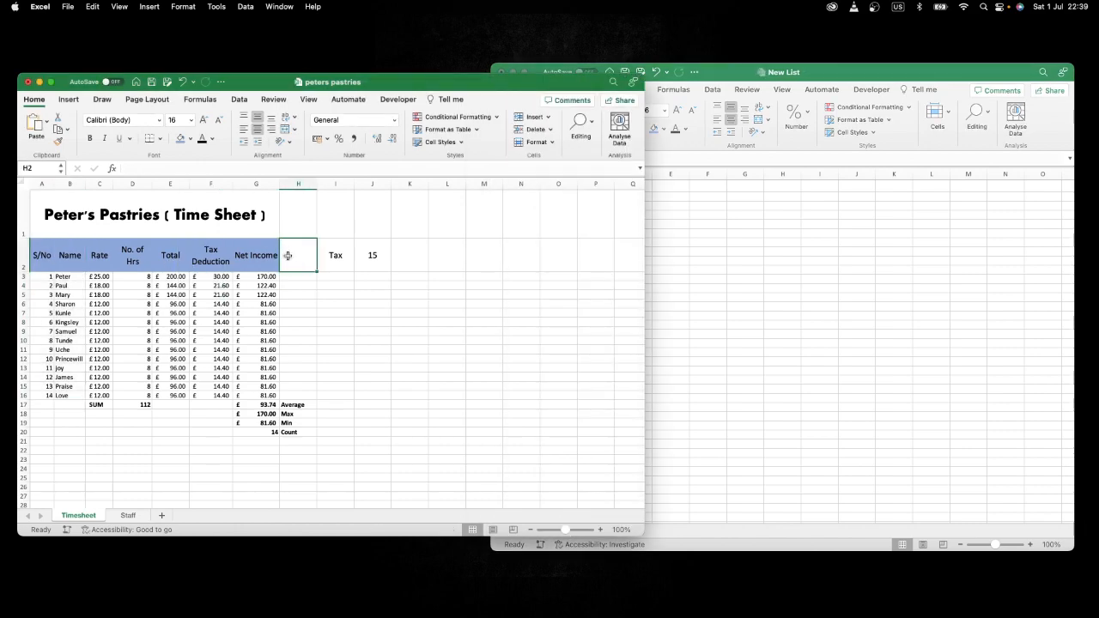
text(STtat)
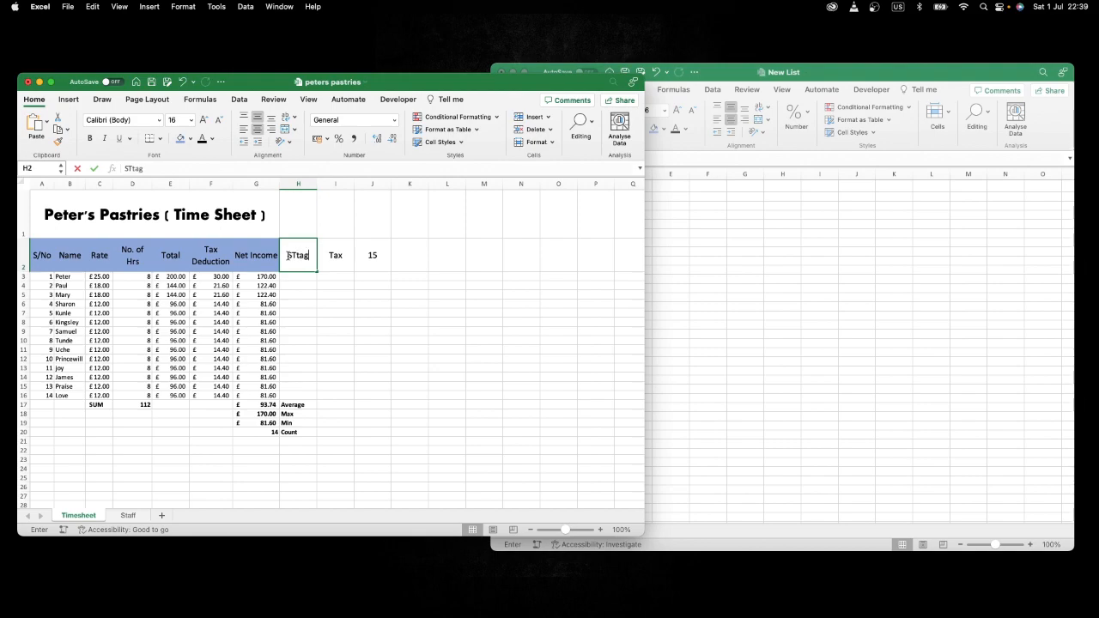
key(BackSpace)
key(BackSpace)
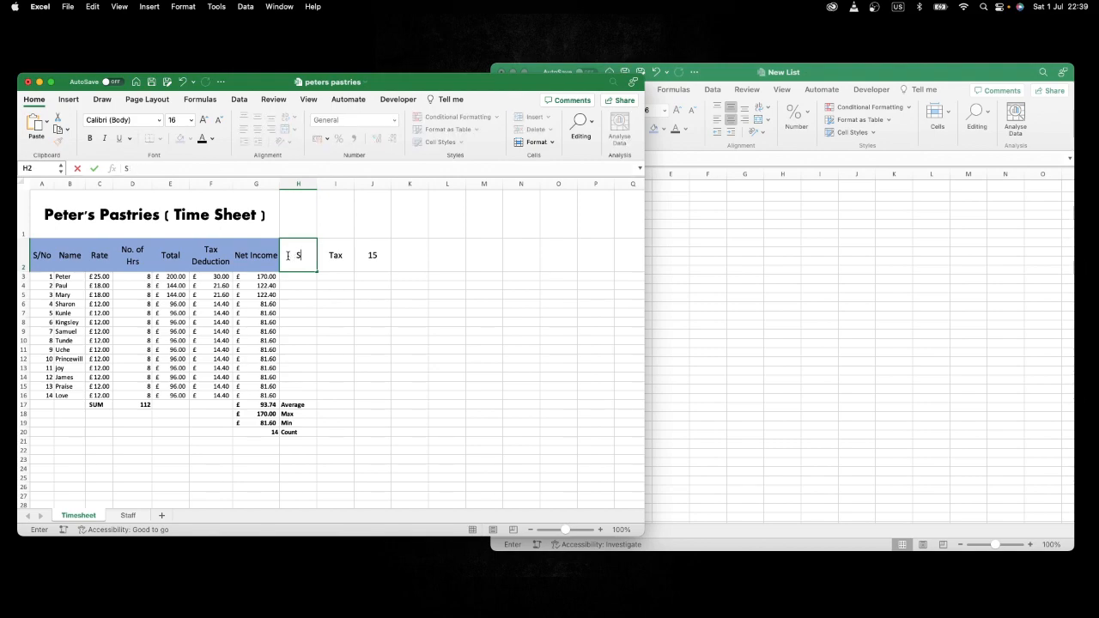
text(tage Age)
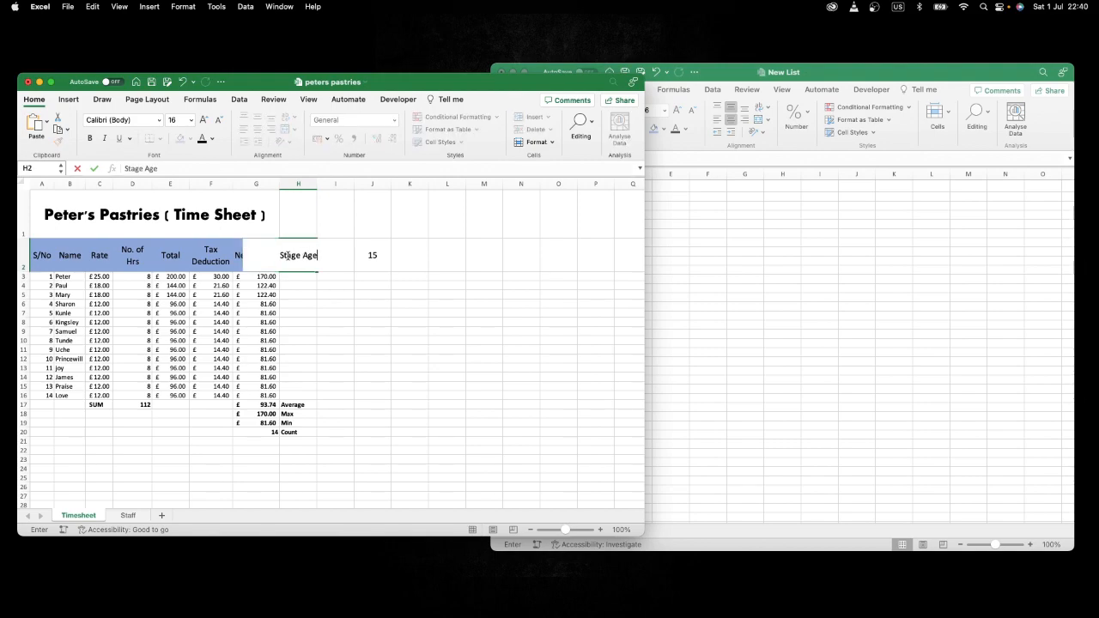
click(340, 294)
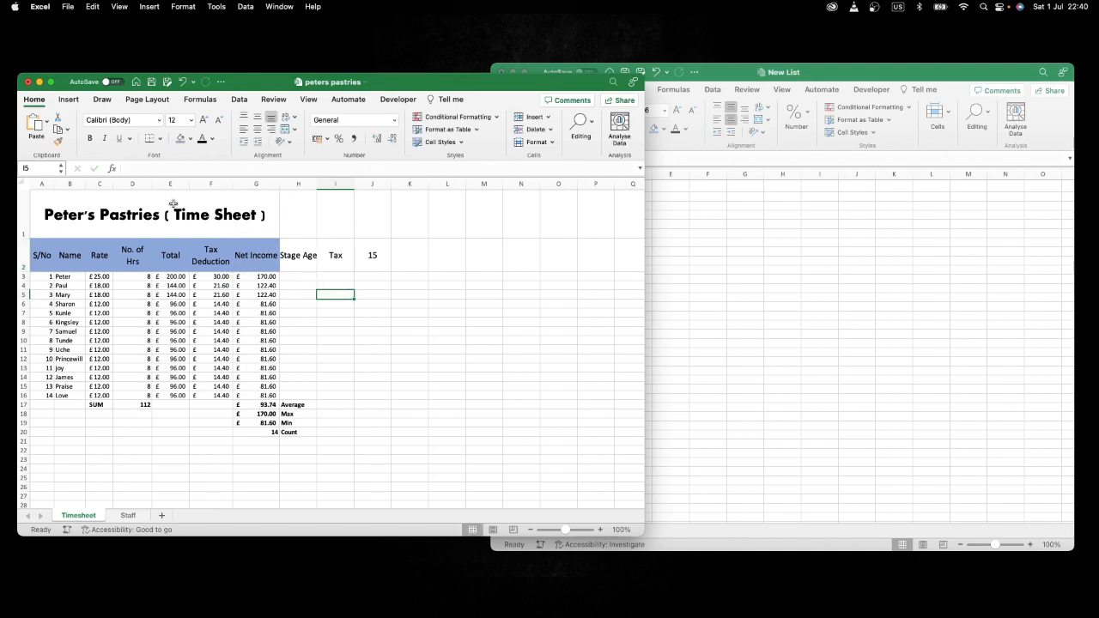
- Apply the Net Income heading's formatting to the Stage Age heading in H2 with Format Painter
click(245, 253)
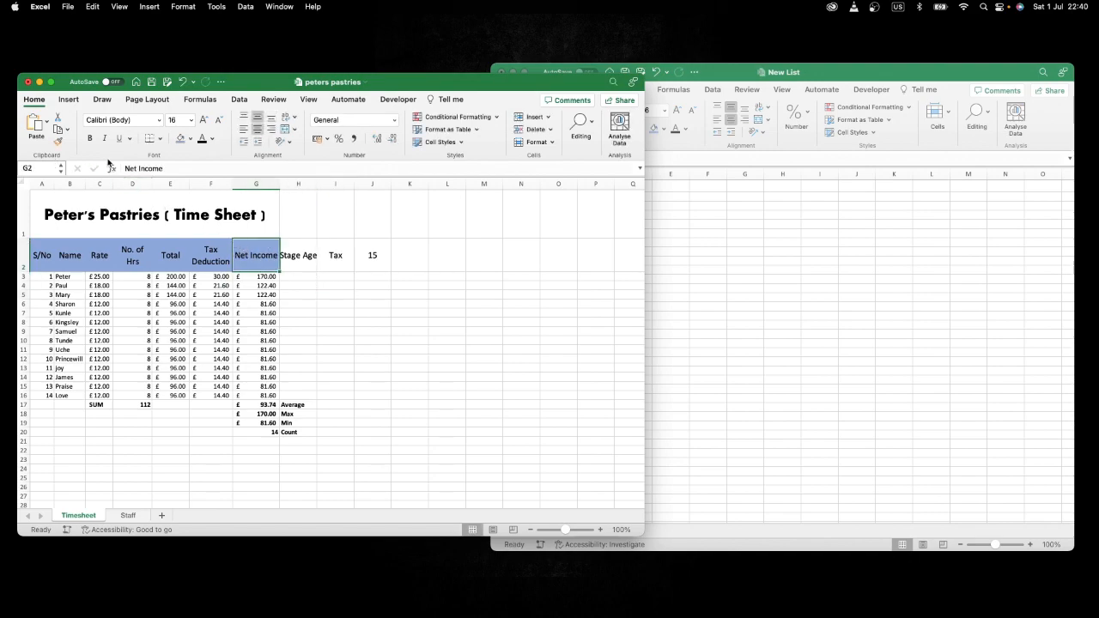
click(59, 141)
click(293, 253)
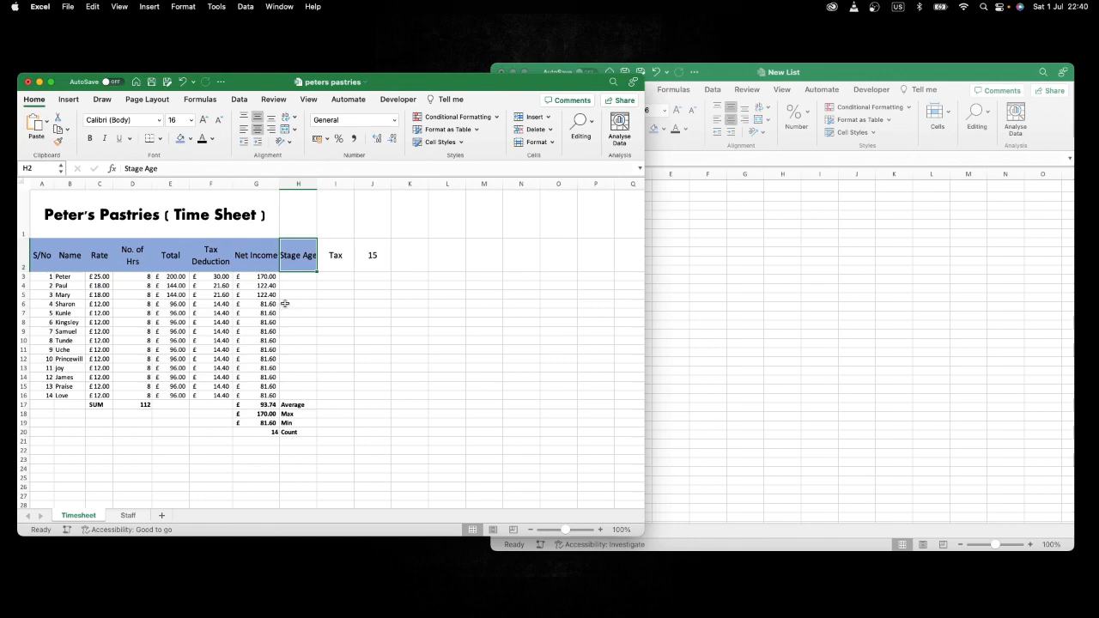
- Widen column H of the Timesheet sheet slightly and correct the heading in H2 to Staff Age
drag(317, 183, 321, 183)
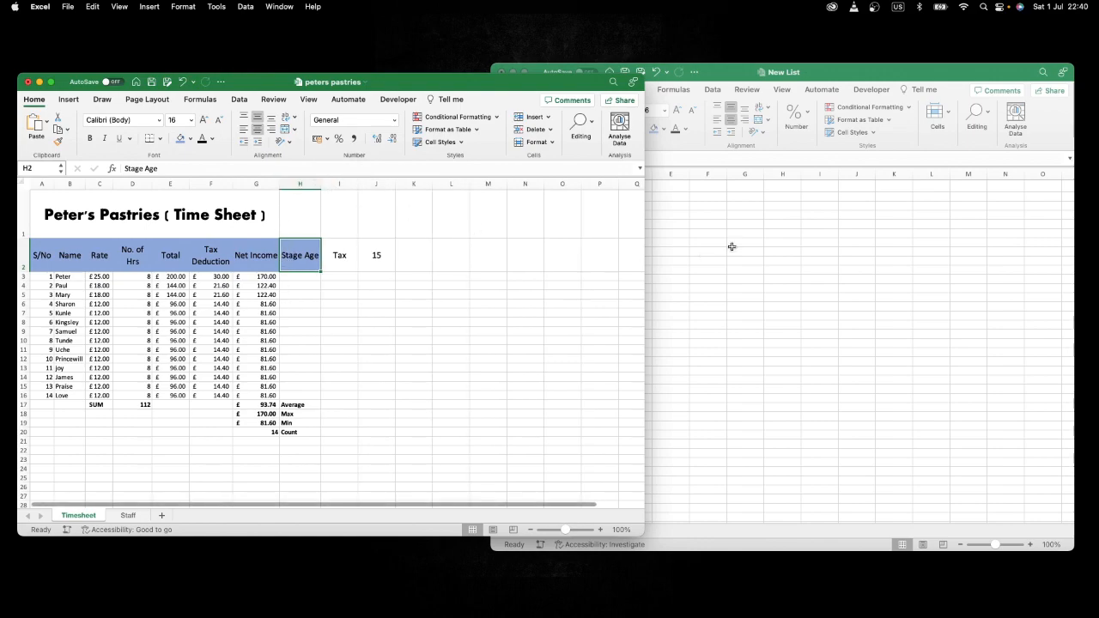
click(731, 245)
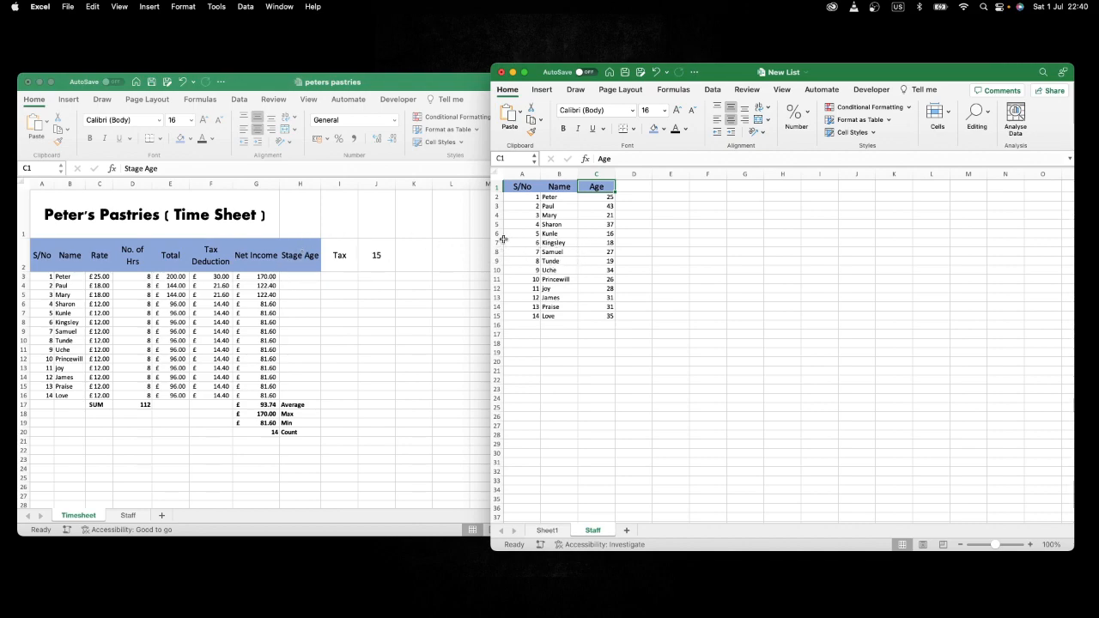
double_click(297, 258)
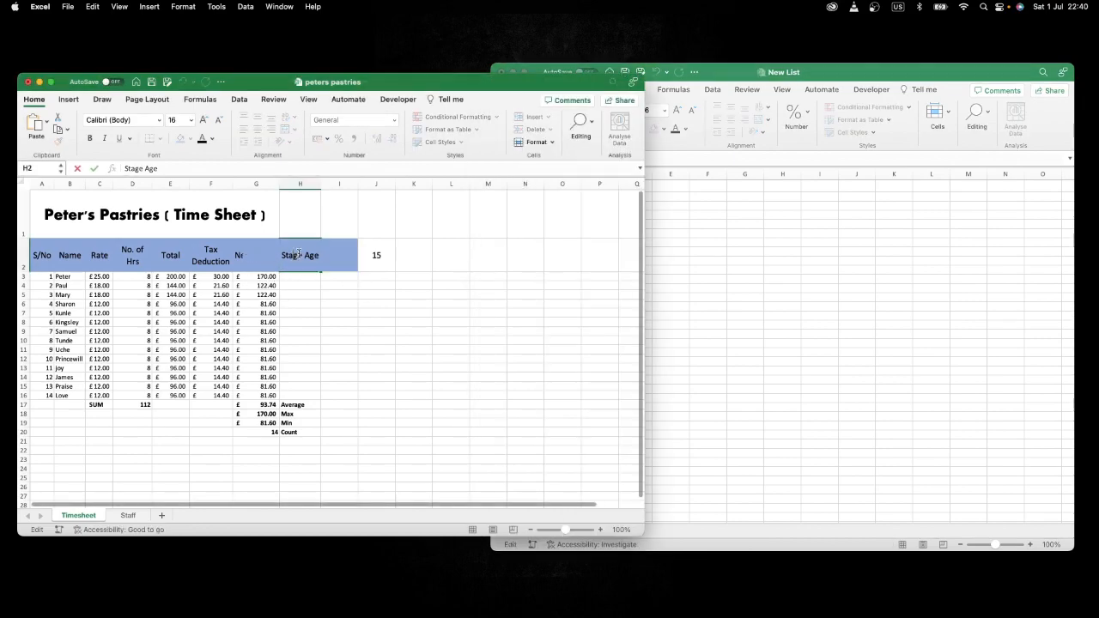
key(BackSpace)
key(BackSpace)
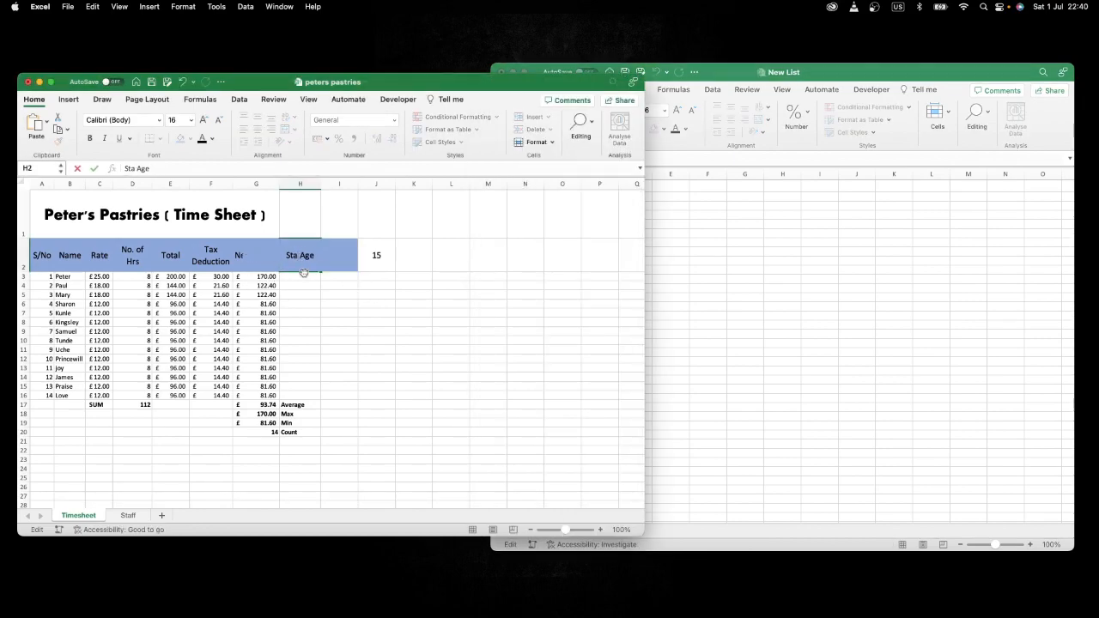
text(ff)
drag(312, 306, 313, 314)
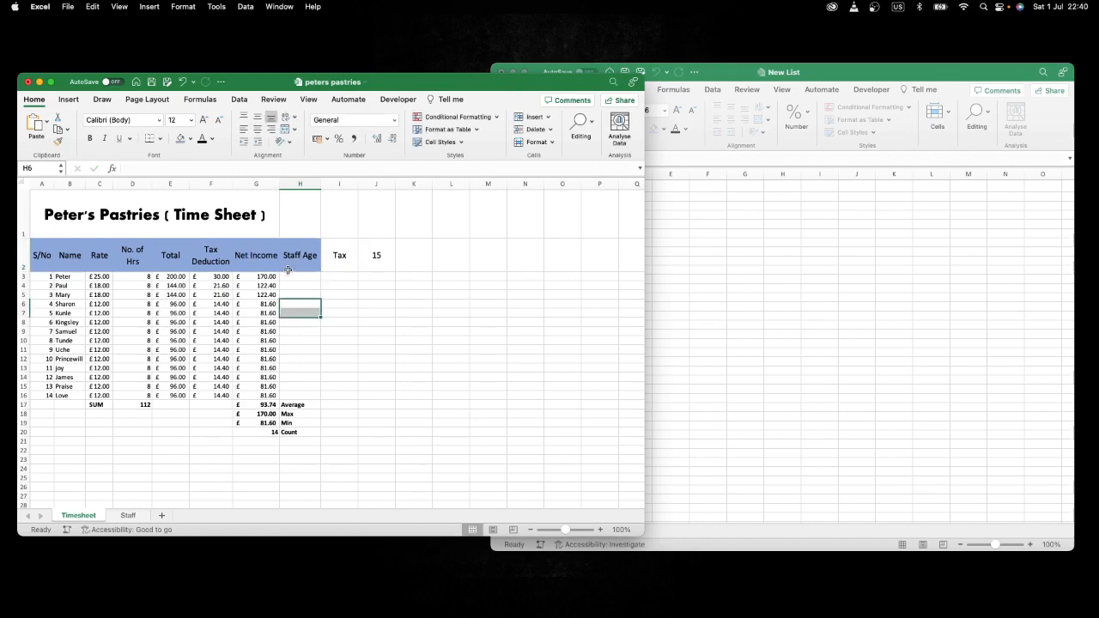
click(301, 262)
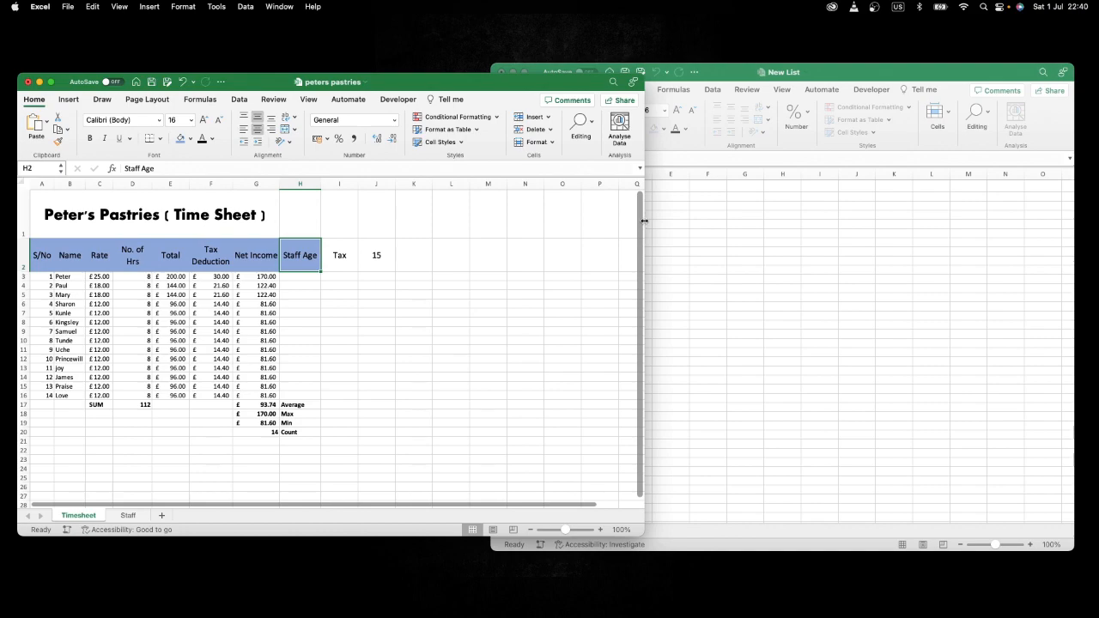
- Narrow the peters pastries window until it clears the New List window, and rename New List's Staff sheet as Staff Age
drag(644, 222, 436, 222)
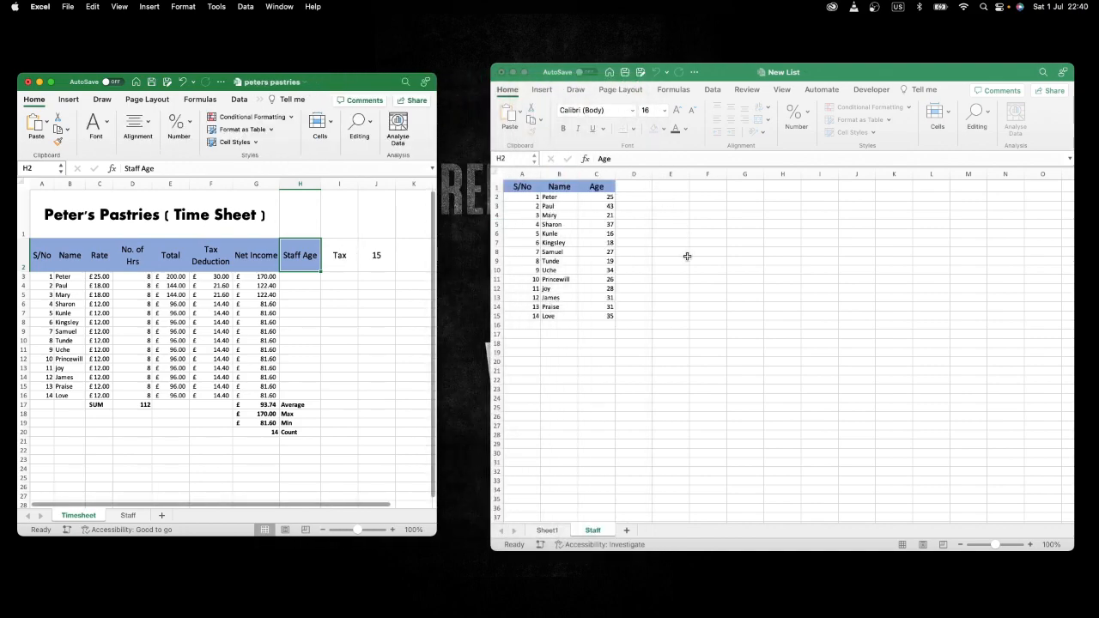
click(603, 531)
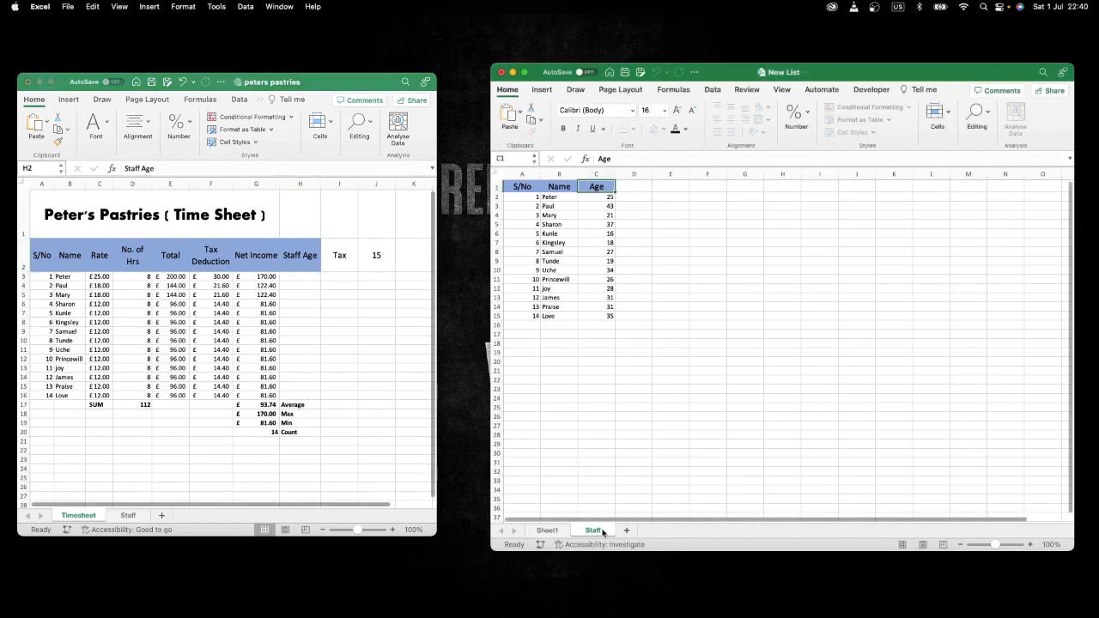
double_click(602, 531)
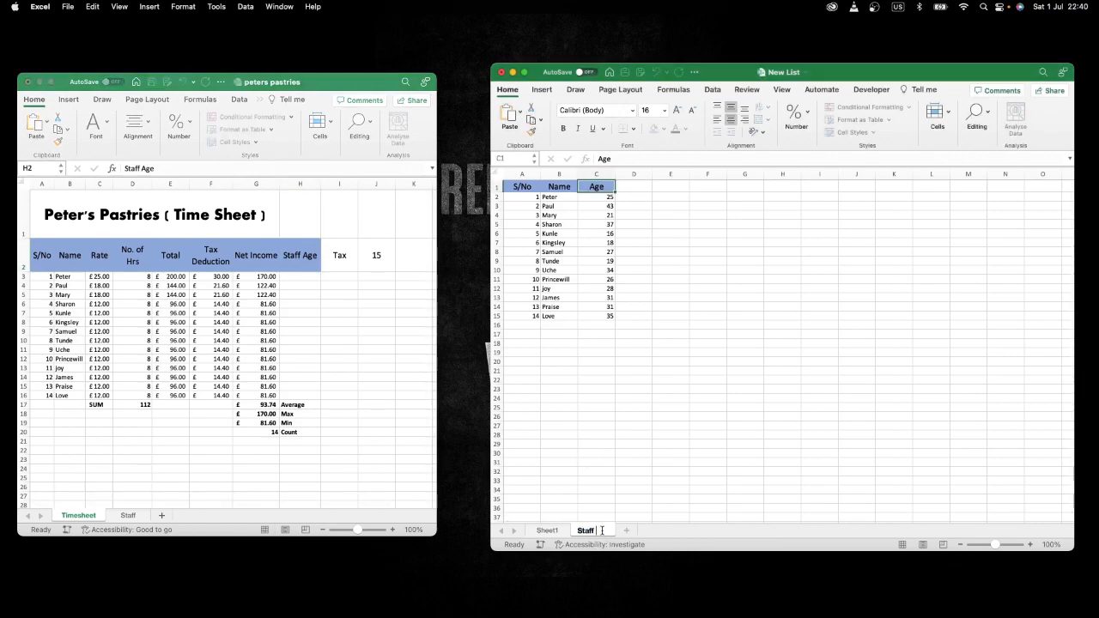
text(Age)
click(596, 489)
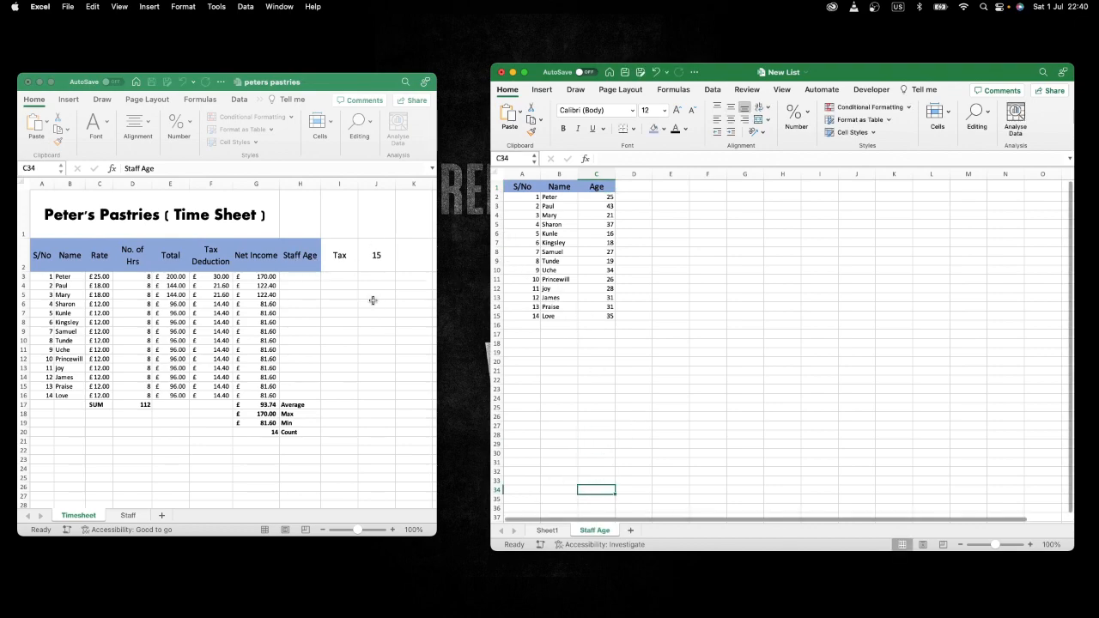
- Link cell H3 of the Timesheet sheet to cell C2 of the Staff Age sheet in the New List workbook
click(298, 271)
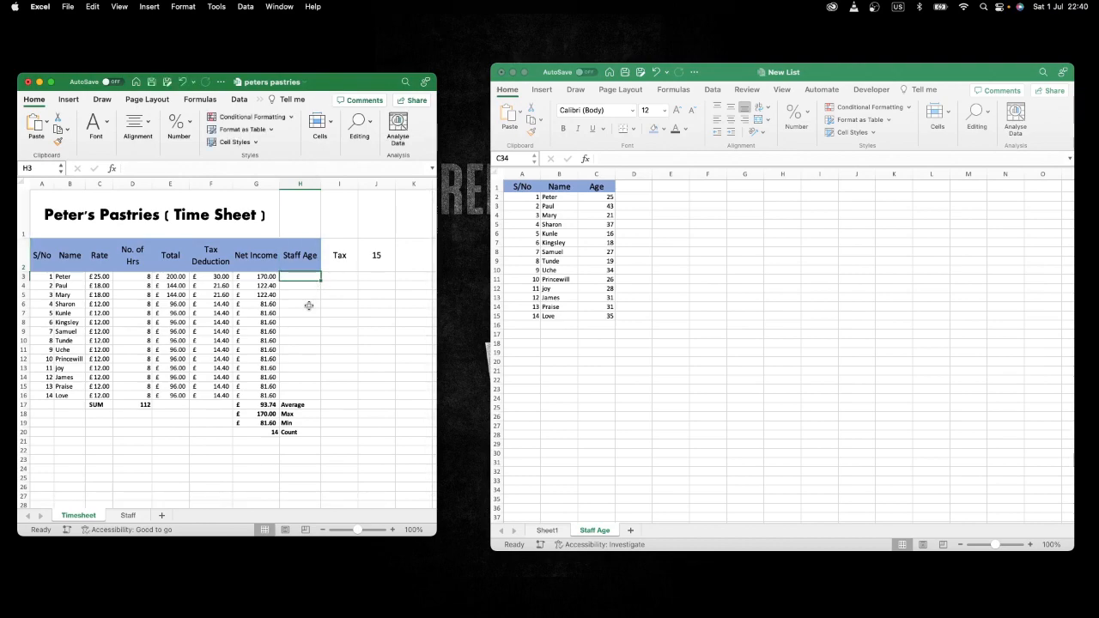
text(=)
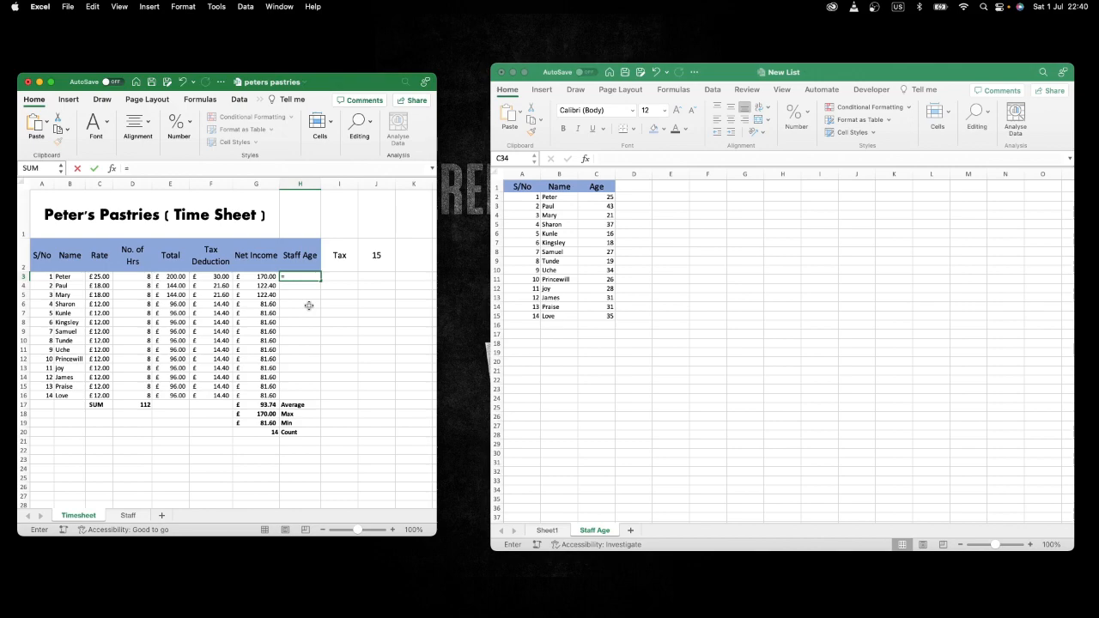
click(525, 206)
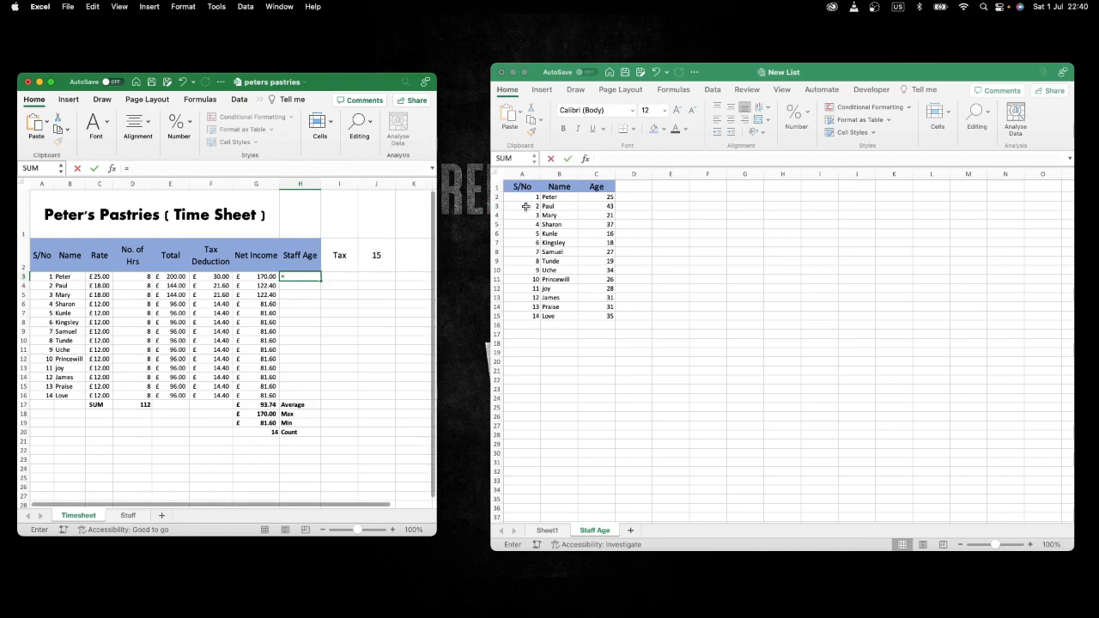
click(607, 198)
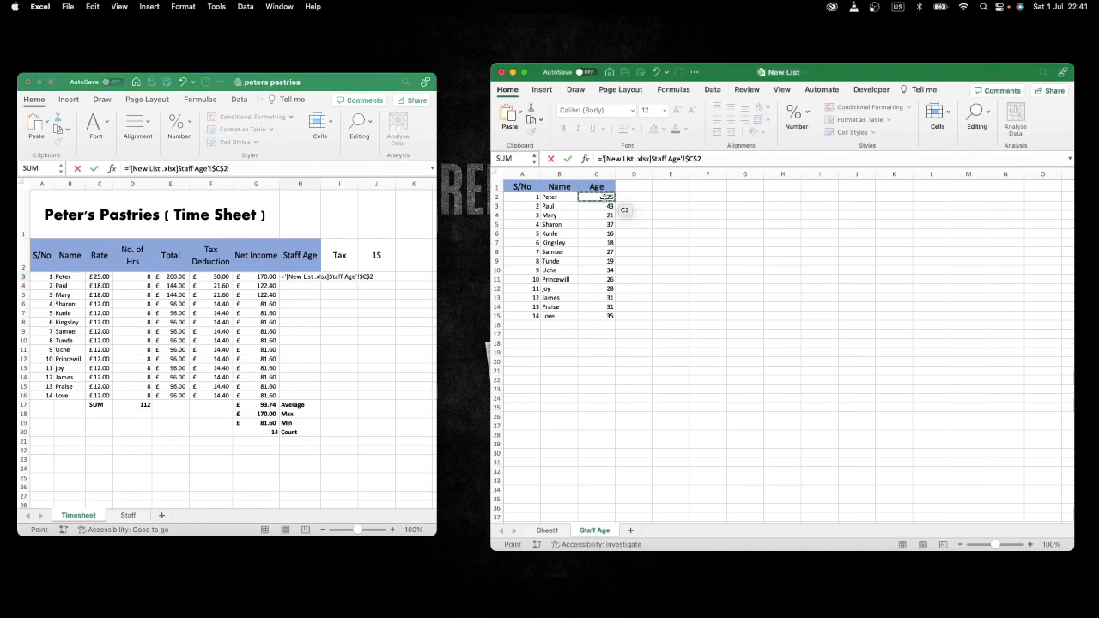
key(Return)
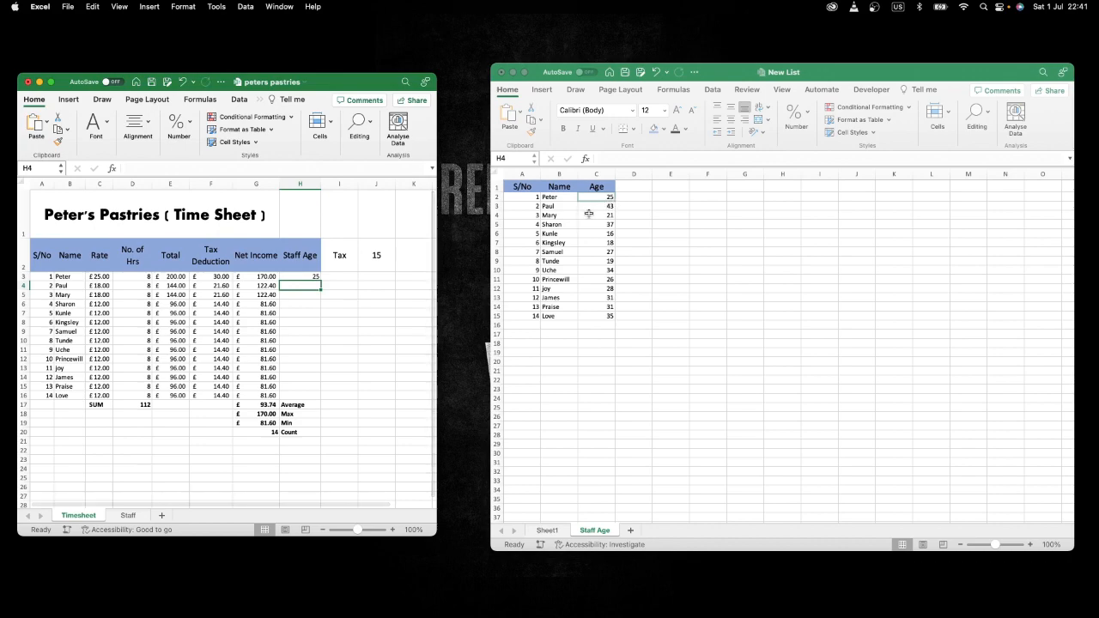
- Make the external reference in H3 relative (C2 without dollar signs) and fill the formula down to H16
click(313, 276)
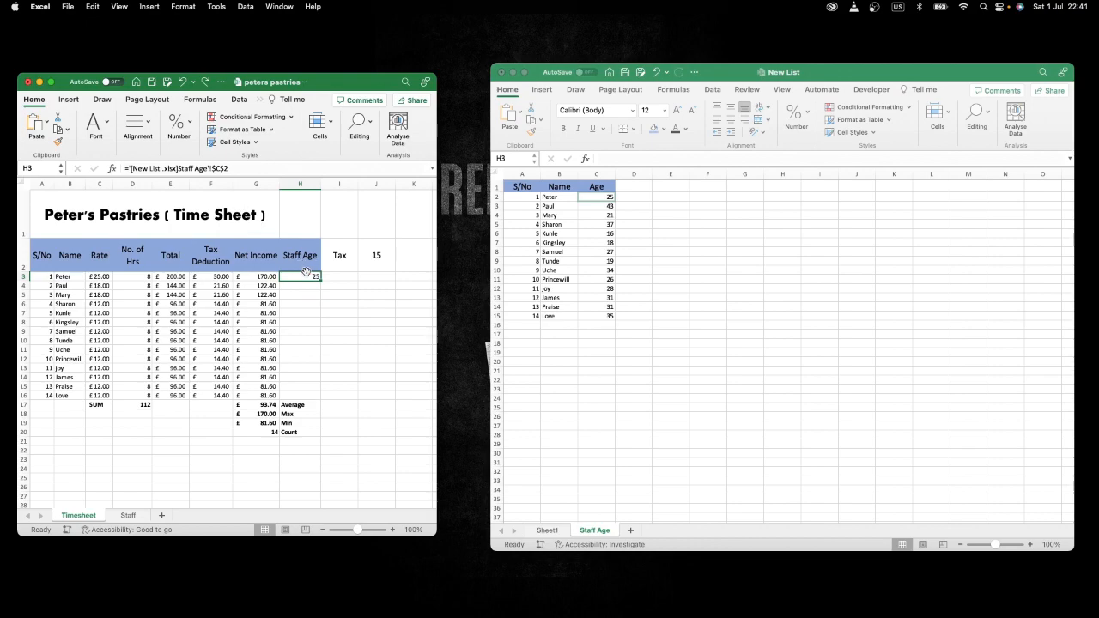
click(220, 168)
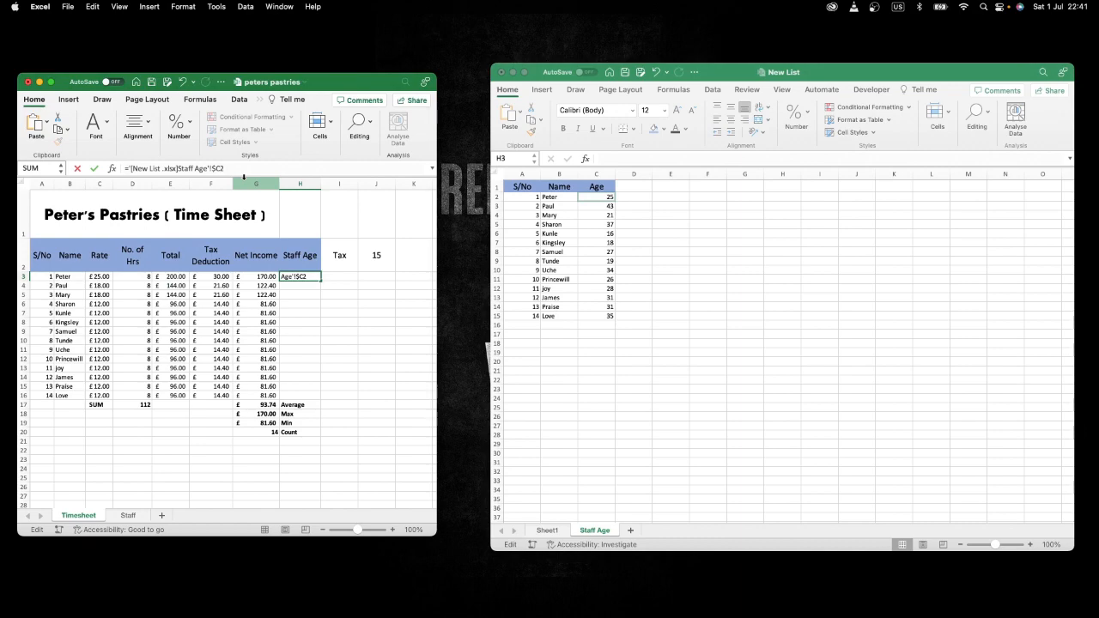
key(BackSpace)
key(Return)
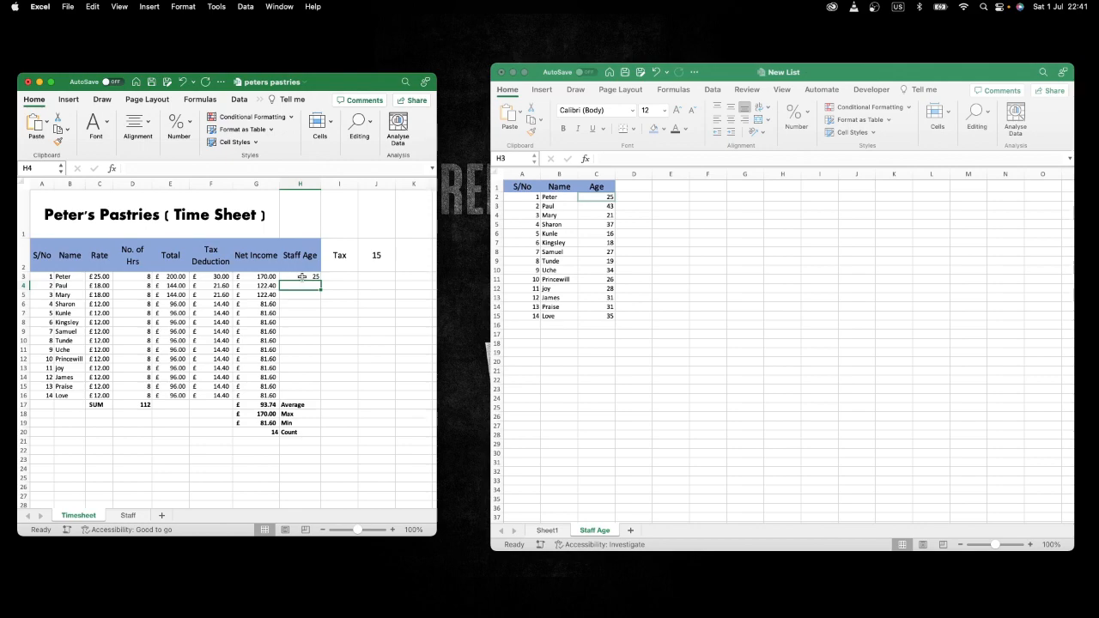
click(302, 276)
double_click(320, 279)
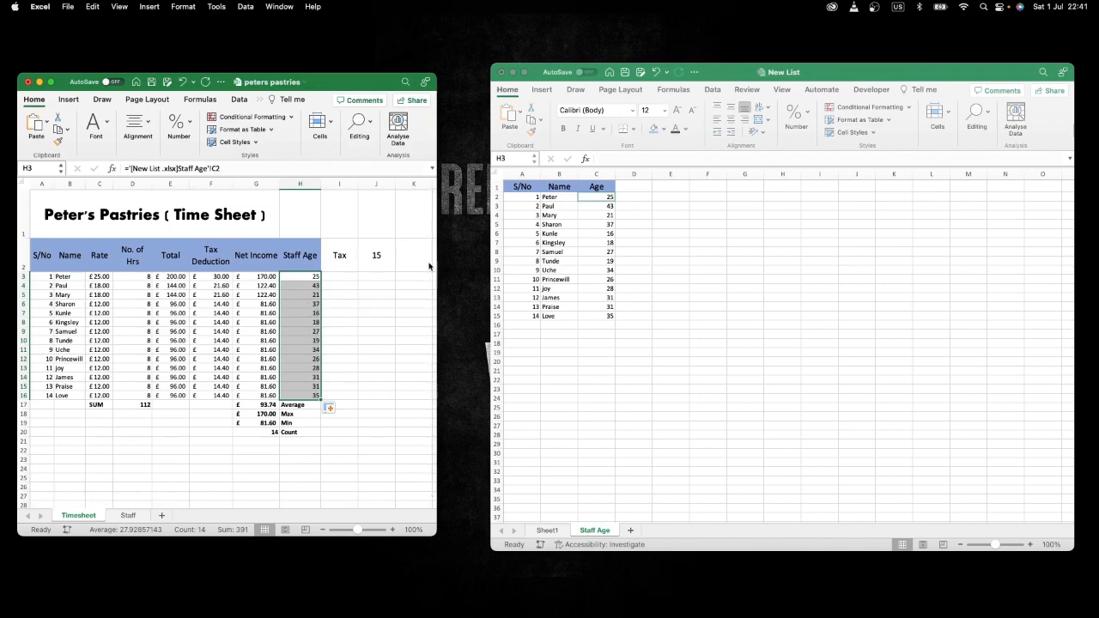
- Change the age in cell C6 of New List's Staff Age sheet to 26
click(609, 233)
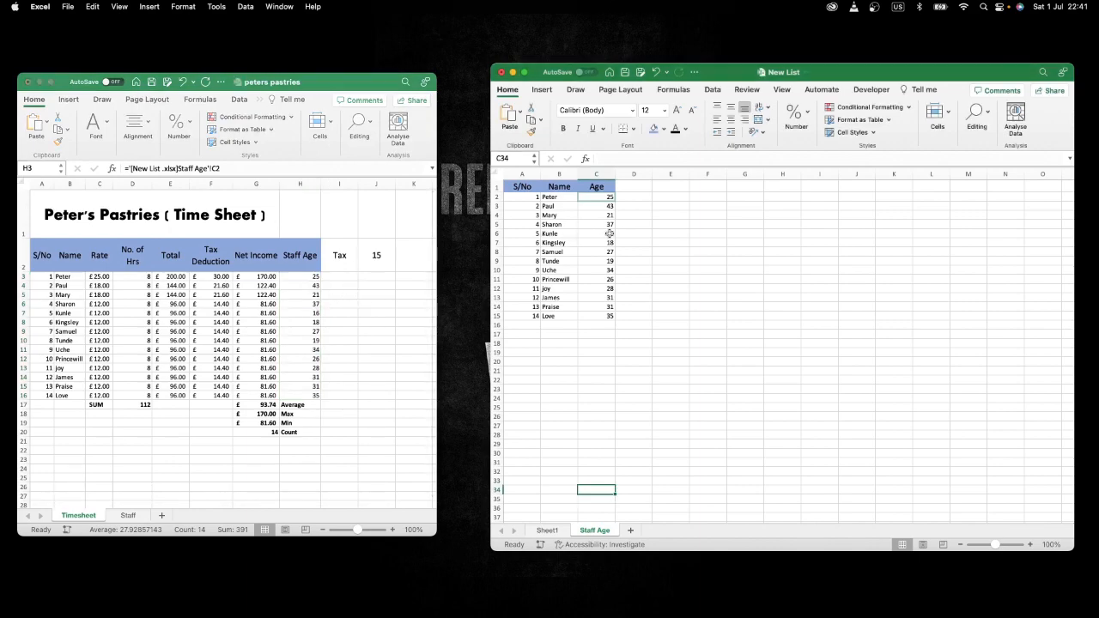
click(610, 234)
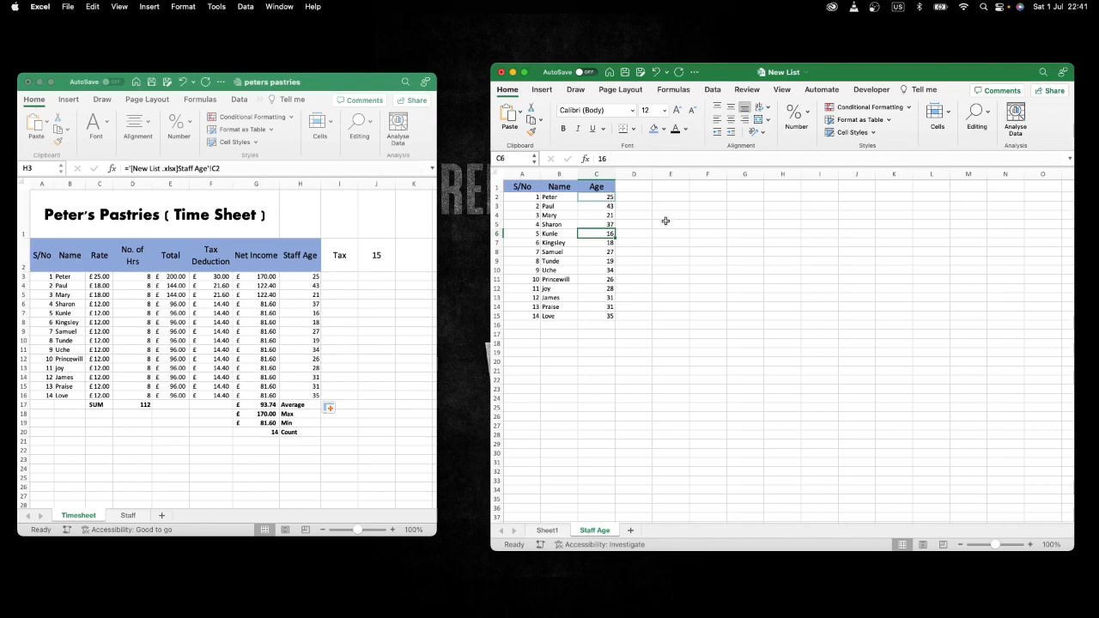
text(26)
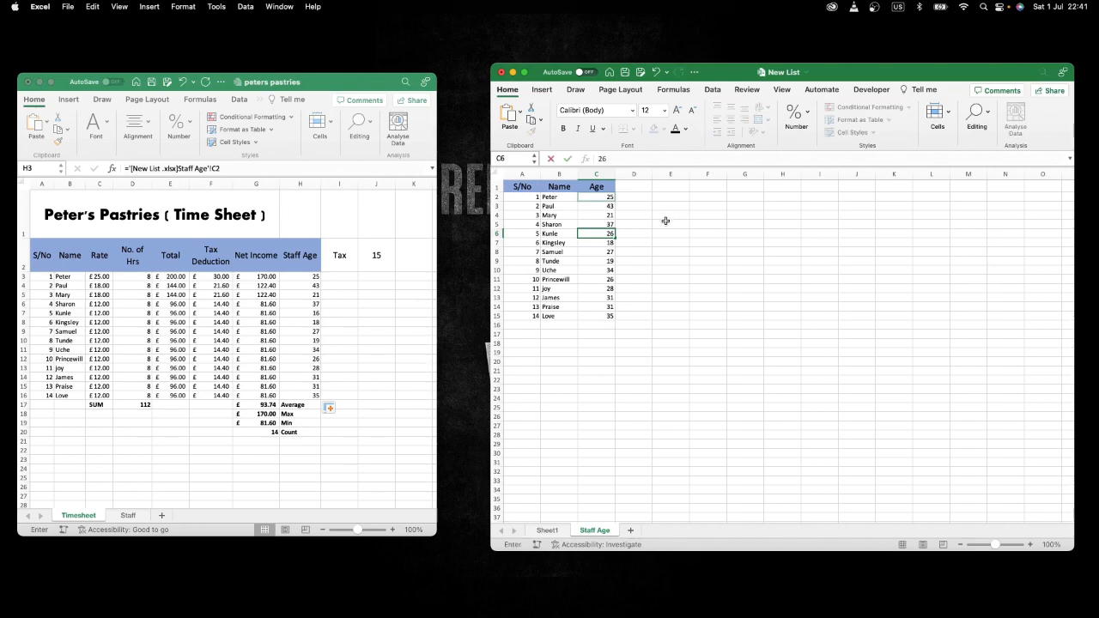
key(Return)
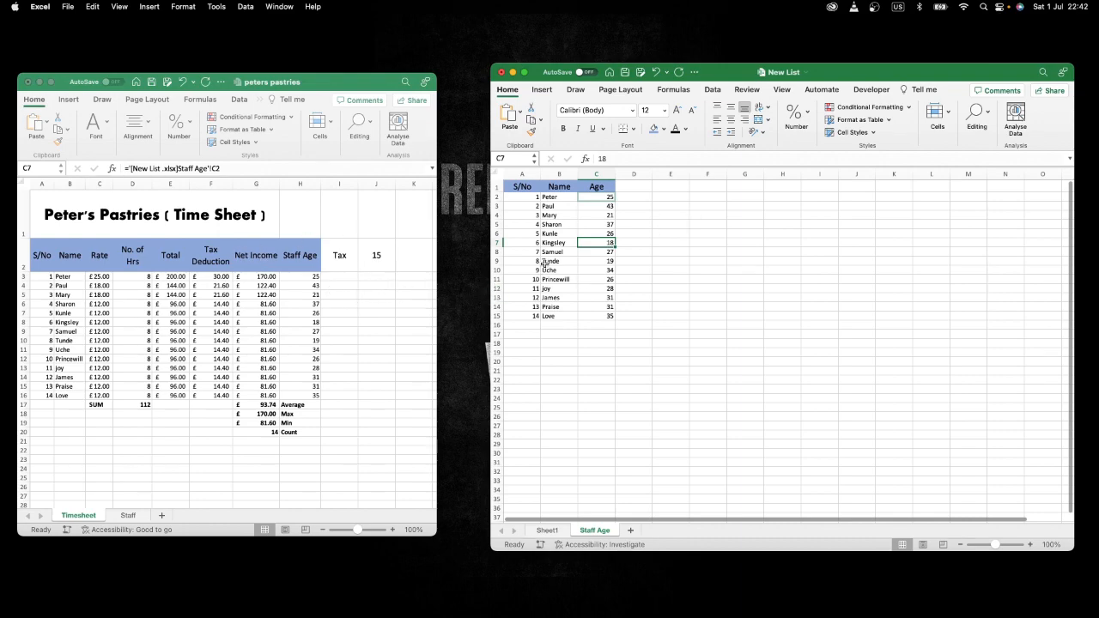
- Enter the heading Net Income in D1 of the Staff Age sheet with the Age heading's formatting, and autofit column D
click(633, 189)
text(Net In)
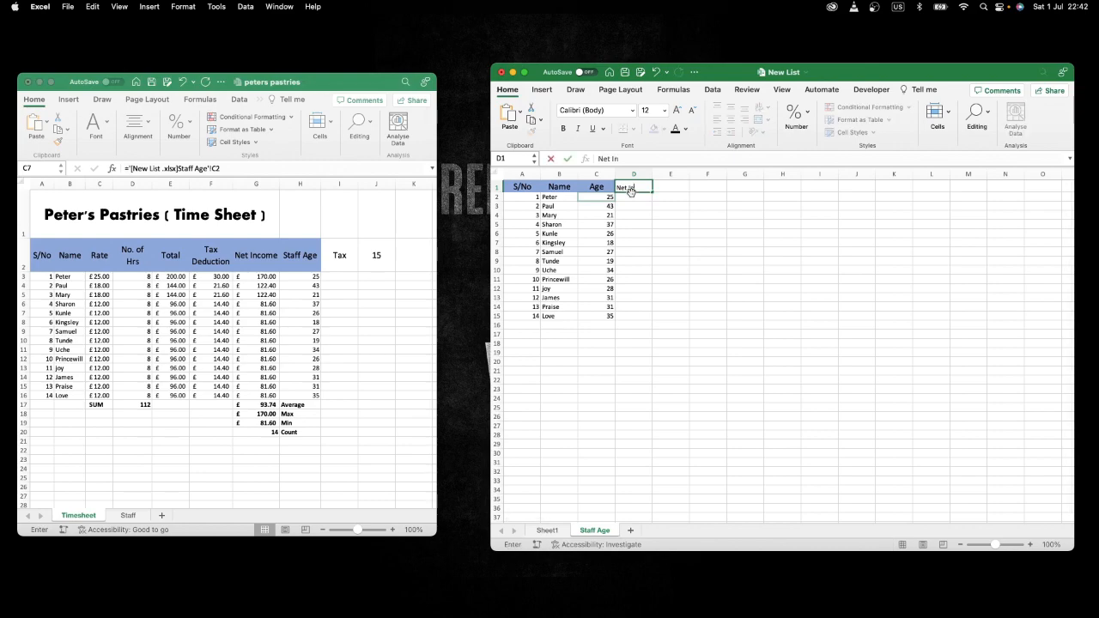
text(come)
click(587, 188)
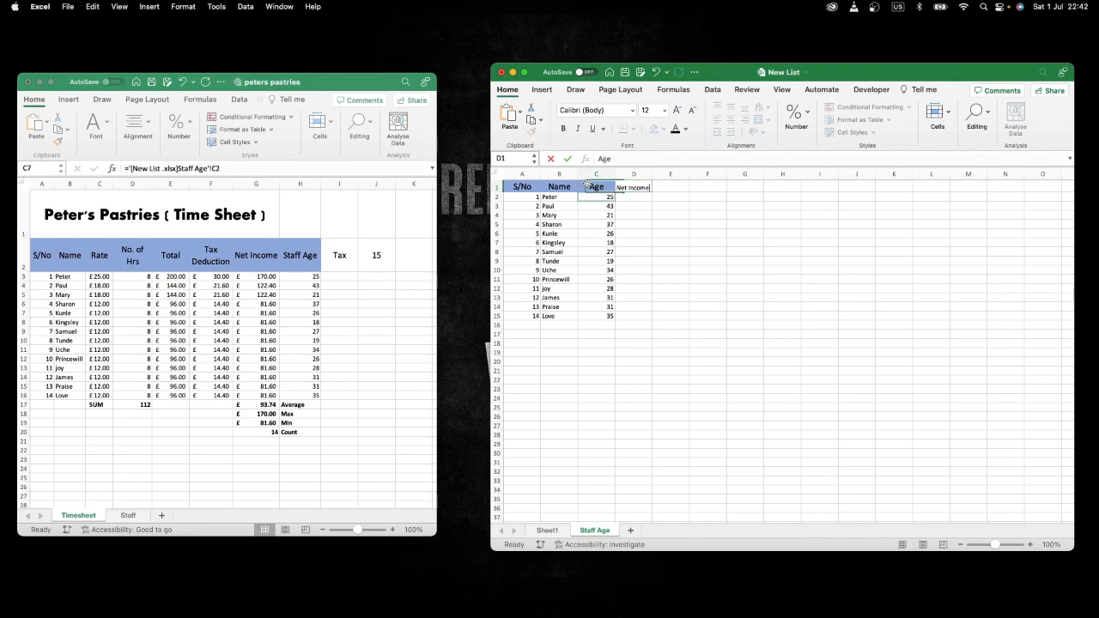
click(531, 132)
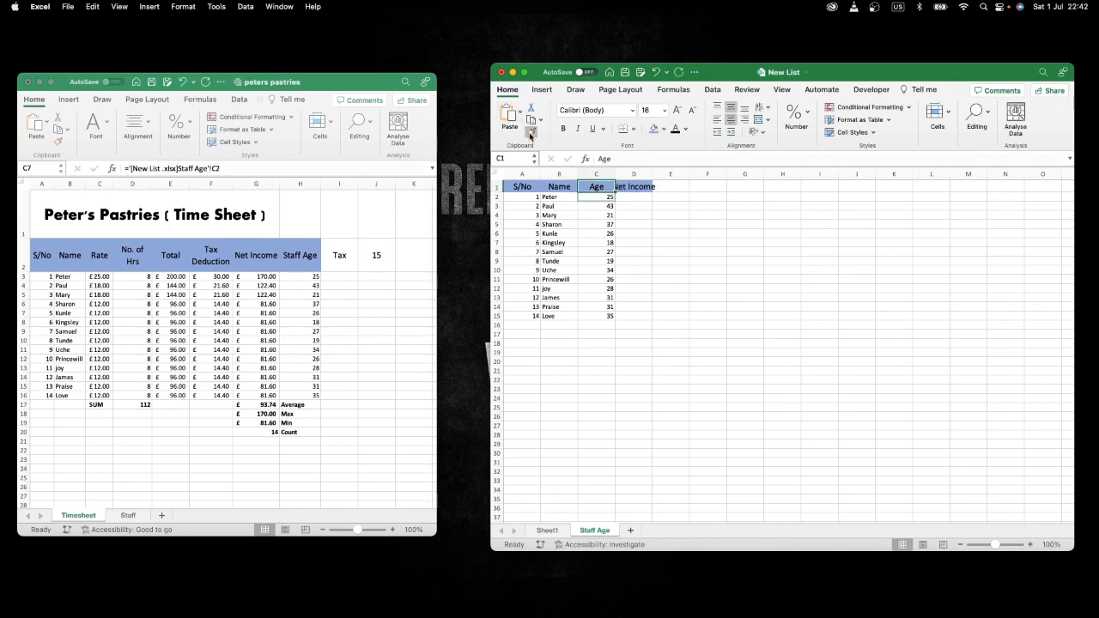
click(631, 187)
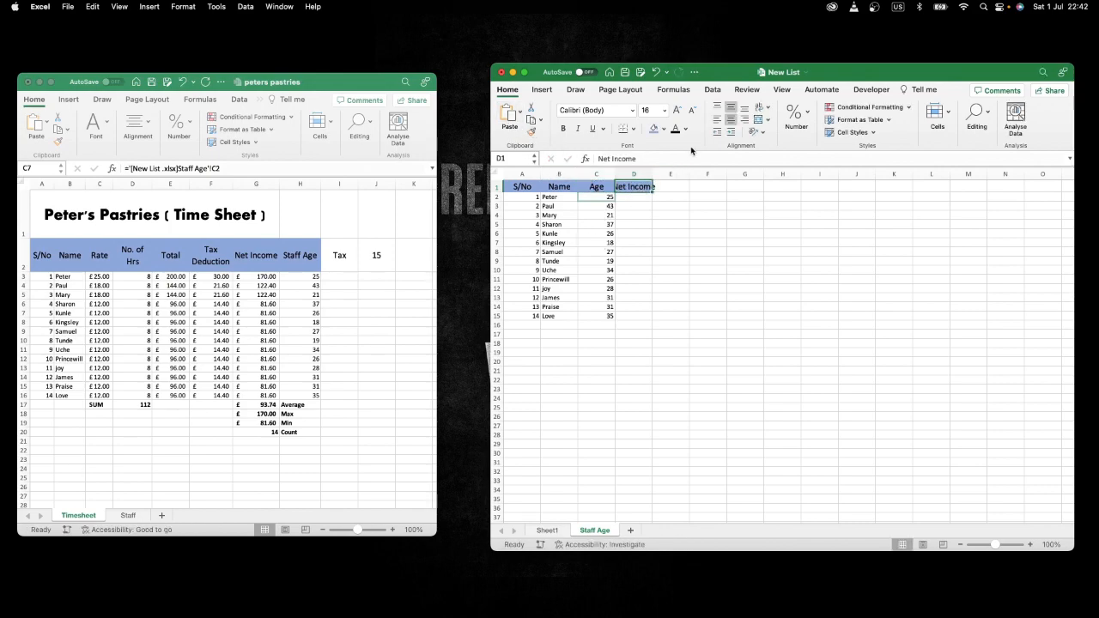
double_click(651, 170)
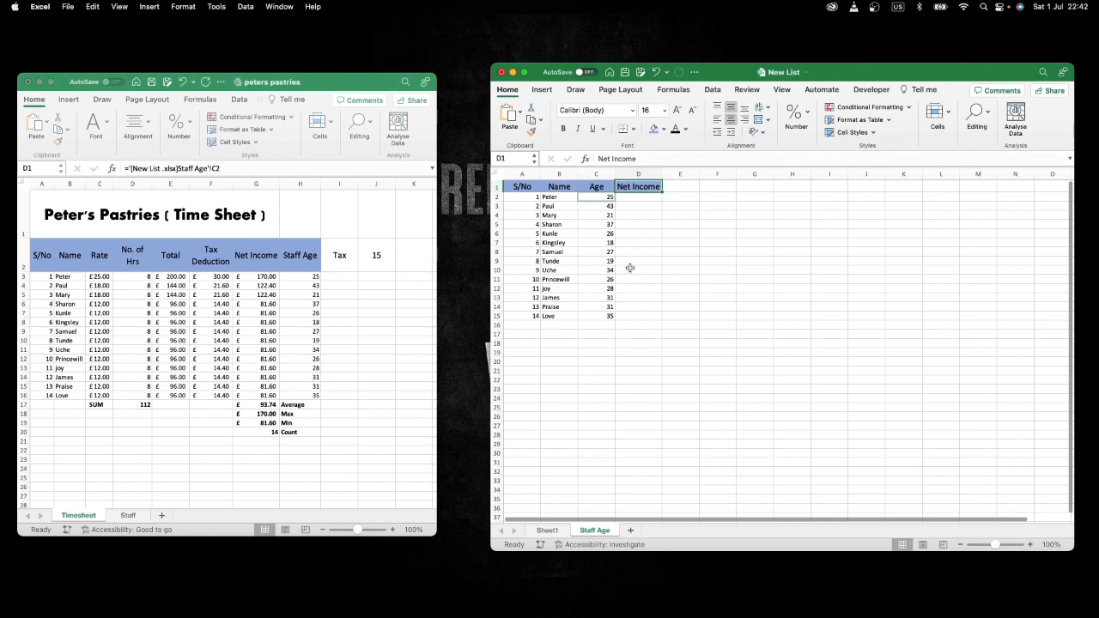
- Link cell D2 of the Staff Age sheet to cell G3 of the Timesheet sheet in the peters pastries workbook
click(638, 197)
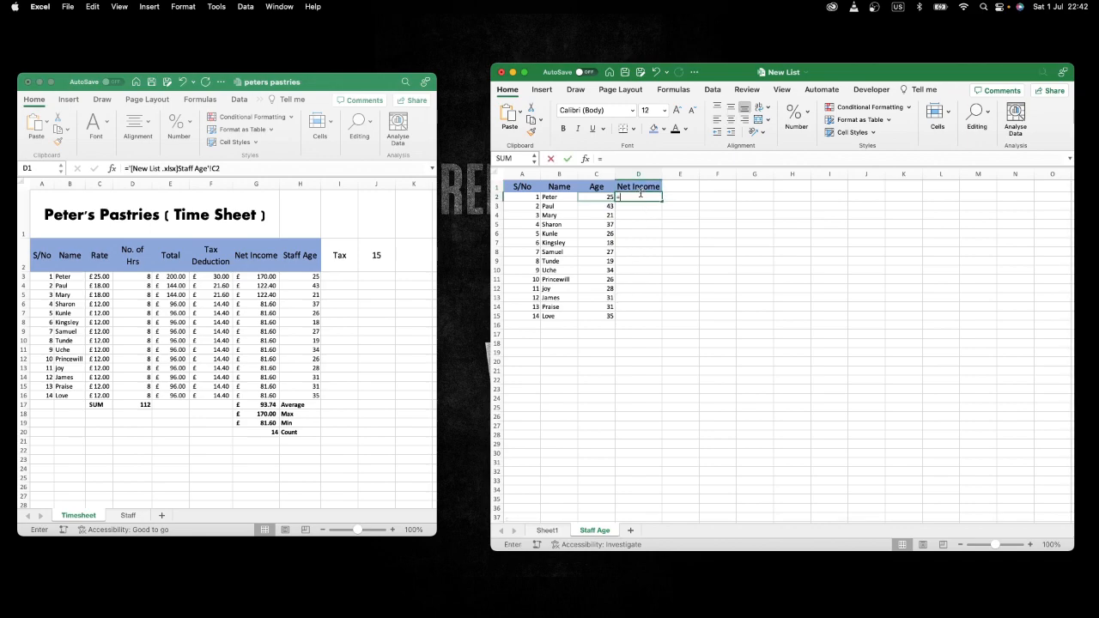
text(=)
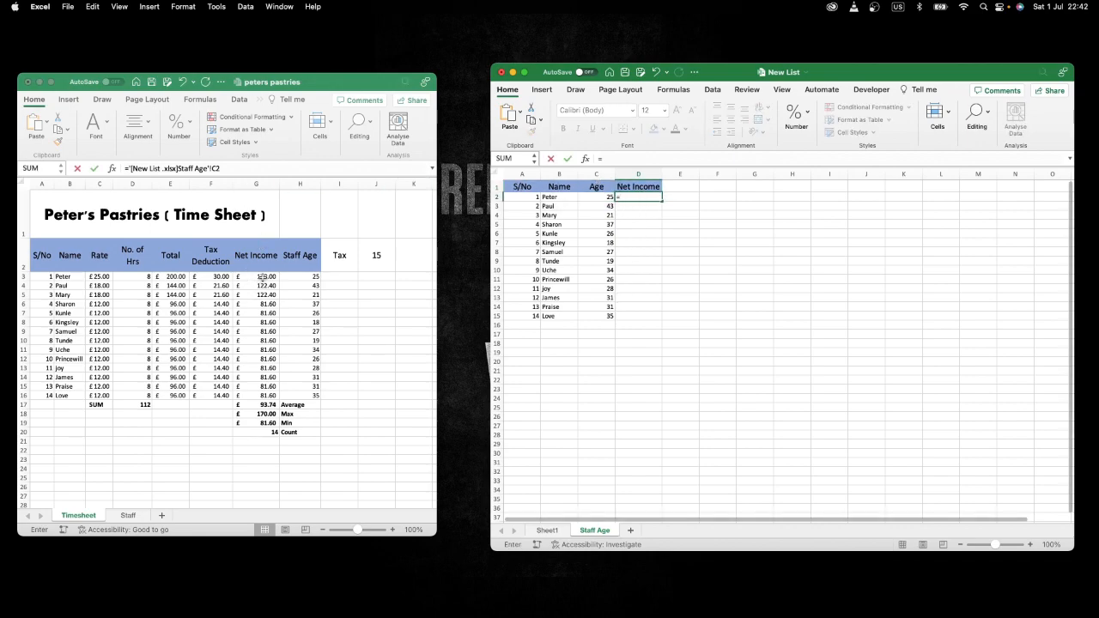
click(262, 277)
click(636, 197)
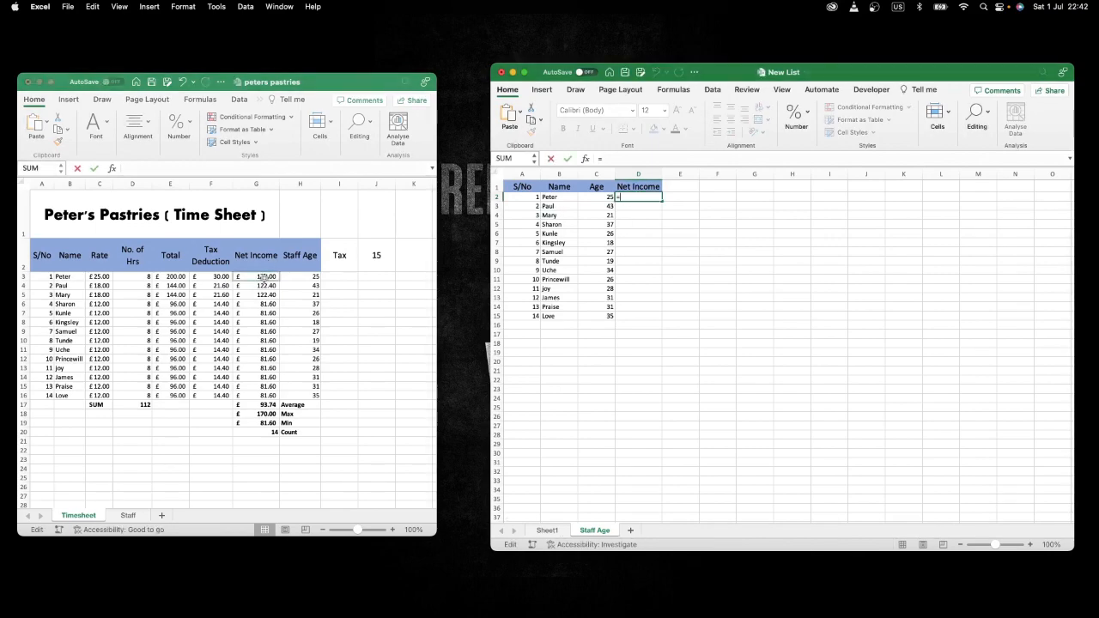
click(262, 277)
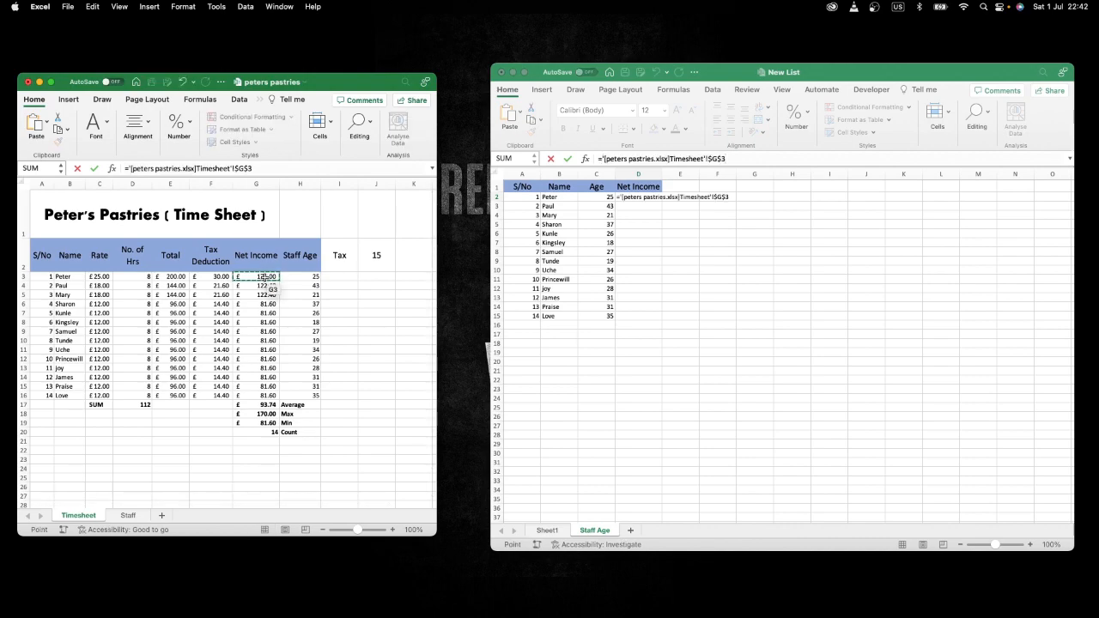
key(Return)
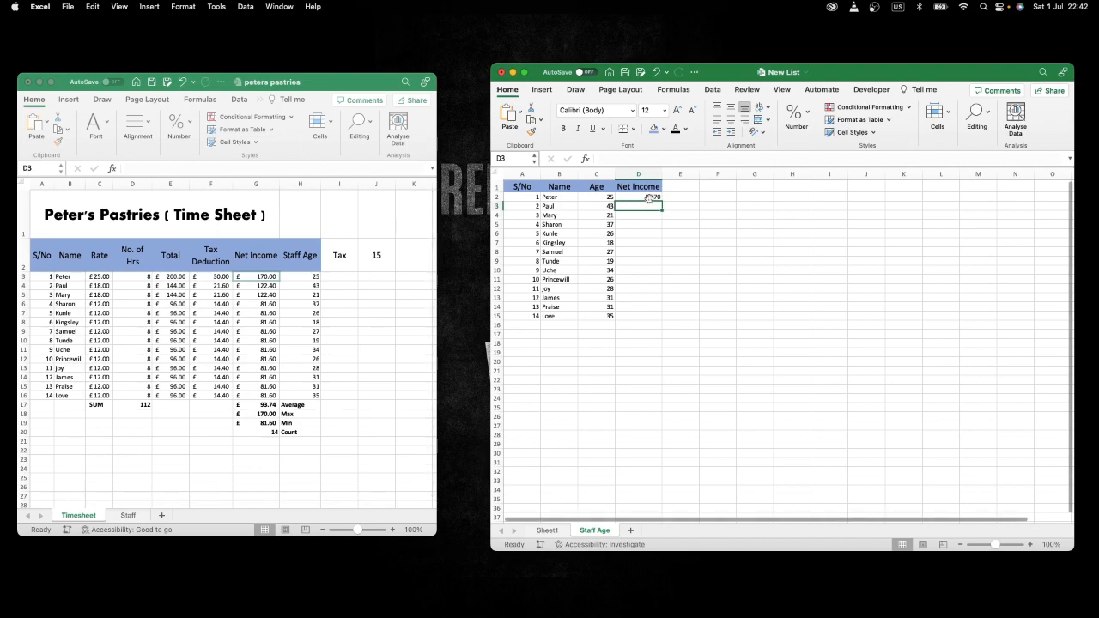
- Make the external reference in D2 of the Staff Age sheet relative (G3 without dollar signs) and fill the formula down column D
click(650, 197)
click(716, 158)
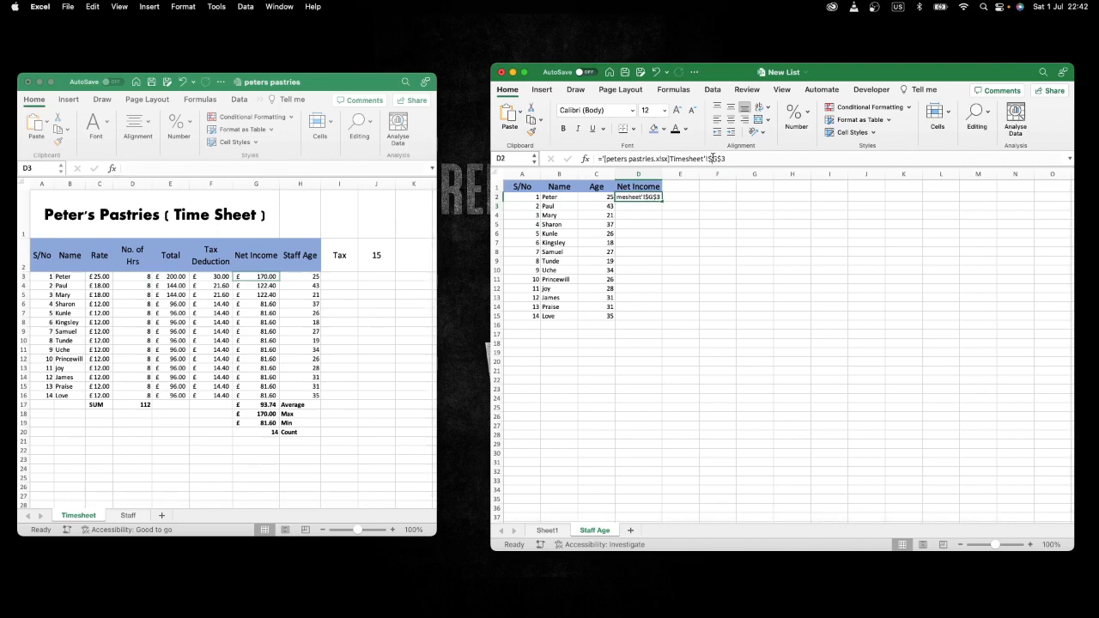
key(BackSpace)
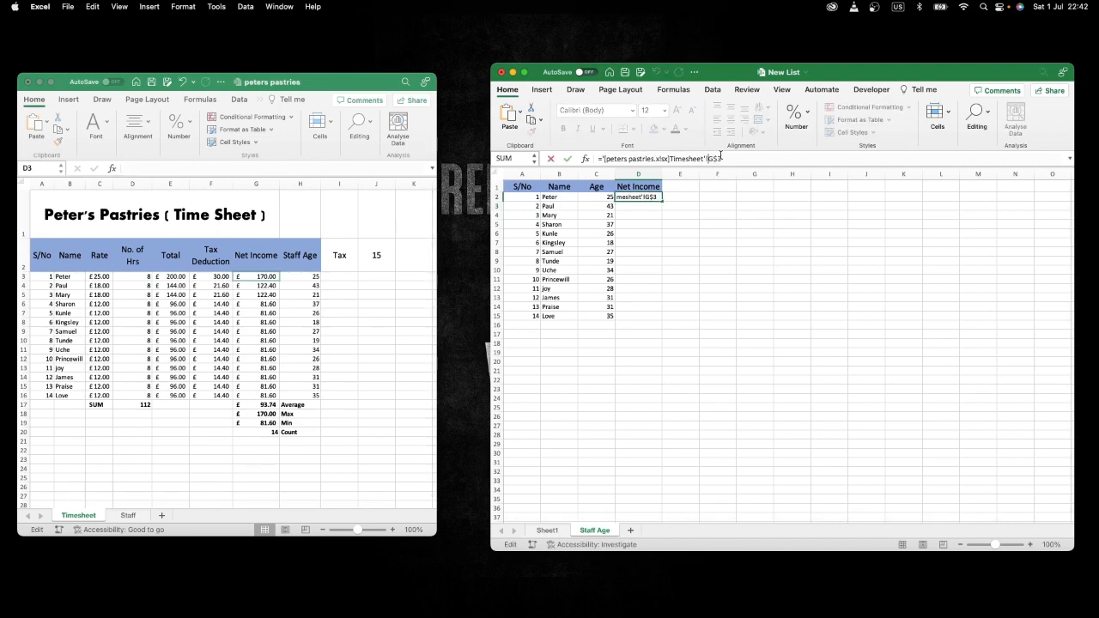
click(717, 156)
key(BackSpace)
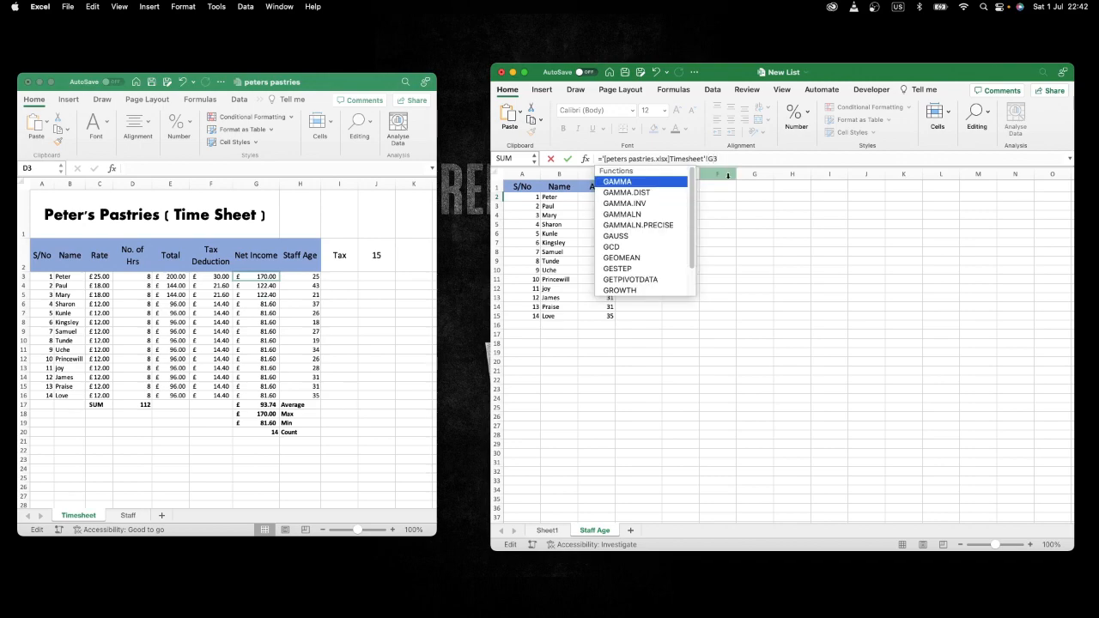
key(Return)
click(654, 196)
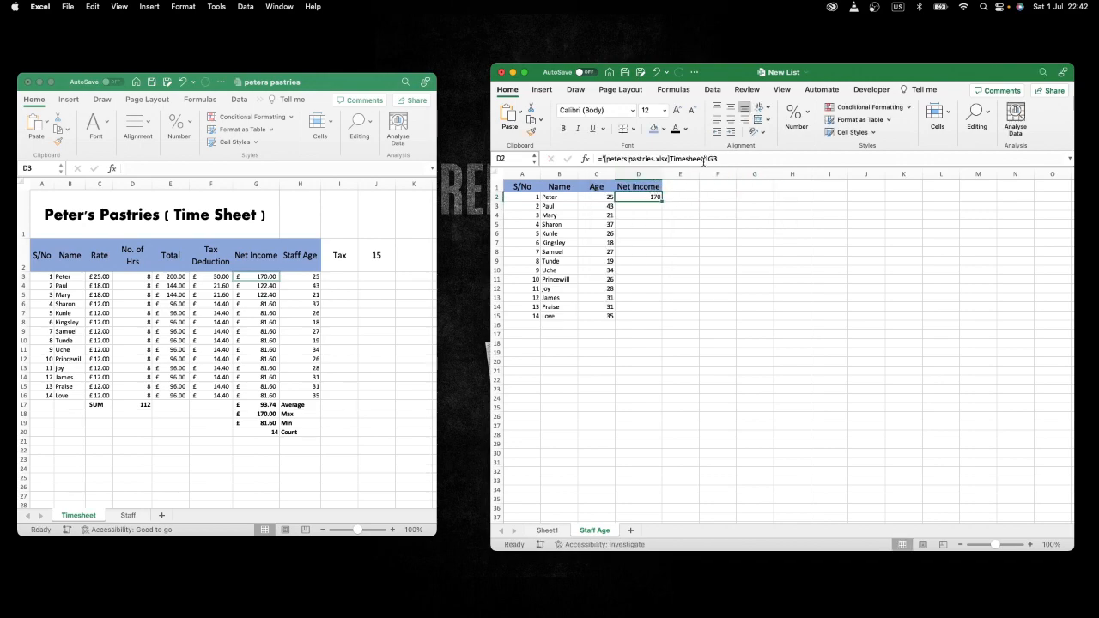
double_click(661, 201)
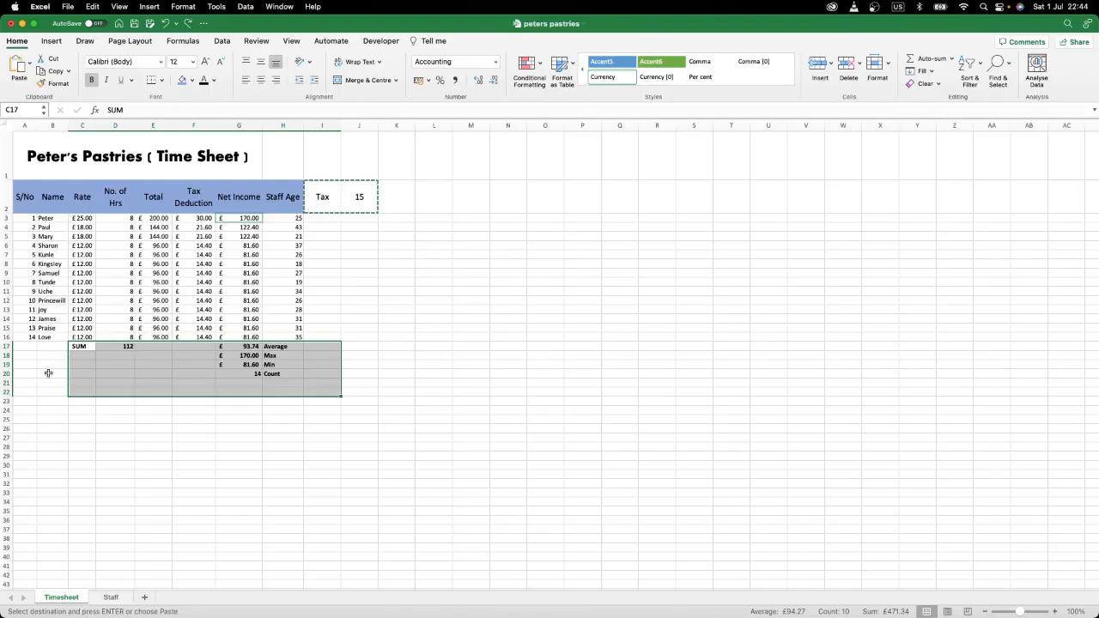
- Clear the summary figures and labels below the staff list in B17:J22 of the peters pastries Timesheet sheet
click(53, 368)
drag(52, 346, 343, 391)
key(Delete)
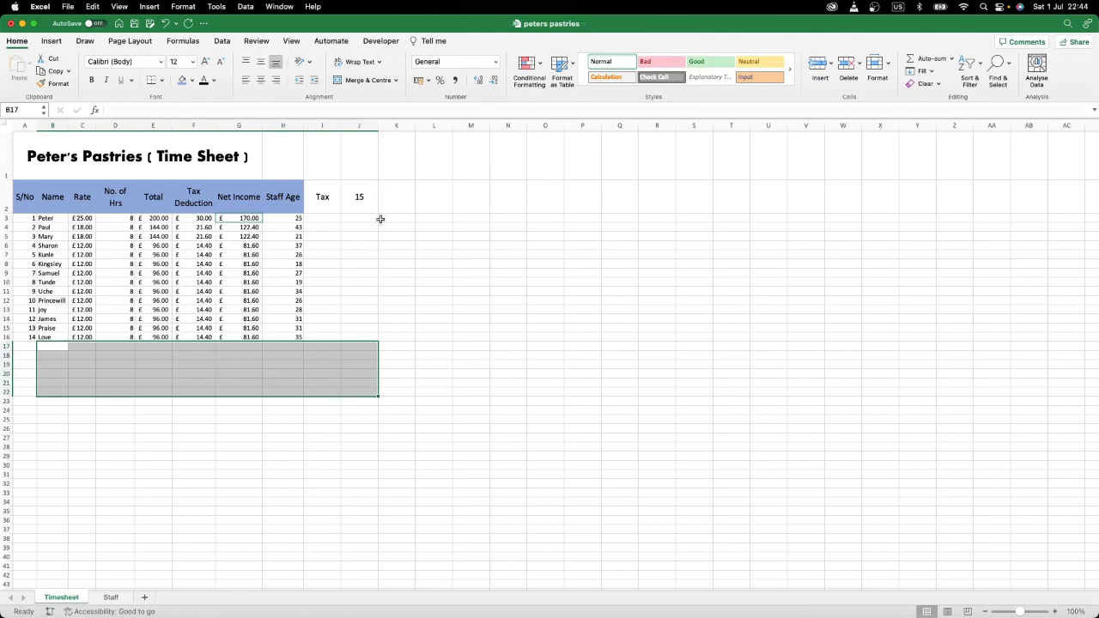
- Add a new worksheet, place it after the Staff sheet and rename it Tax
click(144, 597)
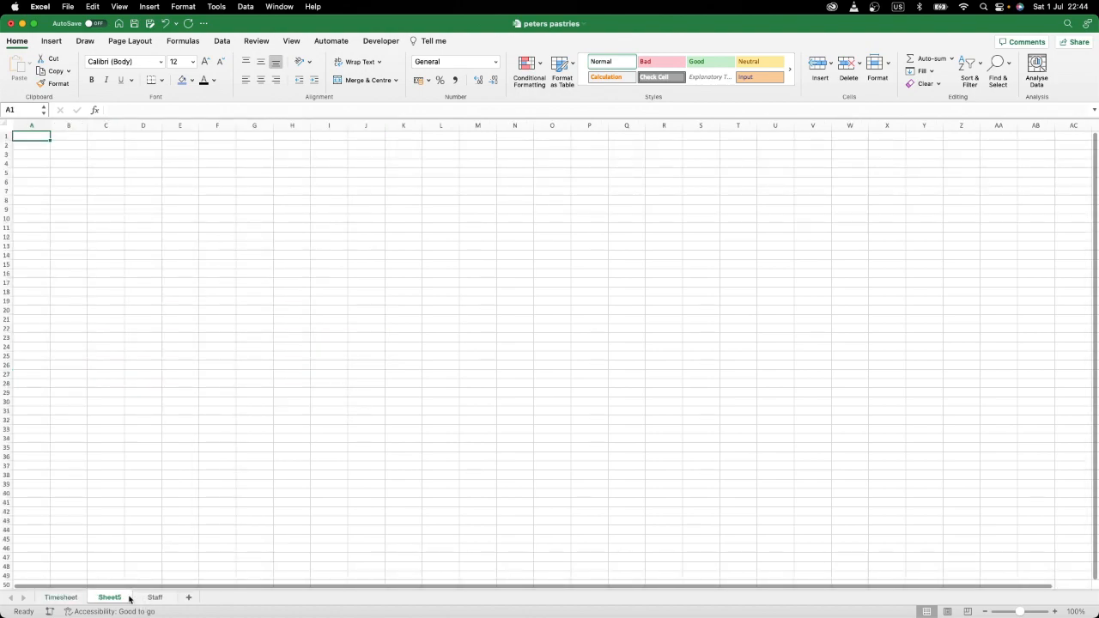
drag(166, 595, 179, 598)
double_click(163, 598)
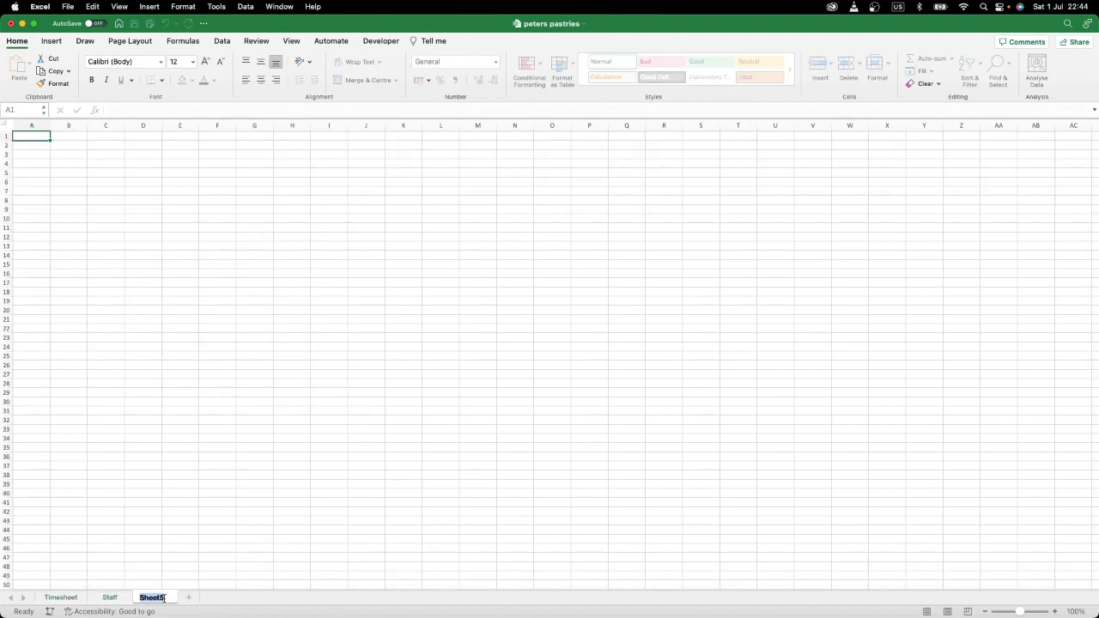
text(Tax)
key(Return)
- Copy the Tax label and its value from I2:J2 of the Timesheet sheet into A1:B1 of the Tax sheet
click(71, 601)
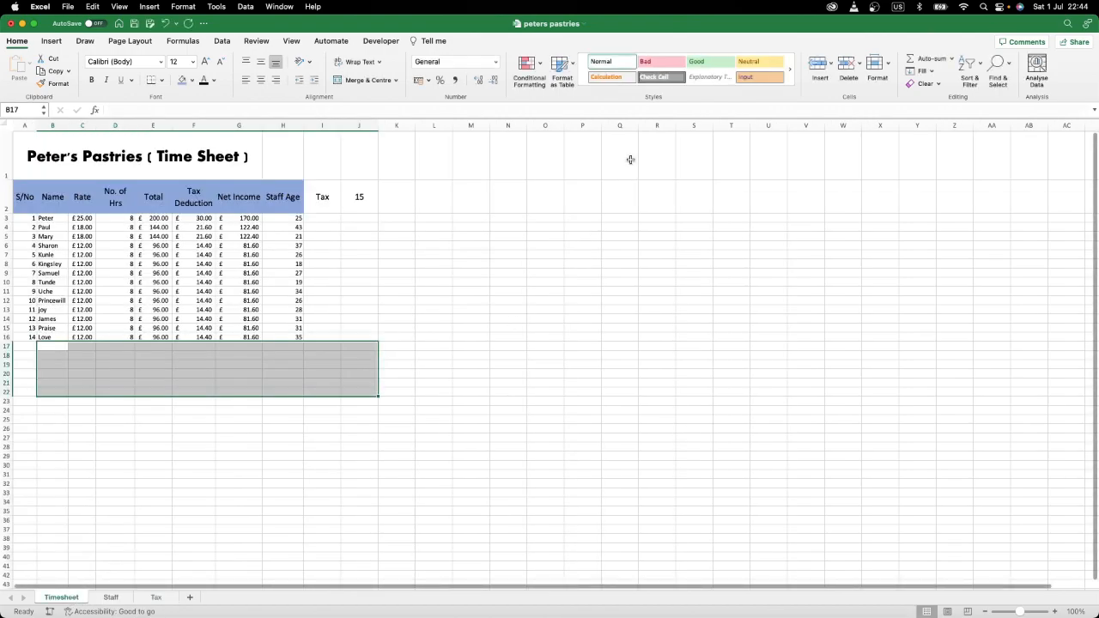
drag(318, 198, 362, 198)
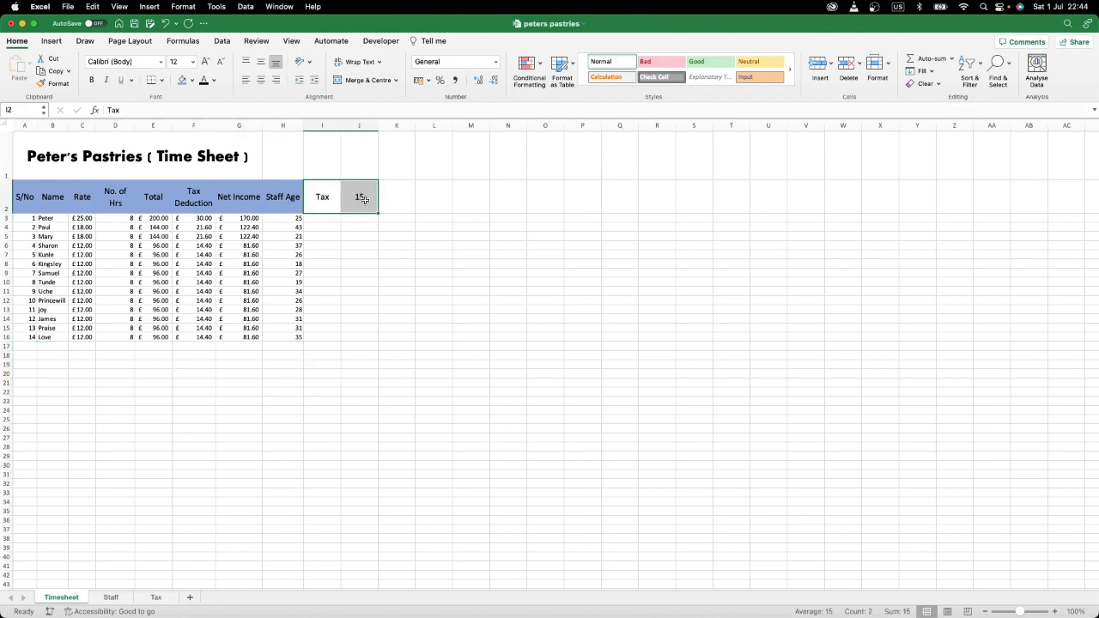
key(super+c)
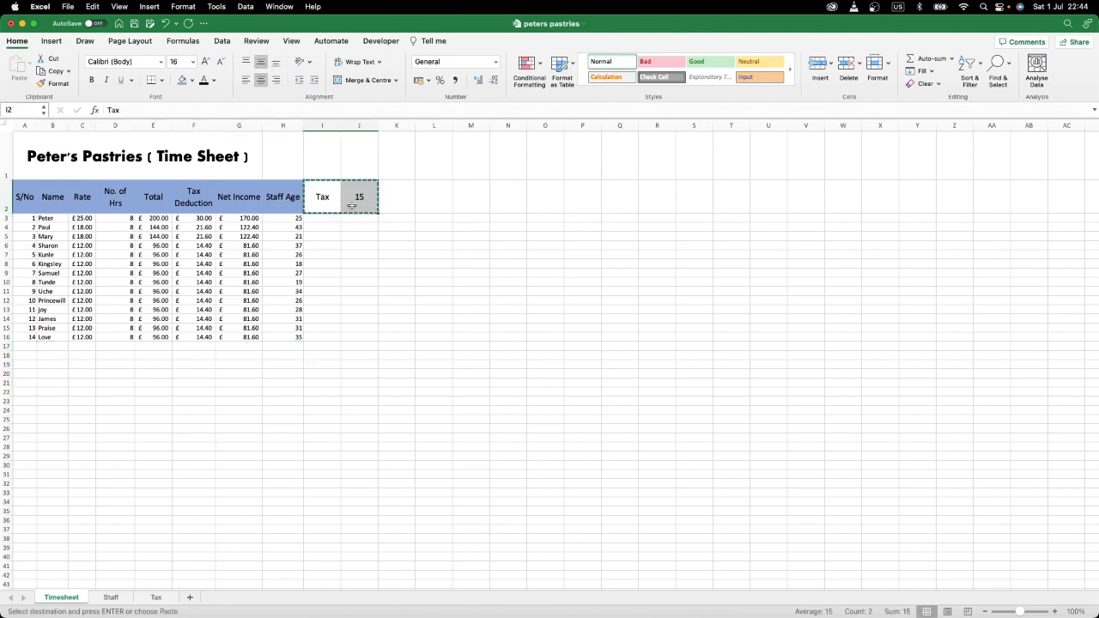
click(158, 598)
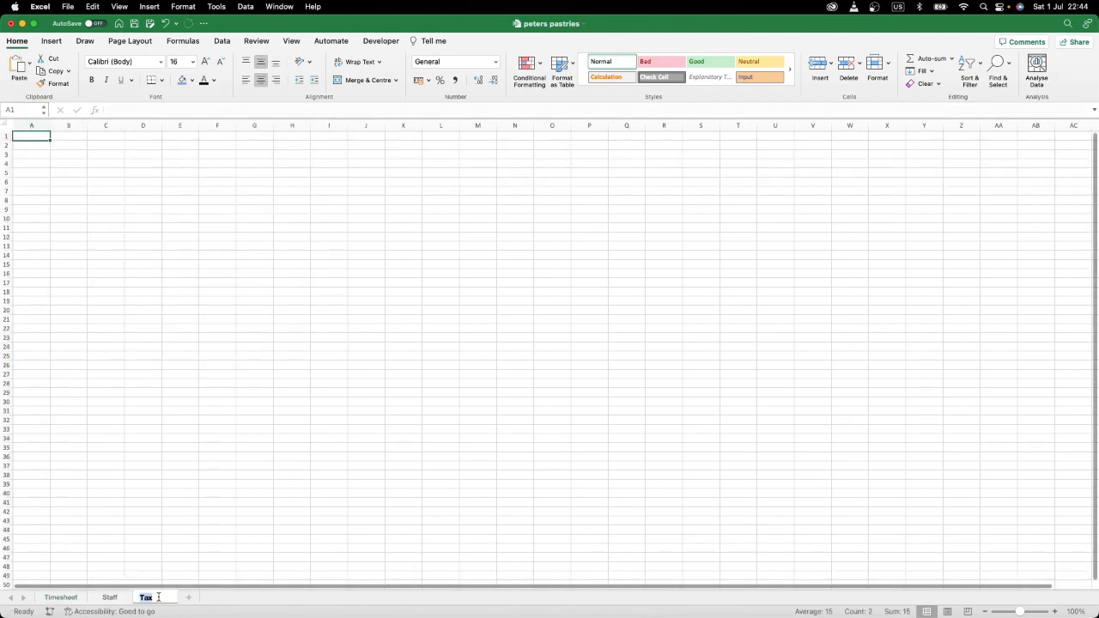
key(super+v)
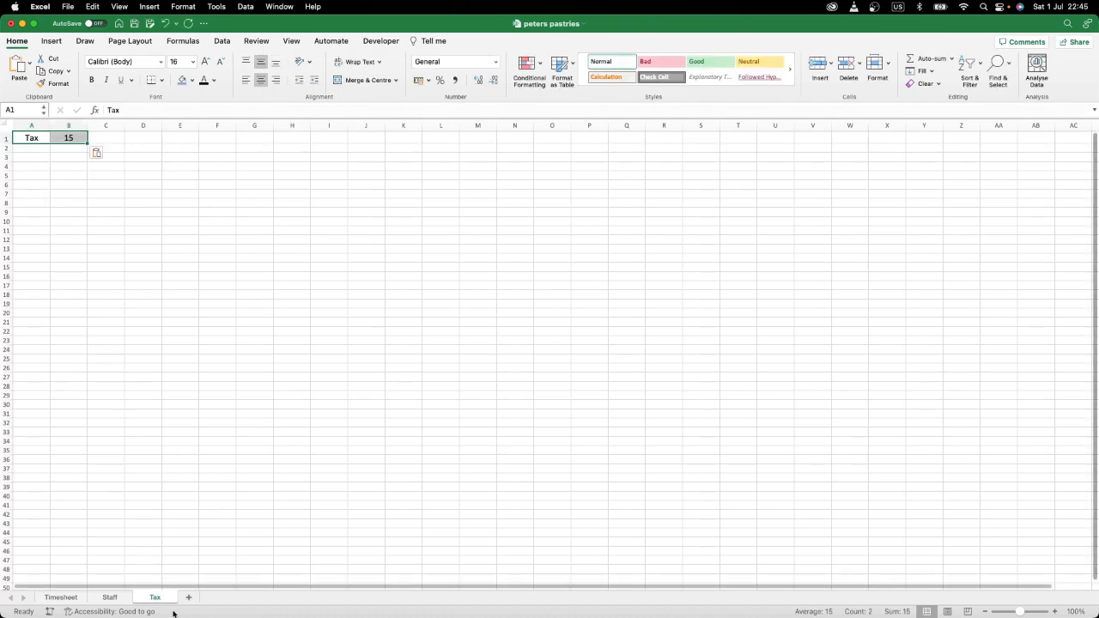
- Delete the Tax label and its value from I2:J2 of the Timesheet sheet
click(76, 598)
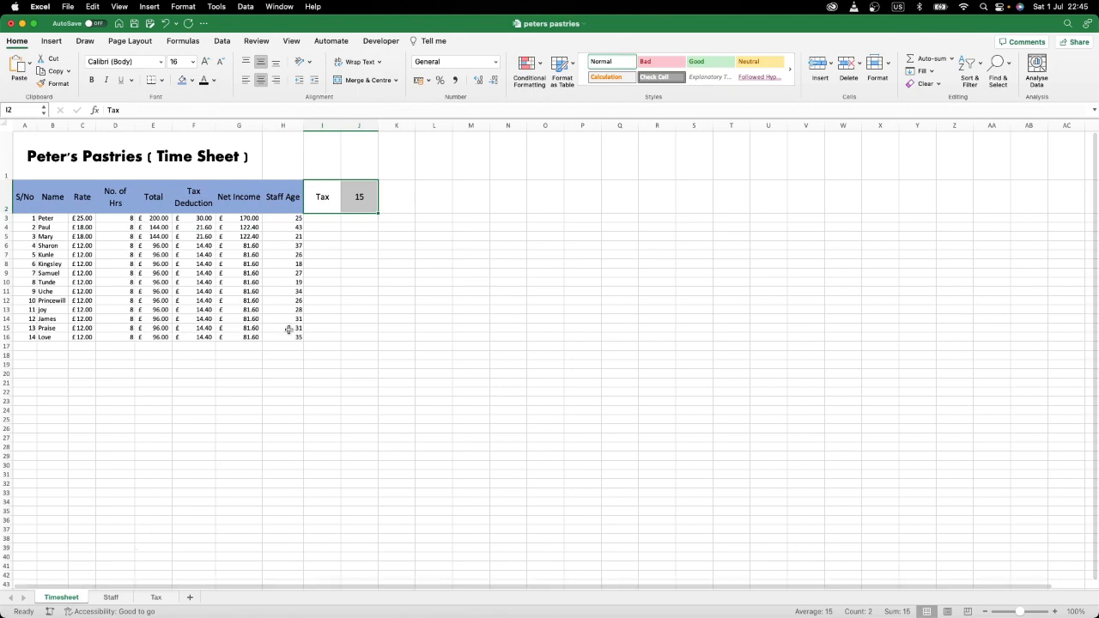
click(299, 218)
drag(324, 196, 355, 196)
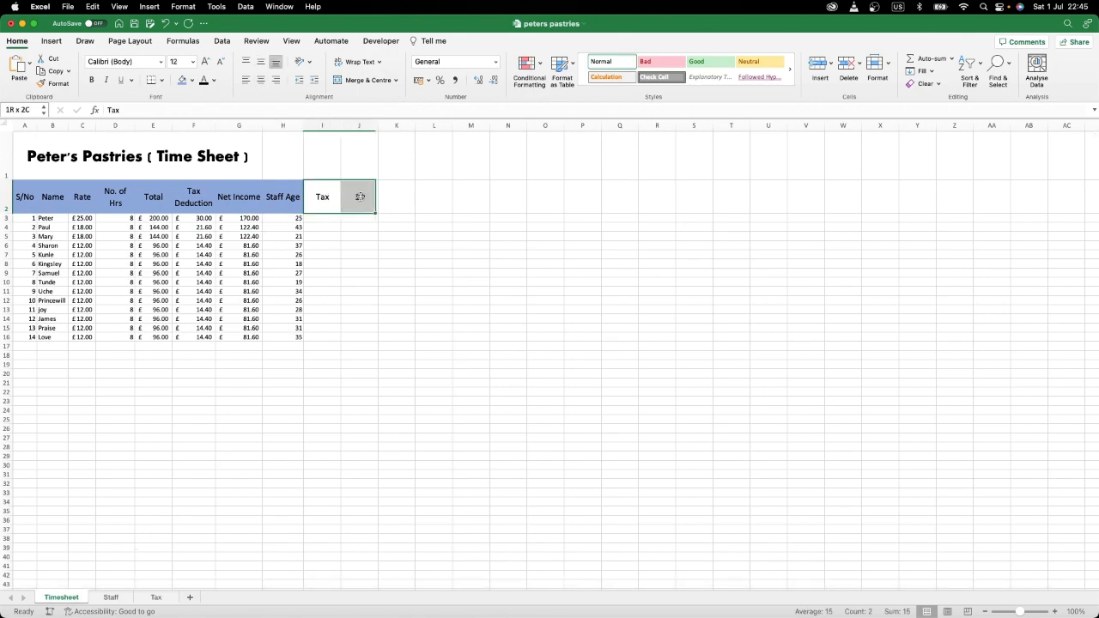
key(Delete)
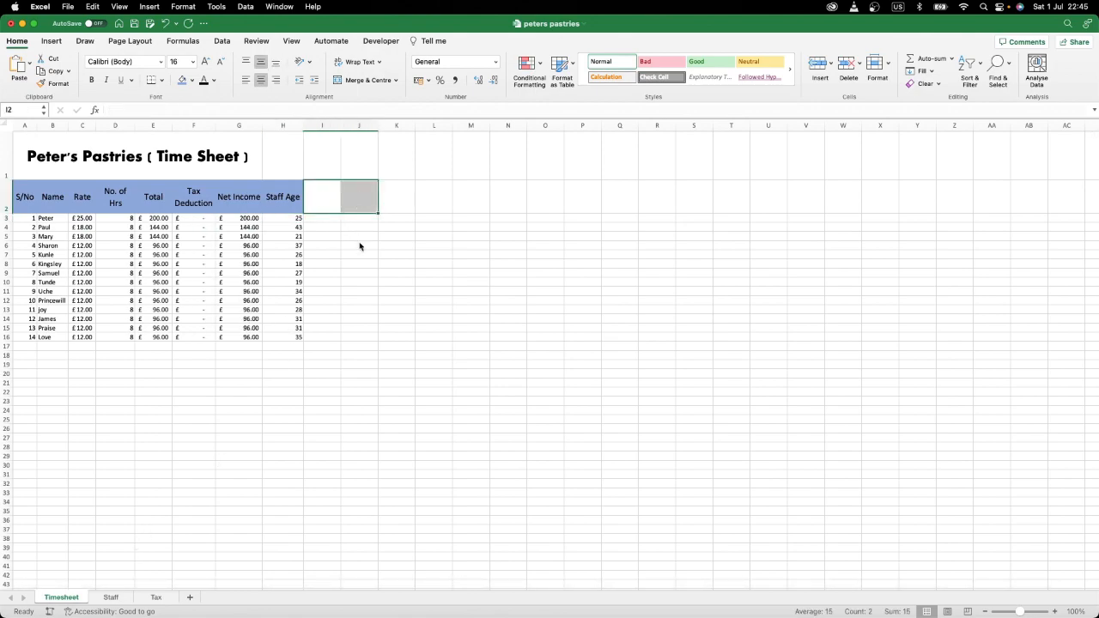
- Change the Tax Deduction formula in F3 to =(Tax!B1/100)*E3 and fill it down to F16
click(195, 218)
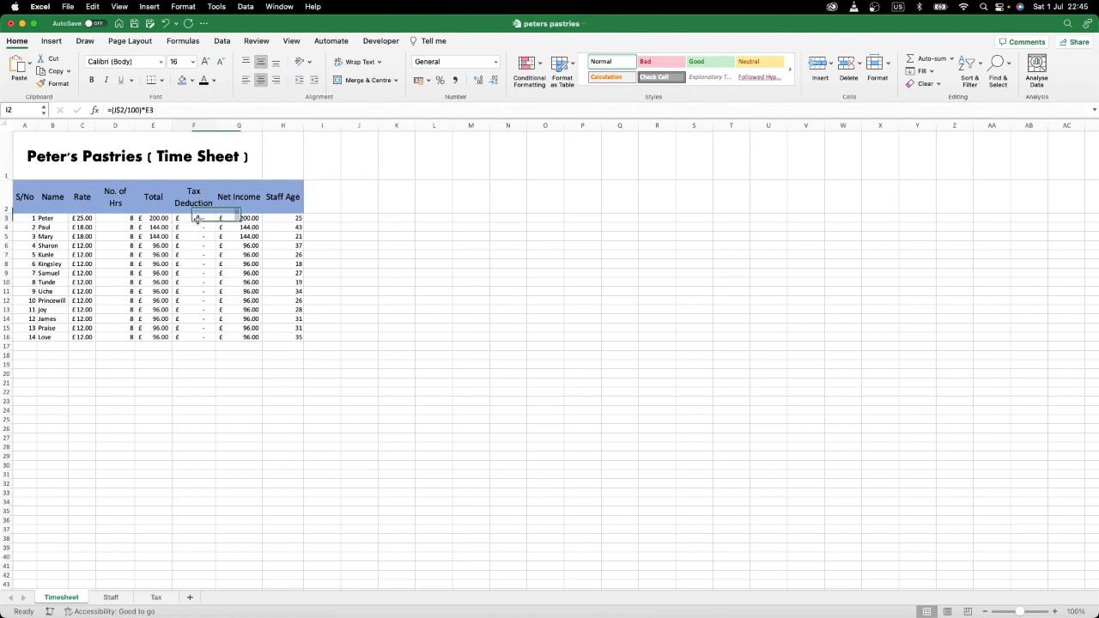
click(118, 110)
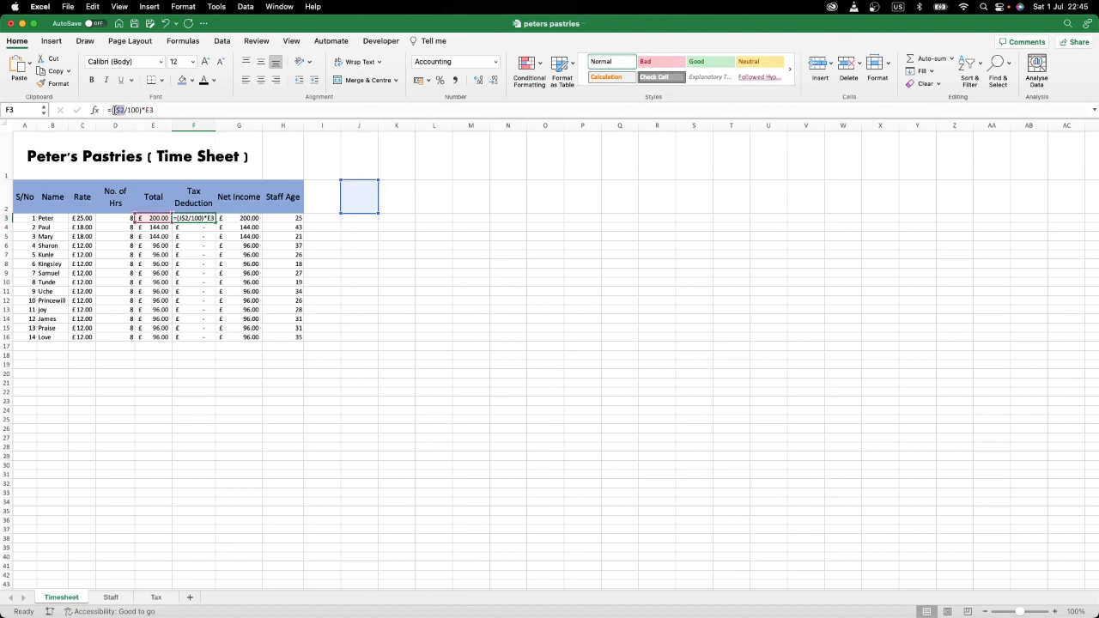
click(118, 110)
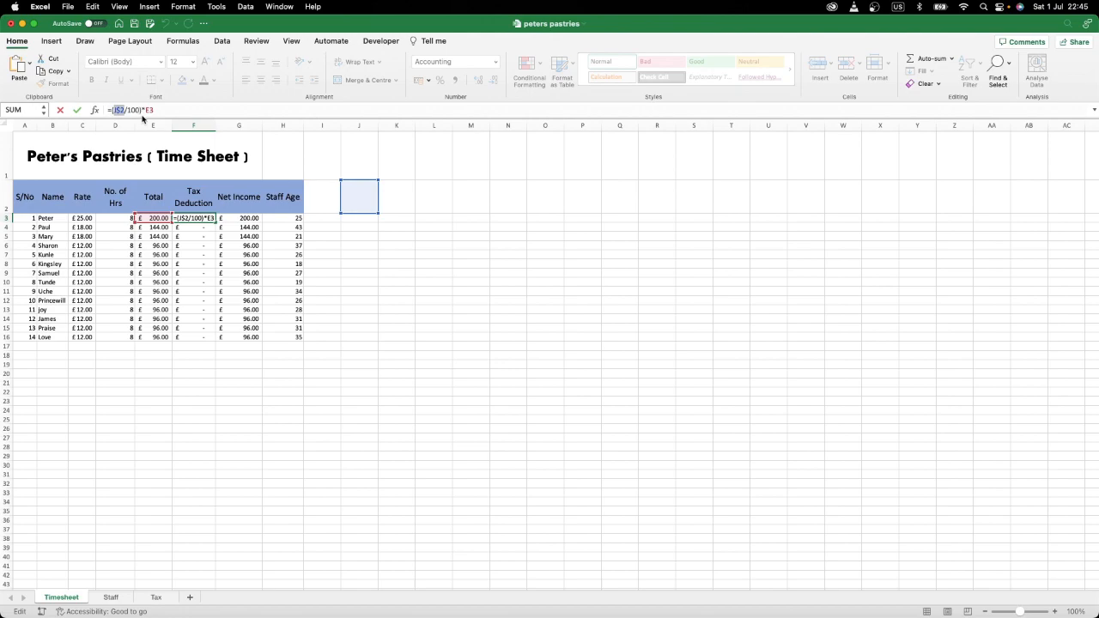
key(BackSpace)
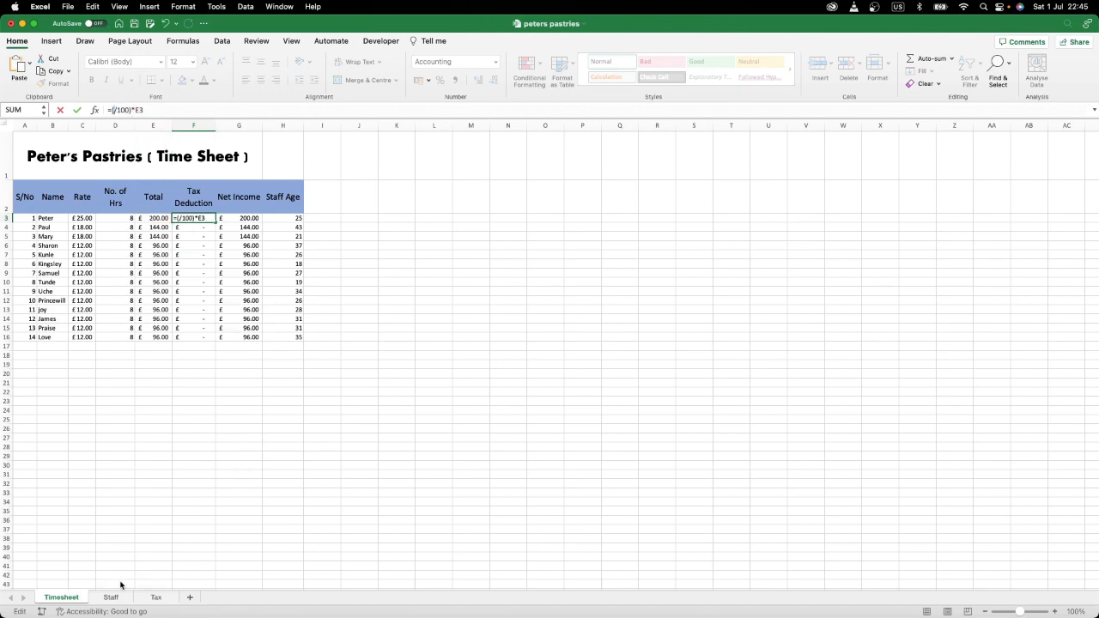
click(156, 597)
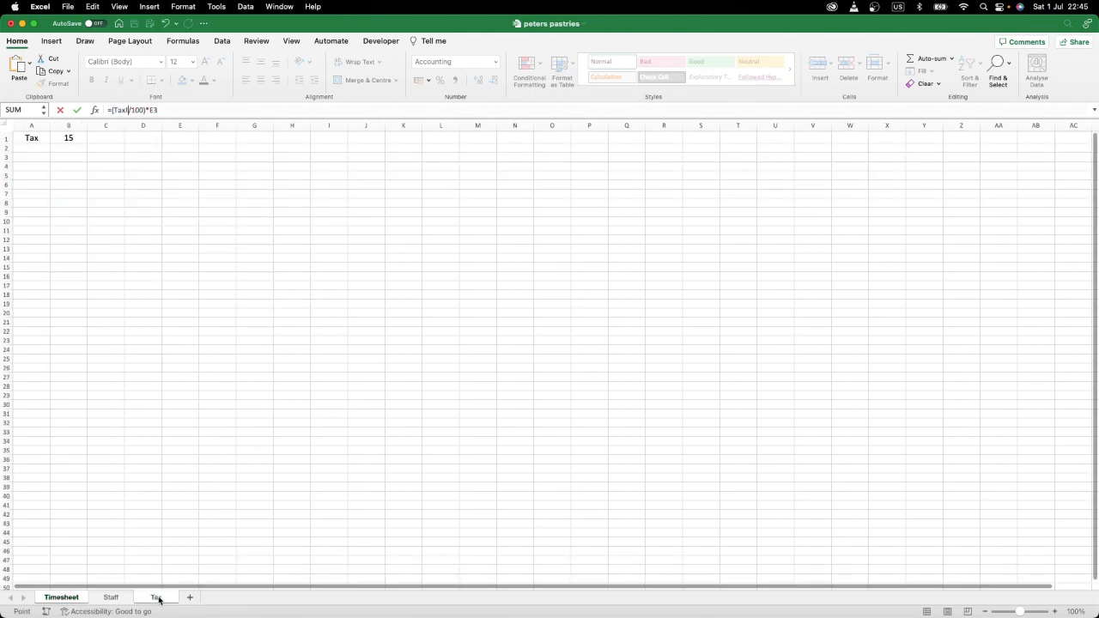
click(58, 138)
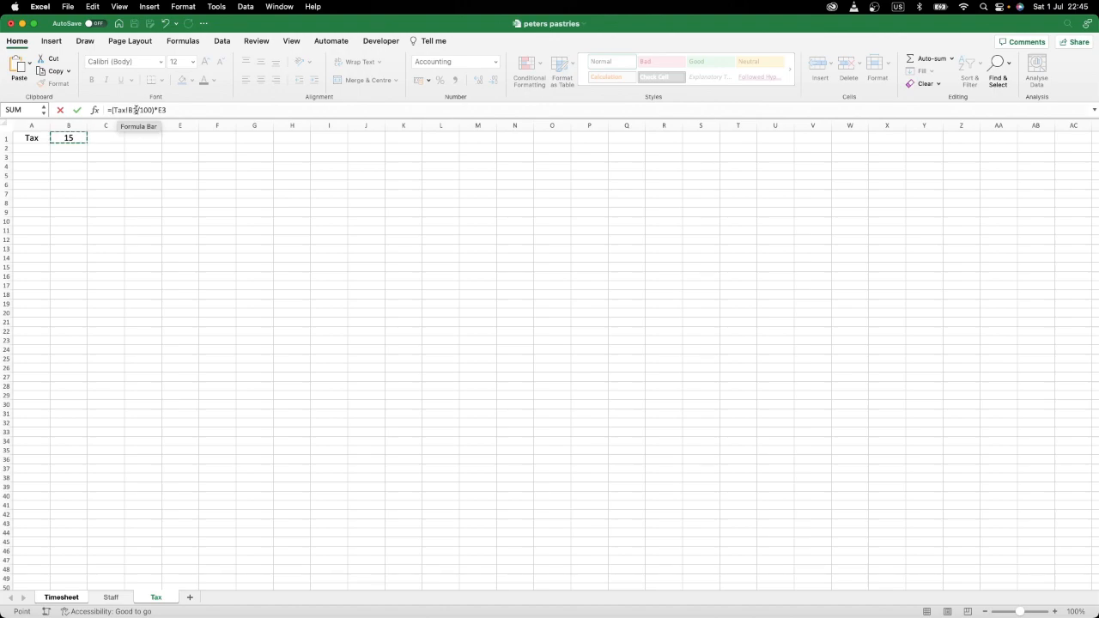
key(Return)
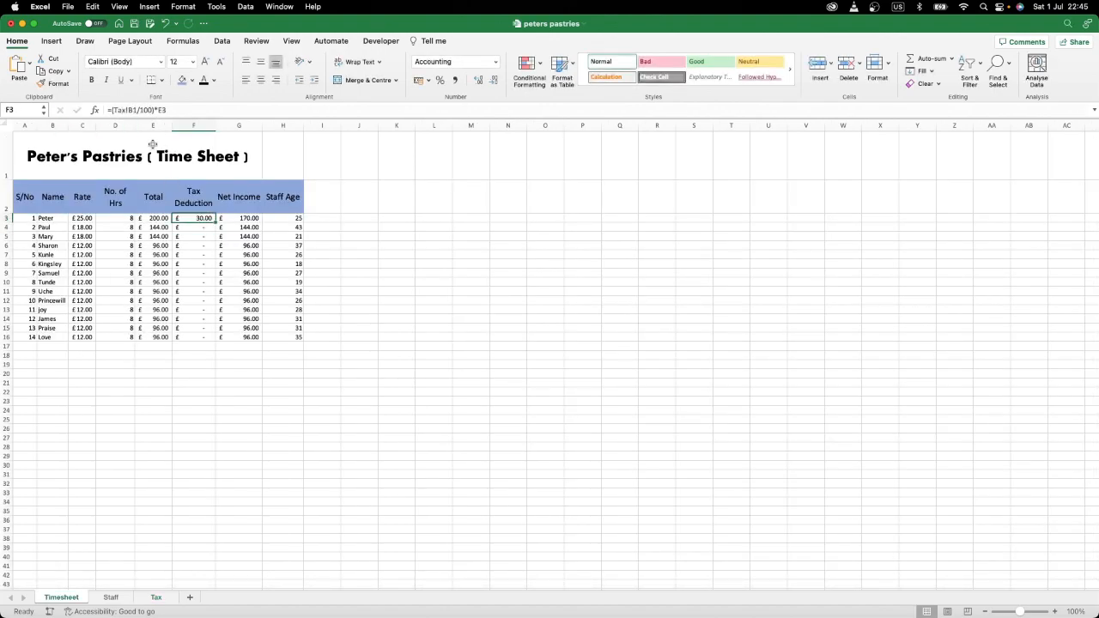
drag(216, 222, 216, 339)
- Lock the row of the Tax sheet reference in F3 as B$1 and fill the formula down to F16
click(206, 222)
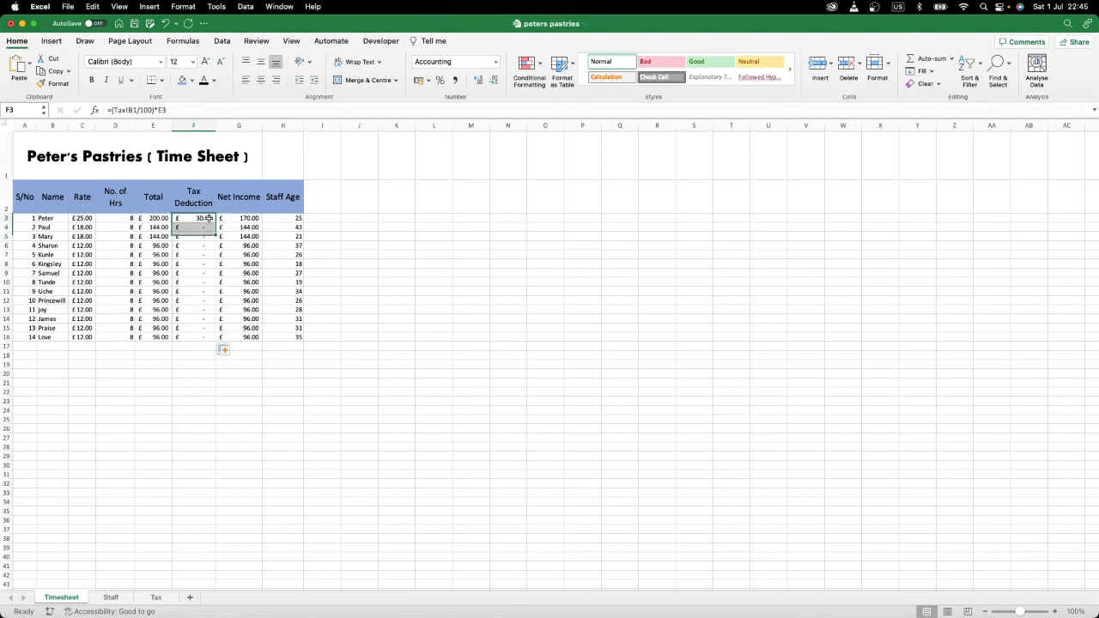
click(132, 109)
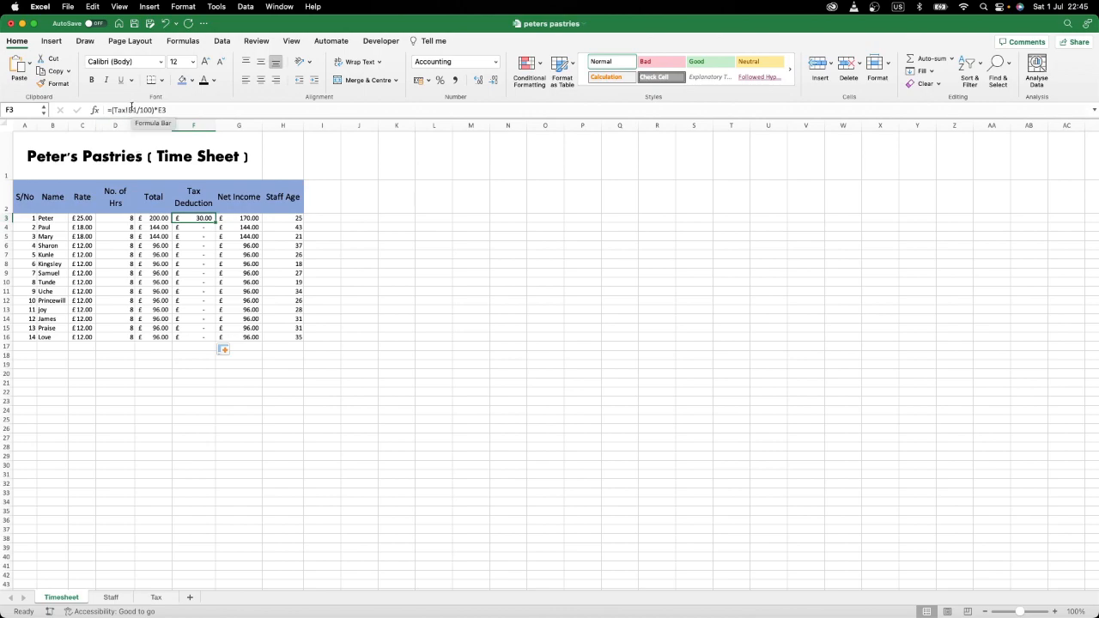
text($)
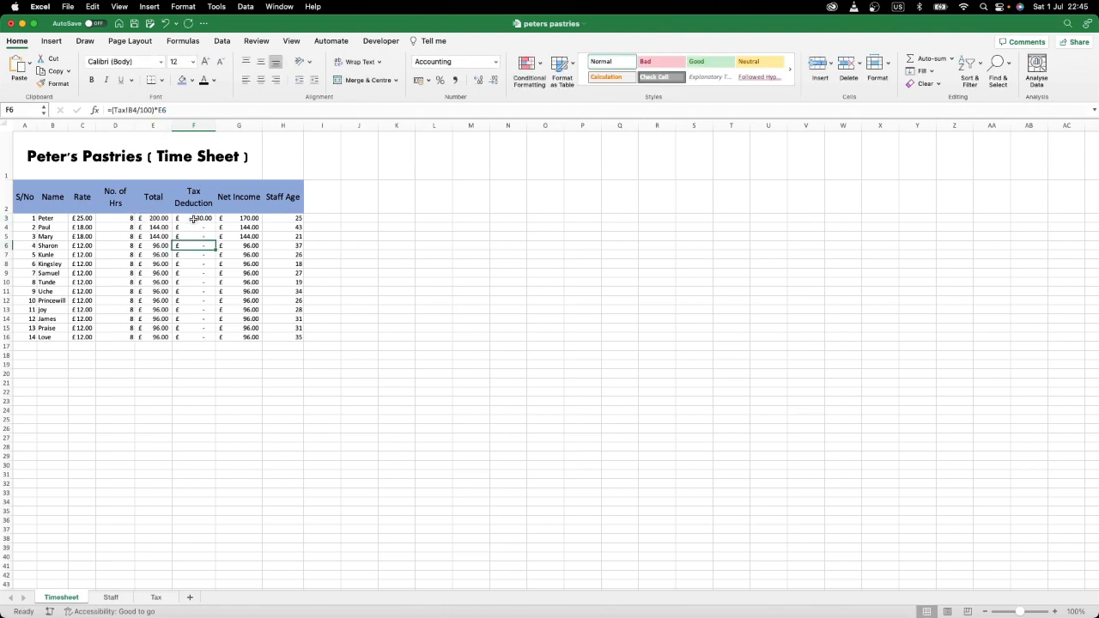
click(206, 219)
double_click(215, 221)
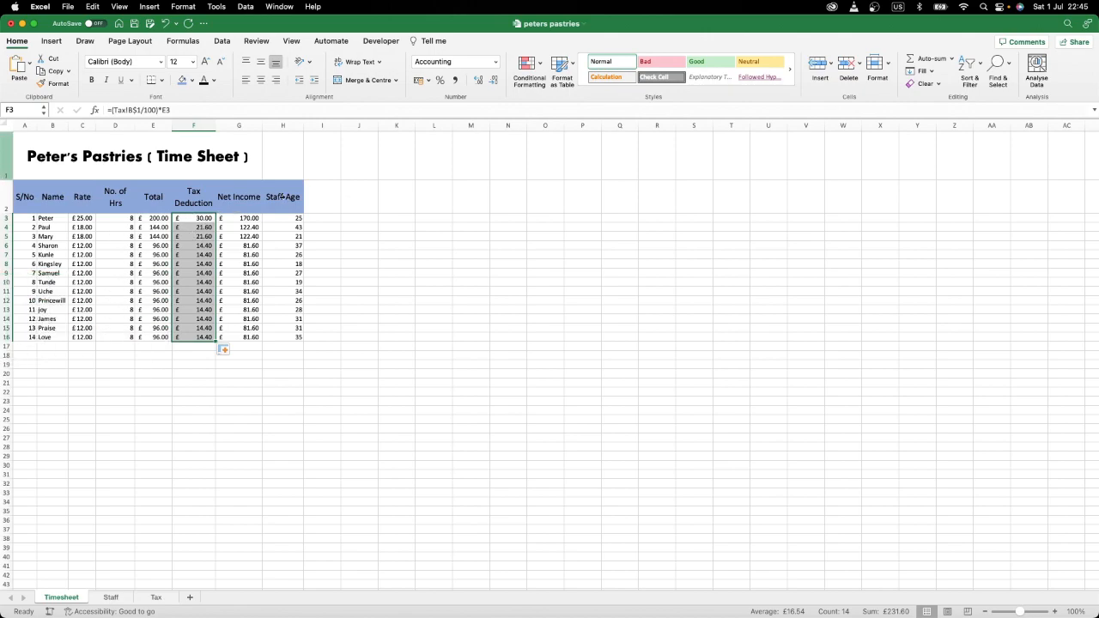
- Select the whole header row 2 of the time sheet and turn on filtering for its columns
drag(24, 198, 296, 195)
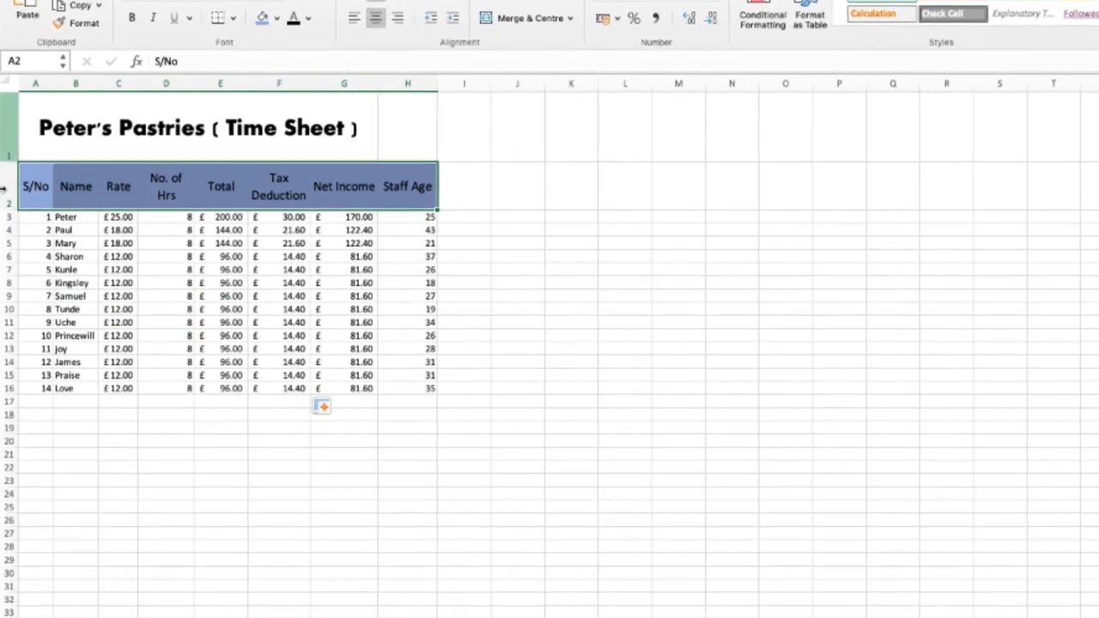
click(5, 187)
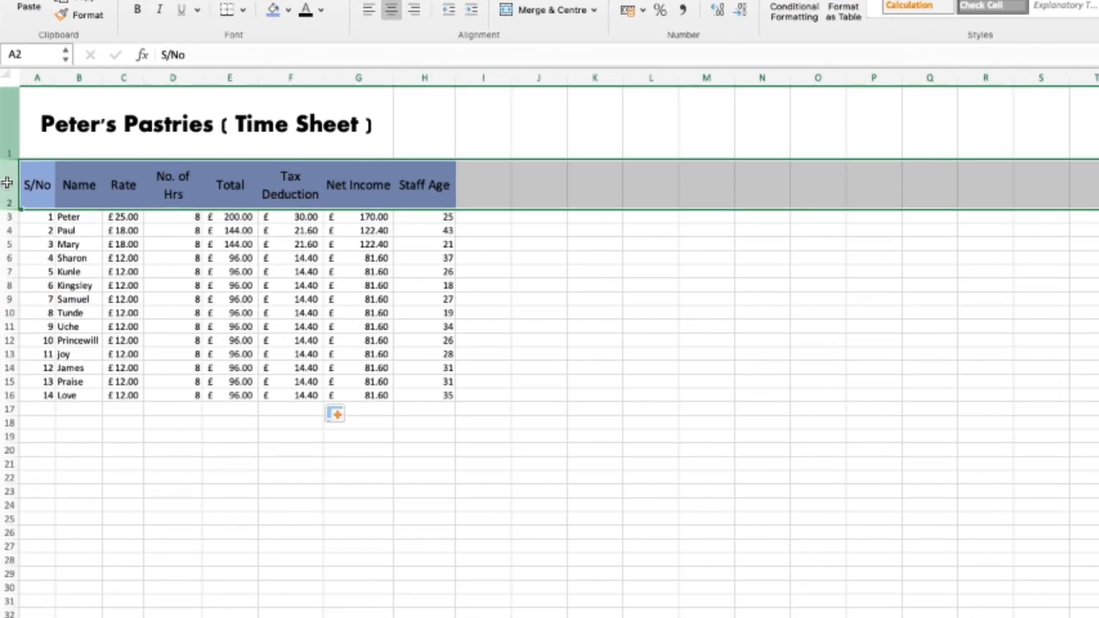
drag(34, 184, 423, 186)
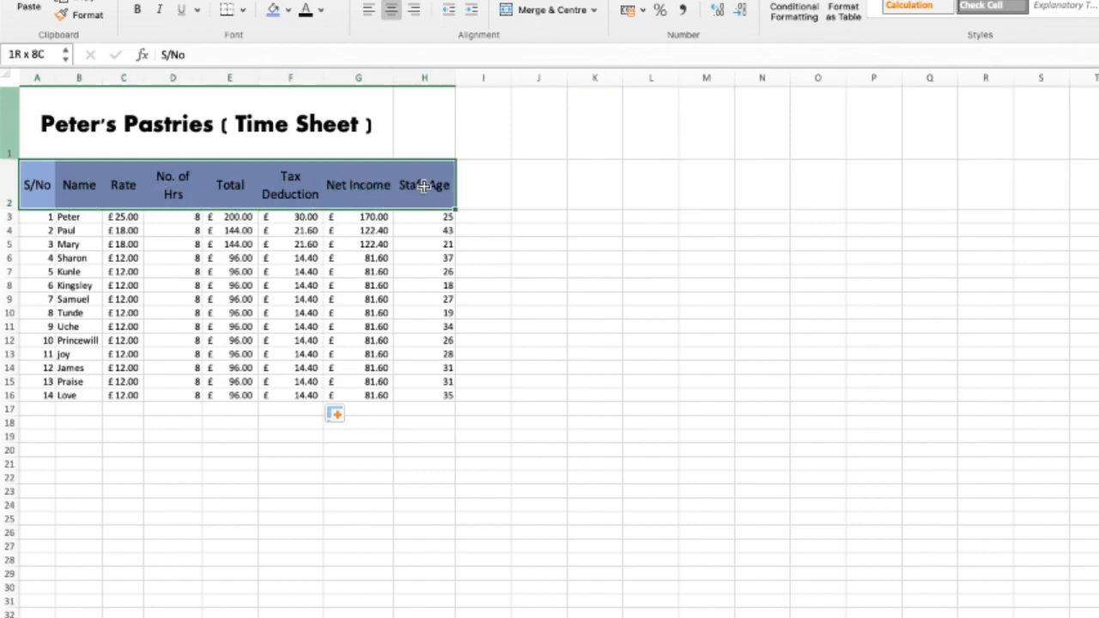
click(5, 184)
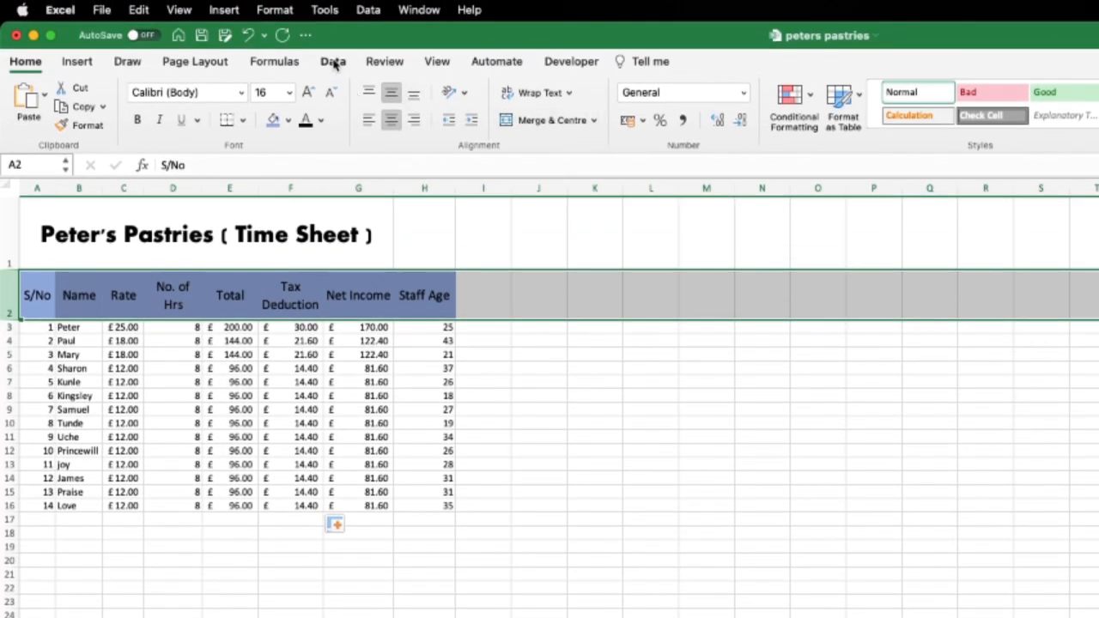
click(334, 63)
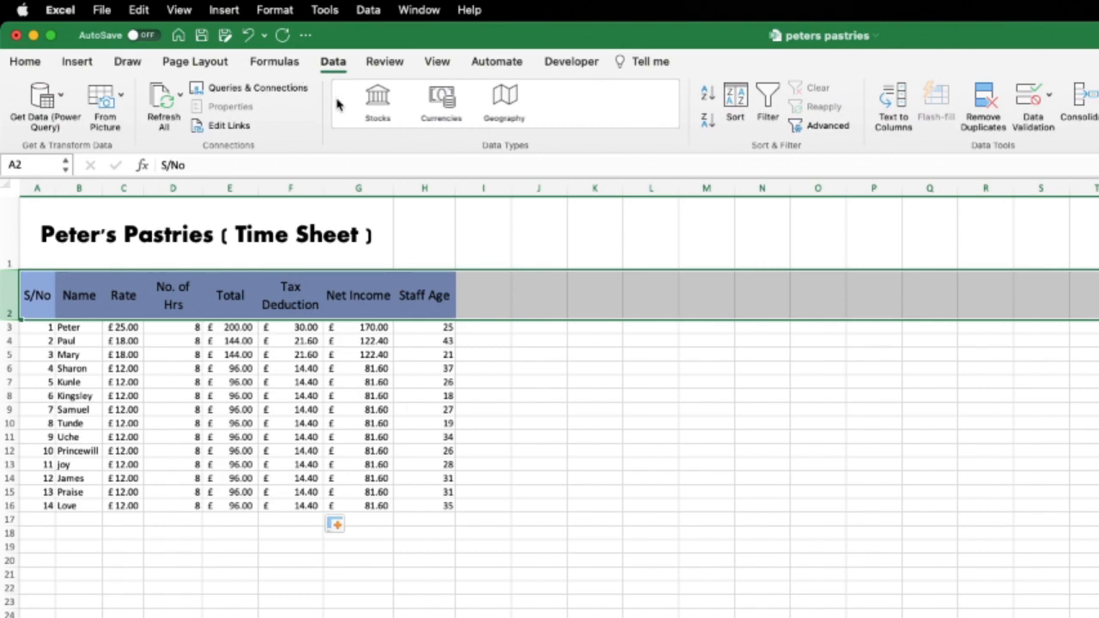
click(771, 92)
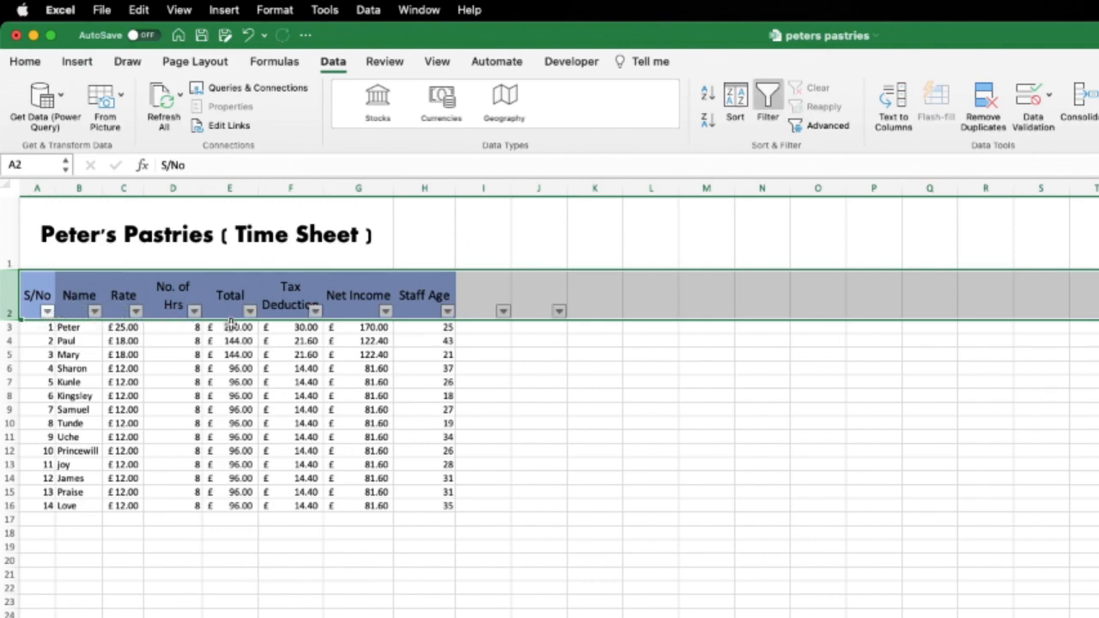
click(357, 368)
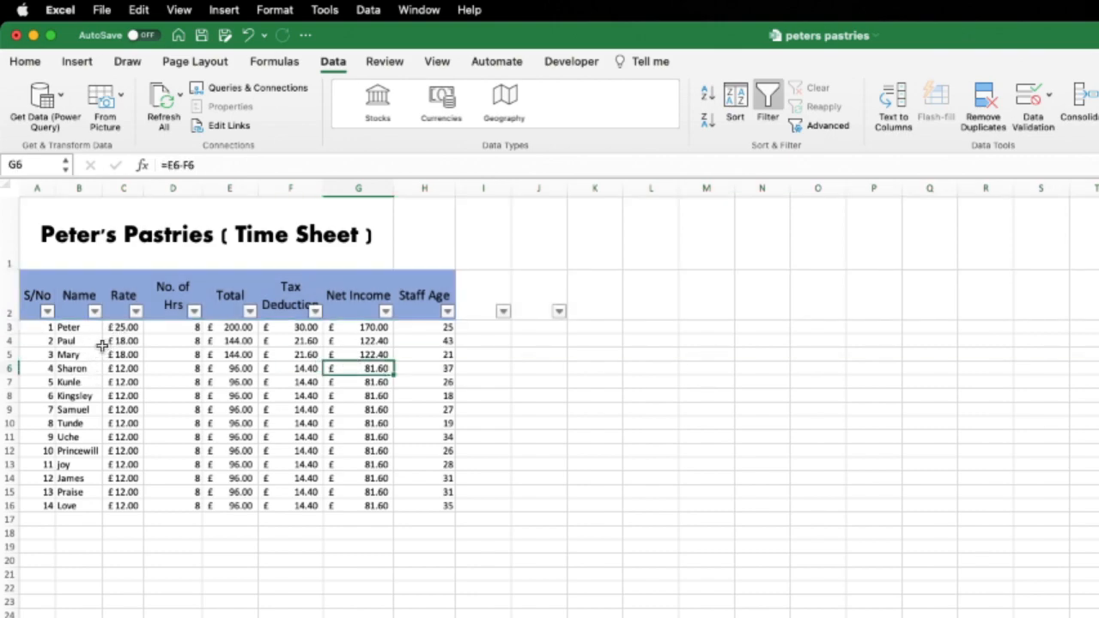
- Sort the time sheet by Staff Age in ascending order, and re-sort it by Name in ascending order
click(448, 312)
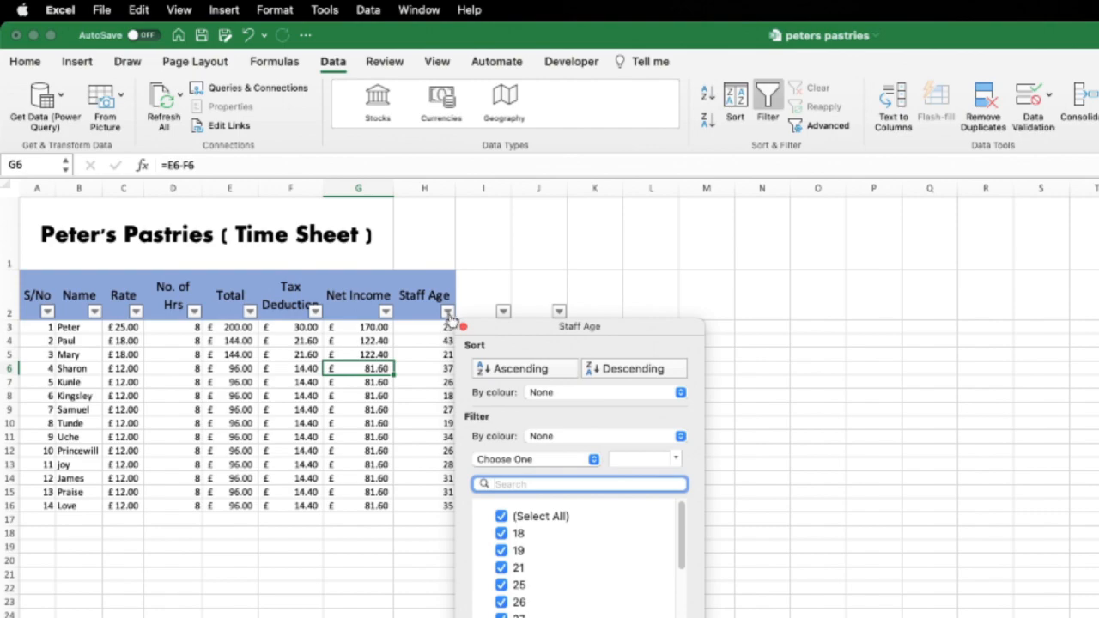
click(500, 370)
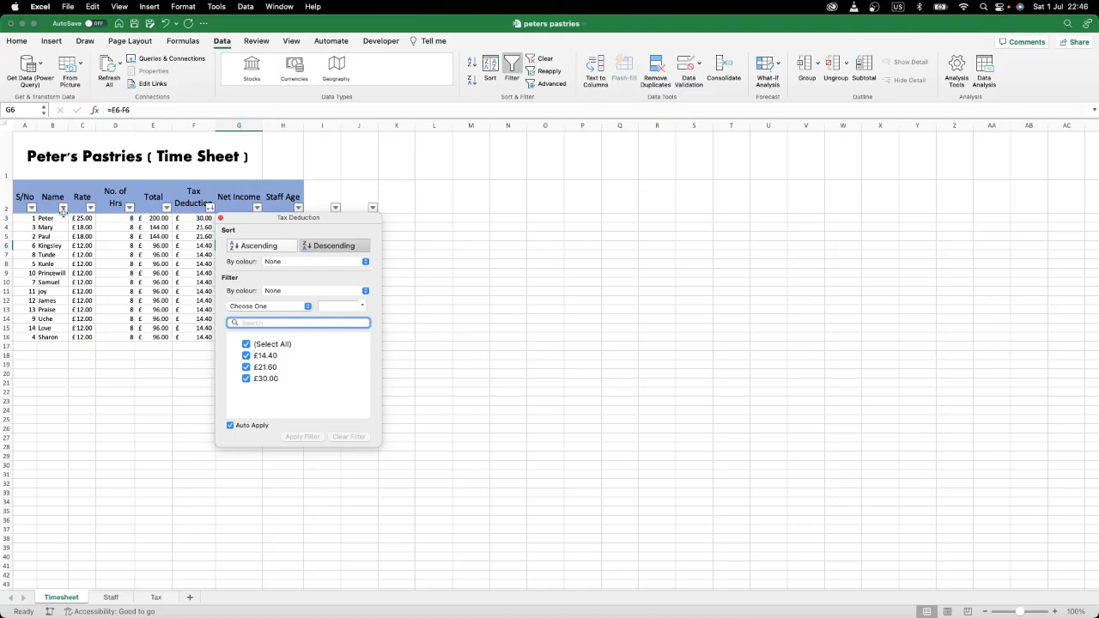
click(63, 209)
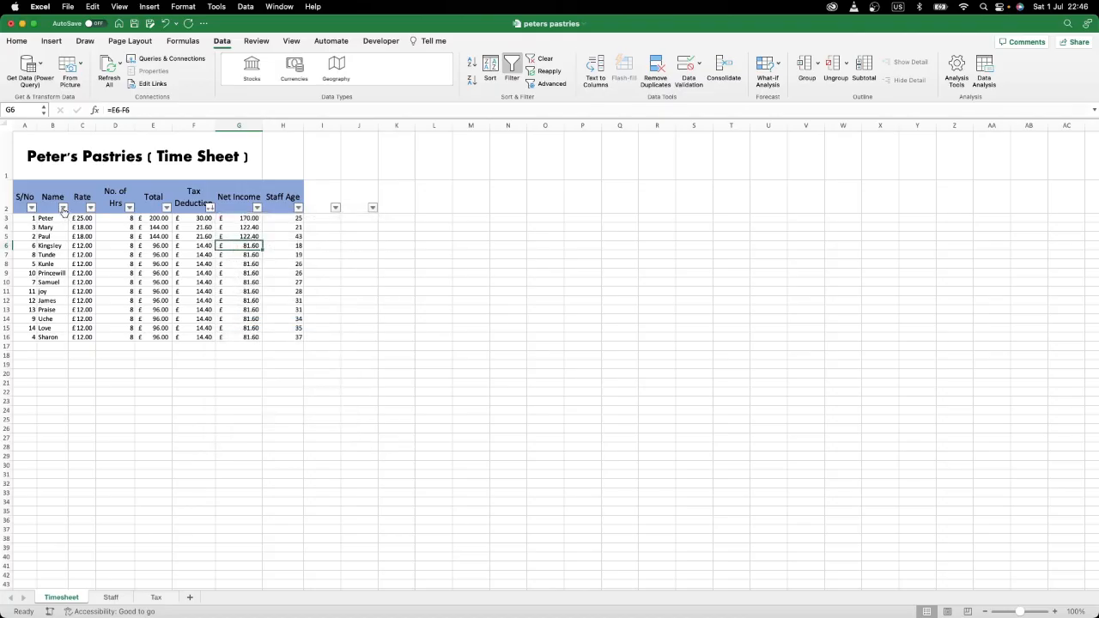
click(63, 209)
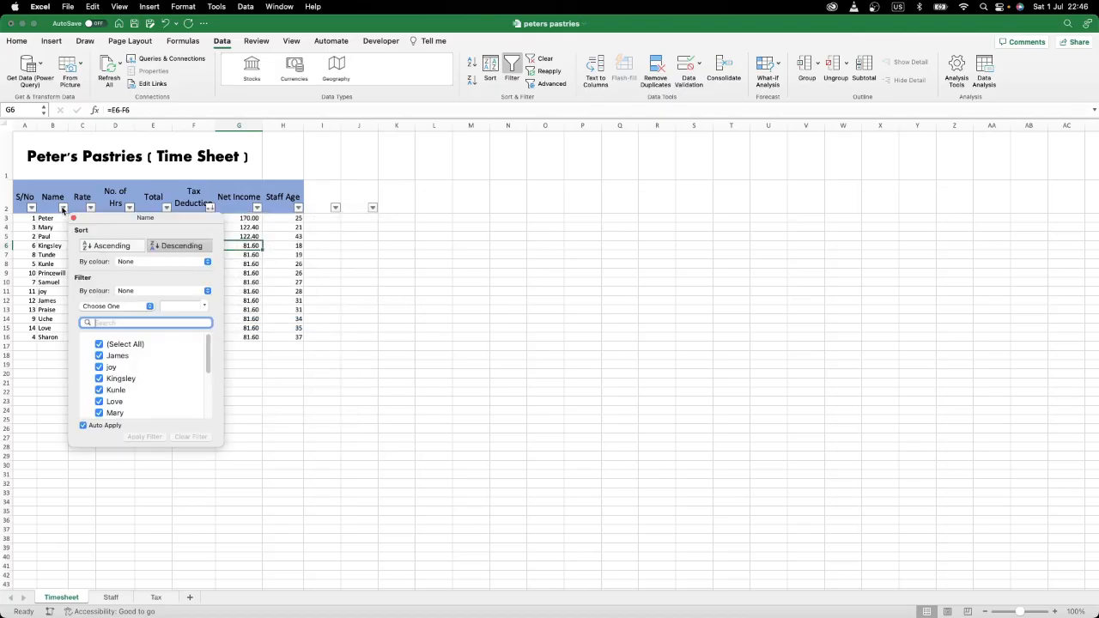
click(106, 246)
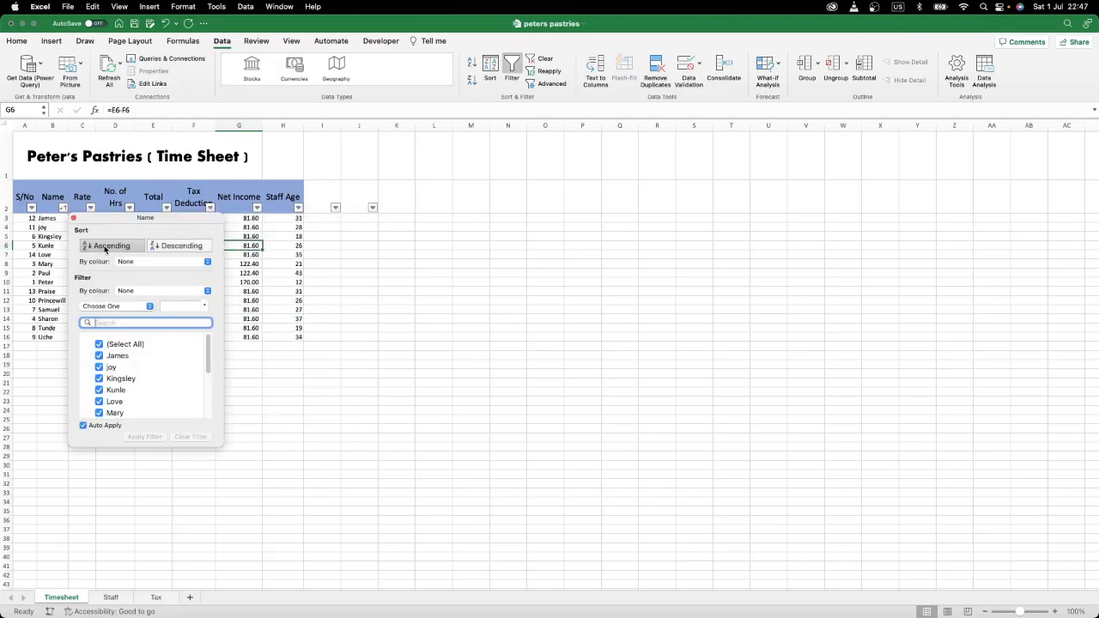
click(52, 249)
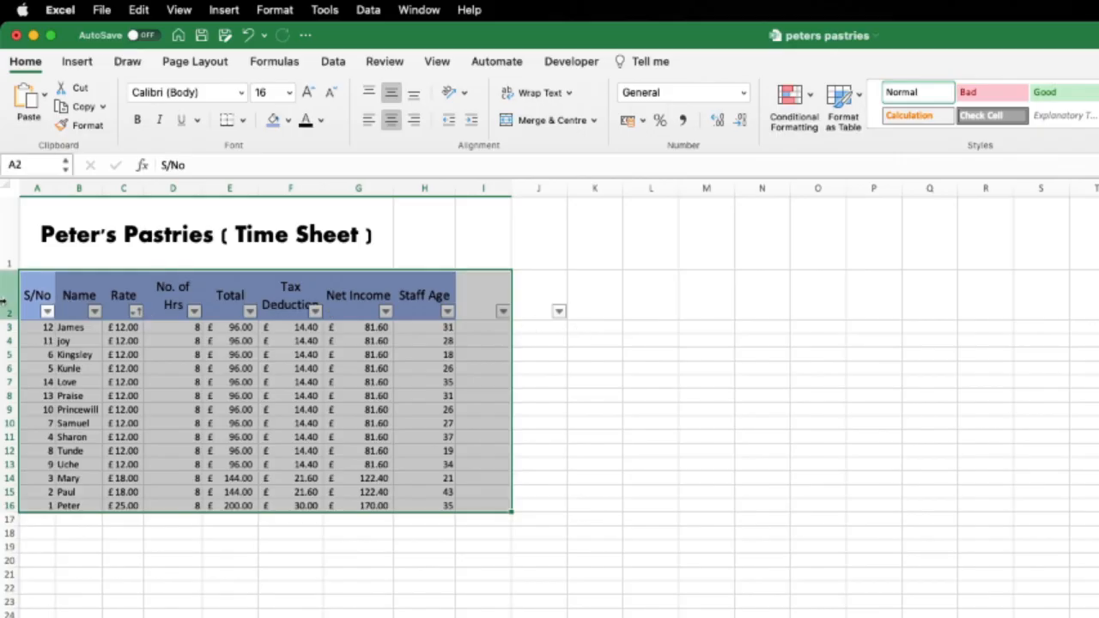
- Select the whole header row 2 and turn off filtering for the time sheet's columns
click(9, 295)
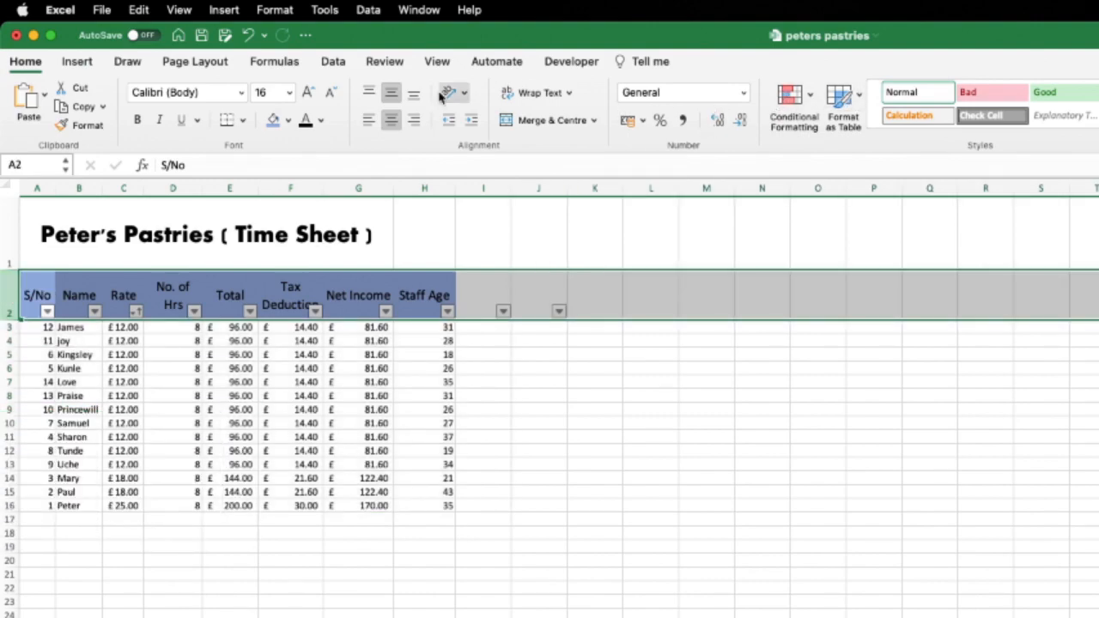
click(334, 62)
click(768, 95)
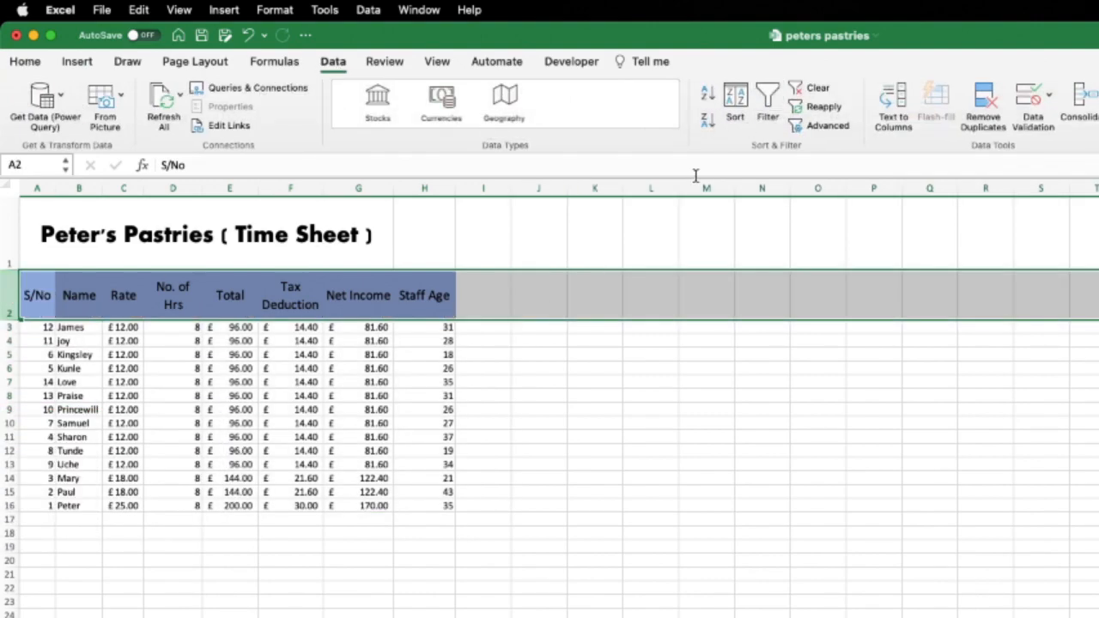
click(594, 409)
- Convert the time sheet range A2:H17 into a table with headers
drag(36, 291, 437, 520)
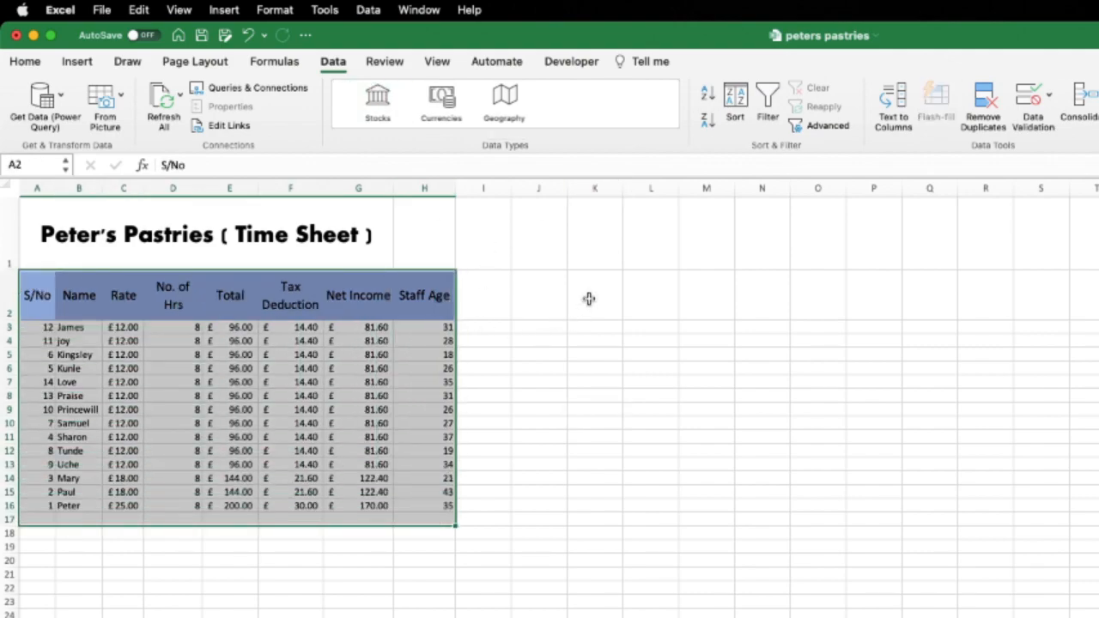
key(ctrl+t)
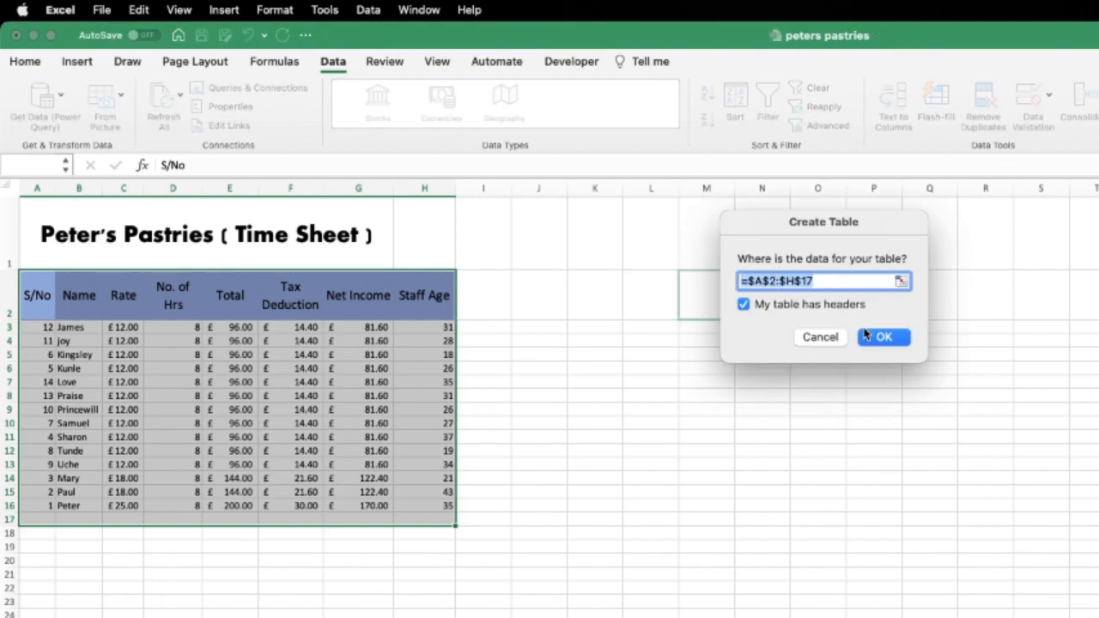
click(869, 337)
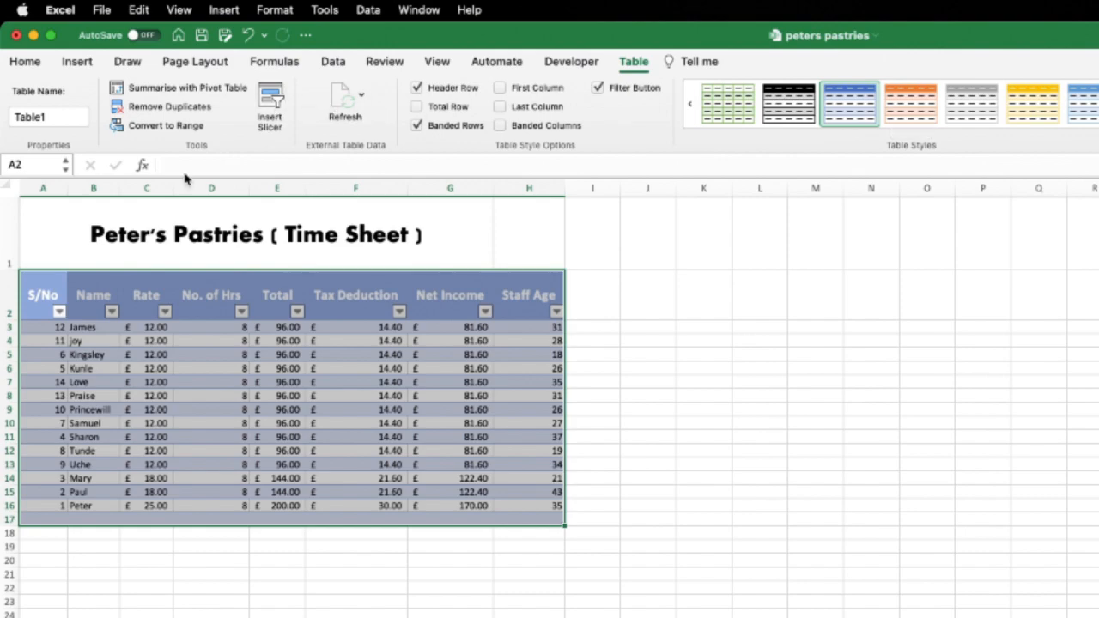
- Try the grey, light blue, black, dark blue and orange banded styles on the table
click(969, 109)
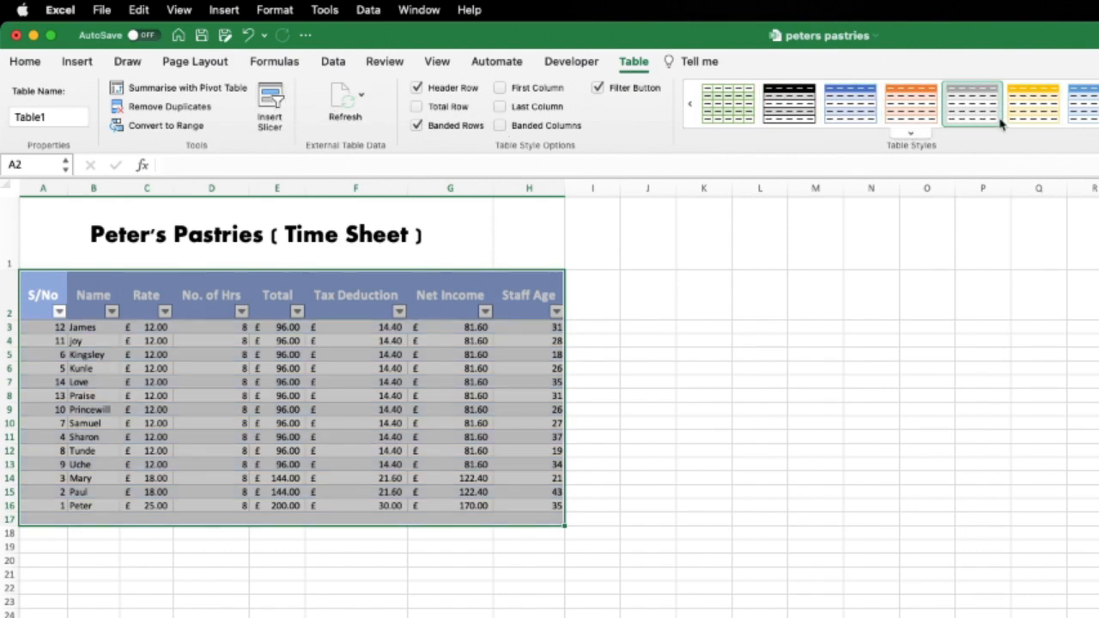
click(1093, 110)
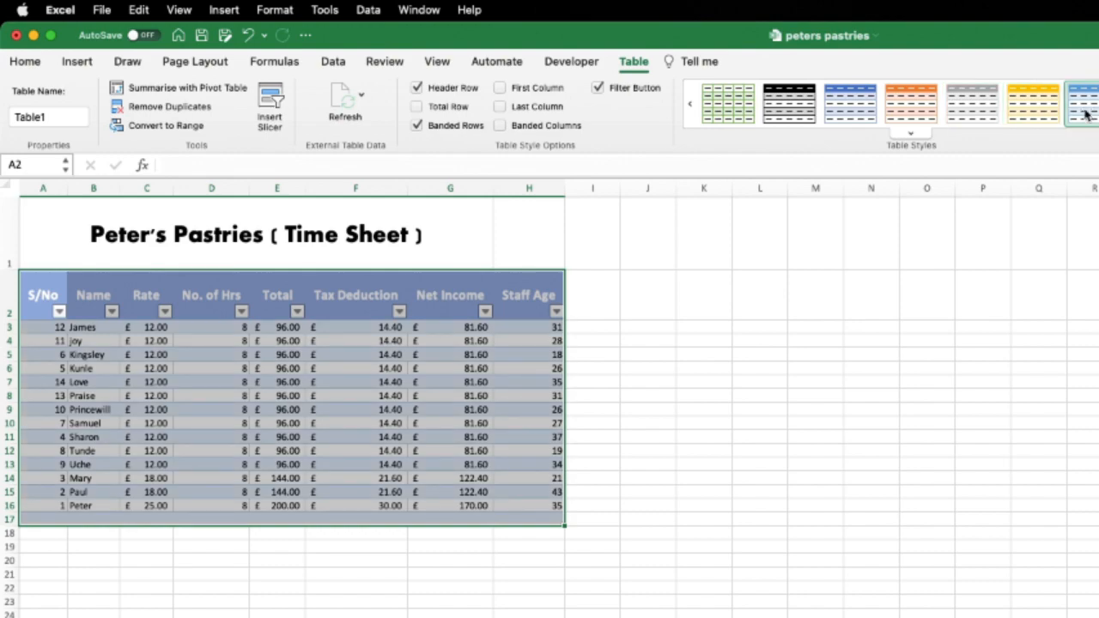
click(788, 106)
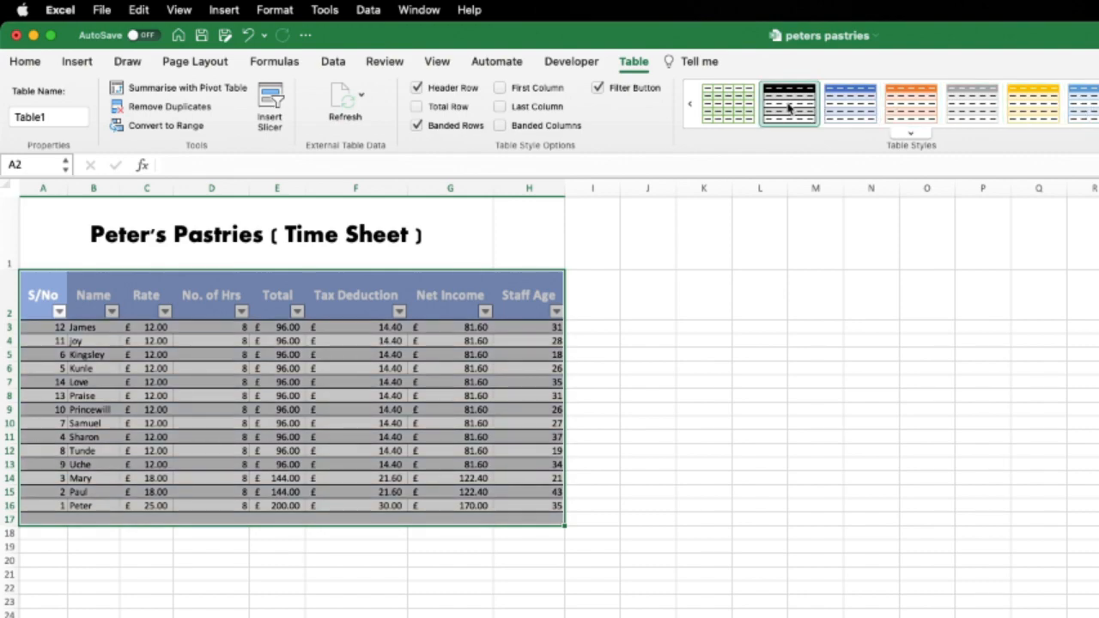
click(861, 105)
click(908, 109)
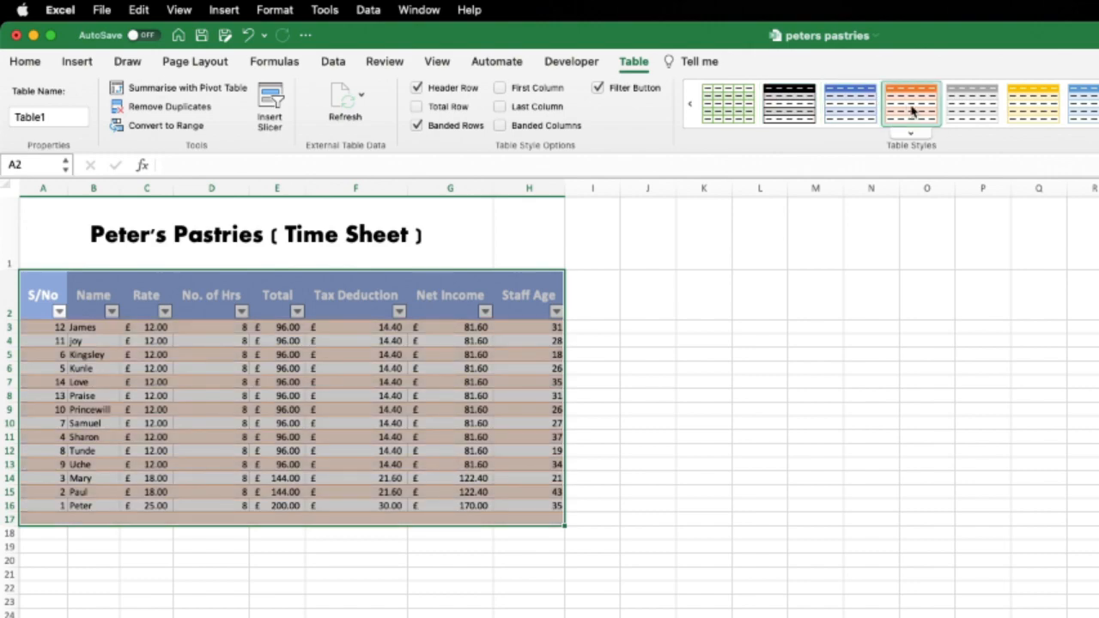
click(976, 107)
- Apply the grey banded style from the second row of Medium table styles to the table
click(910, 133)
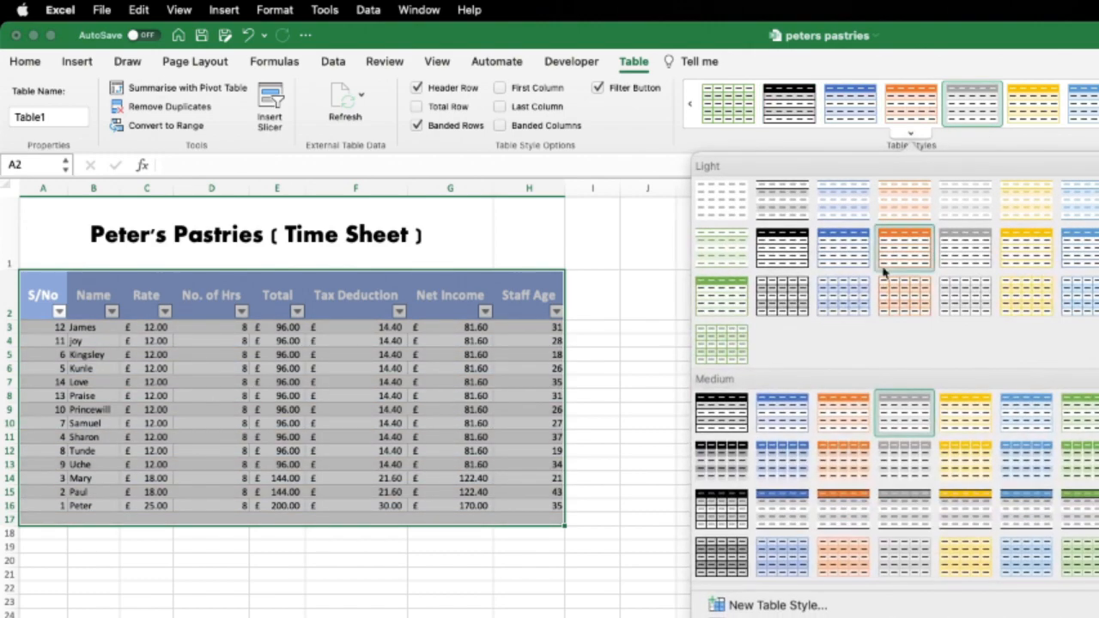
click(904, 460)
click(755, 346)
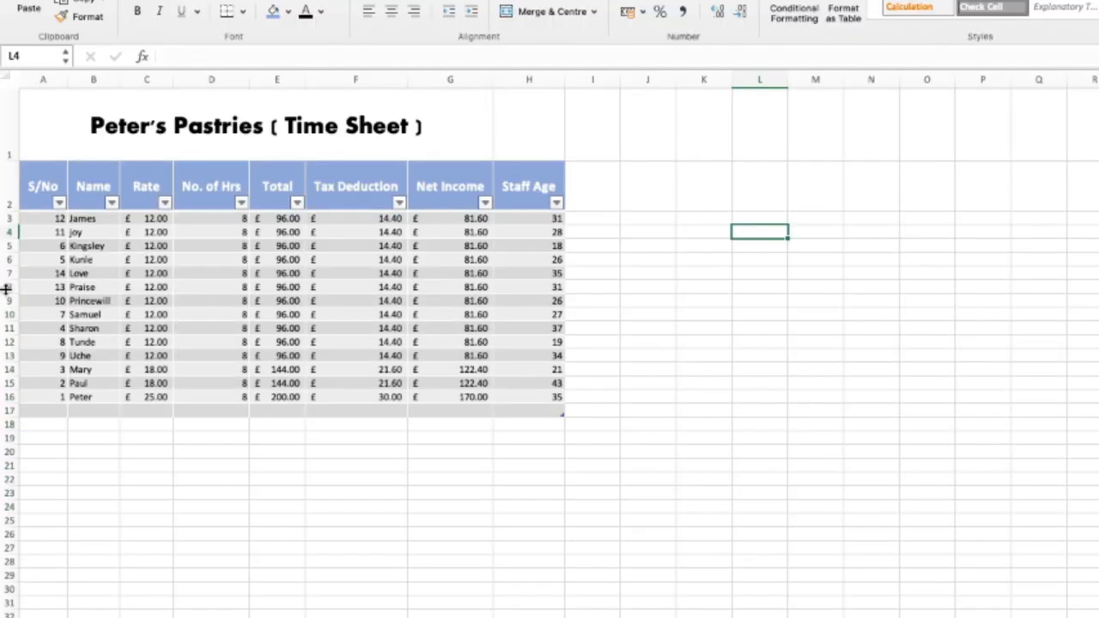
click(9, 287)
right_click(9, 287)
click(19, 292)
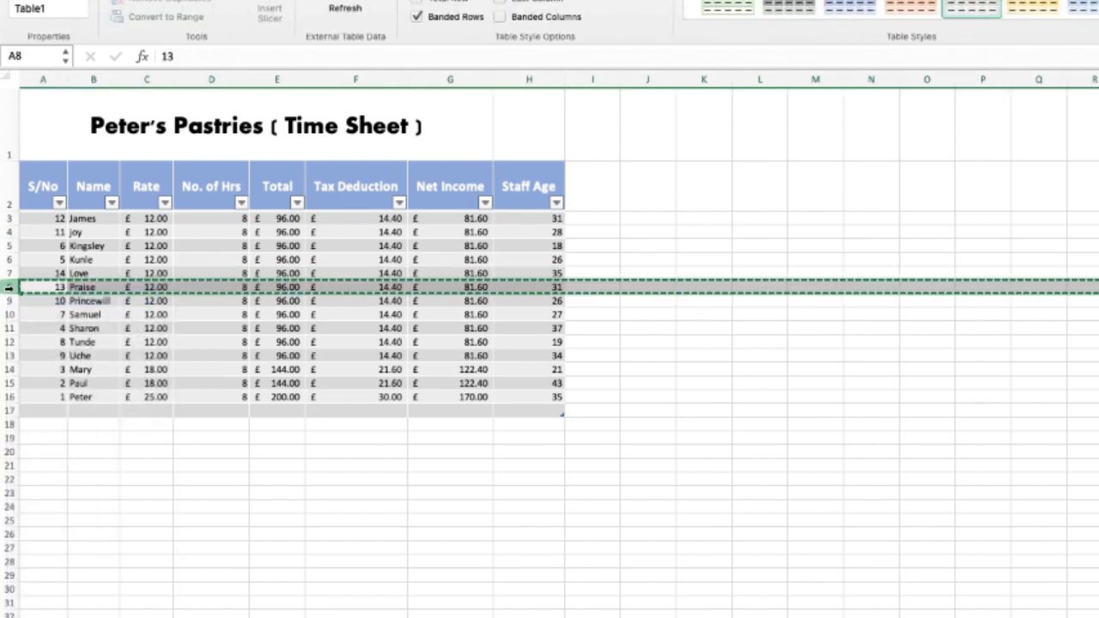
right_click(11, 289)
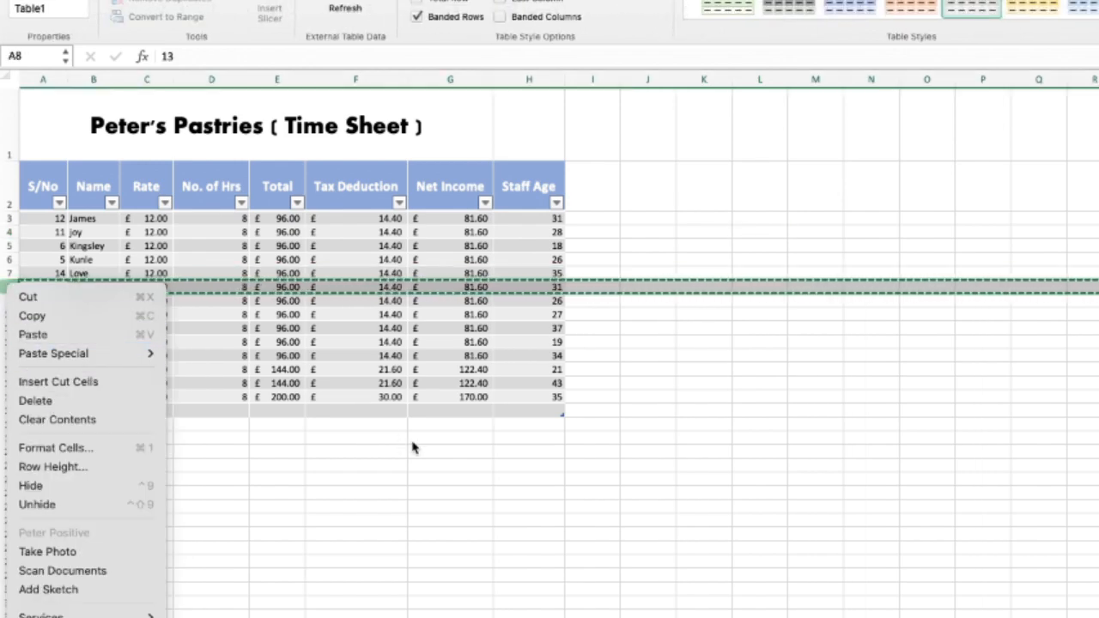
click(709, 442)
click(704, 438)
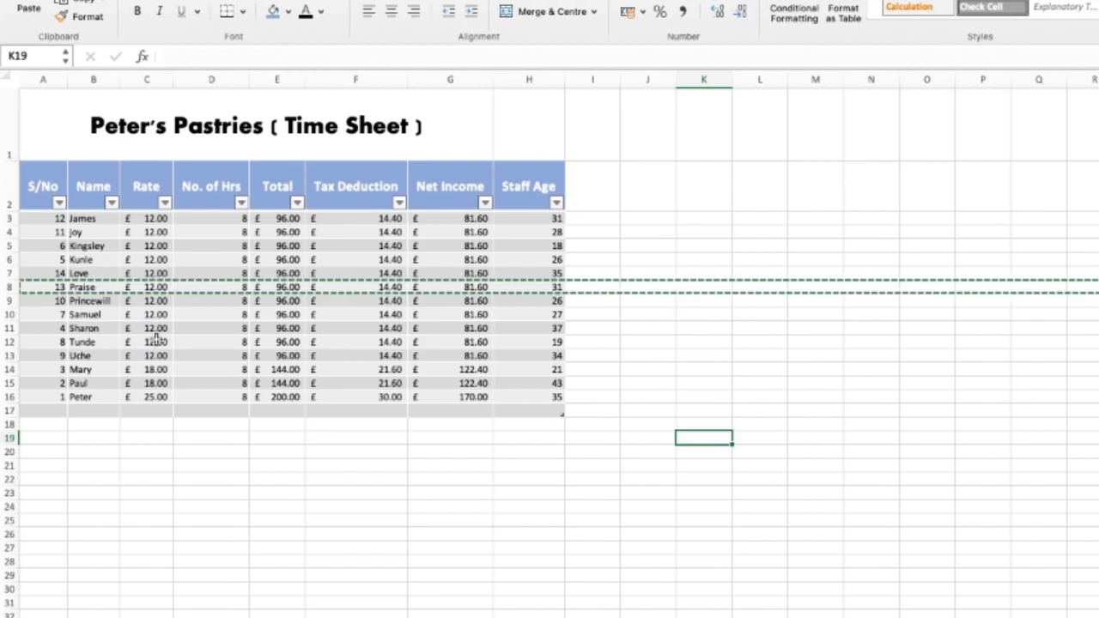
key(Escape)
- Insert a blank row at row 8 in the middle of the time sheet table
mouse_move(3, 250)
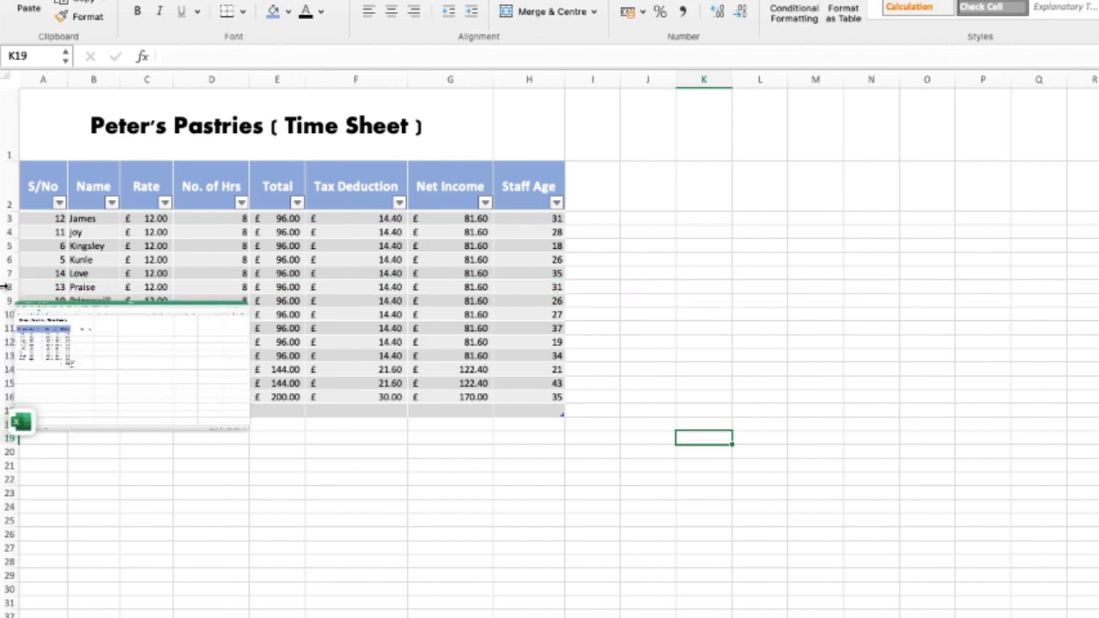
right_click(6, 289)
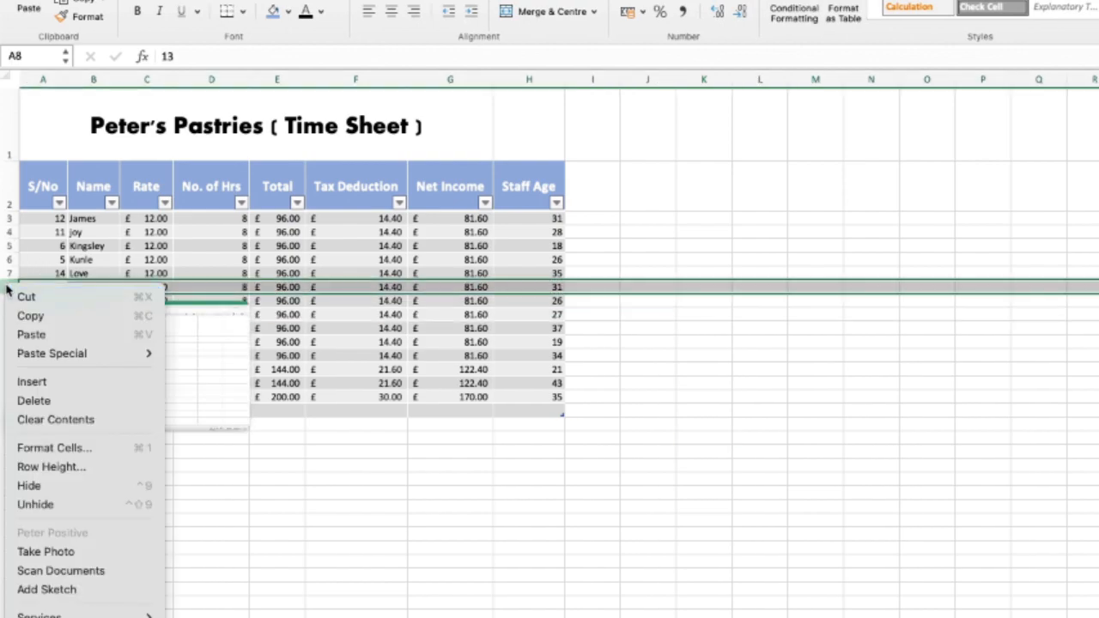
click(62, 384)
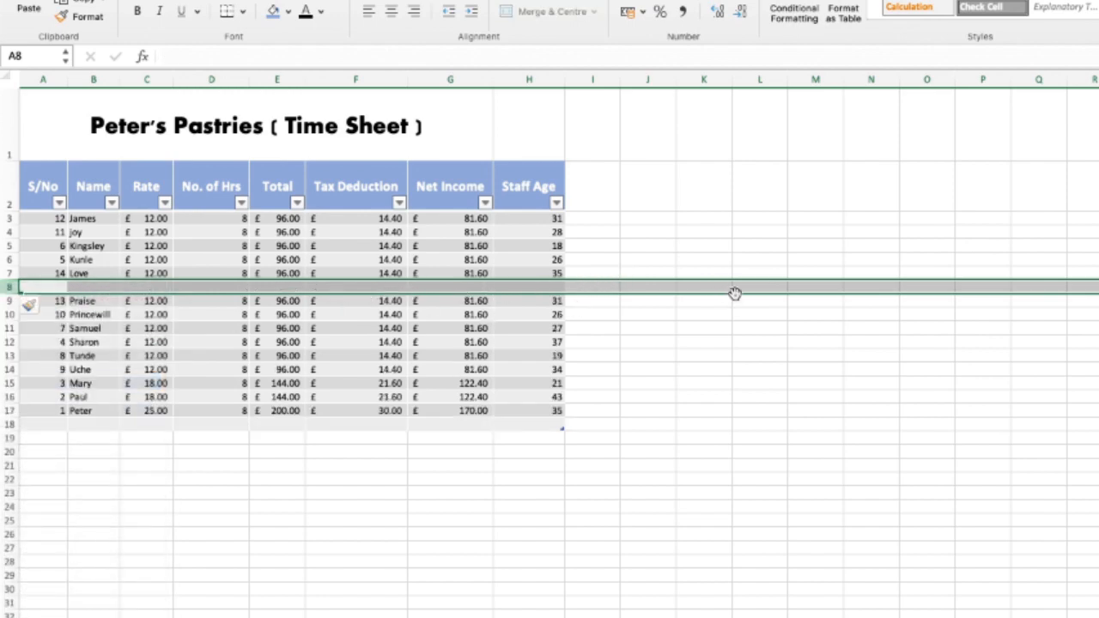
drag(736, 294, 672, 352)
click(673, 352)
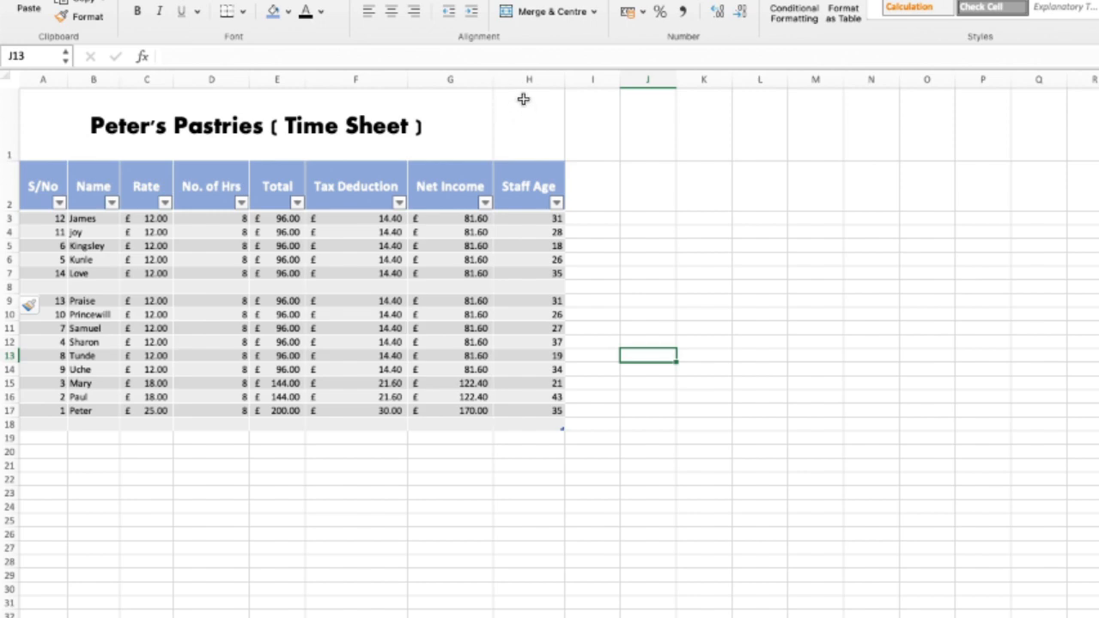
- Sort the table by S/No in ascending order
click(55, 287)
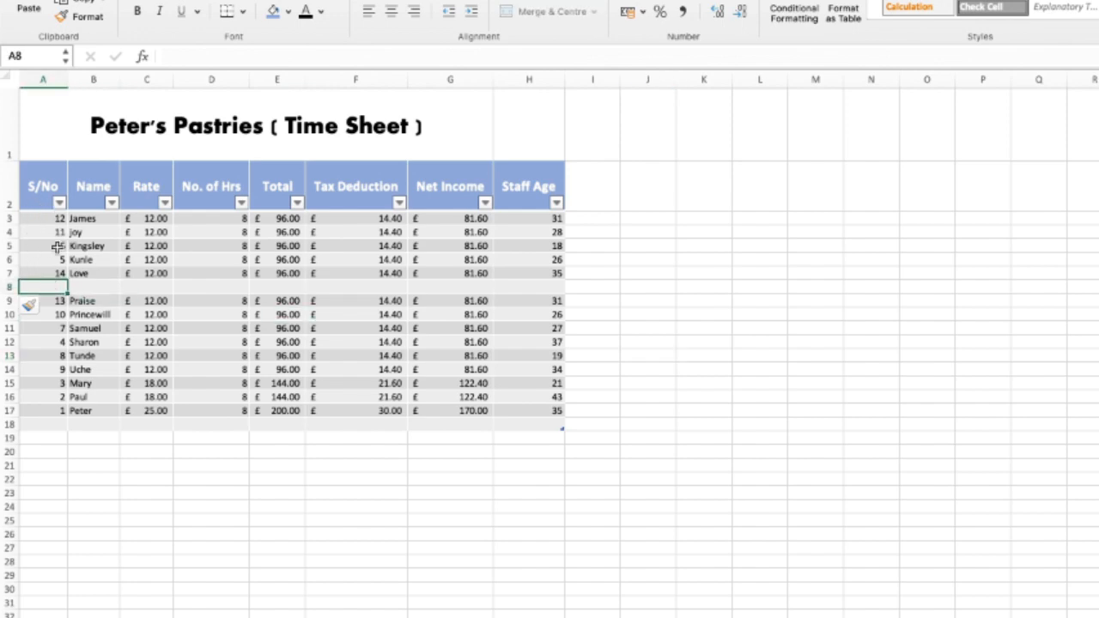
click(58, 203)
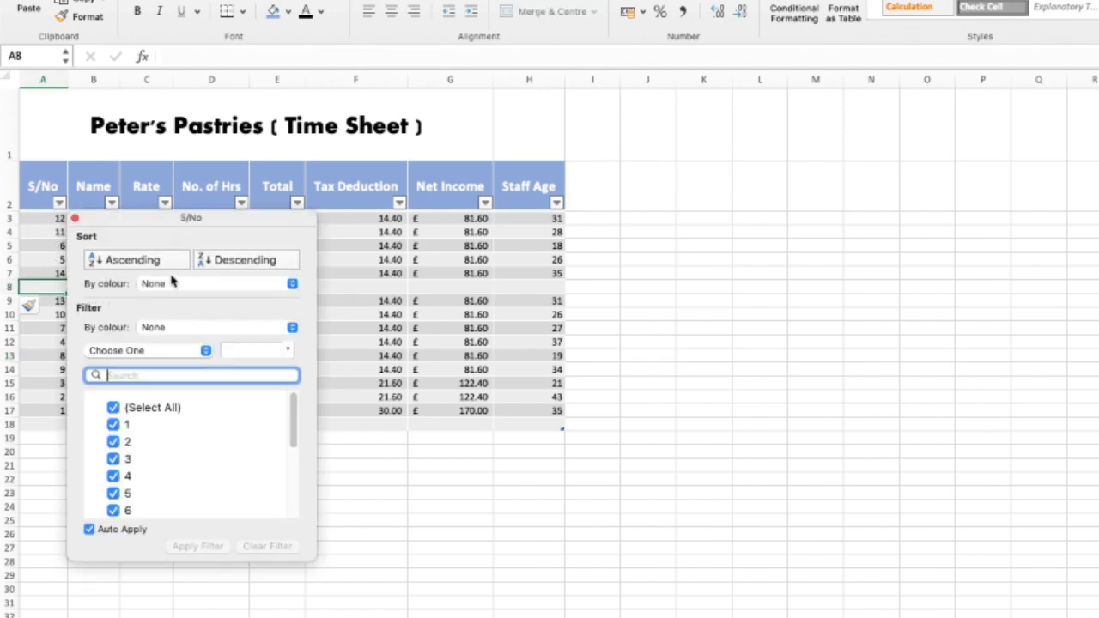
click(130, 261)
click(27, 242)
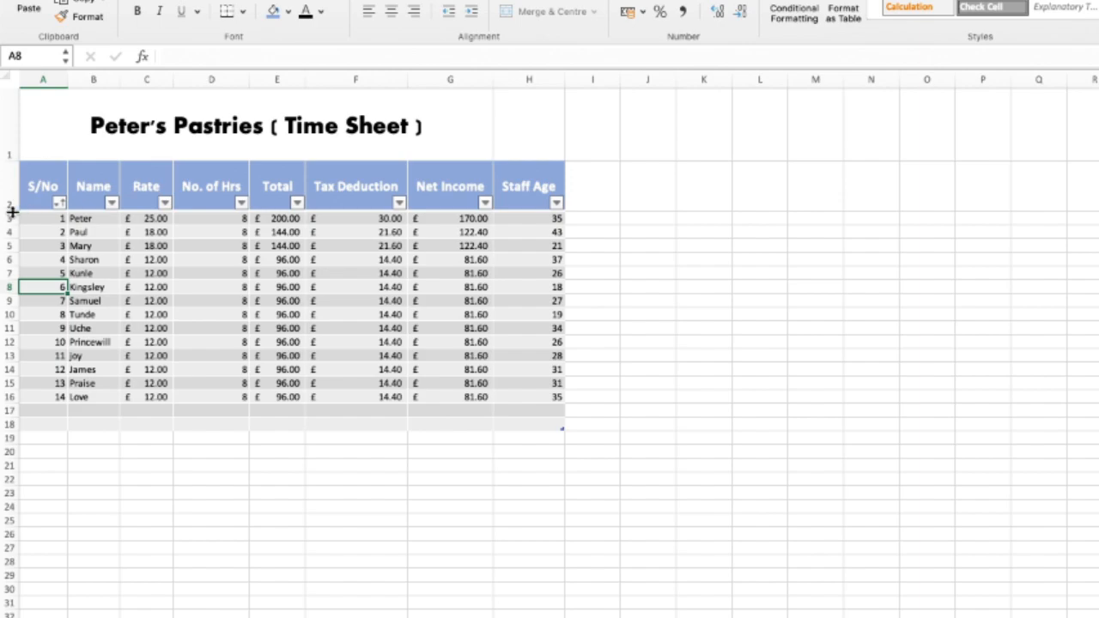
- Reduce the height of the table's header row 2
mouse_move(11, 211)
mouse_down()
mouse_move(11, 180)
mouse_move(9, 197)
mouse_up()
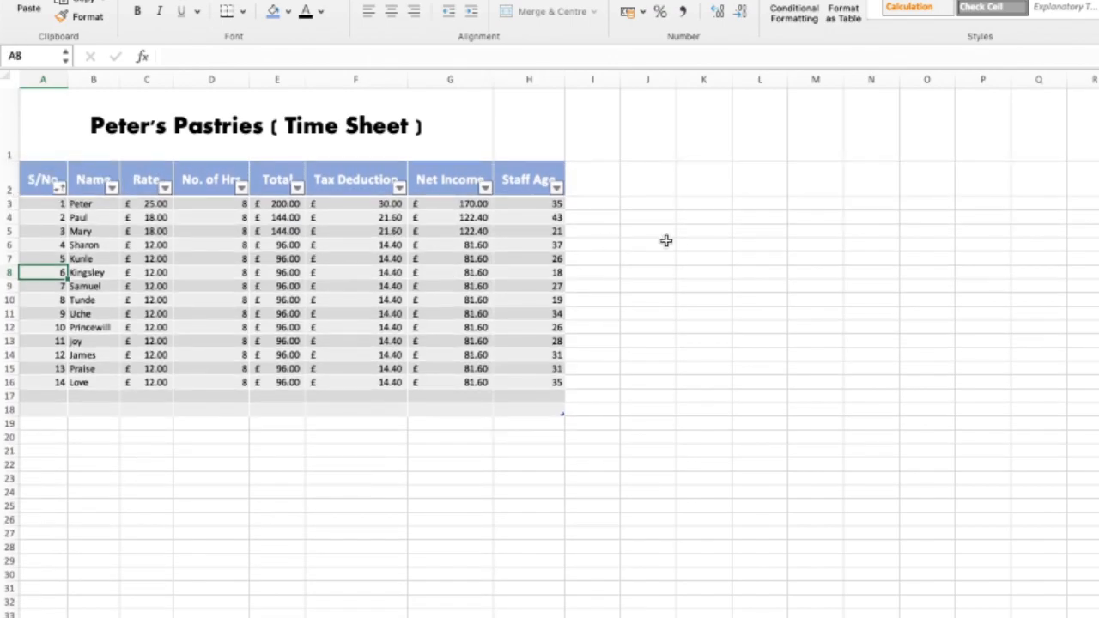
click(687, 258)
click(697, 368)
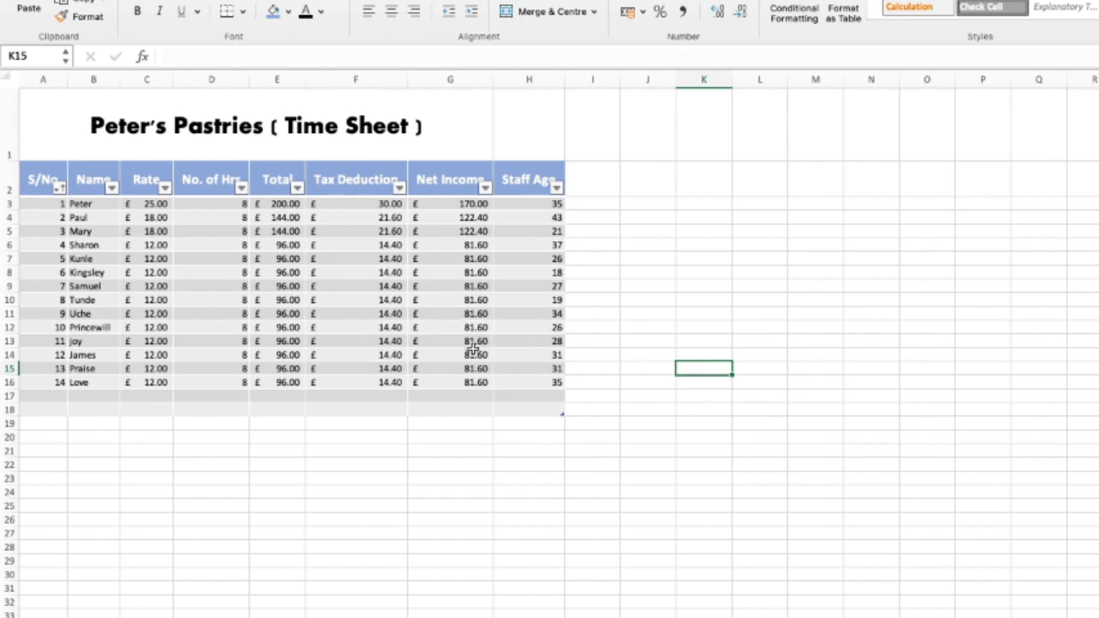
- Delete the blank row 17 directly below the last staff entry
right_click(9, 396)
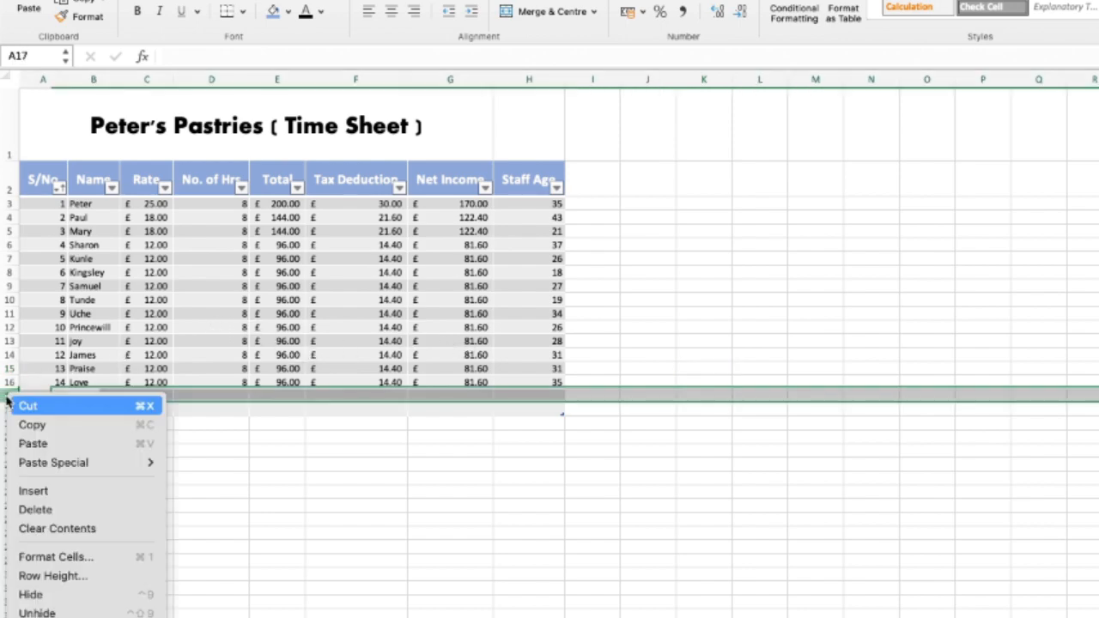
click(75, 516)
click(684, 437)
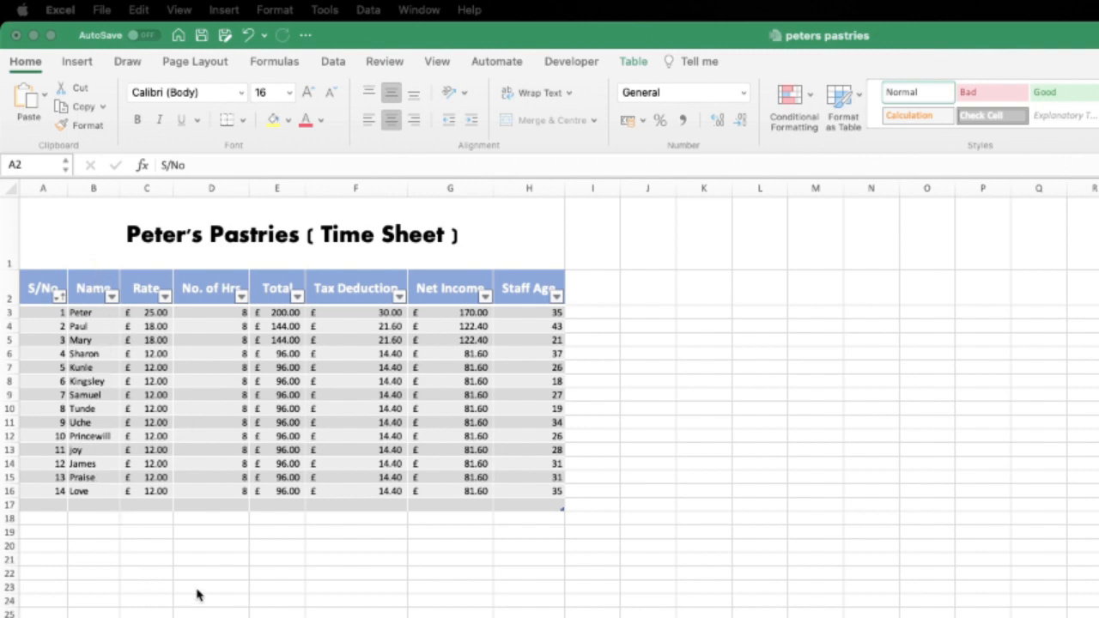
- Insert a 2-D clustered column chart of Net Income by Name and enlarge it beside the table
drag(86, 504, 93, 291)
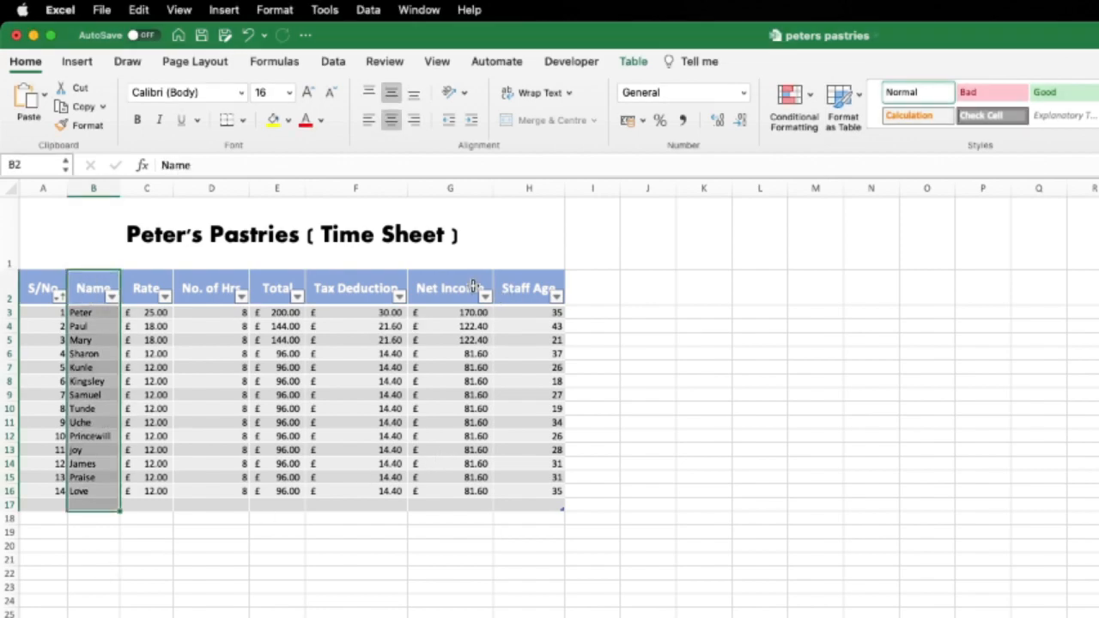
mouse_move(450, 287)
mouse_down()
mouse_move(442, 388)
mouse_move(464, 496)
mouse_up()
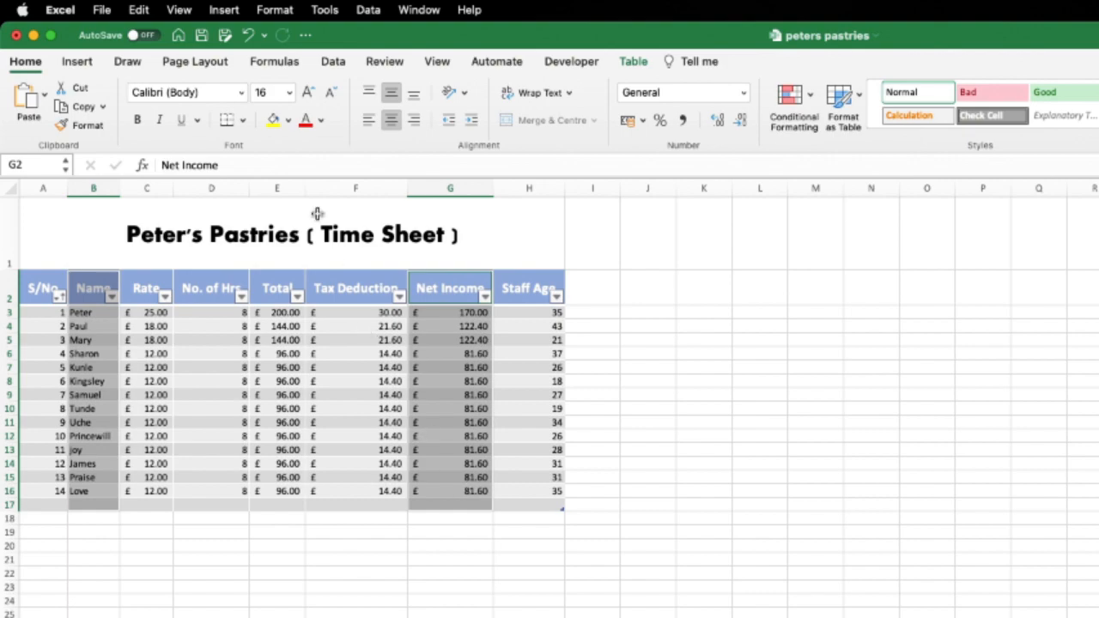
click(66, 63)
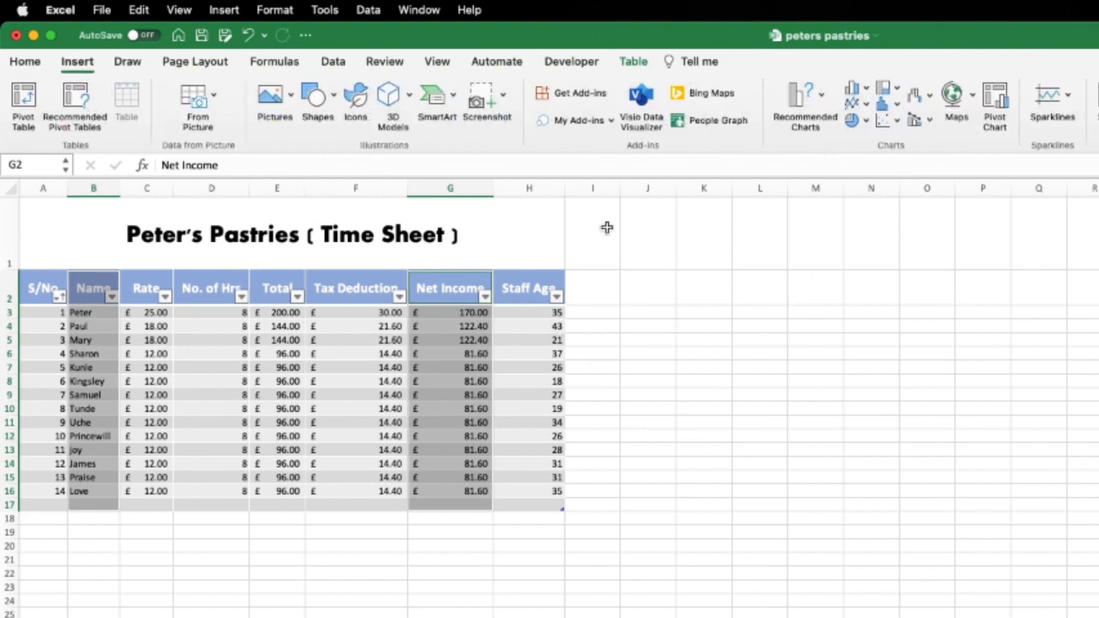
click(860, 93)
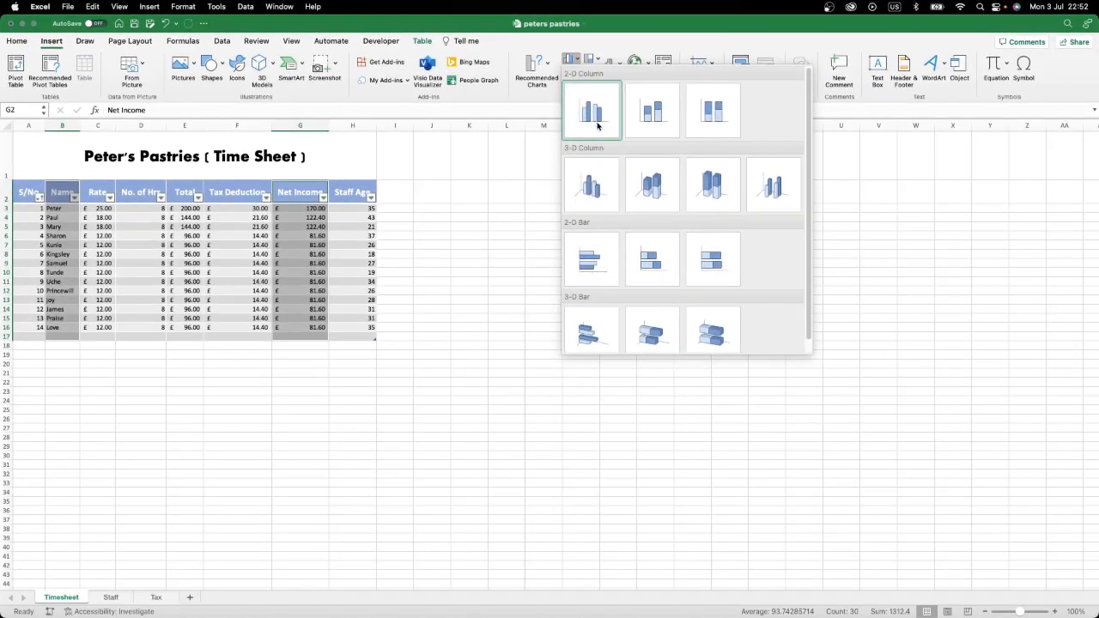
click(592, 111)
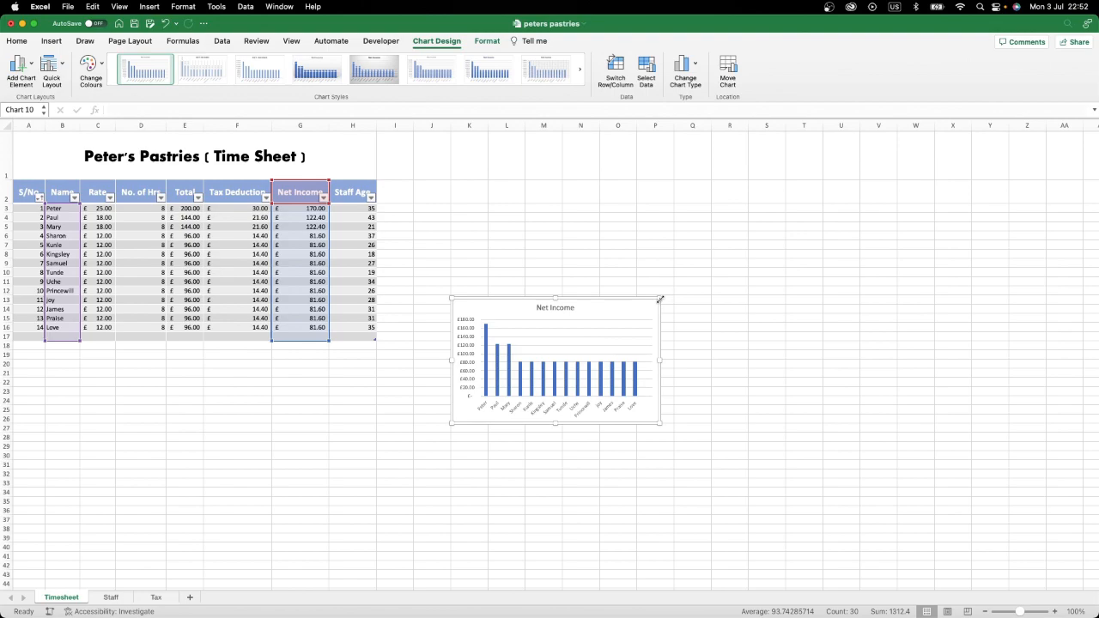
drag(659, 299, 692, 237)
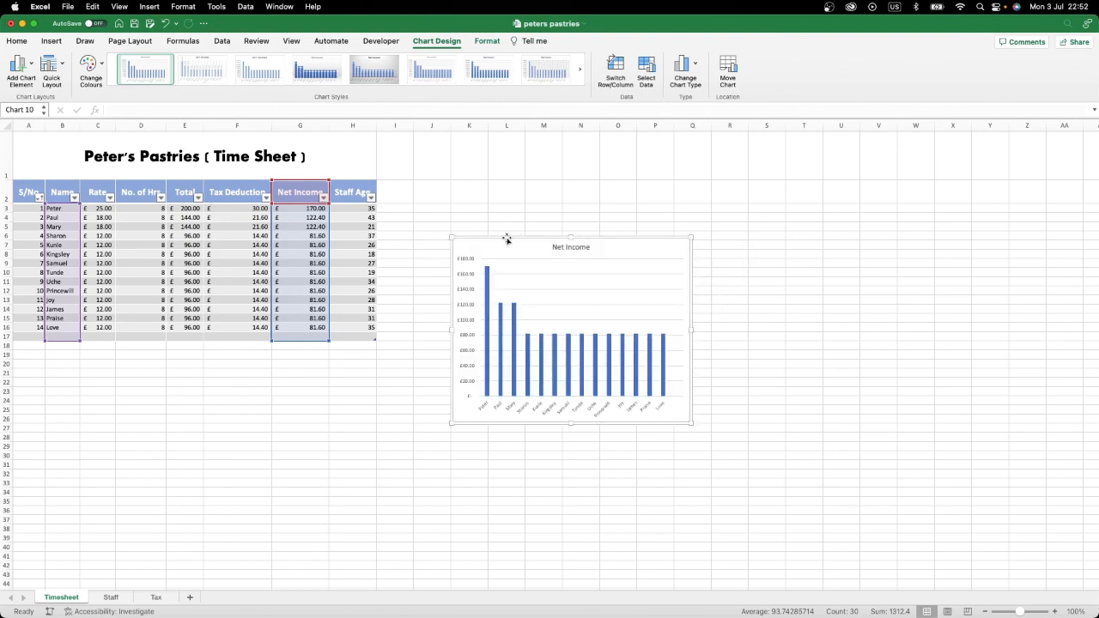
drag(450, 237, 421, 204)
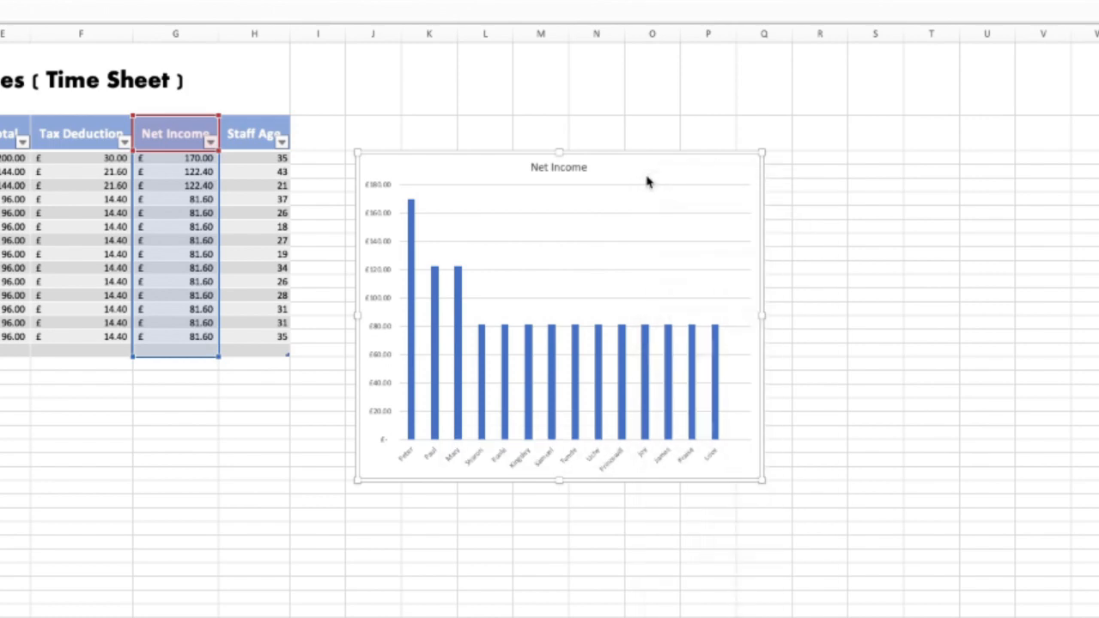
- Try a 2-D line type on the Net Income chart and return it to a 2-D clustered column
right_click(647, 177)
mouse_move(704, 317)
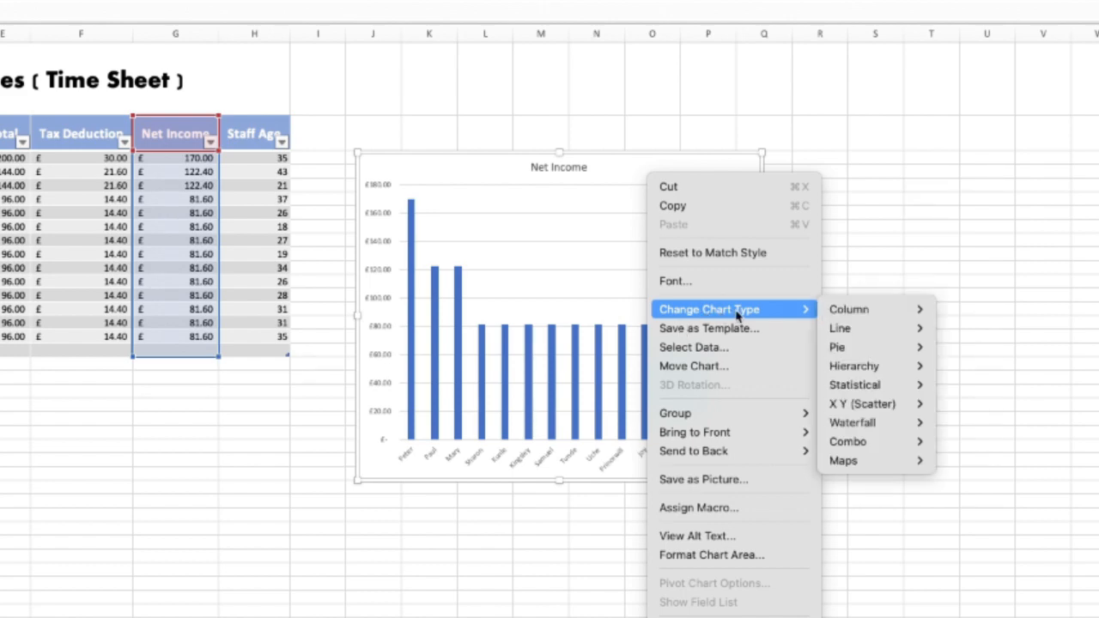
mouse_move(885, 316)
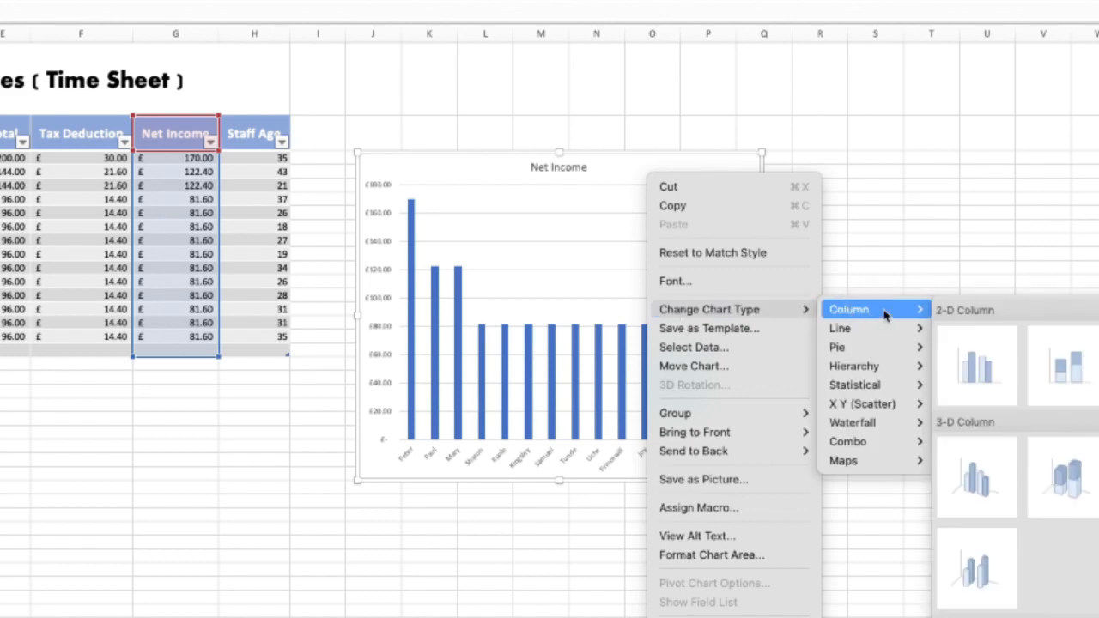
mouse_move(892, 338)
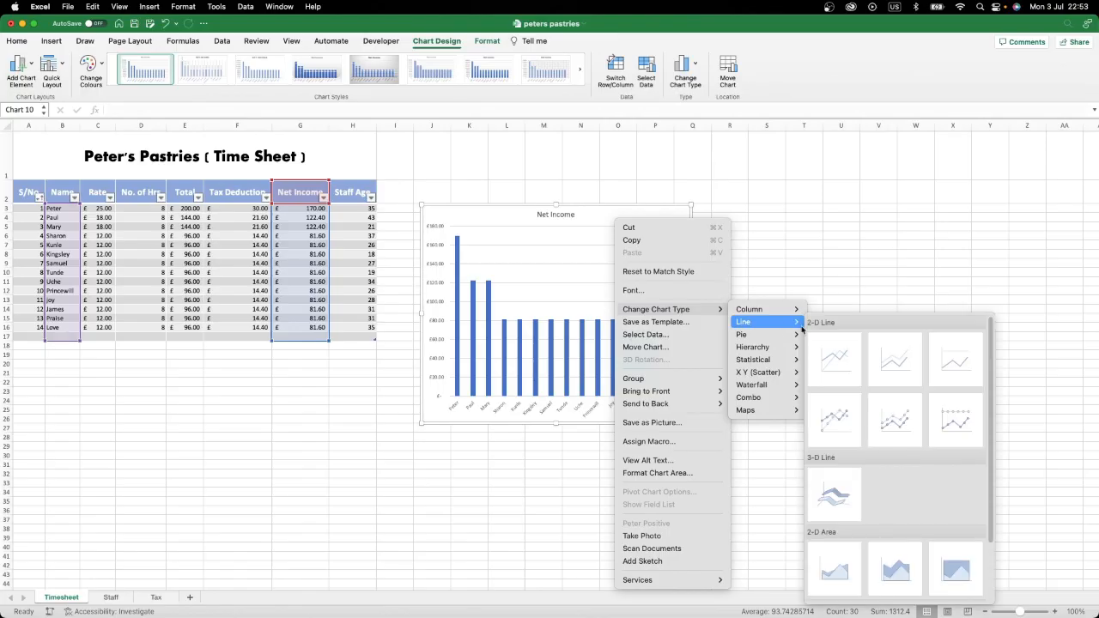
click(845, 362)
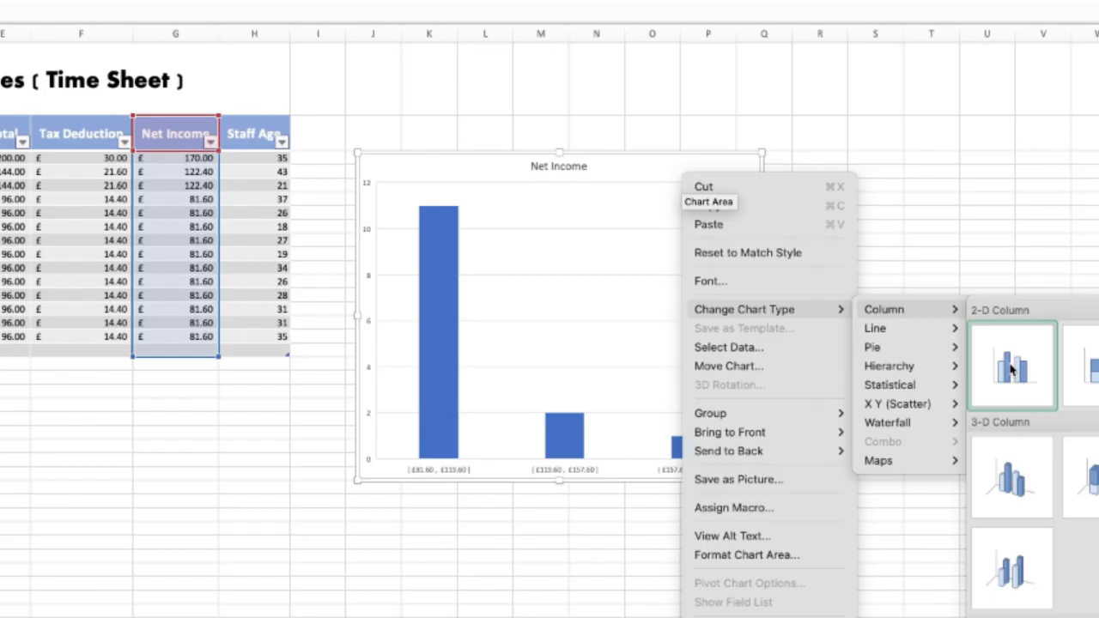
click(857, 350)
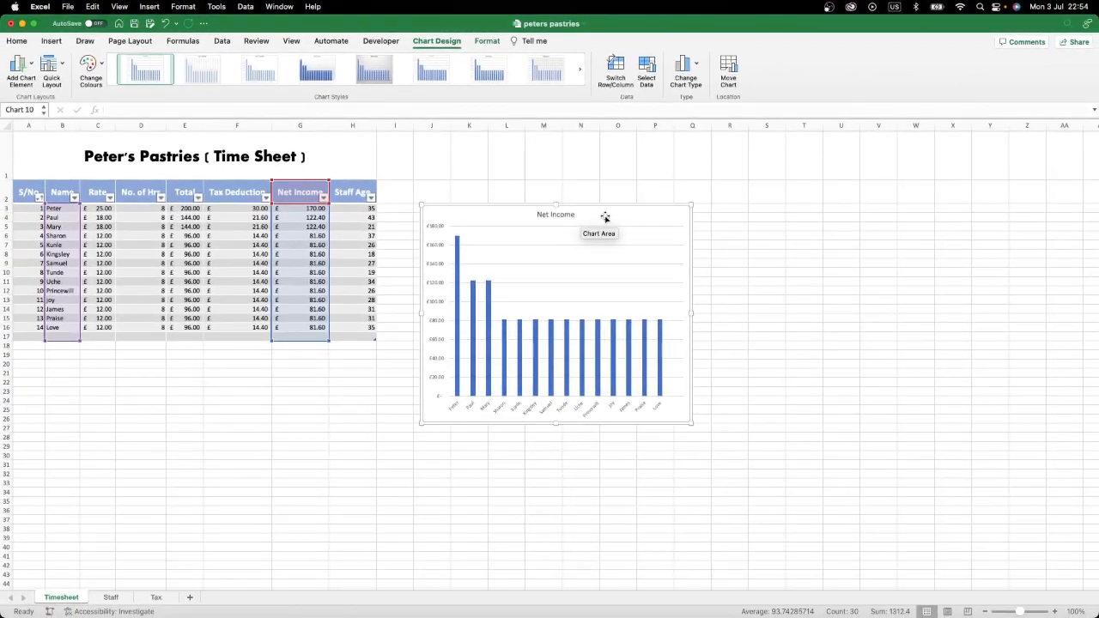
- Add a primary horizontal axis title to the chart reading "Staff Name"
click(28, 65)
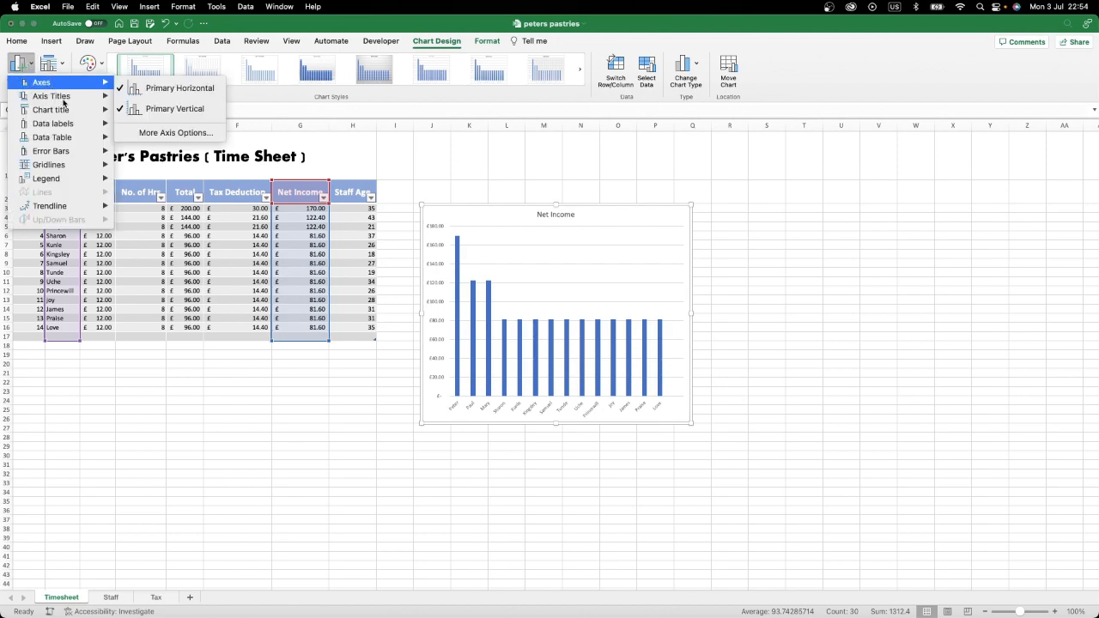
mouse_move(64, 98)
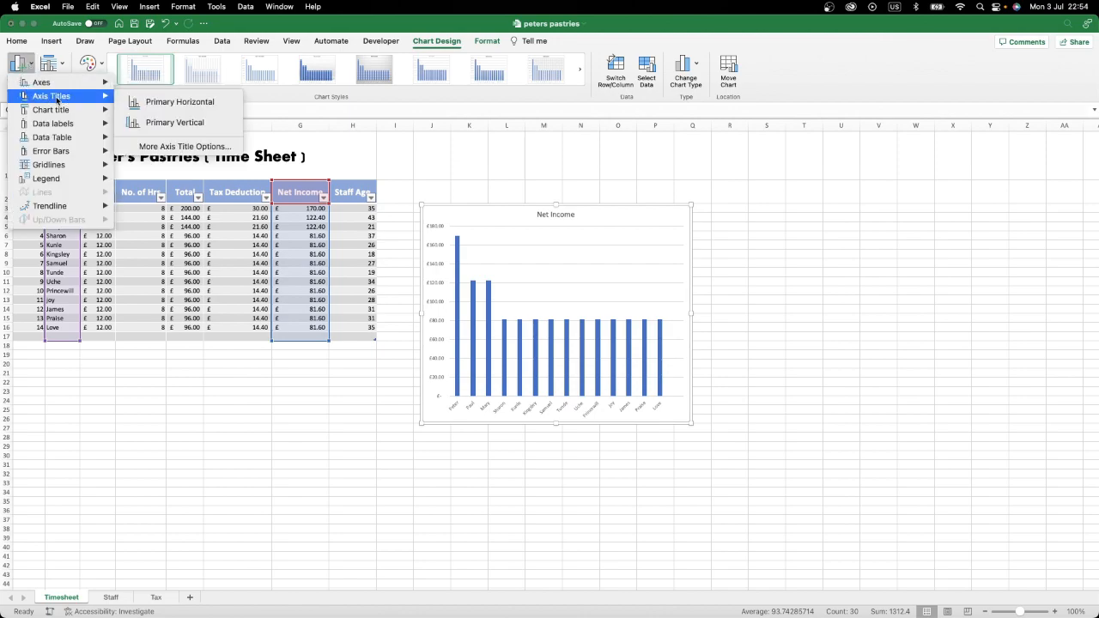
click(194, 105)
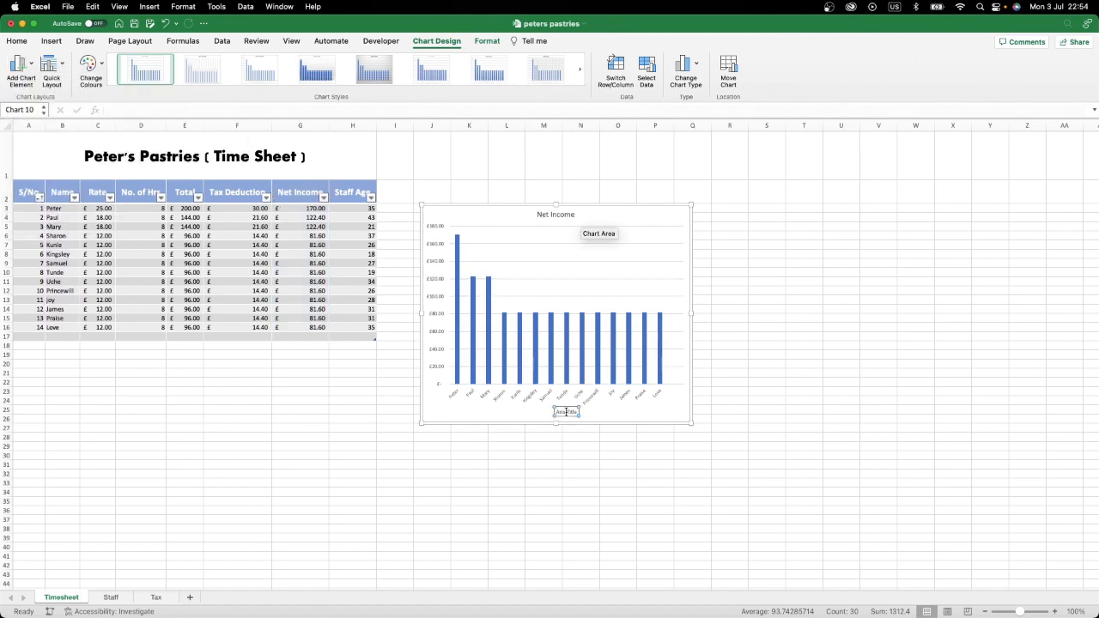
double_click(565, 410)
key(super+a)
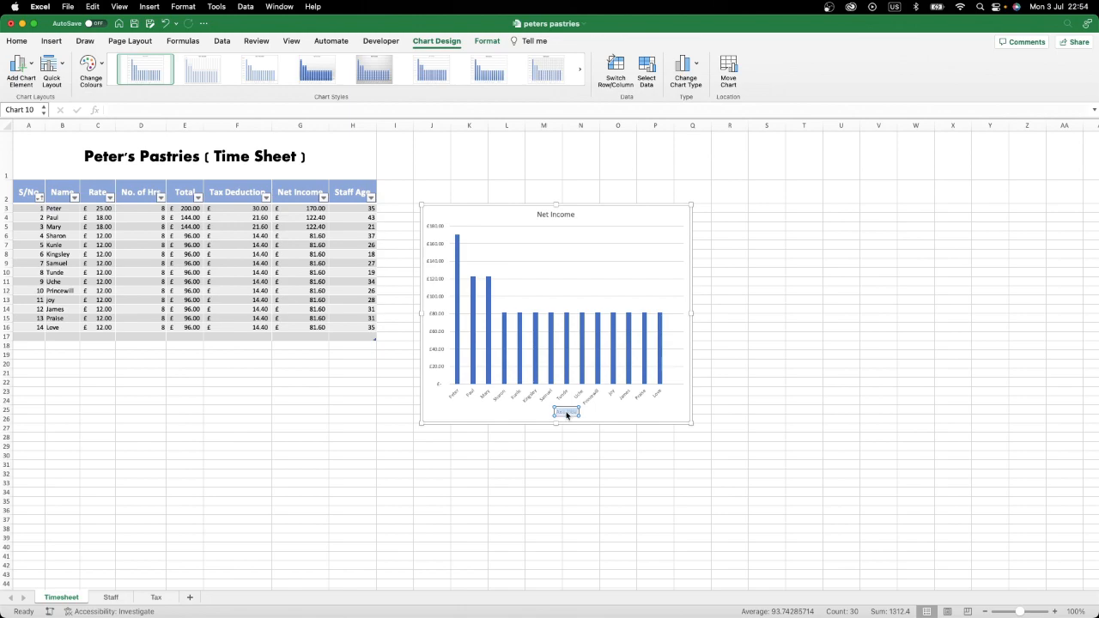
key(BackSpace)
text(Staff Names)
- Add a primary vertical axis title to the chart reading "Net Income"
click(32, 66)
mouse_move(84, 102)
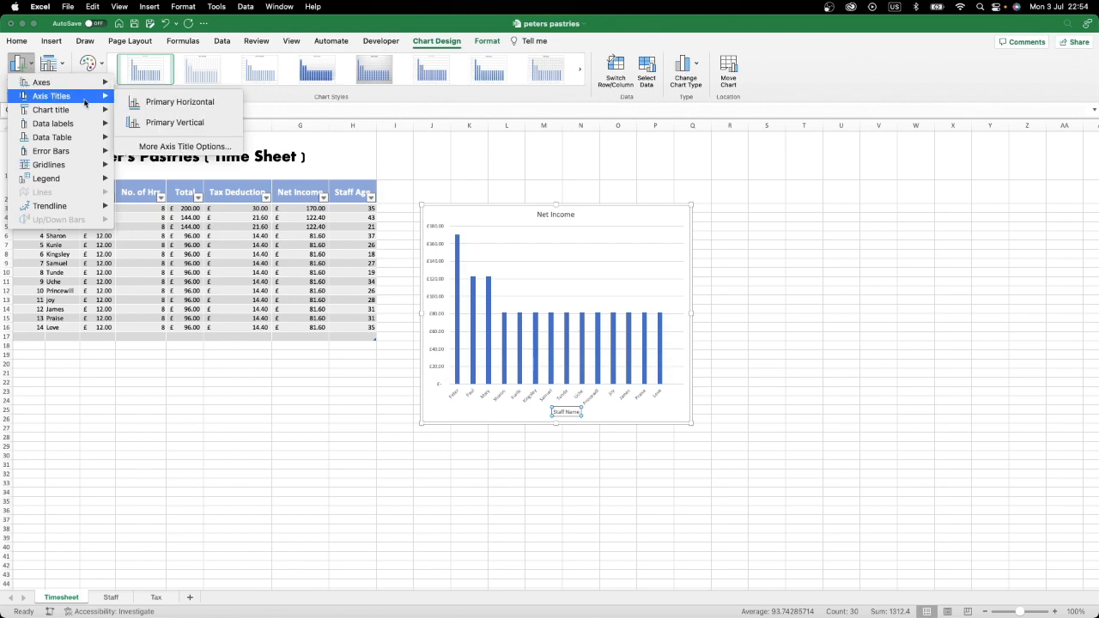
click(176, 123)
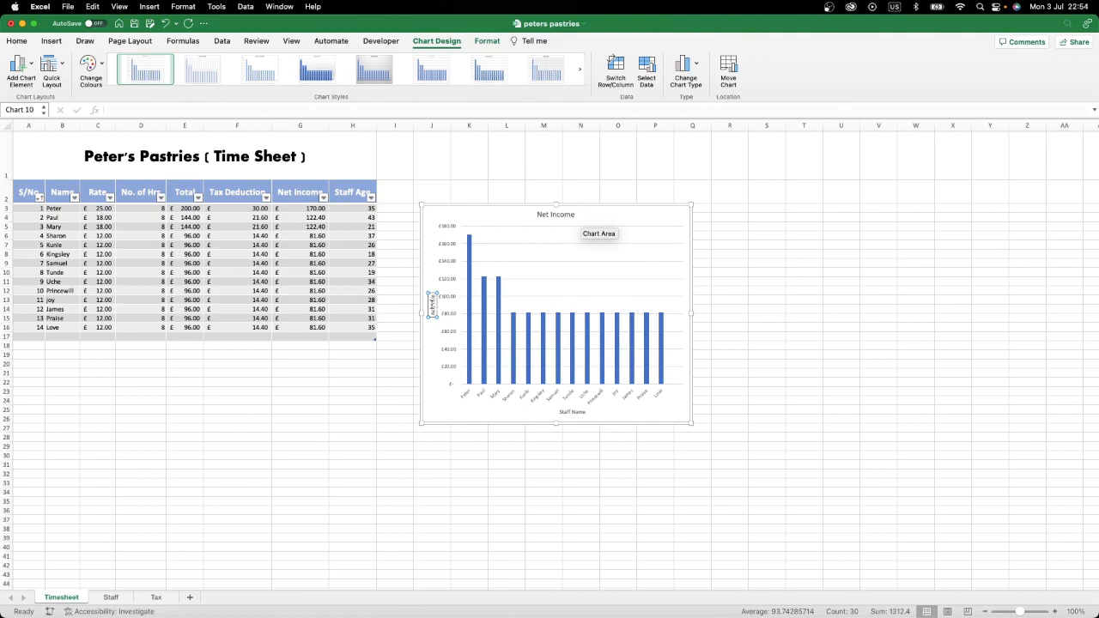
double_click(433, 301)
key(super+a)
text(Net Income)
click(840, 327)
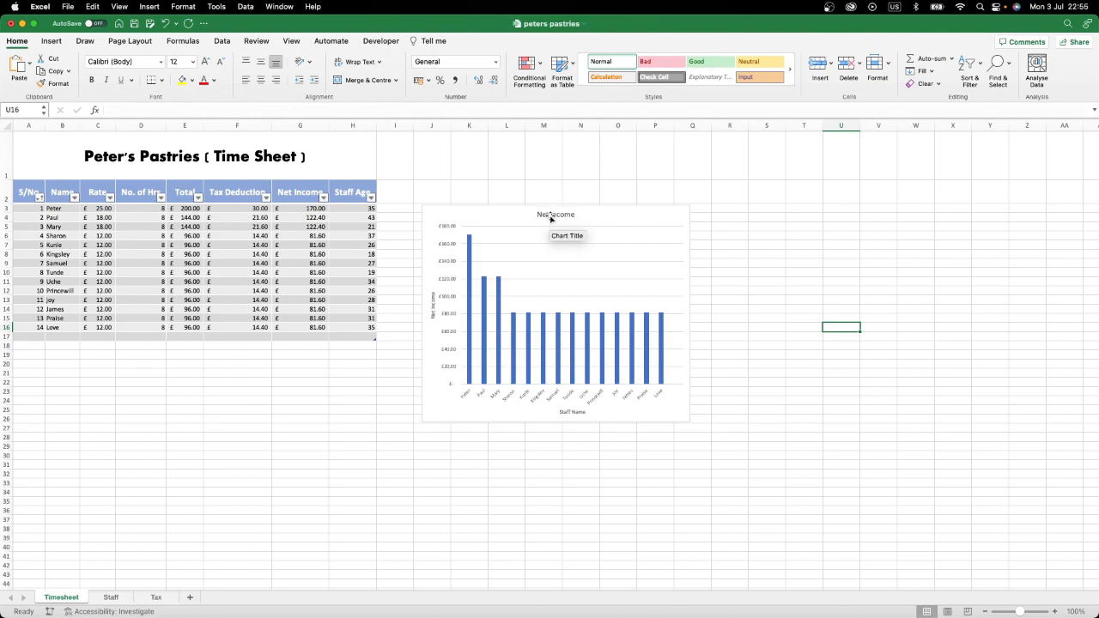
- Change the chart title to "Staff VS Net Income"
click(553, 215)
double_click(553, 215)
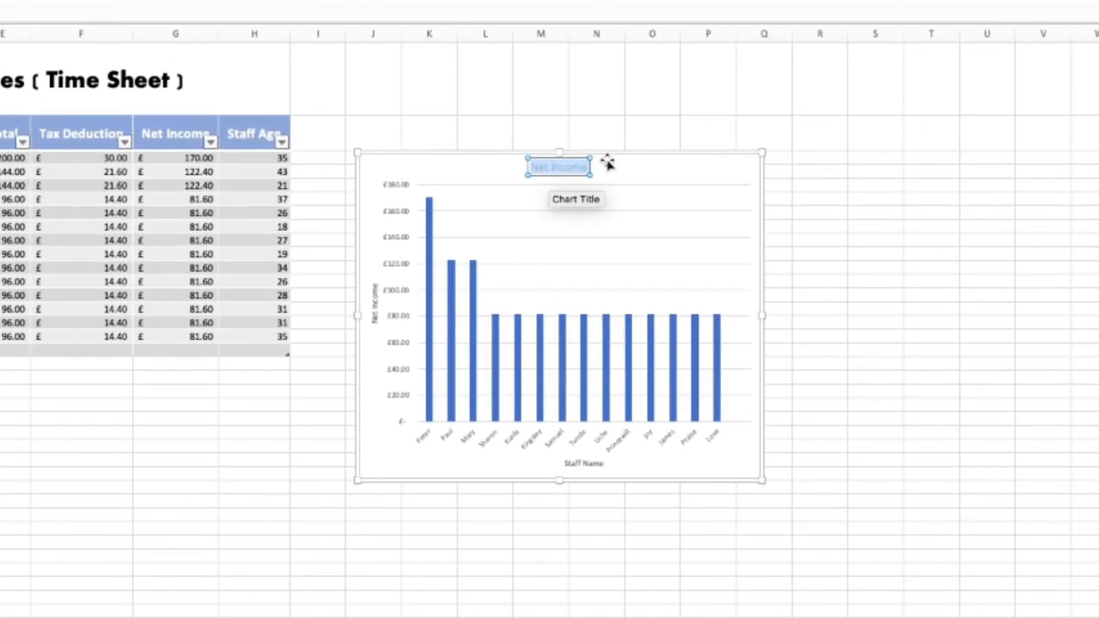
text(Staff)
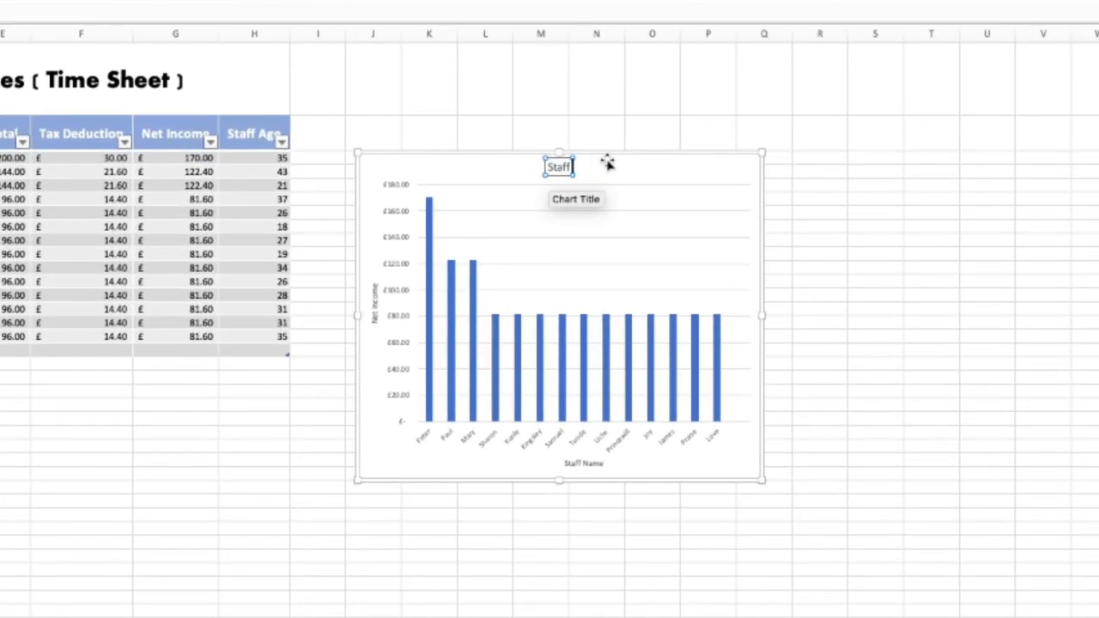
text( By)
key(BackSpace)
key(BackSpace)
text(VS)
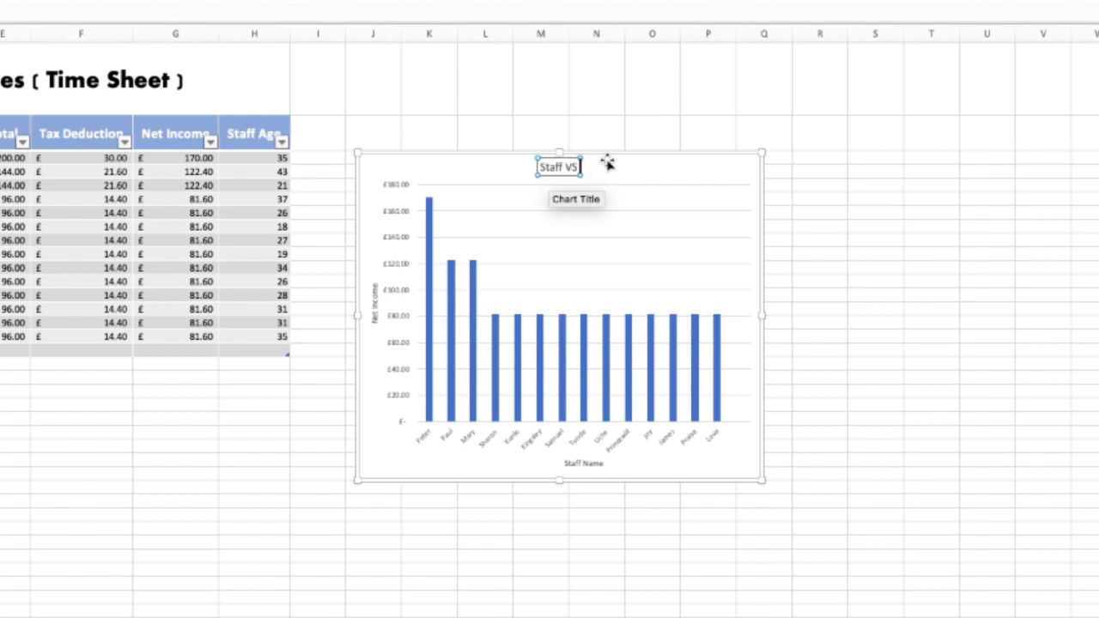
text( Net Income)
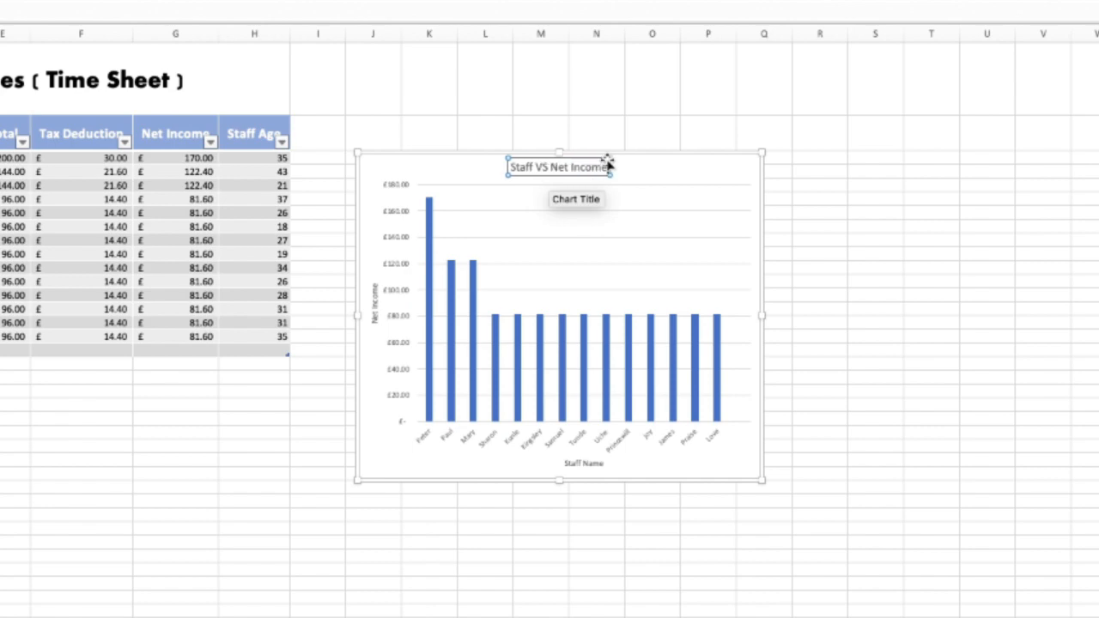
click(912, 251)
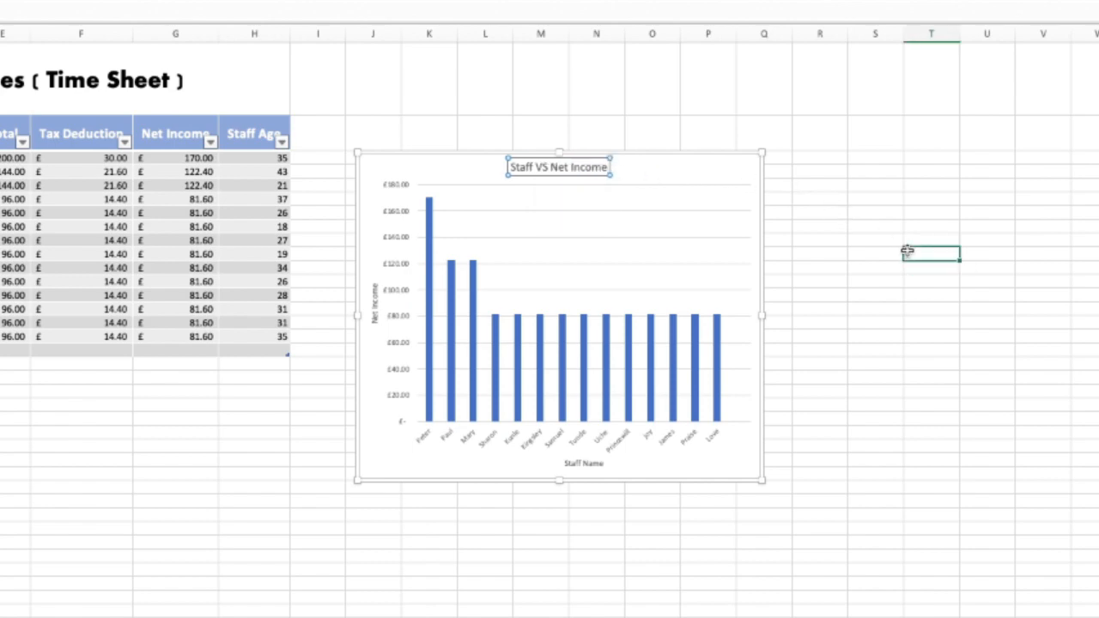
click(839, 346)
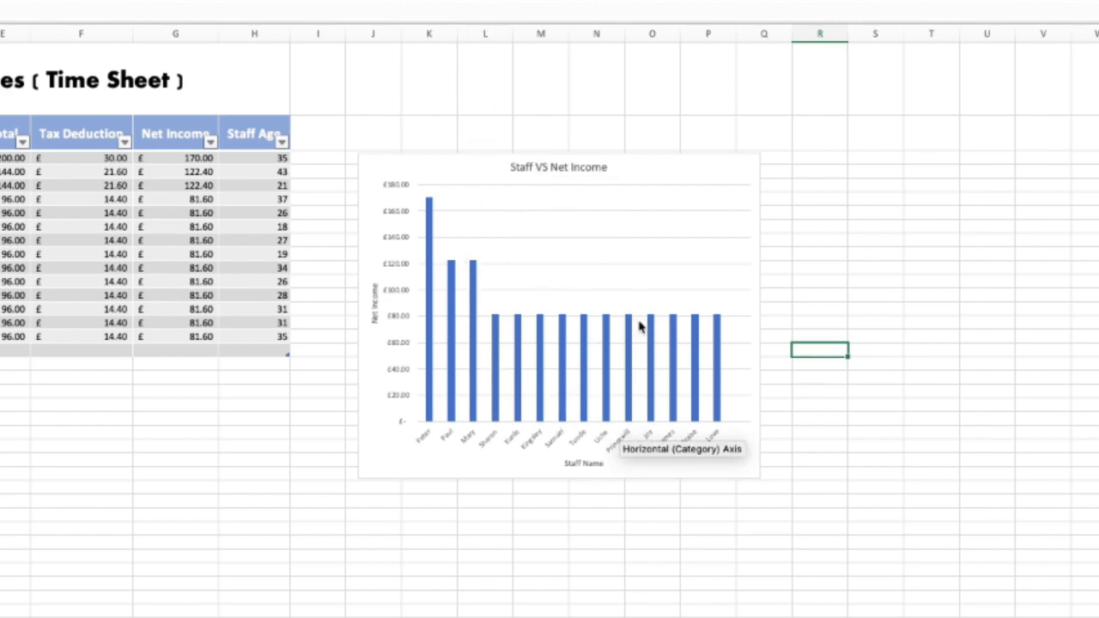
mouse_move(671, 404)
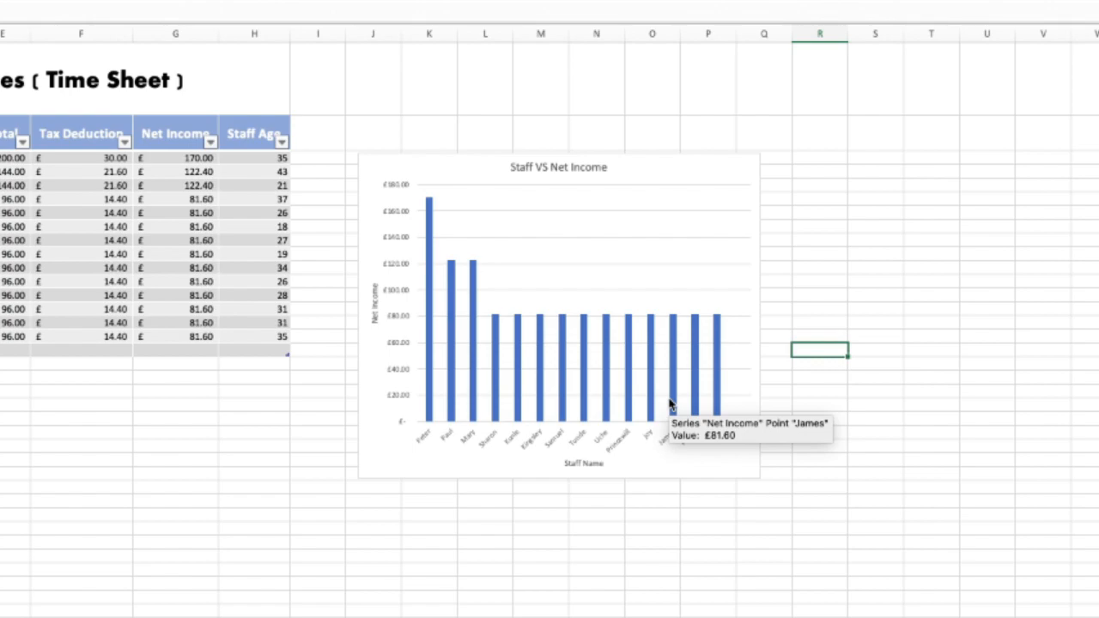